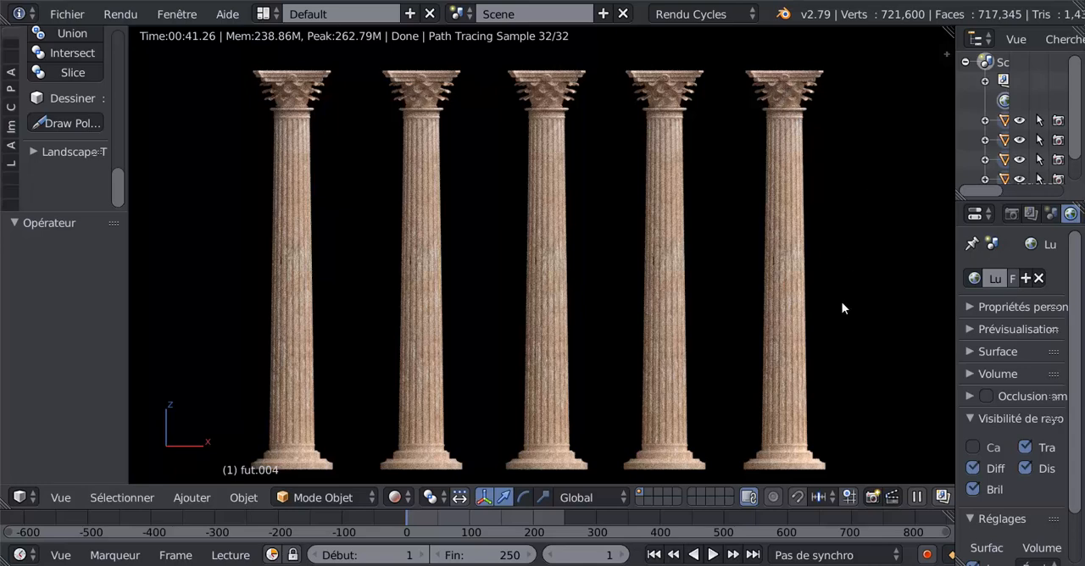
Switch to the demo assemblage.blend window and examine the column capital model
mouse_move(882, 564)
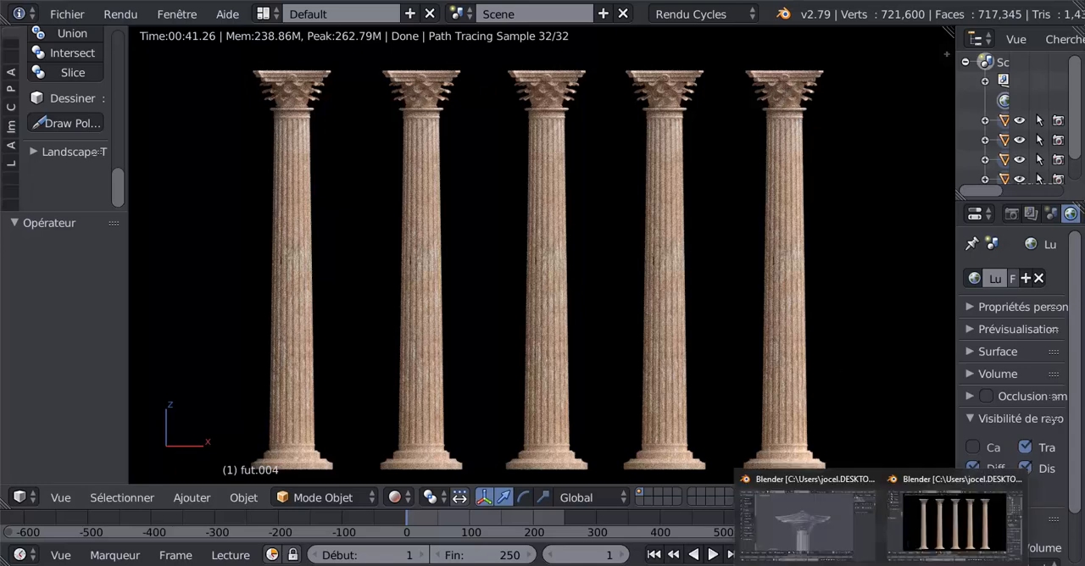
mouse_move(836, 523)
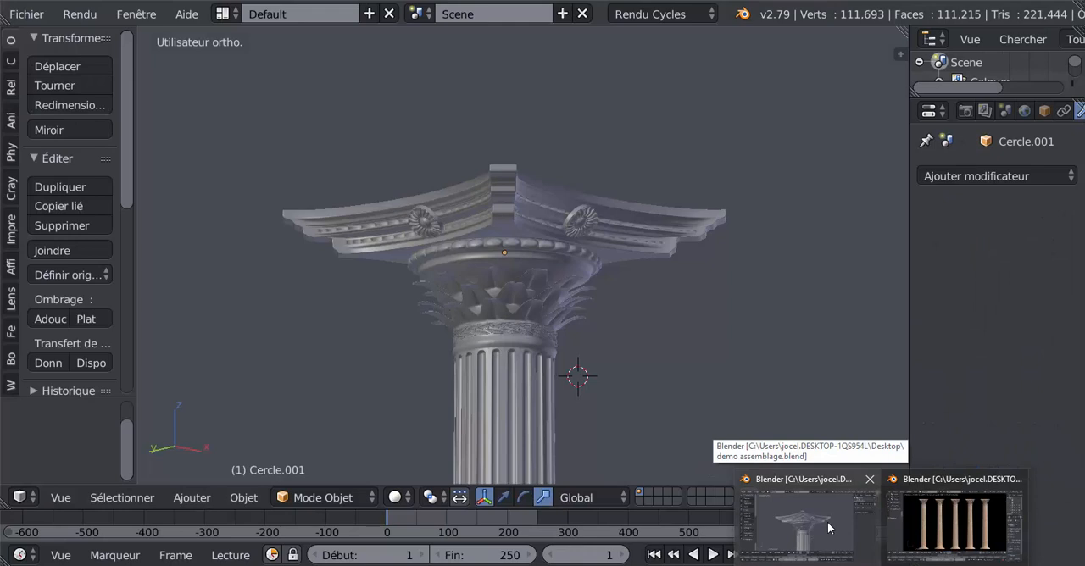
click(827, 522)
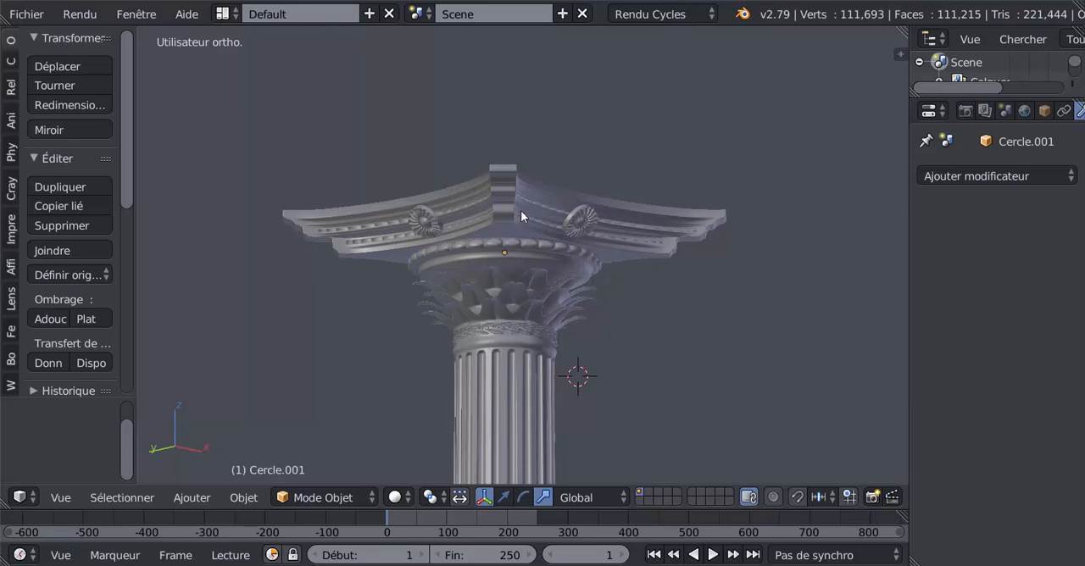
scroll(556, 343, up, 3)
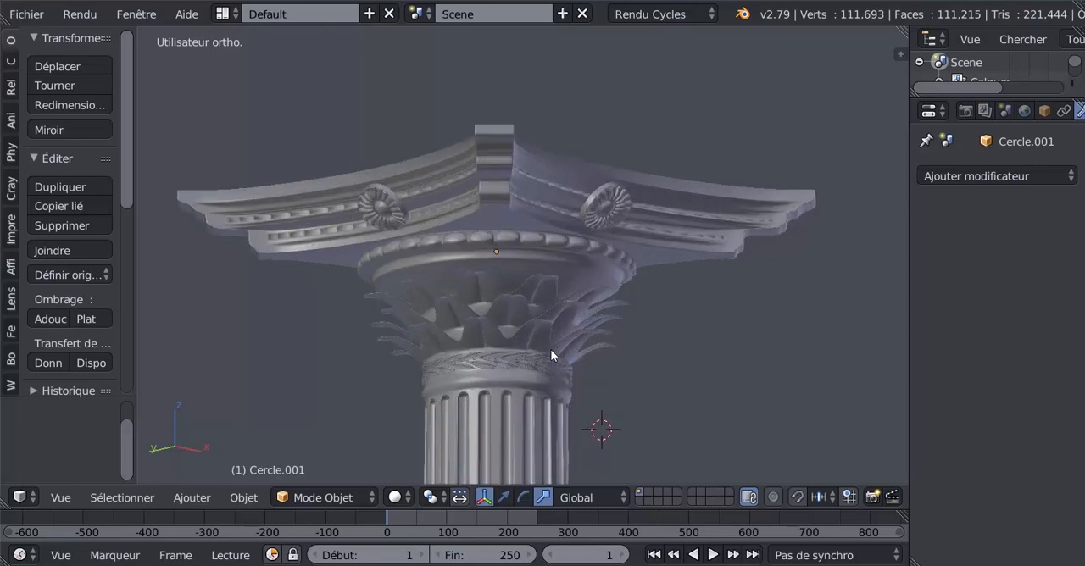
scroll(664, 223, down, 2)
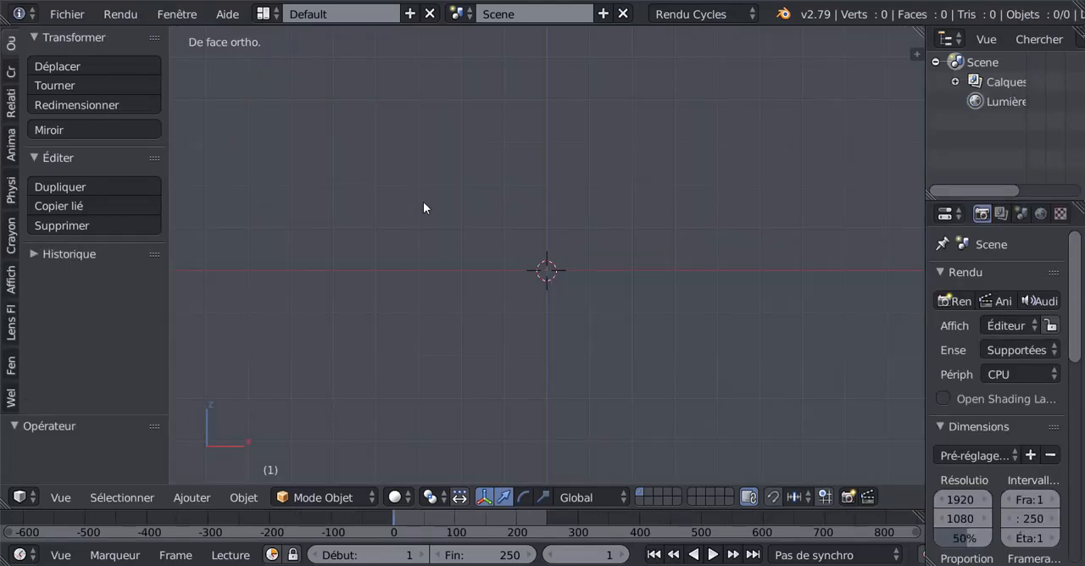
Add a mesh circle at the origin with 20 vertices
click(11, 75)
click(65, 121)
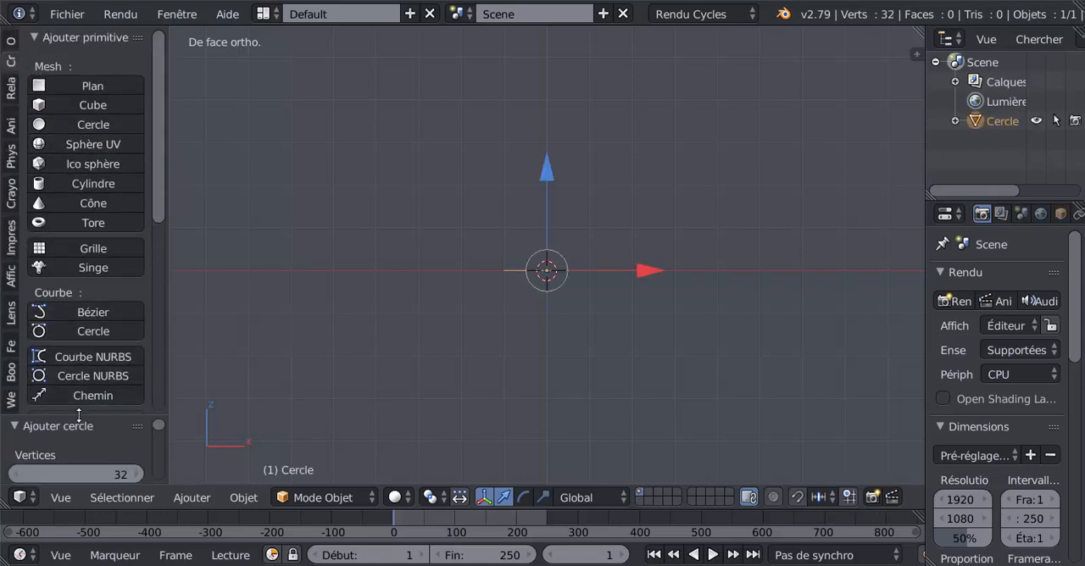
drag(78, 415, 109, 189)
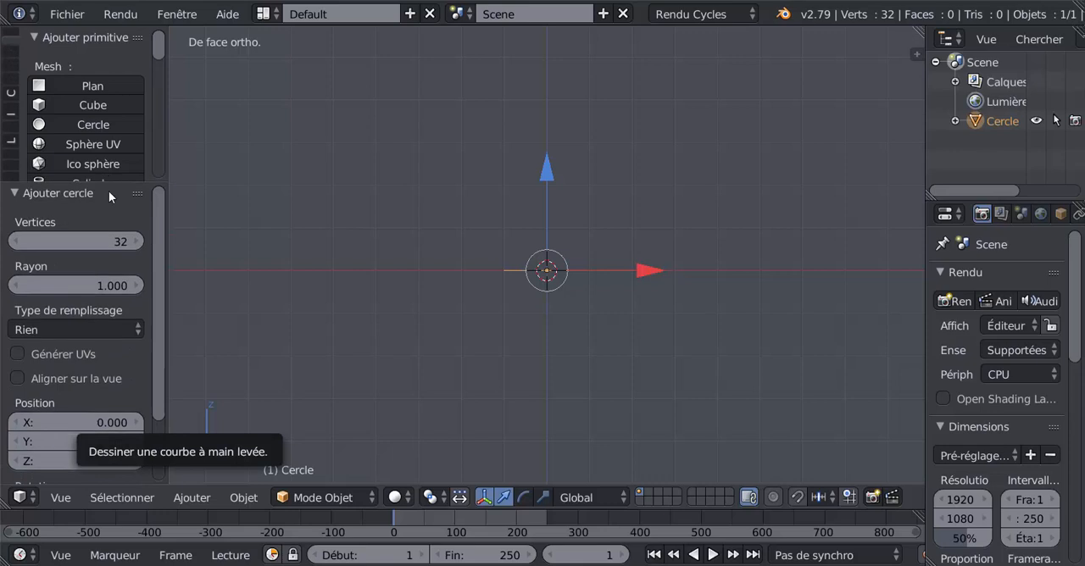
click(122, 242)
text(20)
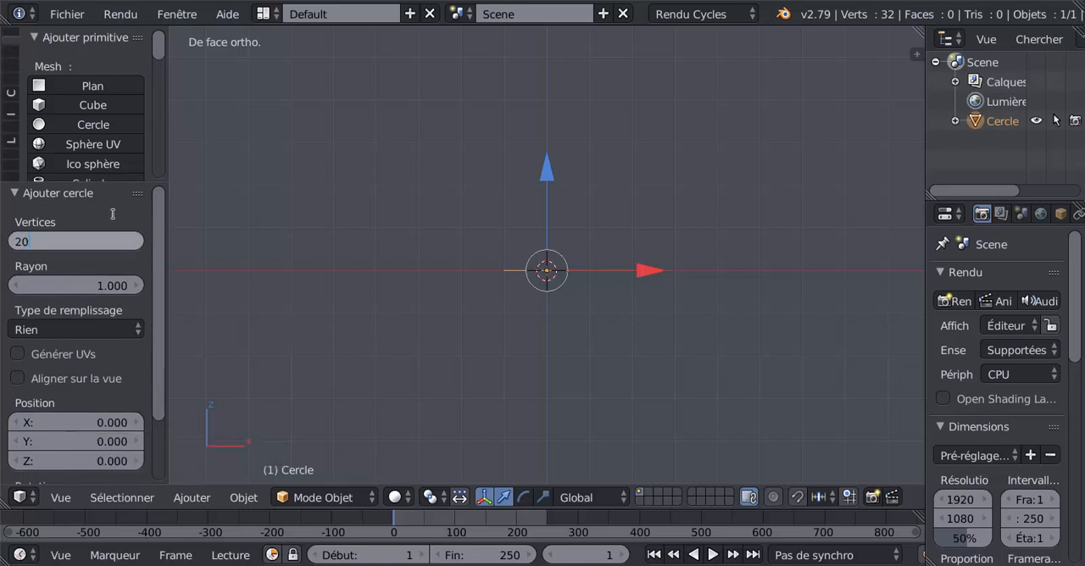
key(Return)
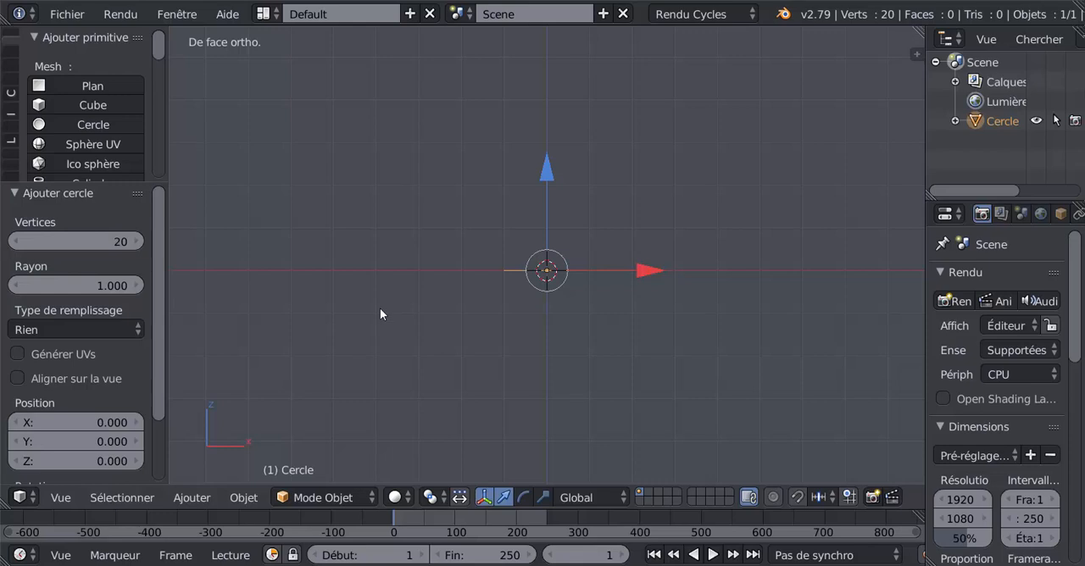
In Edit Mode from the top view, rotate all the circle's vertices by 9°
key(KP_7)
scroll(406, 329, up, 4)
scroll(523, 386, up, 2)
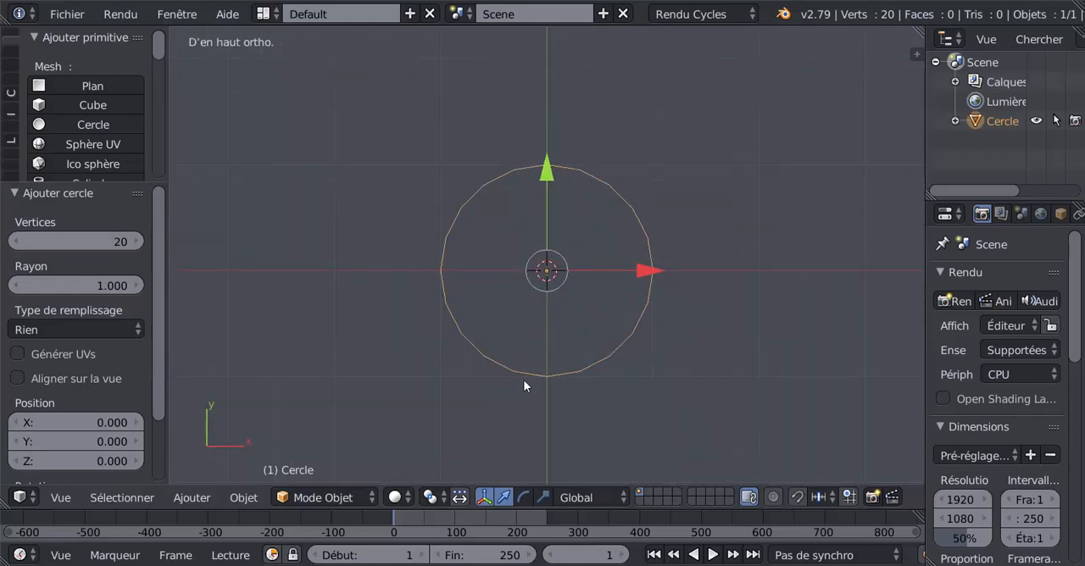
key(Tab)
scroll(702, 398, up, 1)
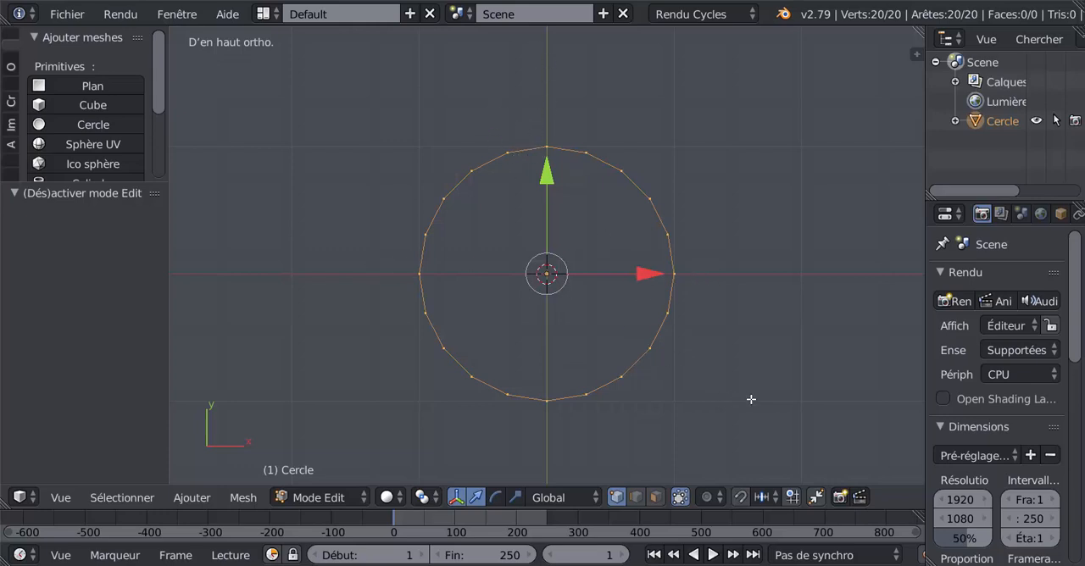
text(r9)
key(Return)
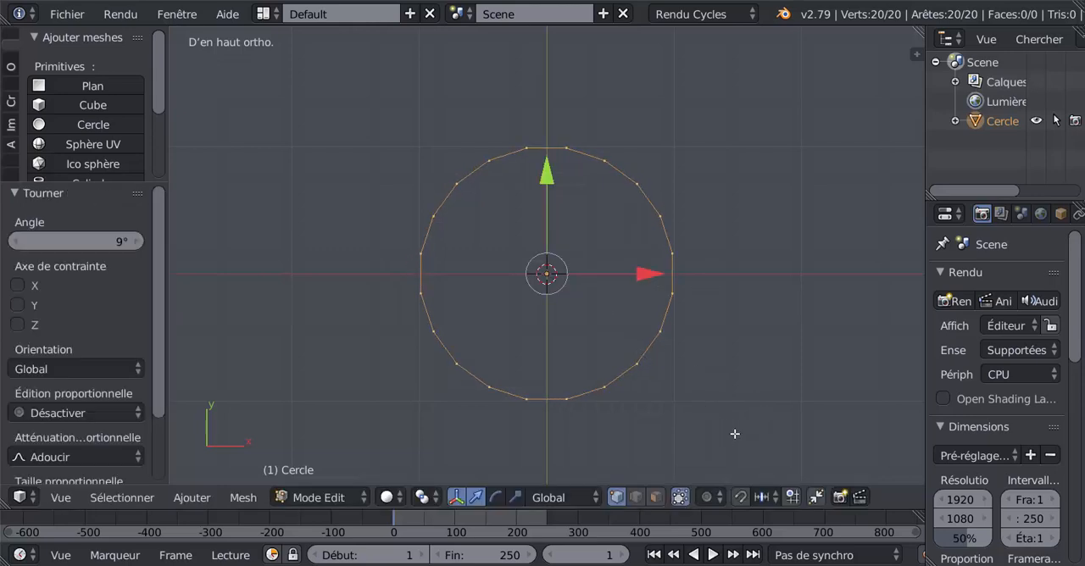
Scale the four circle edges crossing the X and Y axes outward together by about 1.588
click(634, 500)
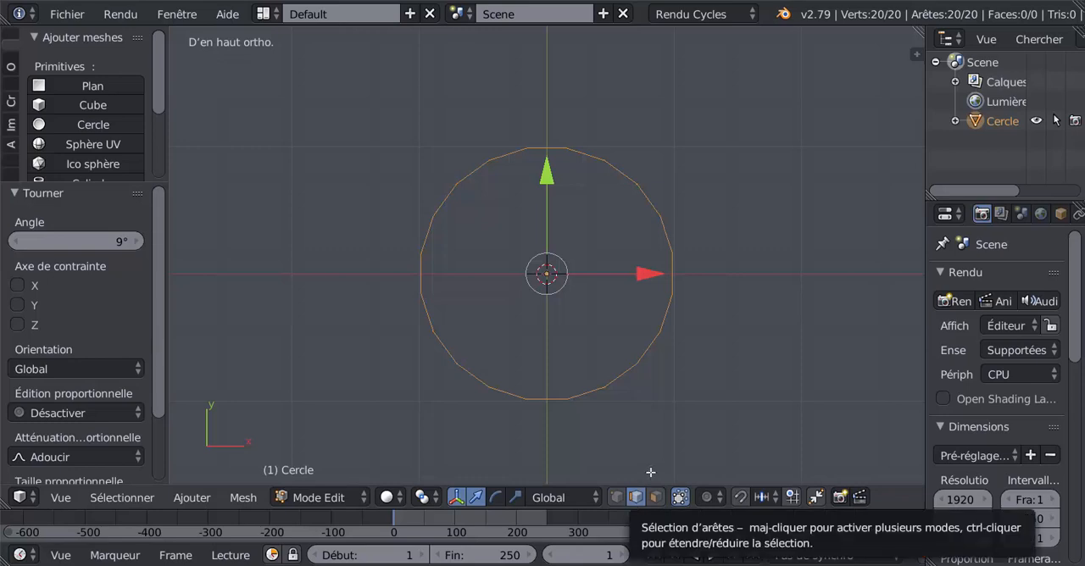
right_click(678, 276)
shift+right_click(547, 146)
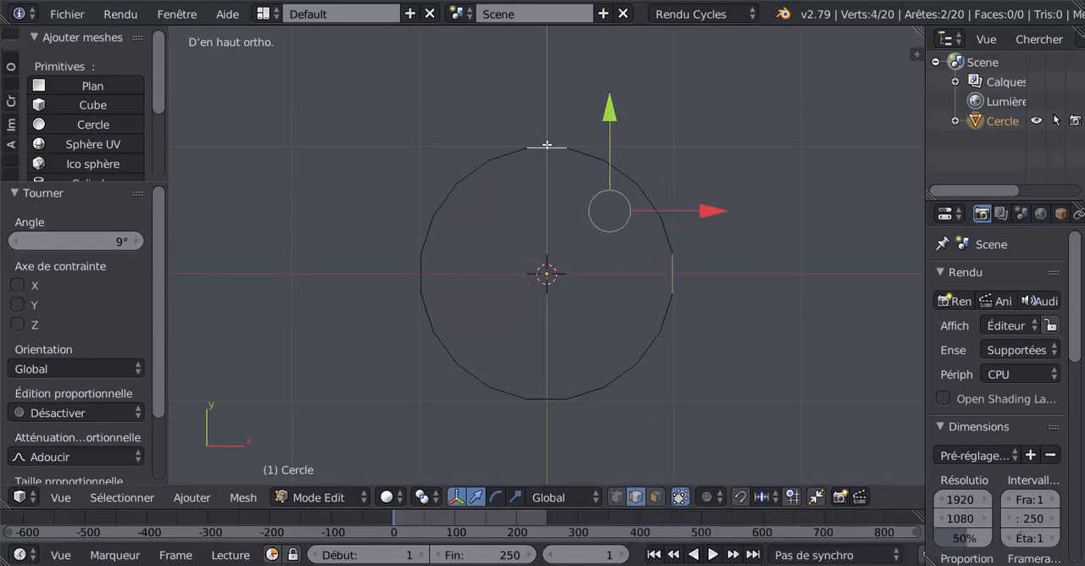
shift+right_click(420, 276)
shift+right_click(538, 399)
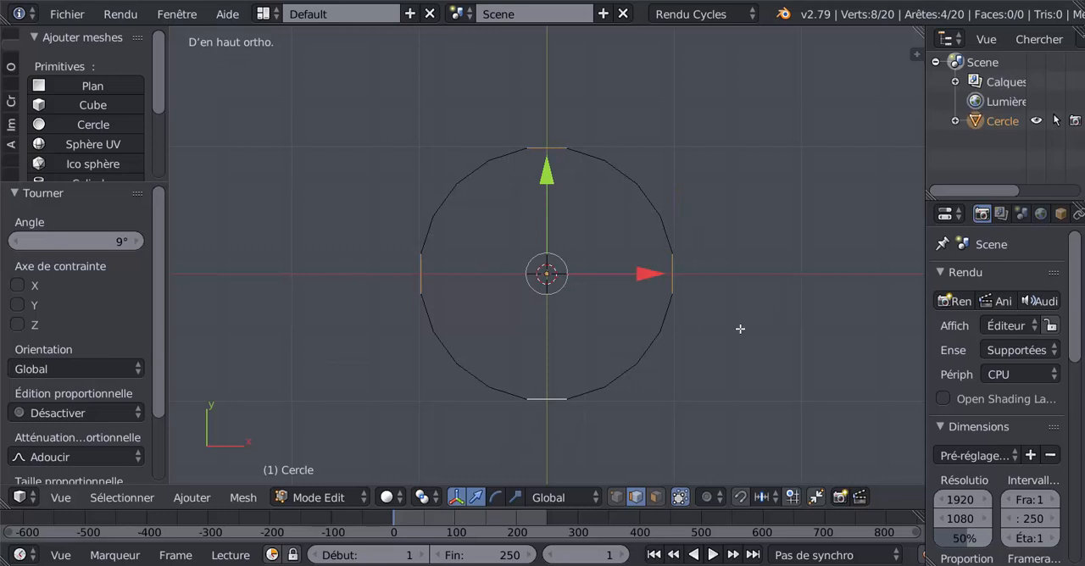
scroll(740, 397, down, 1)
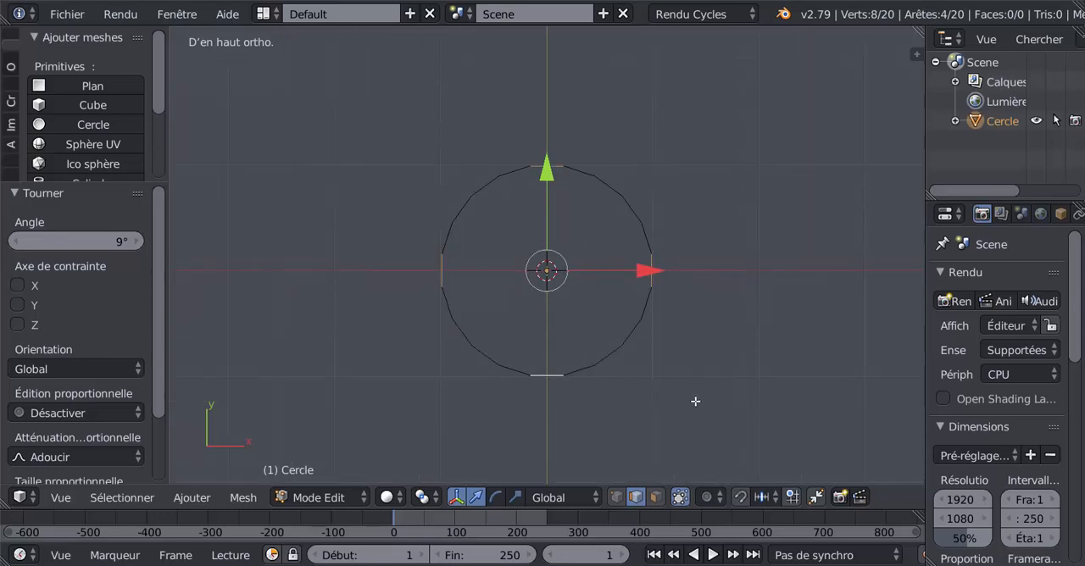
key(s)
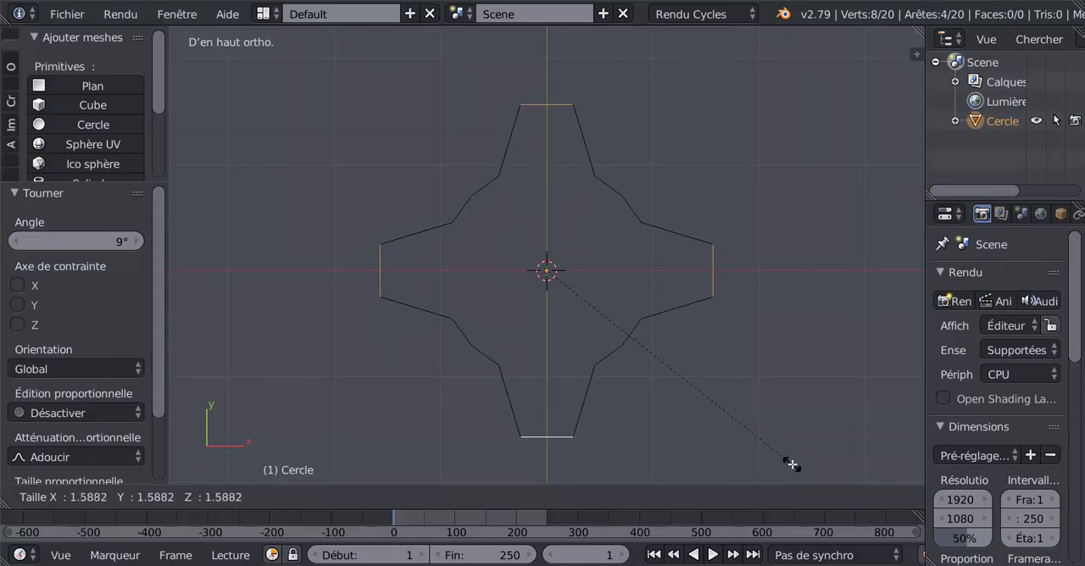
click(792, 460)
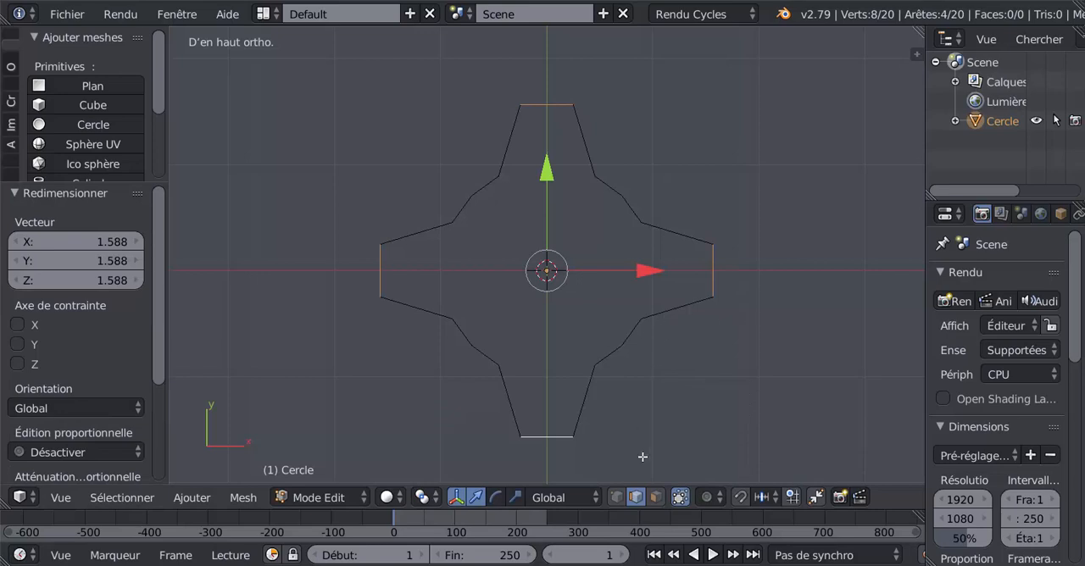
Scale the four middle vertices on the diagonals, between the arms, inward by about 0.876
click(618, 498)
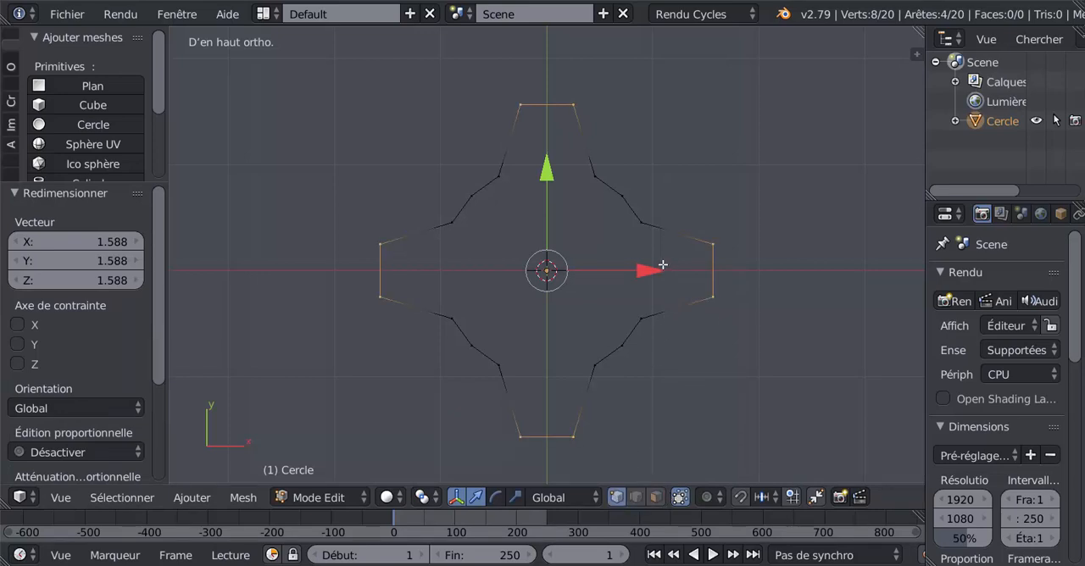
click(625, 197)
shift+click(491, 209)
shift+click(616, 356)
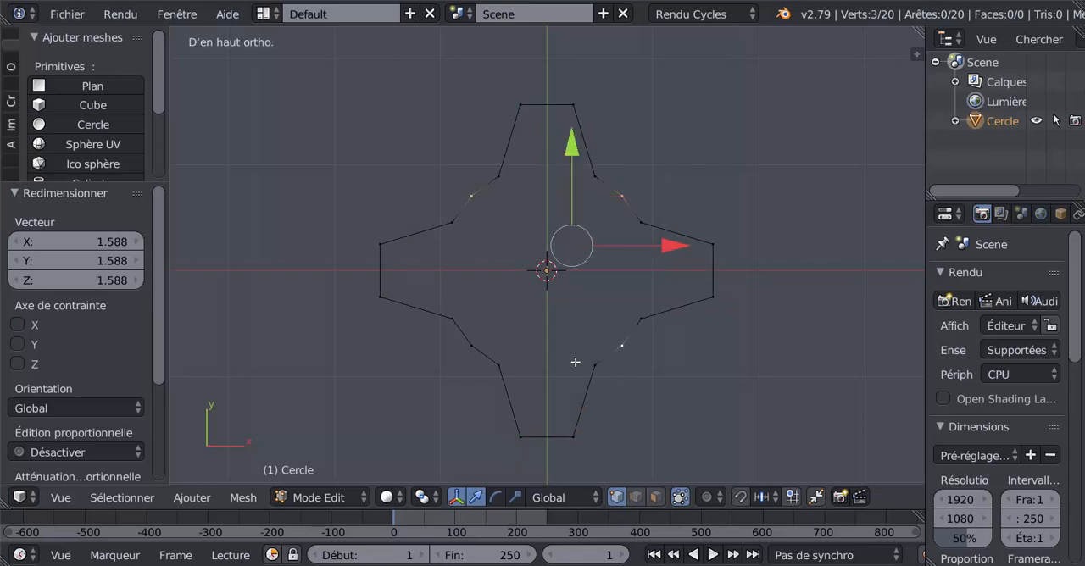
shift+click(473, 344)
key(s)
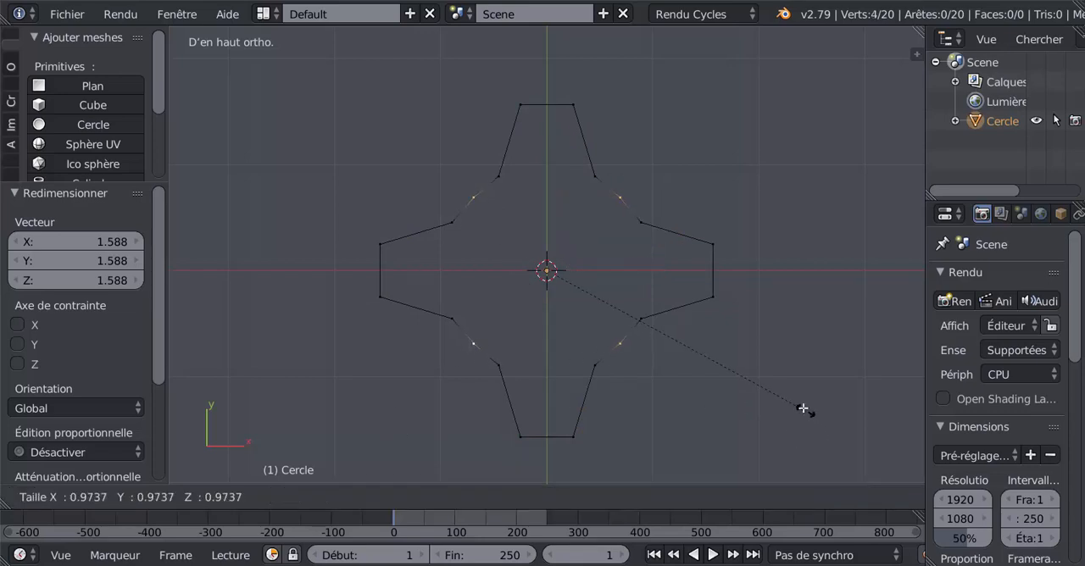
click(778, 390)
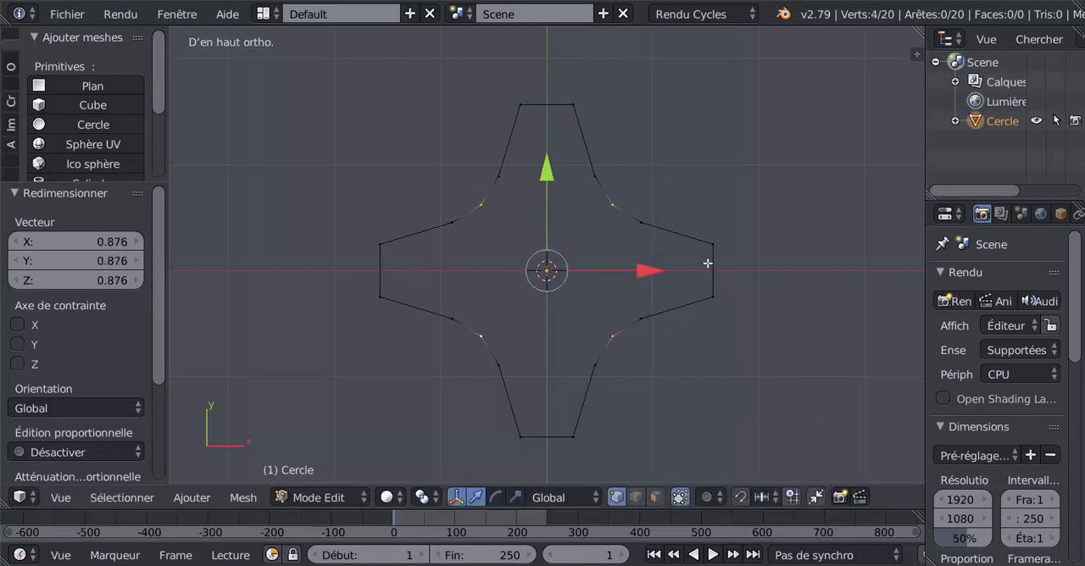
Narrow the four tip edges by scaling them about 0.403 around their individual origins
click(637, 500)
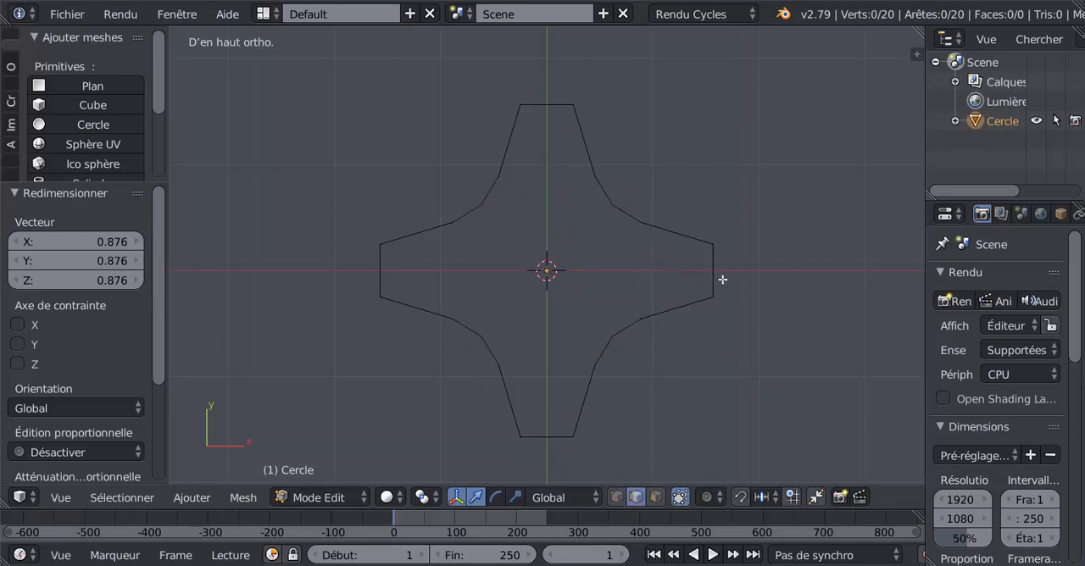
right_click(717, 278)
shift+right_click(546, 105)
shift+right_click(384, 284)
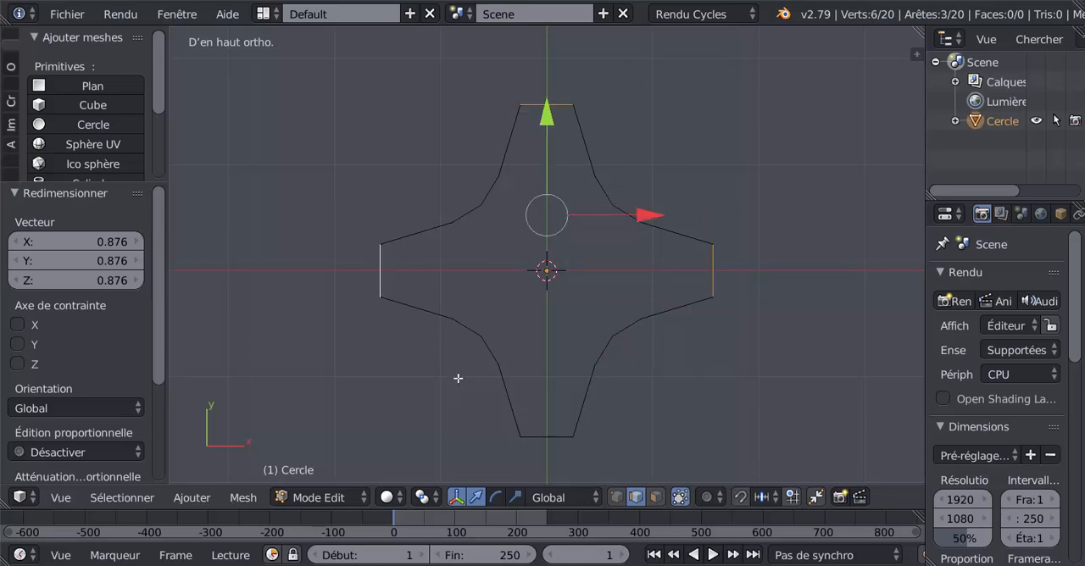
shift+right_click(545, 440)
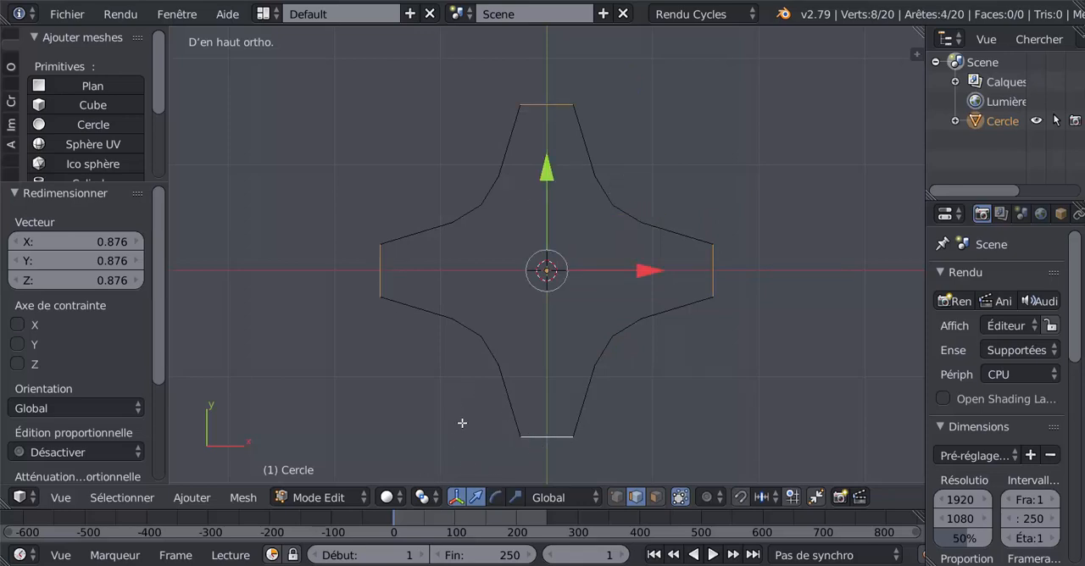
click(424, 496)
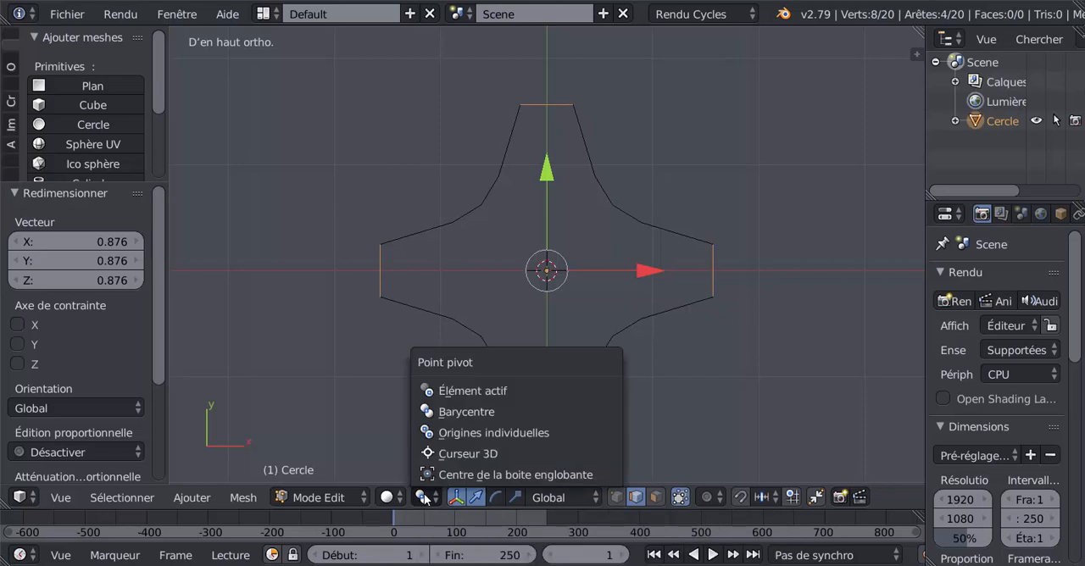
click(450, 433)
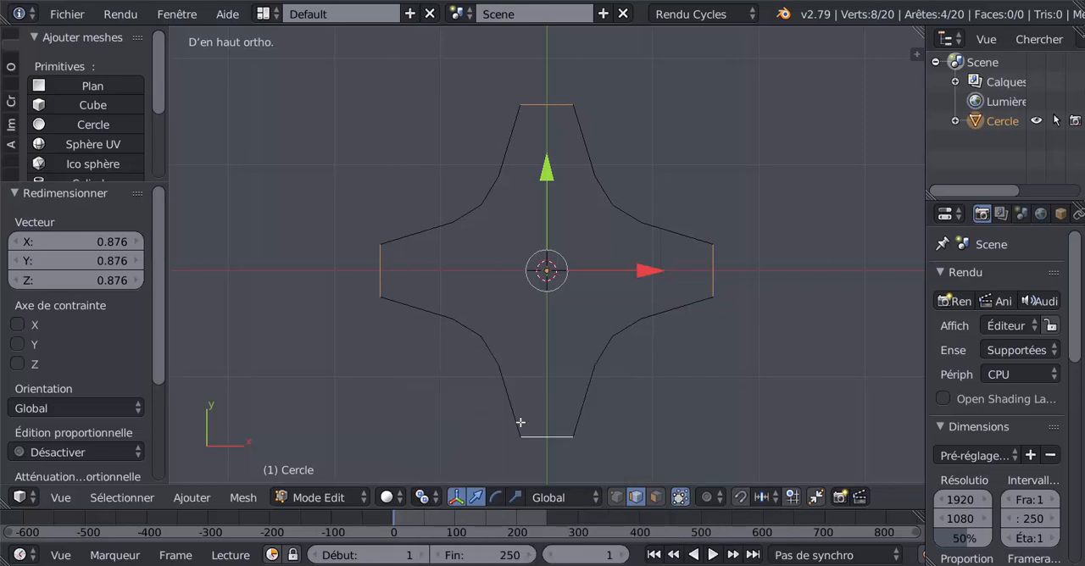
key(s)
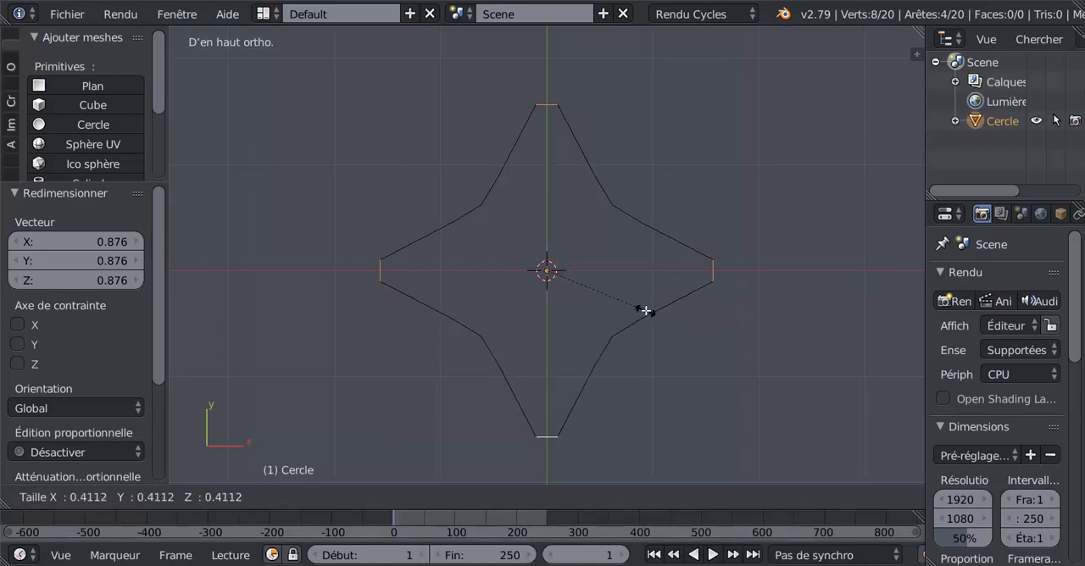
click(645, 309)
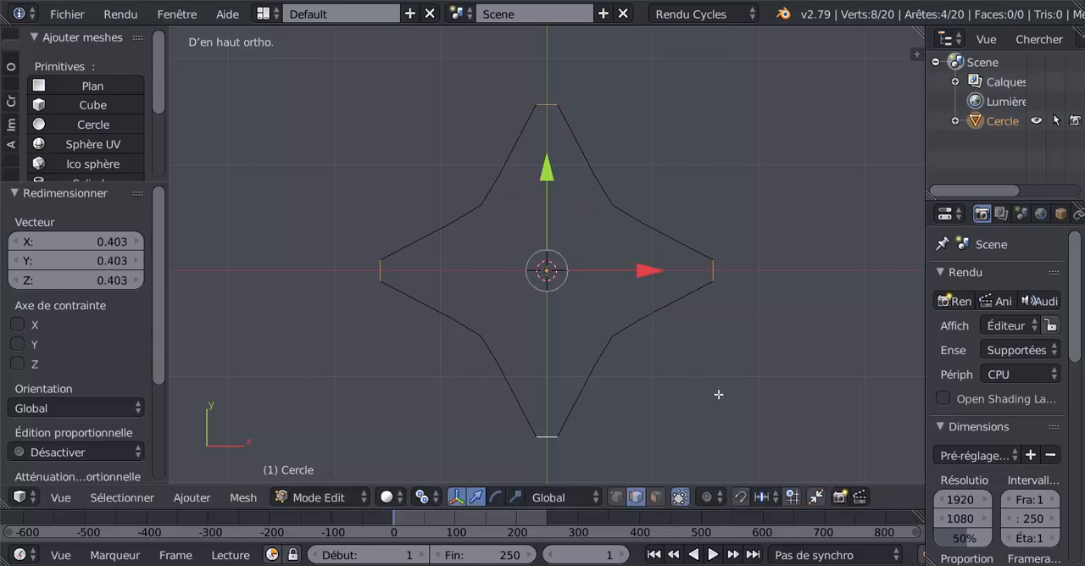
In vertex mode, smooth the outline's two concave sides in the +X+Y and -X-Y quadrants with LoopTools Relax, 1 iteration
click(617, 496)
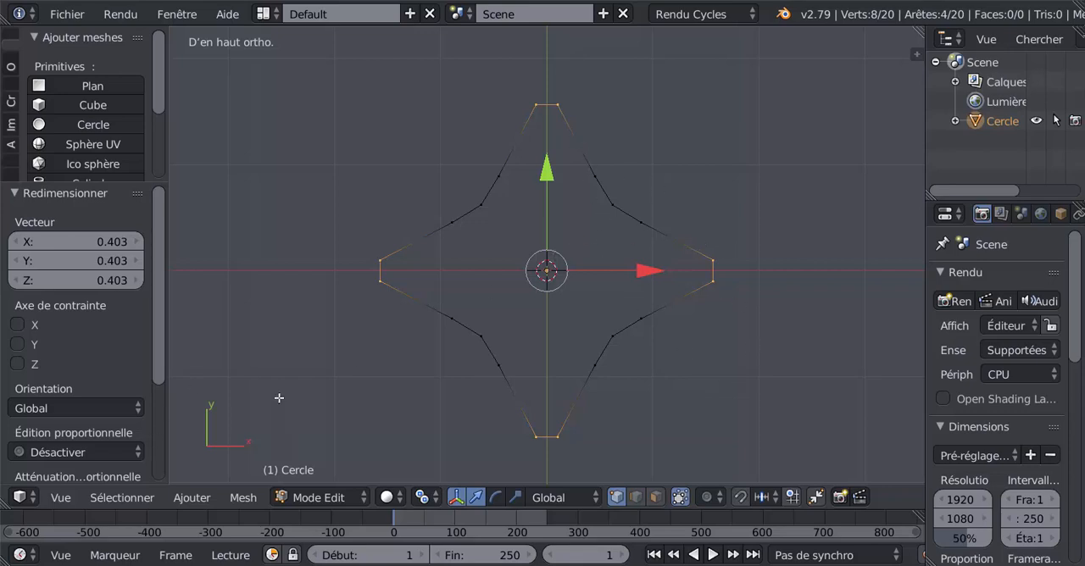
key(a)
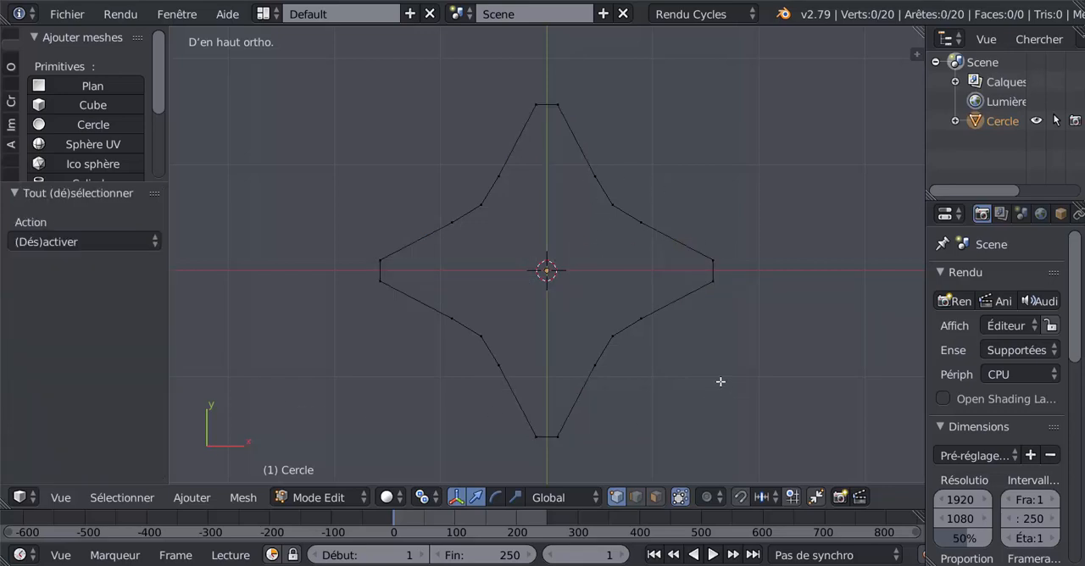
right_click(557, 103)
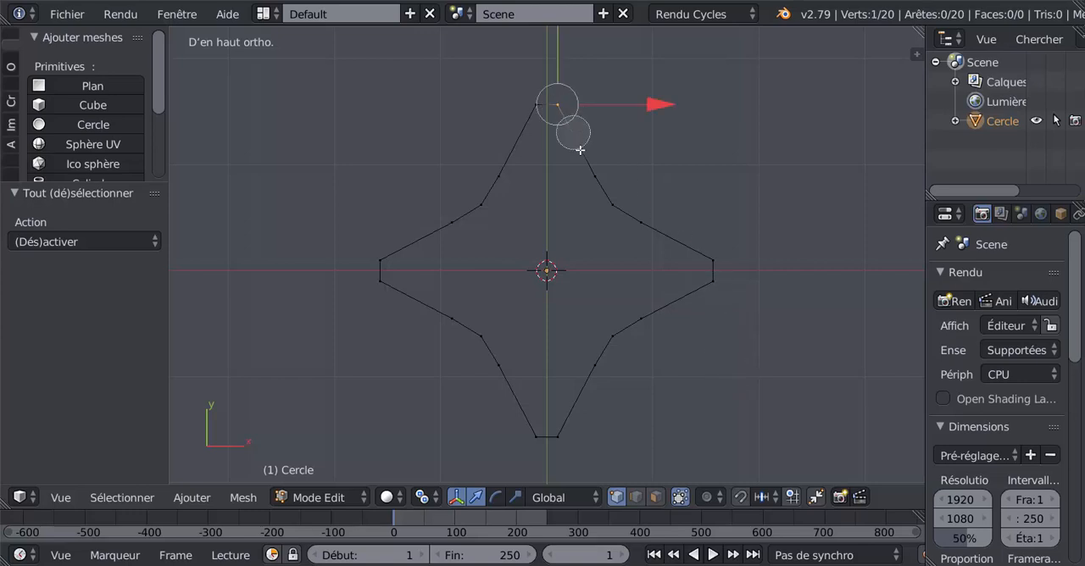
mouse_move(580, 150)
mouse_down()
mouse_move(636, 218)
mouse_move(705, 247)
mouse_up()
click(386, 293)
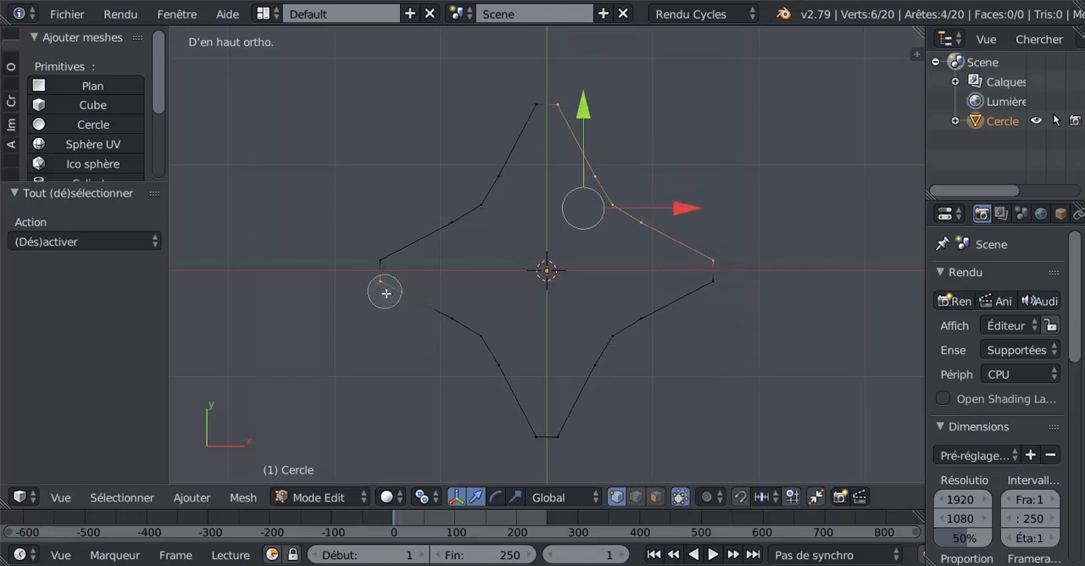
mouse_move(385, 292)
mouse_down()
mouse_move(503, 363)
mouse_move(518, 431)
mouse_up()
right_click(404, 390)
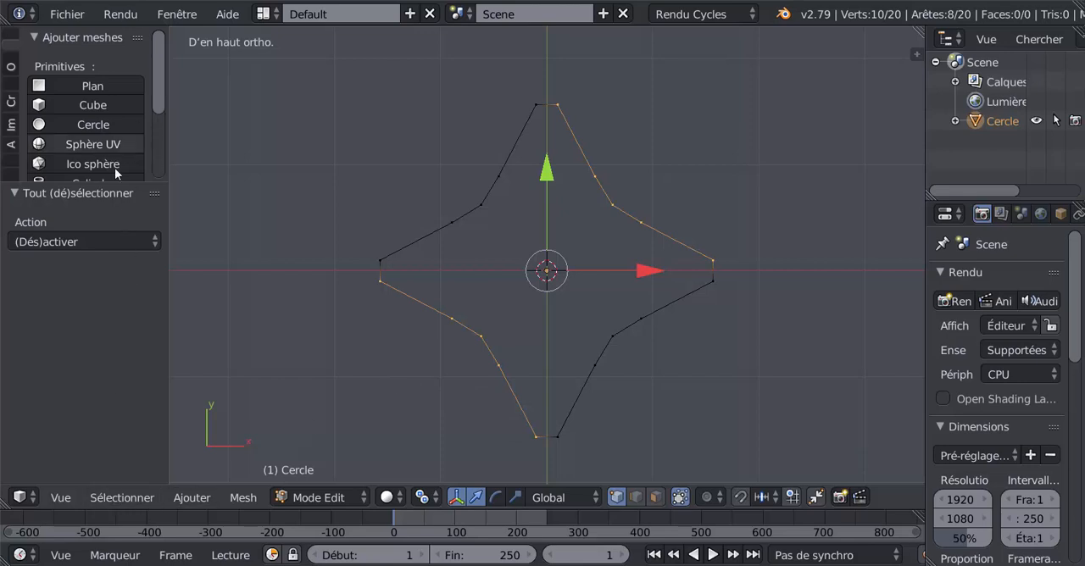
drag(112, 183, 118, 283)
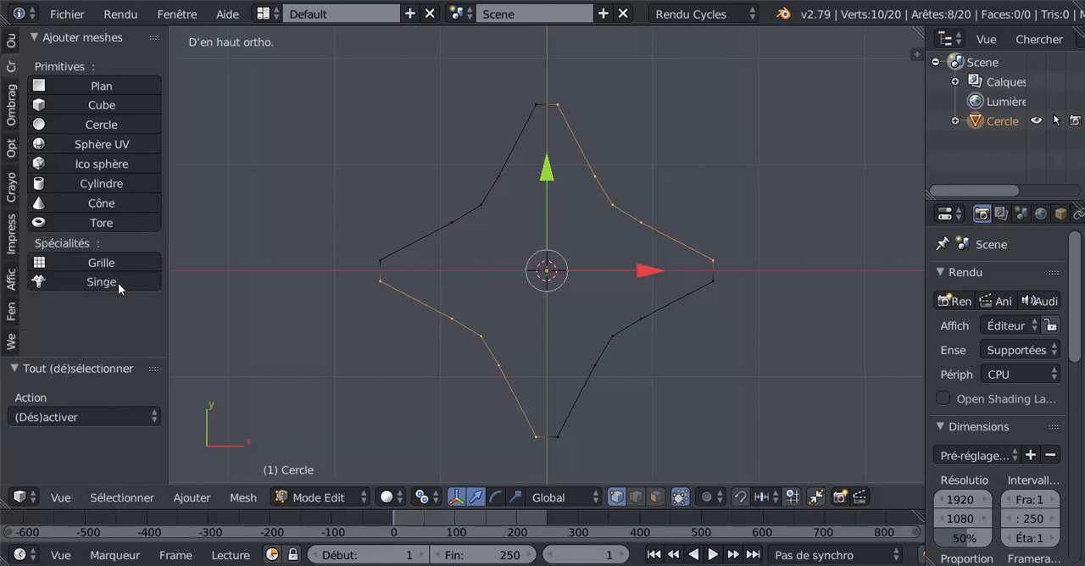
click(11, 47)
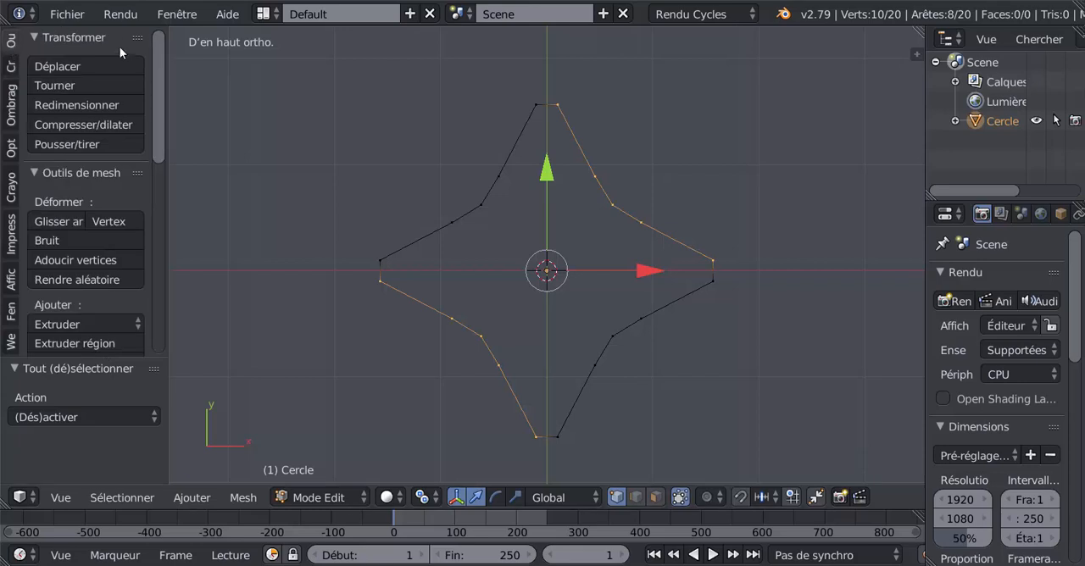
drag(157, 80, 173, 321)
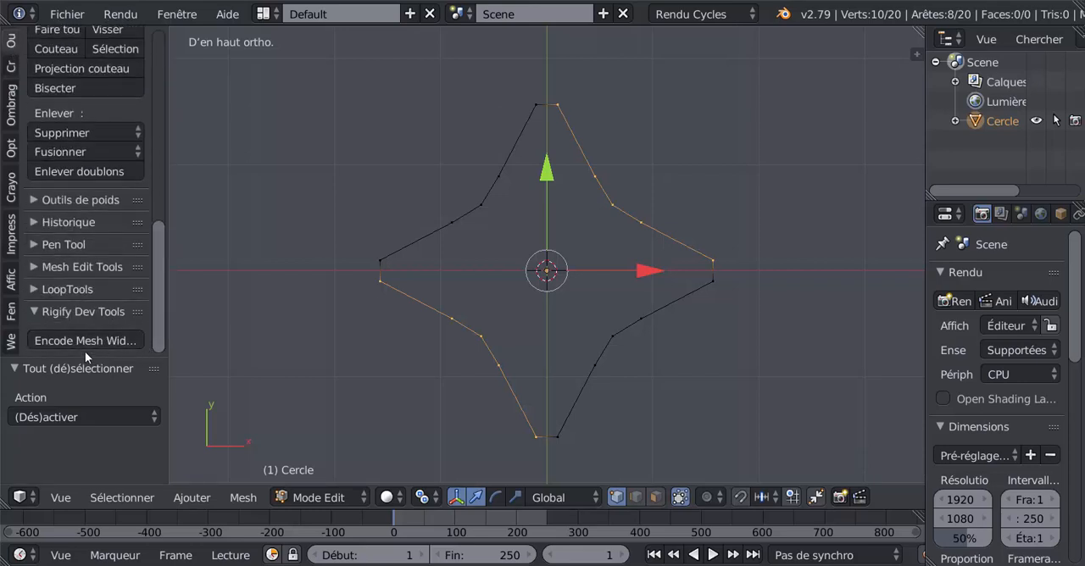
click(32, 290)
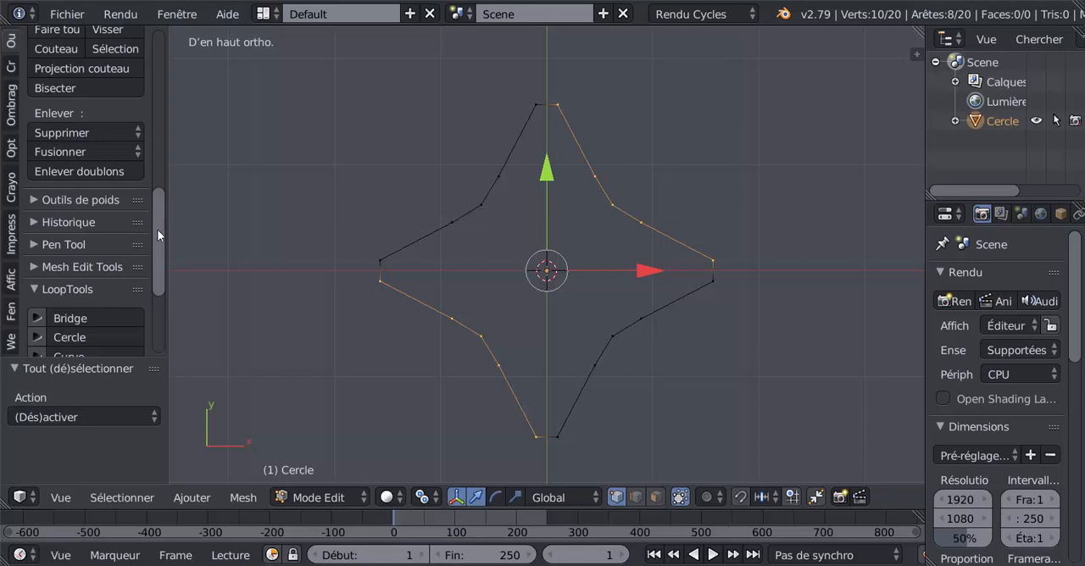
drag(157, 229, 114, 326)
click(76, 264)
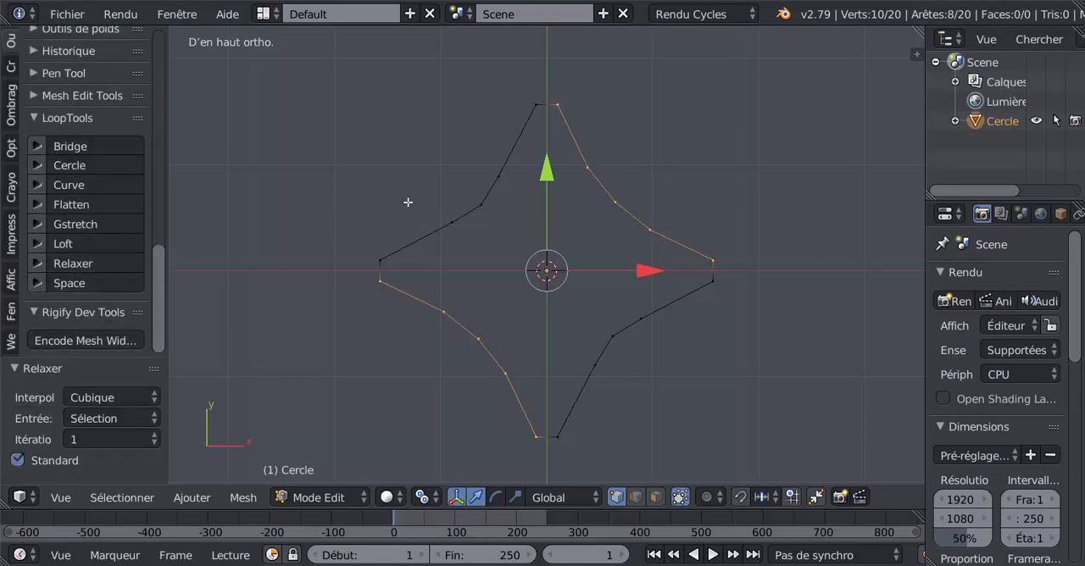
Smooth the two remaining concave sides, in the -X+Y and +X-Y quadrants, with LoopTools Relax, 1 iteration
key(a)
key(c)
mouse_move(510, 152)
mouse_down()
mouse_move(533, 107)
mouse_move(514, 155)
mouse_move(373, 254)
mouse_up()
mouse_move(737, 302)
mouse_down()
mouse_move(698, 300)
mouse_move(601, 376)
mouse_move(573, 442)
mouse_up()
right_click(573, 445)
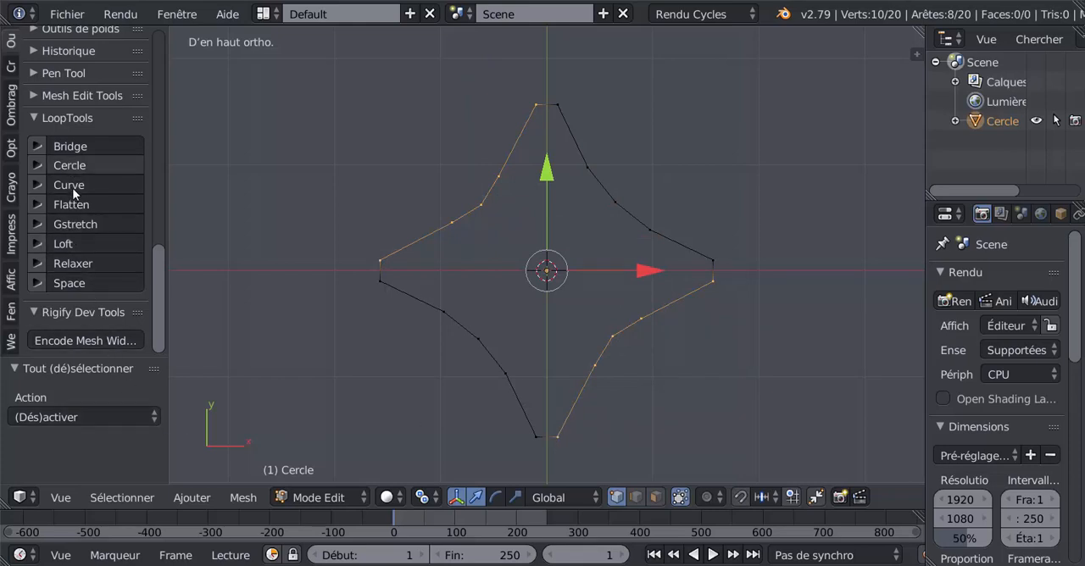
click(72, 263)
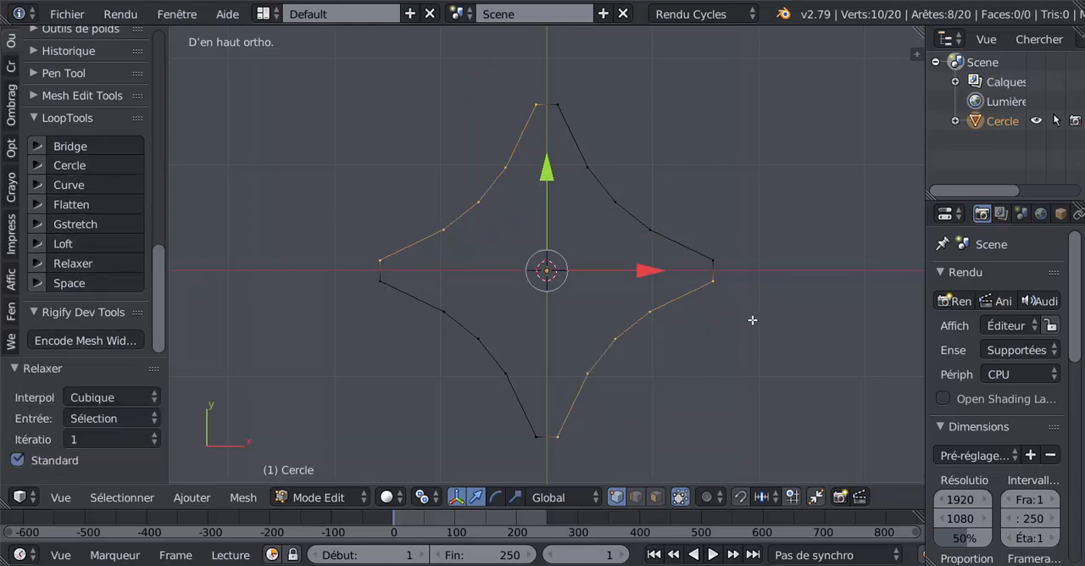
key(Tab)
key(Tab)
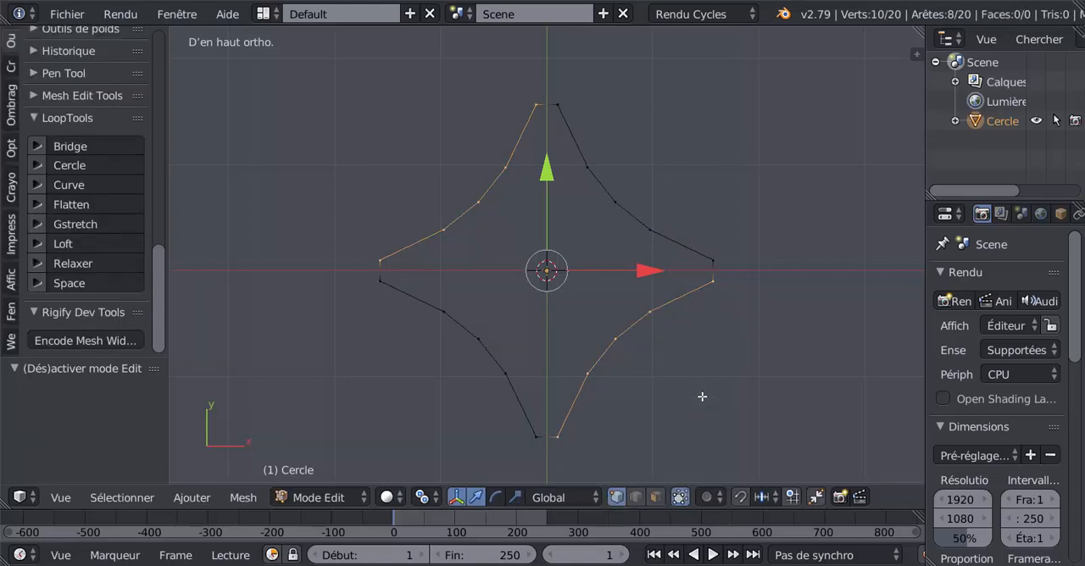
Extrude the entire star outline inward, scaled to about 0.520, to form a band of faces
key(a)
key(e)
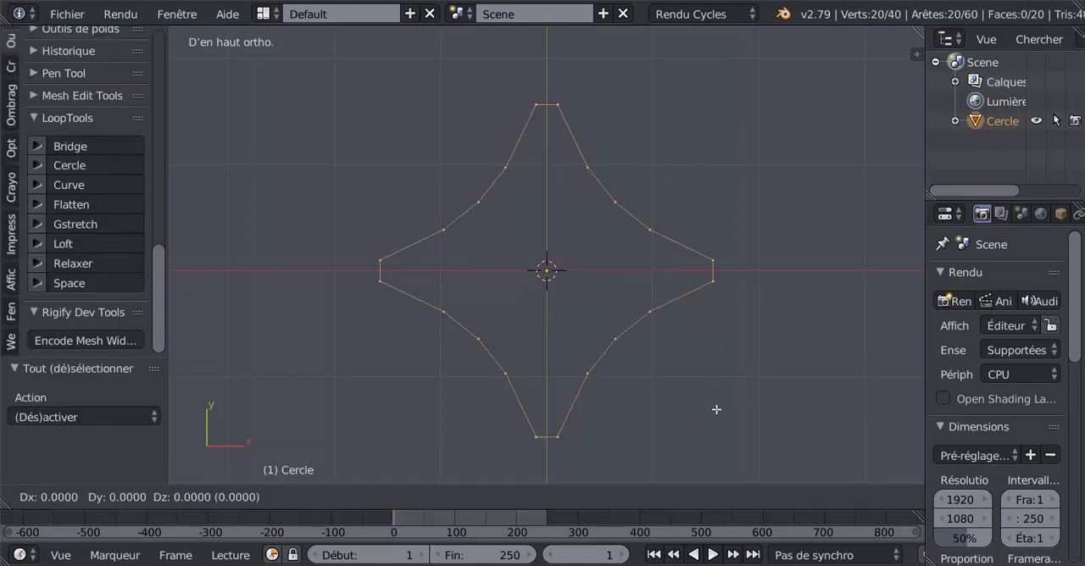
key(s)
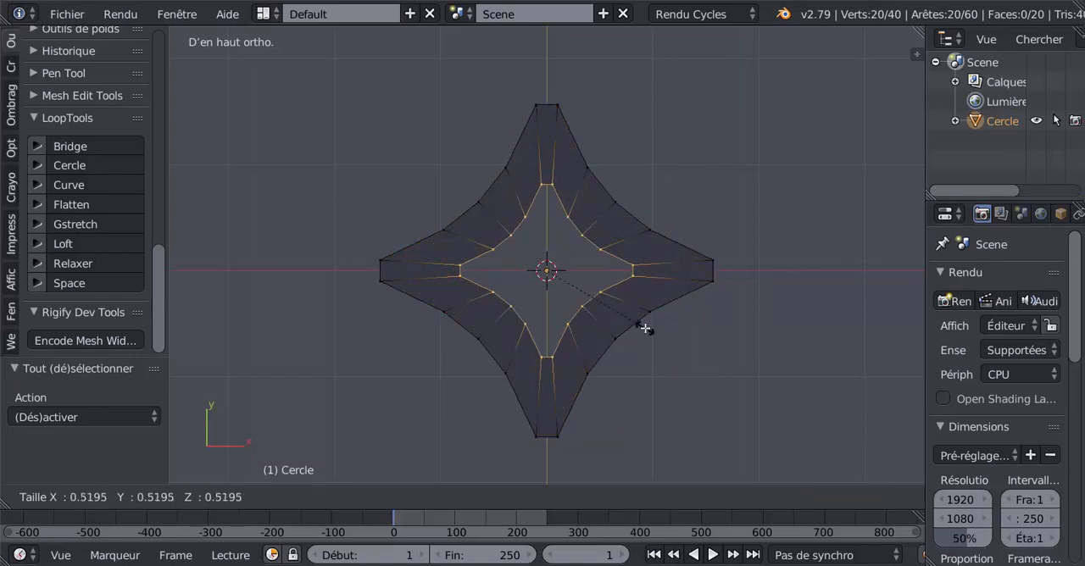
click(645, 328)
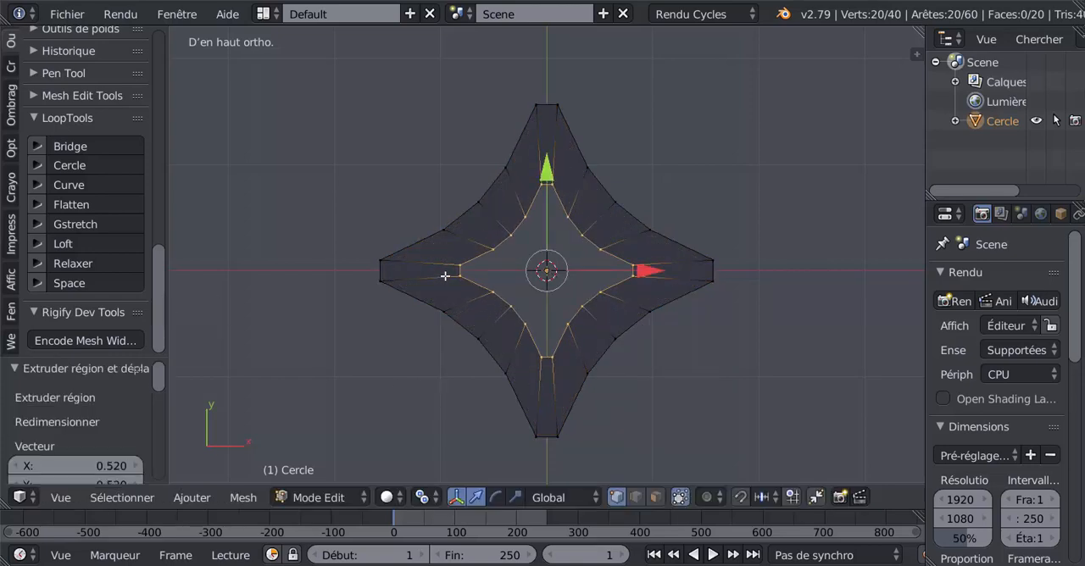
Turn the inner loop into a circle with LoopTools and scale it up by about 1.228
click(72, 166)
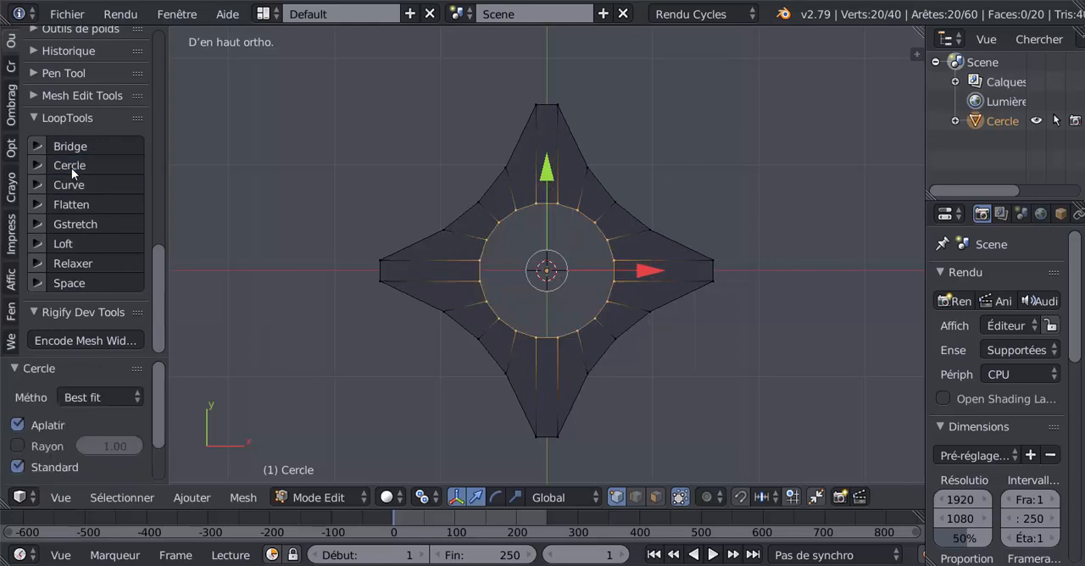
key(s)
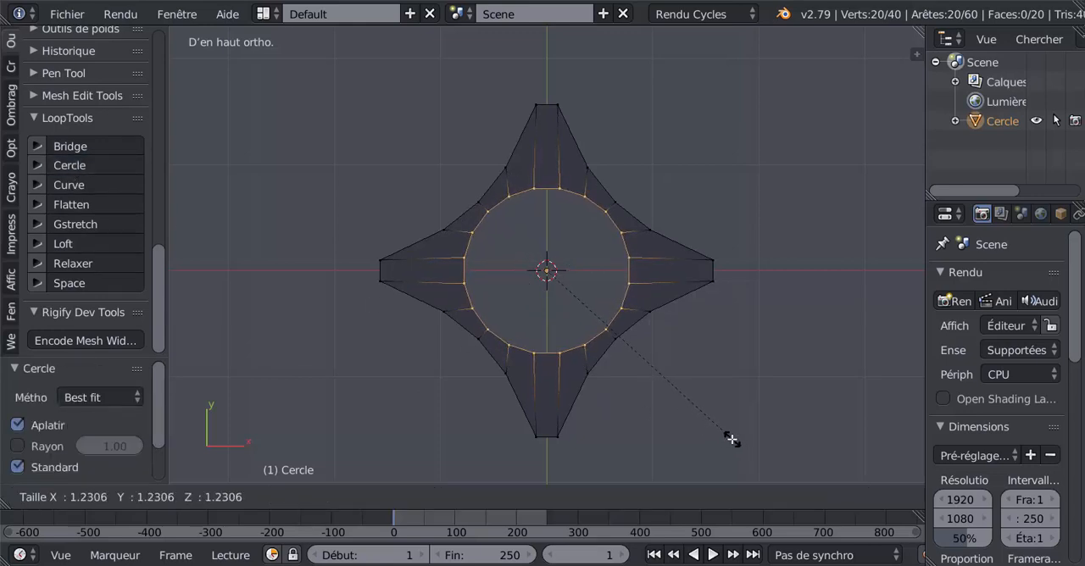
click(718, 441)
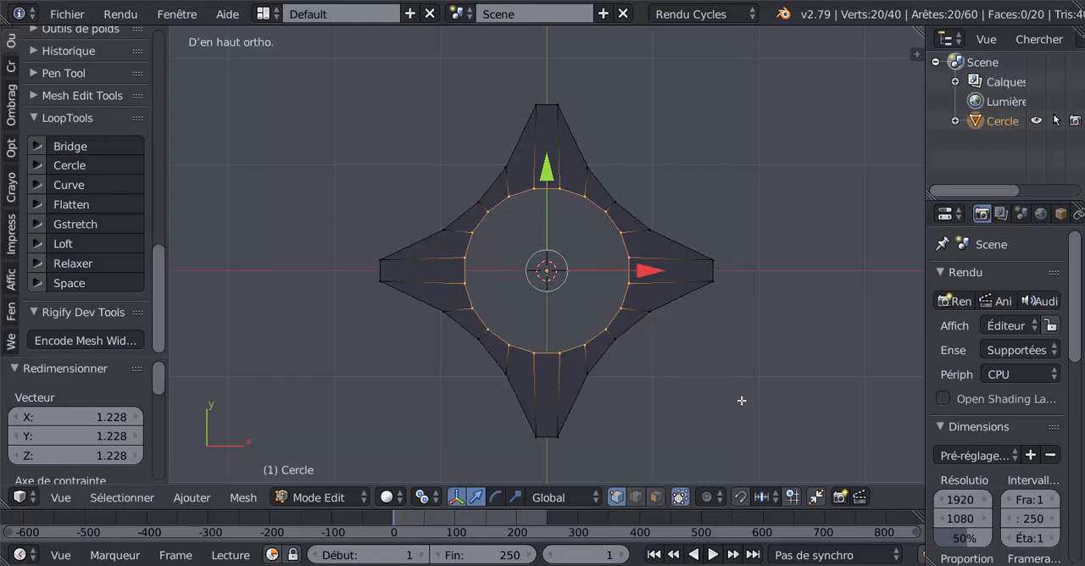
Extrude the inner circle to its centre at scale 0, and remove duplicate vertices from the whole mesh
key(e)
key(s)
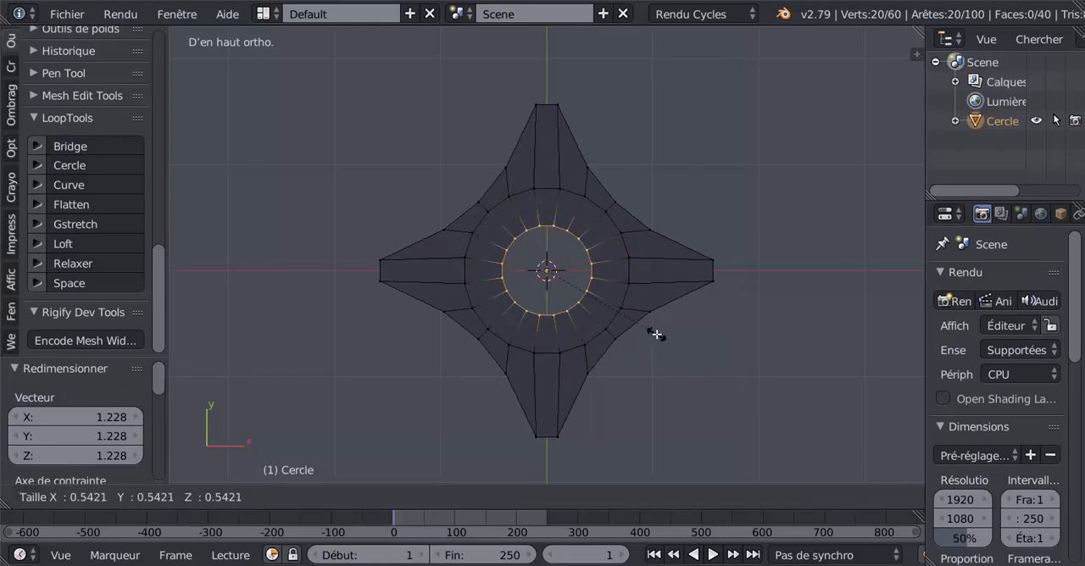
right_click(656, 335)
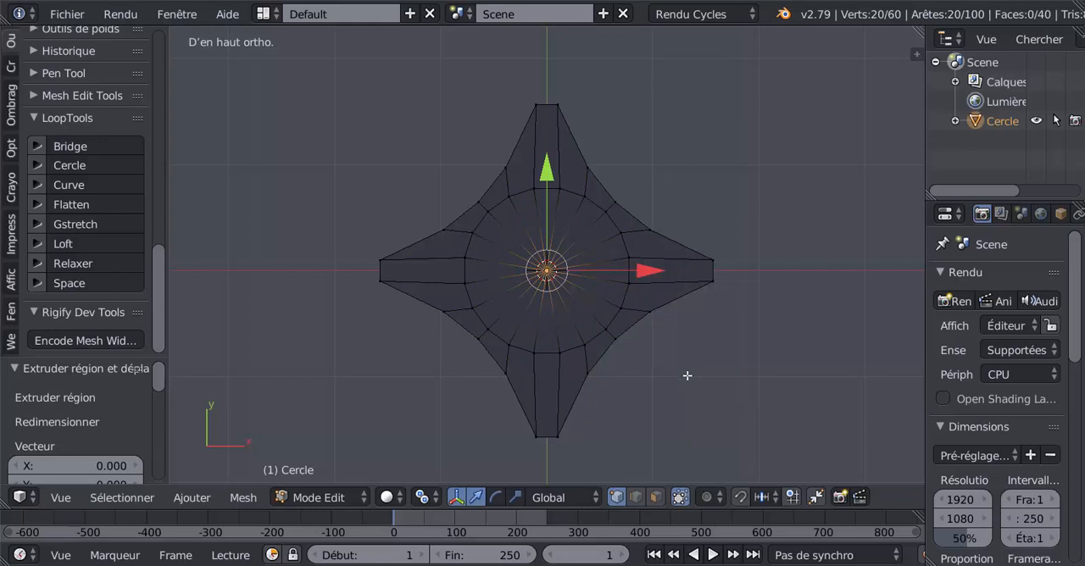
key(a)
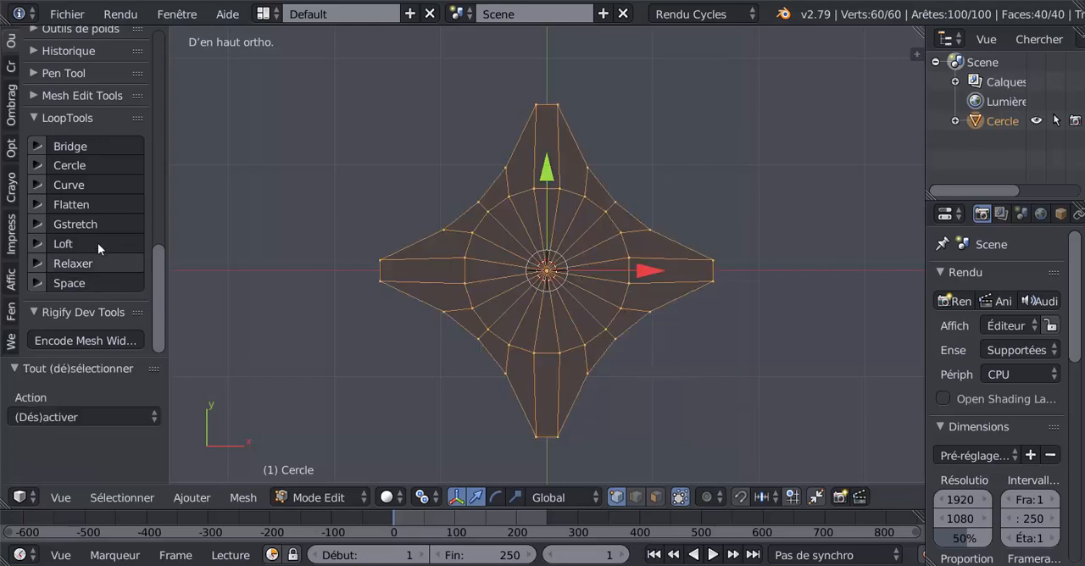
scroll(97, 181, up, 5)
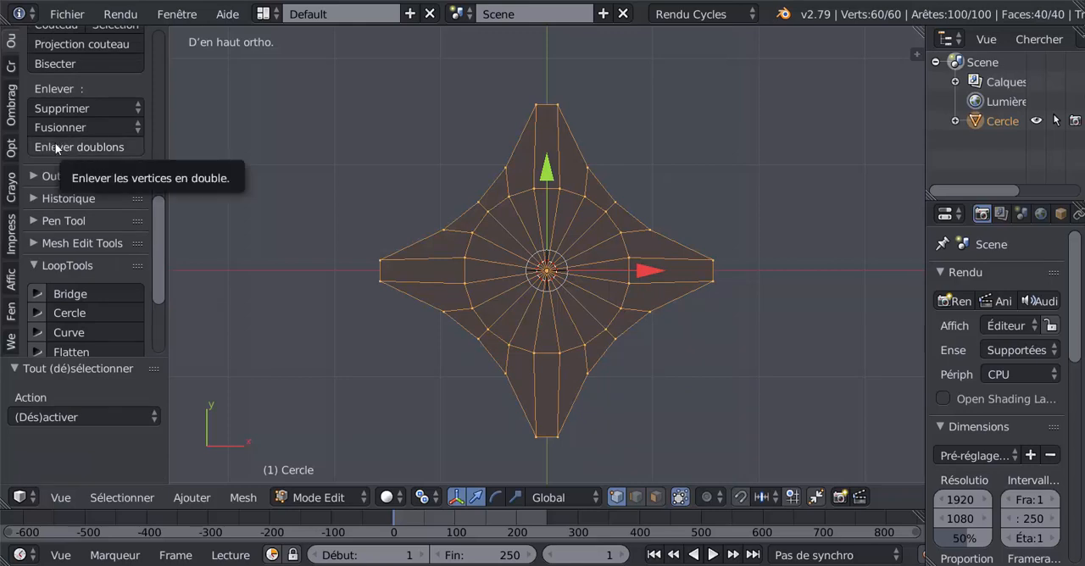
click(68, 149)
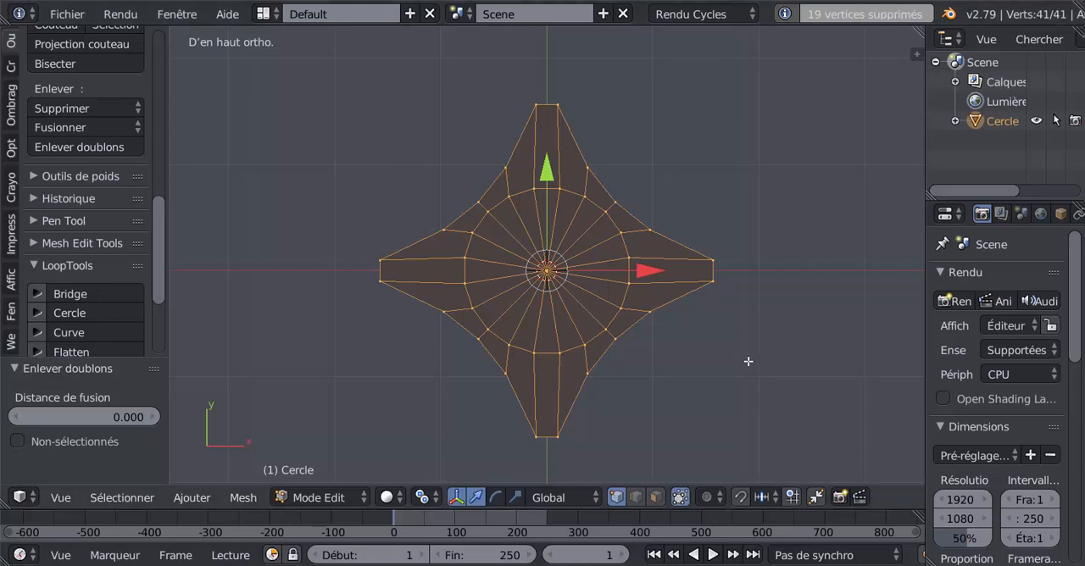
Flip the normals of all the star's faces and check the surface in Object Mode
middle_drag(587, 362, 596, 281)
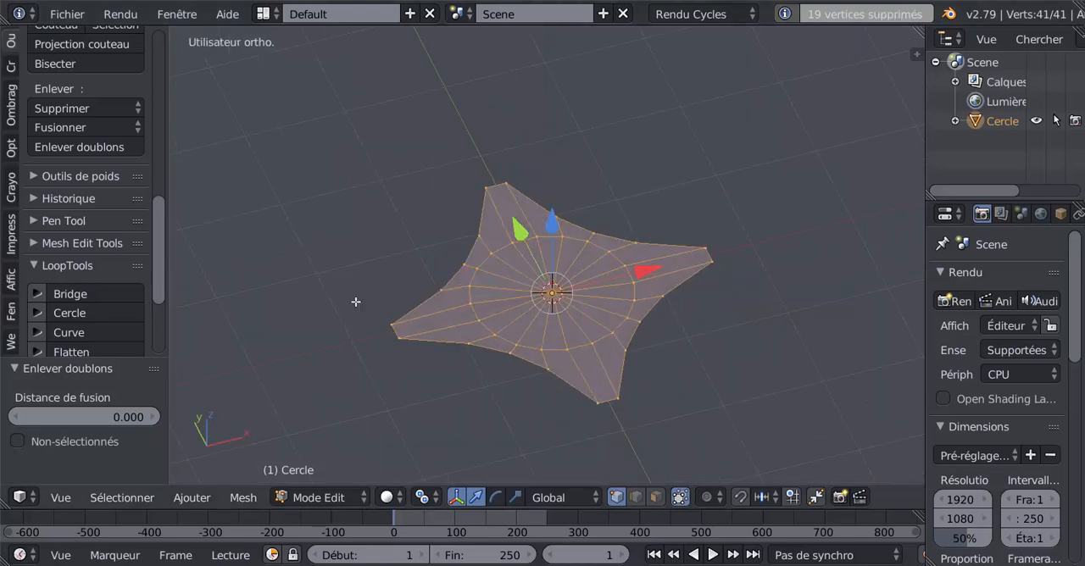
click(11, 100)
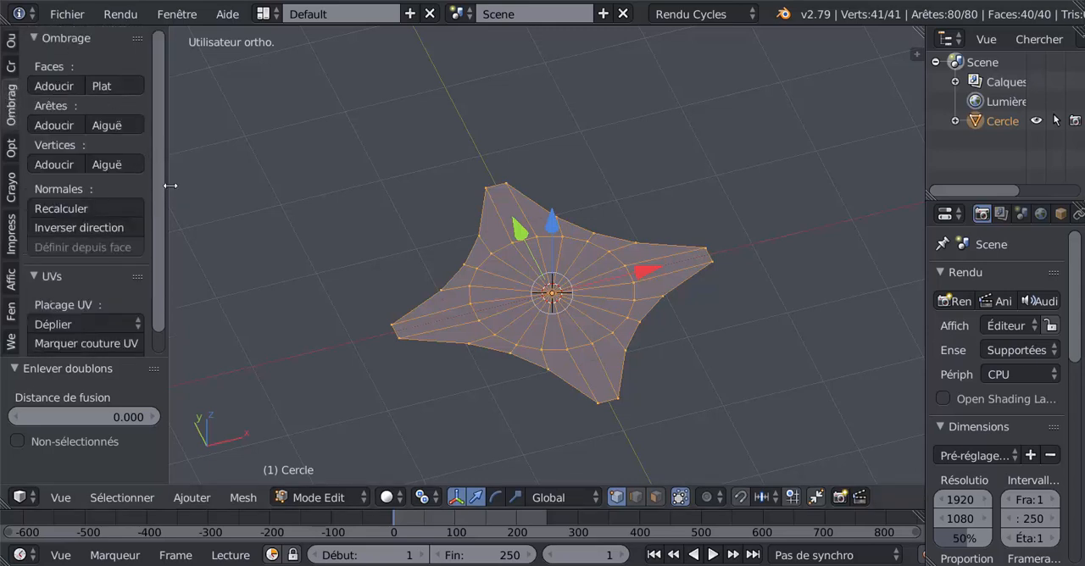
drag(169, 193, 193, 191)
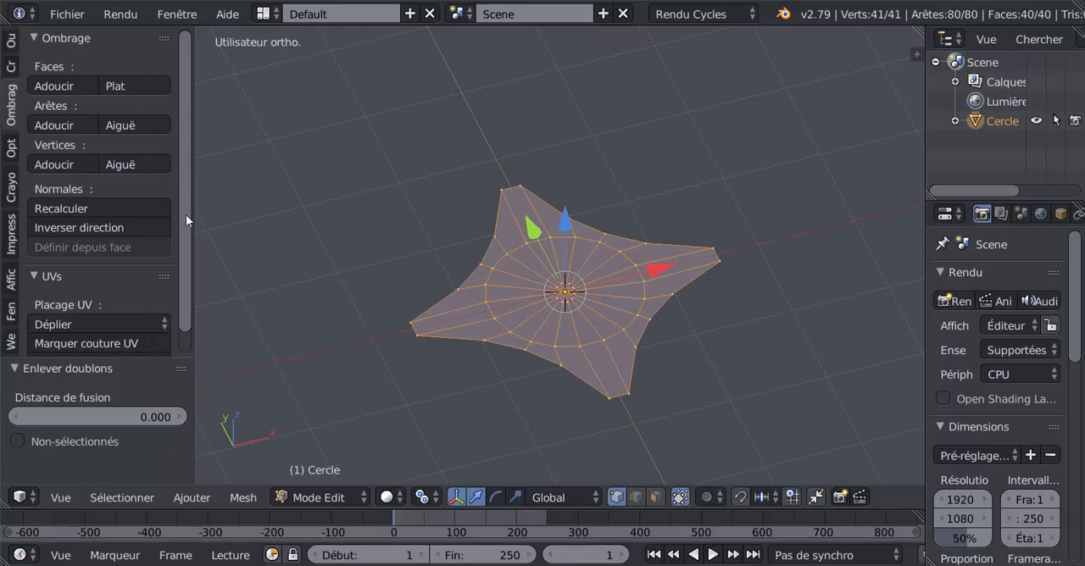
scroll(186, 190, down, 1)
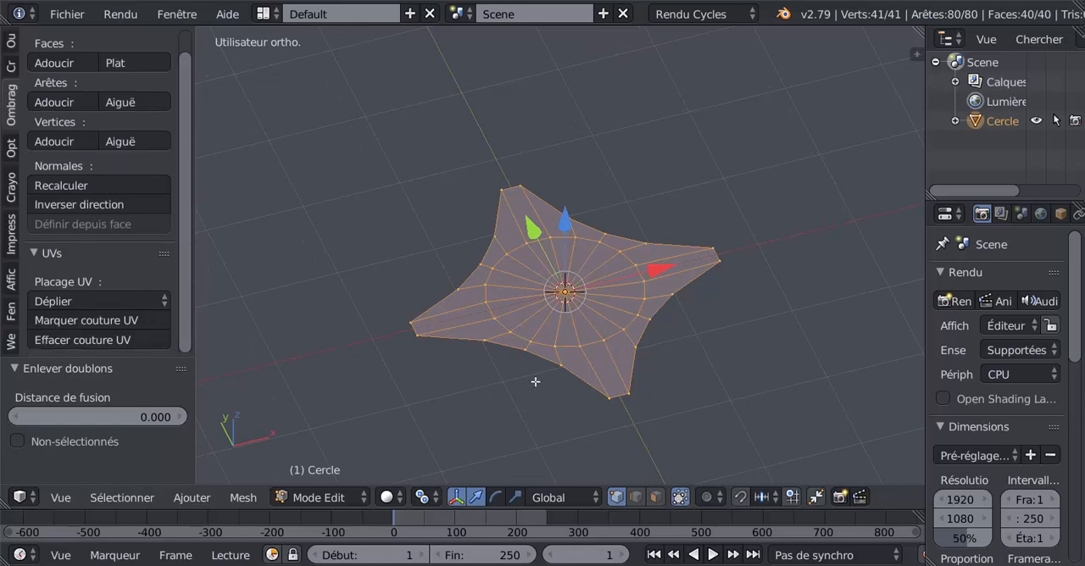
click(74, 204)
key(Tab)
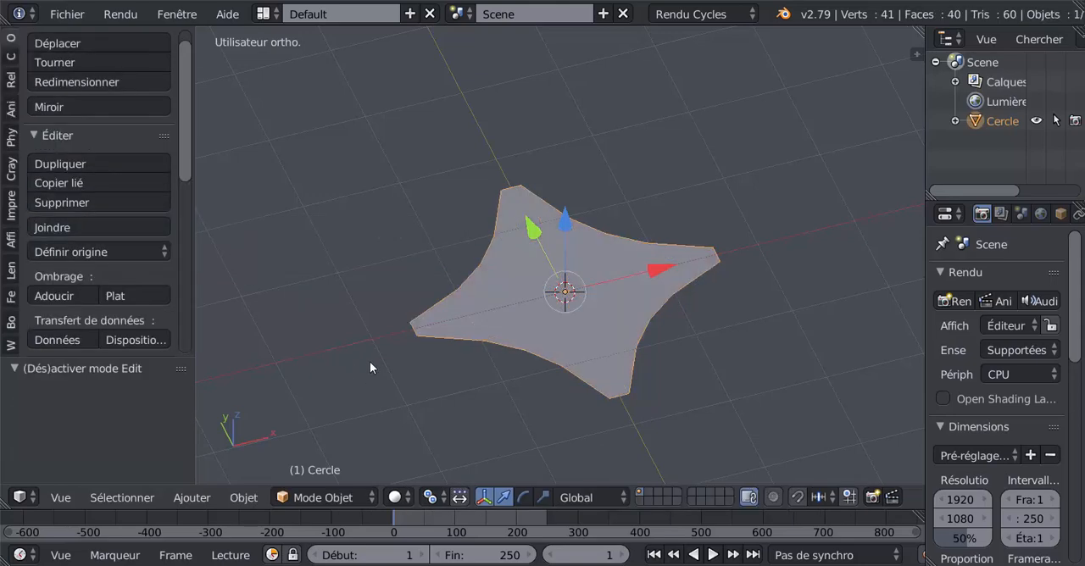
key(Tab)
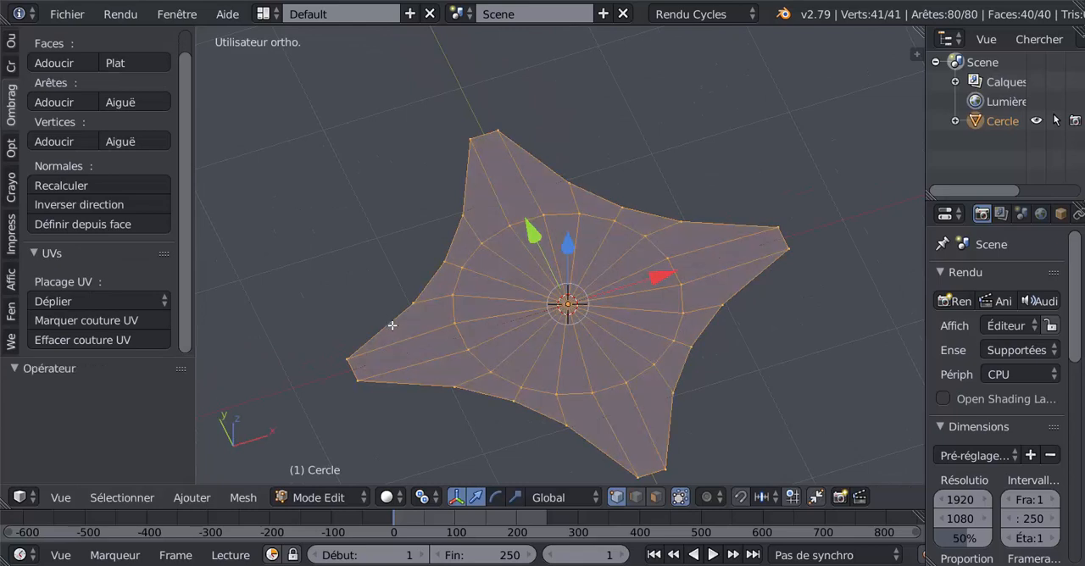
Try extruding all the star's faces upward along Z by about 0.07, and undo the extrusion
middle_drag(388, 320, 452, 329)
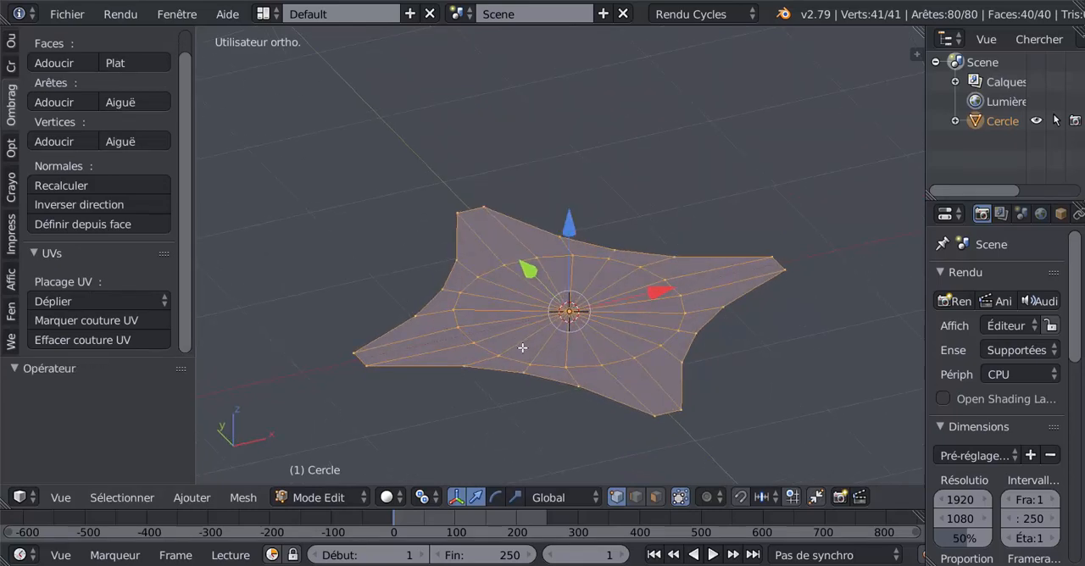
key(e)
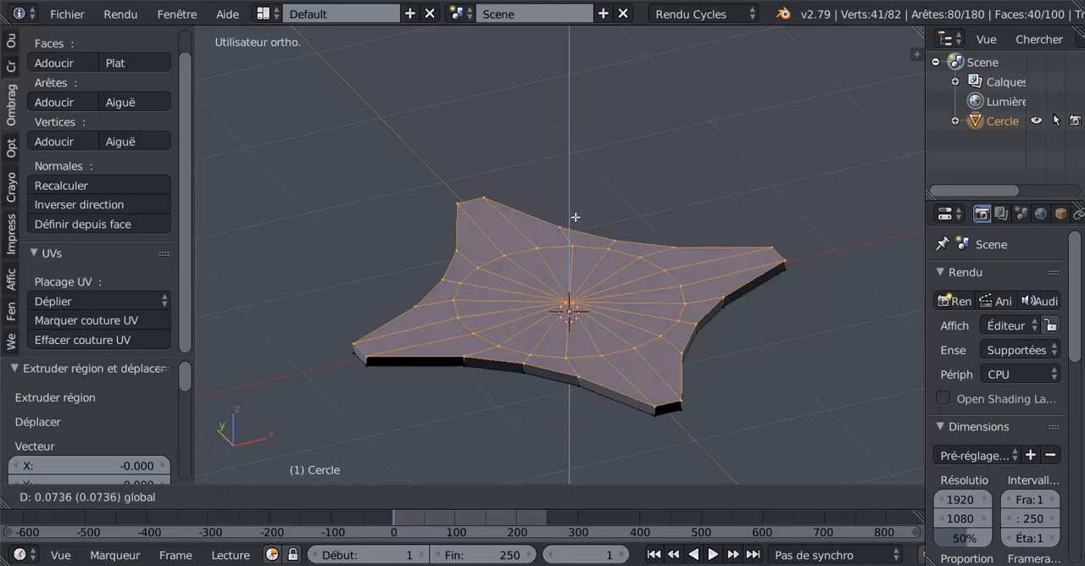
click(577, 210)
key(ctrl+z)
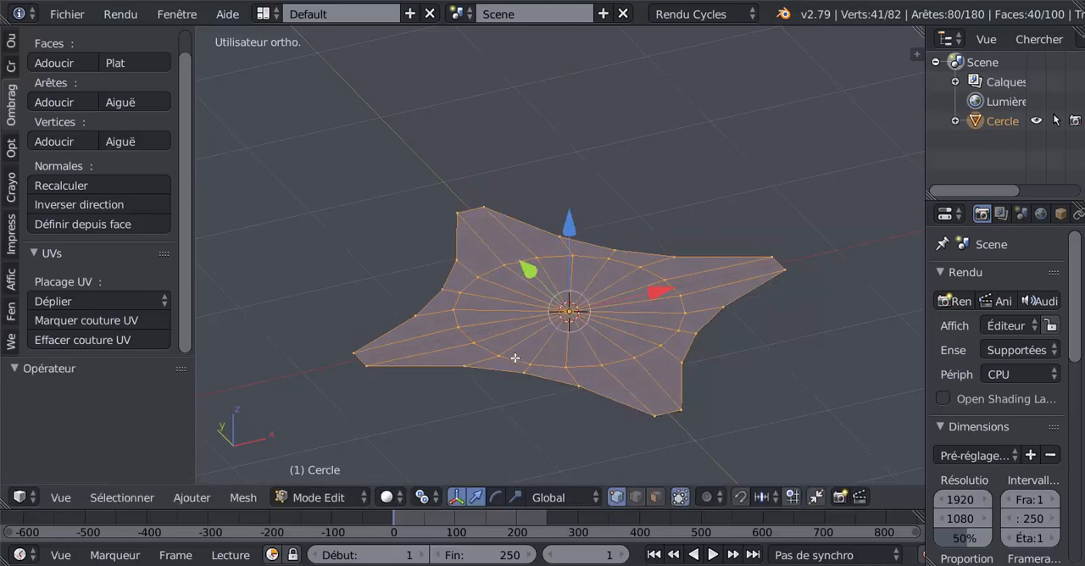
key(ctrl+z)
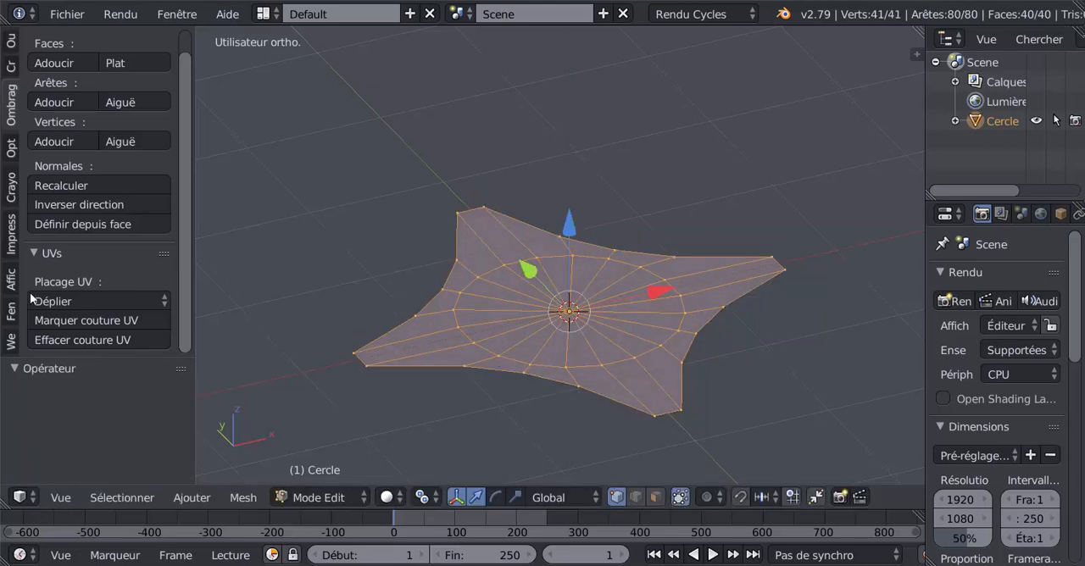
Reverse the normal direction of every face of the flat star
click(61, 206)
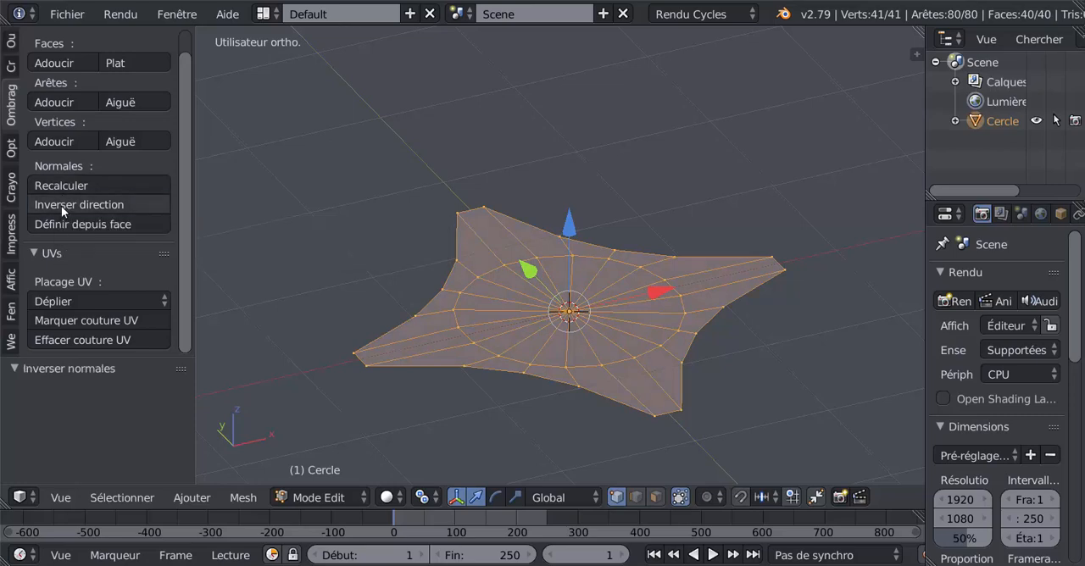
Rotate the whole star 45° about the Z axis in top view
key(Tab)
mouse_move(434, 406)
middle_down()
mouse_move(453, 294)
mouse_move(448, 380)
mouse_move(445, 279)
mouse_move(446, 397)
middle_up()
key(Tab)
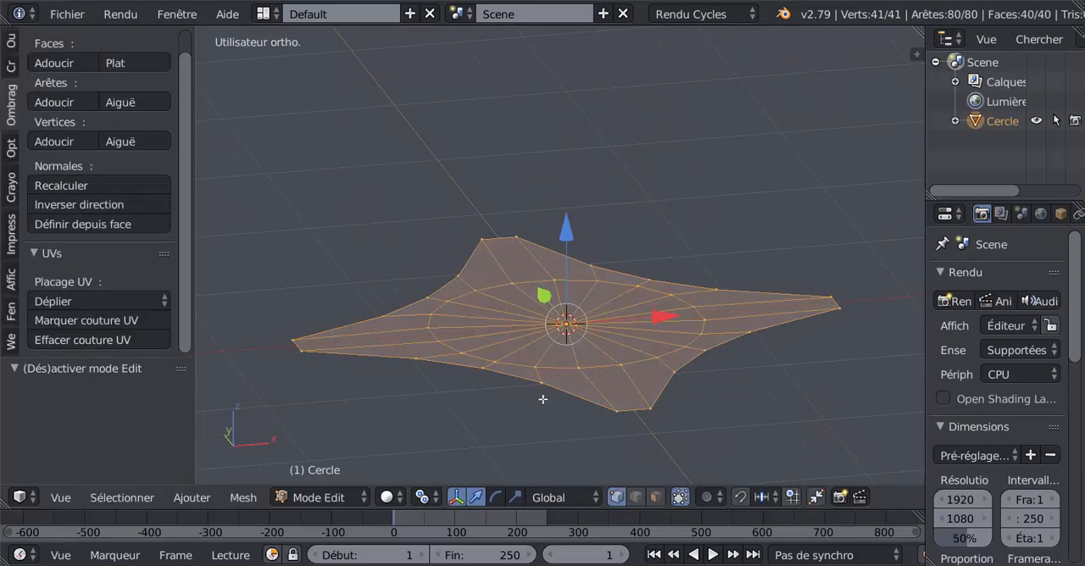
middle_drag(486, 426, 667, 400)
key(KP_1)
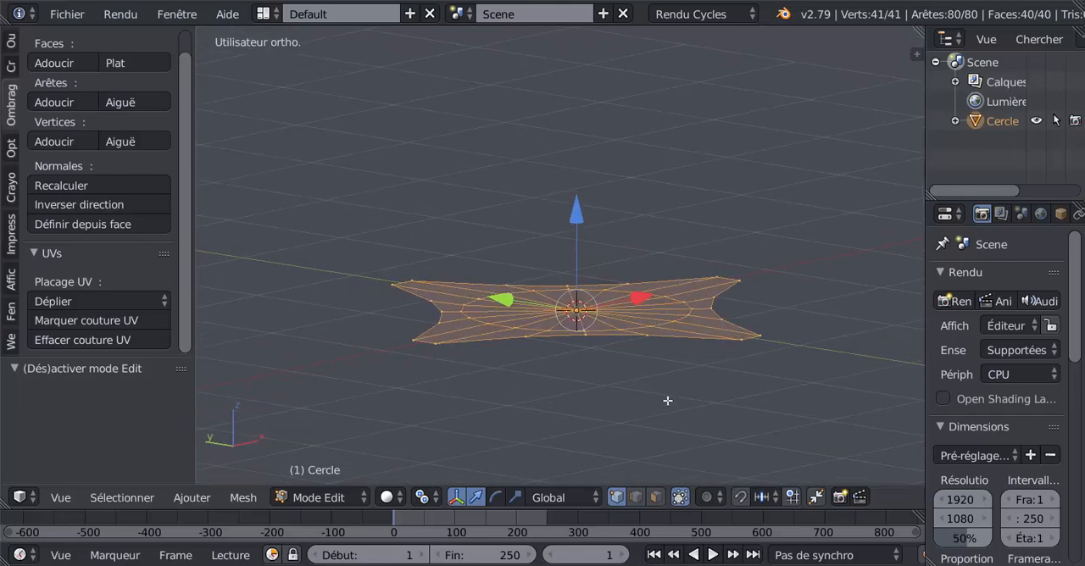
key(KP_7)
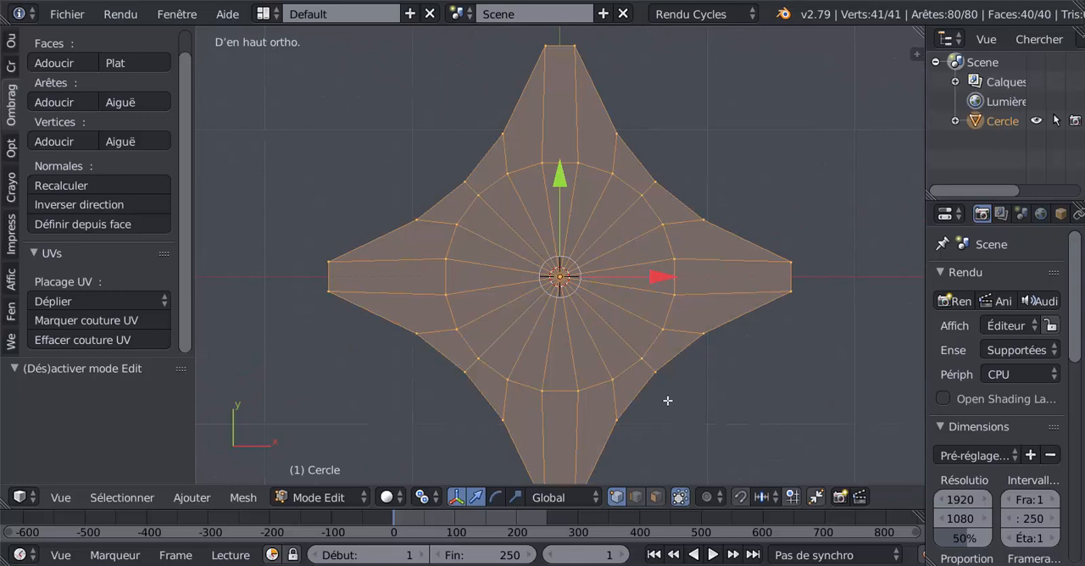
scroll(670, 401, down, 3)
scroll(691, 398, up, 1)
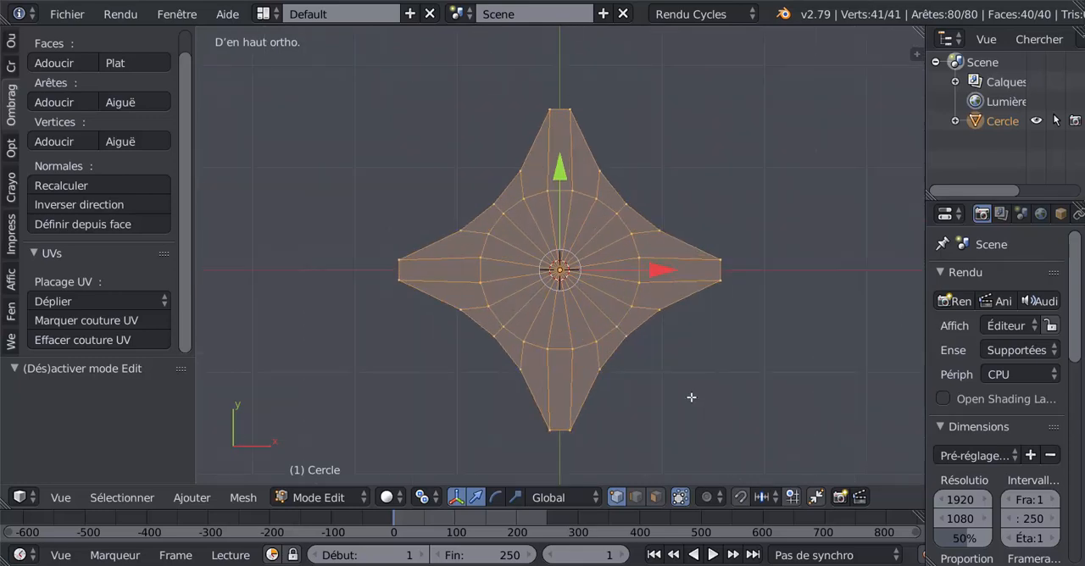
text(r)
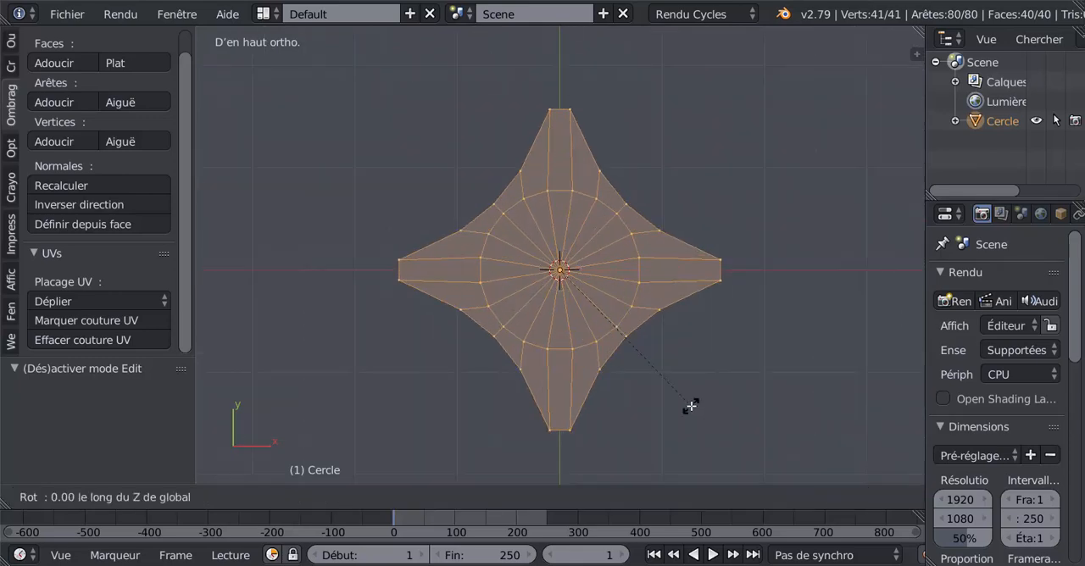
text(45)
key(Return)
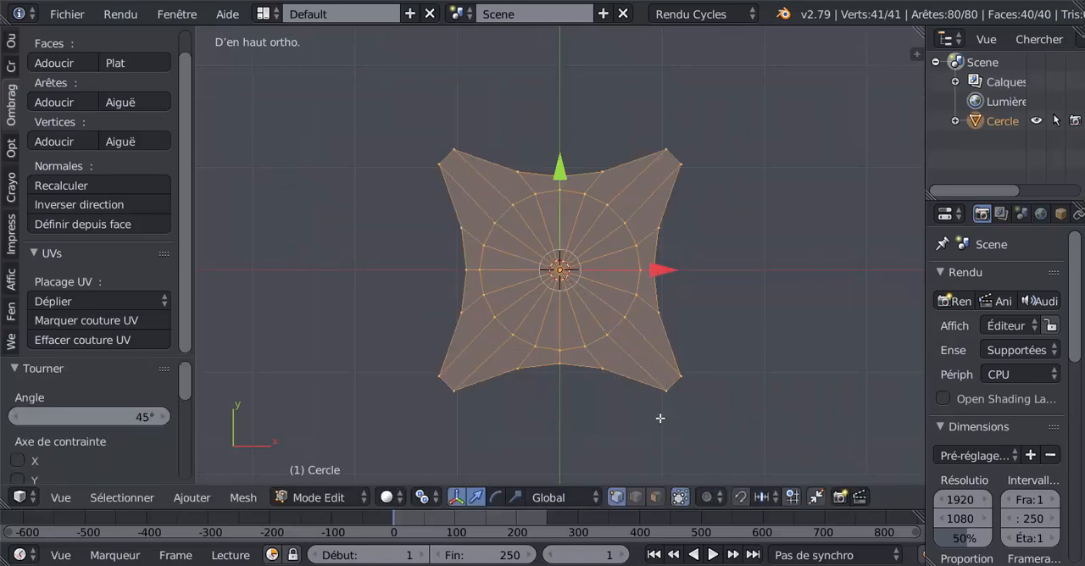
Extrude all the star's faces and raise them about 0.139 along Z to give the slab thickness
middle_drag(617, 420, 616, 337)
key(e)
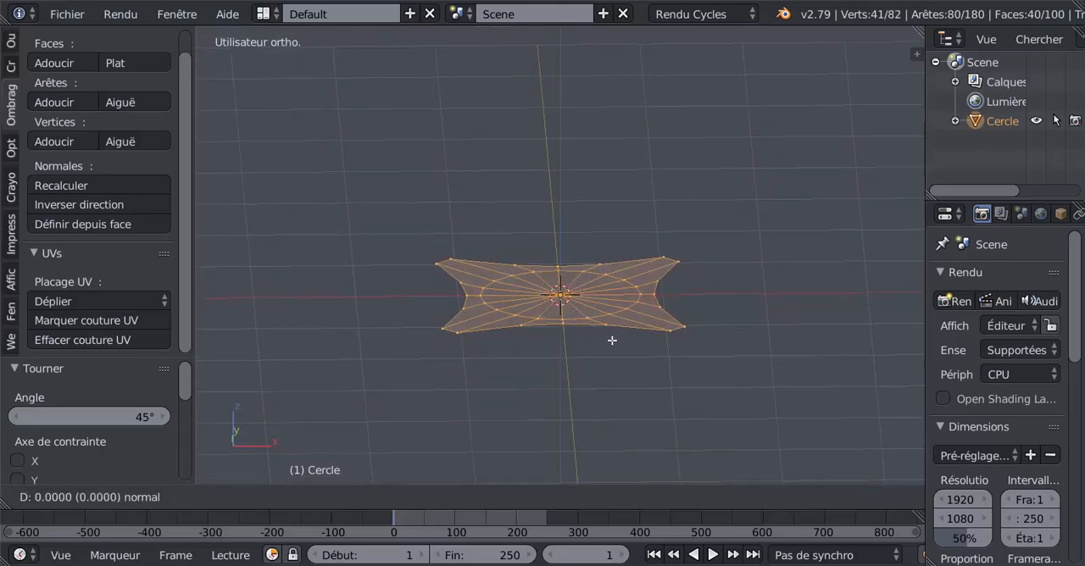
right_click(614, 337)
mouse_move(564, 192)
mouse_down()
mouse_move(566, 179)
mouse_move(555, 208)
mouse_up()
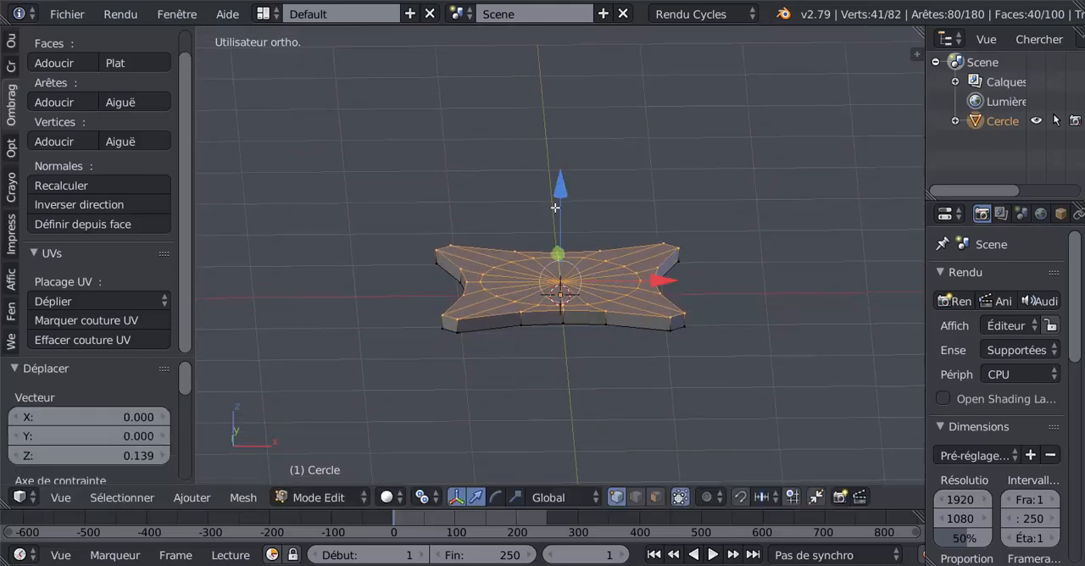
scroll(523, 252, up, 1)
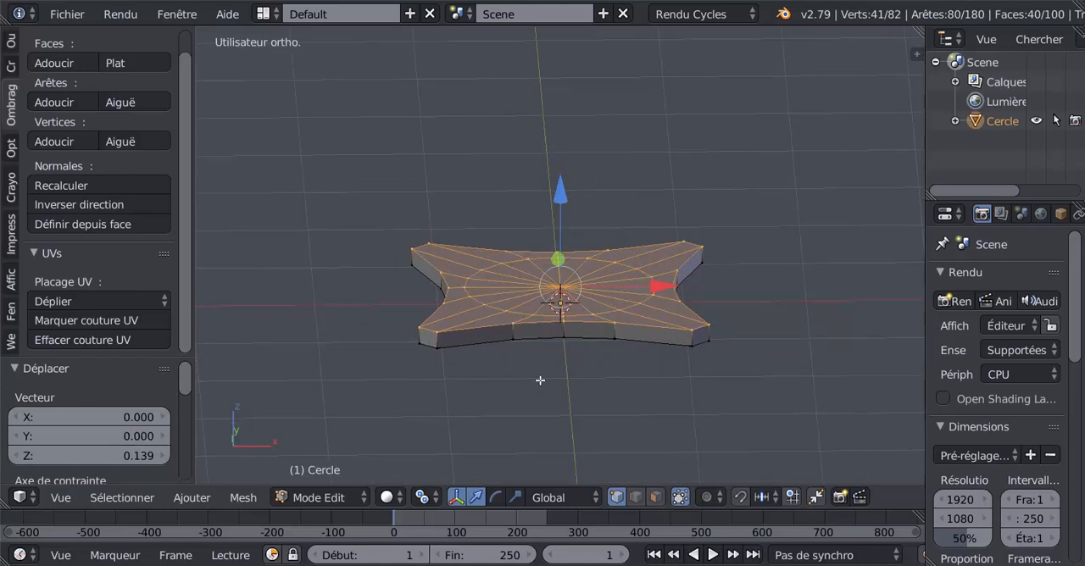
Extrude the slab's top faces in place and scale them by about 1.15, followed by 0.945, to form an overhanging ledge
key(e)
right_click(551, 404)
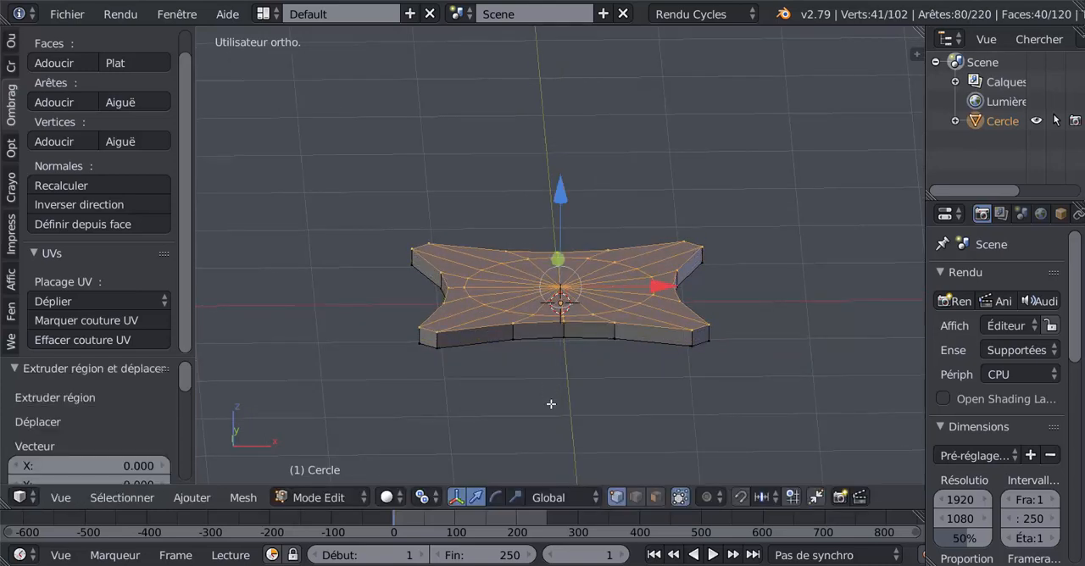
key(s)
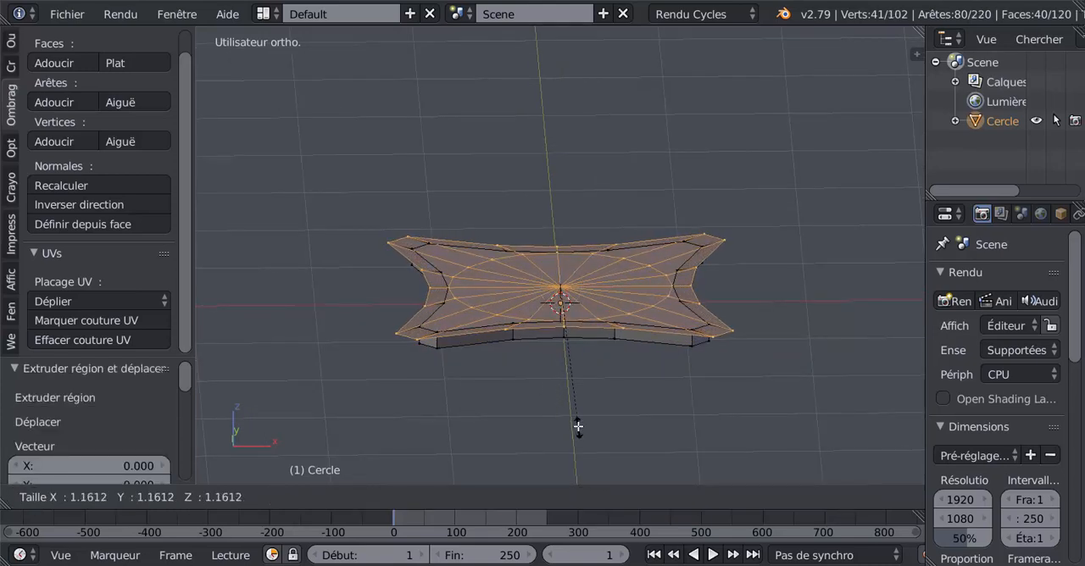
click(580, 425)
middle_drag(580, 425, 647, 381)
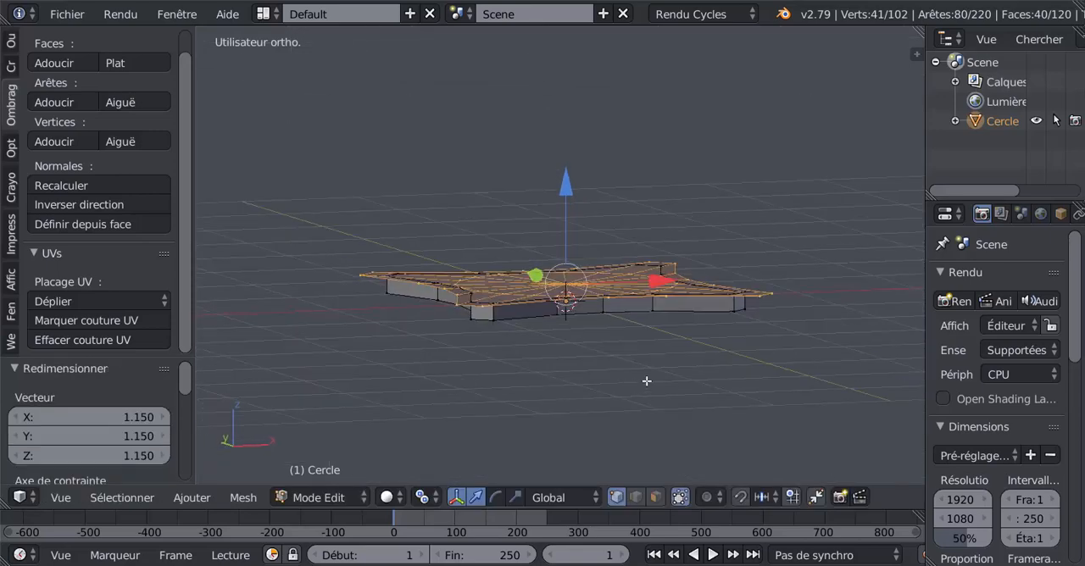
scroll(647, 382, up, 2)
key(s)
click(659, 434)
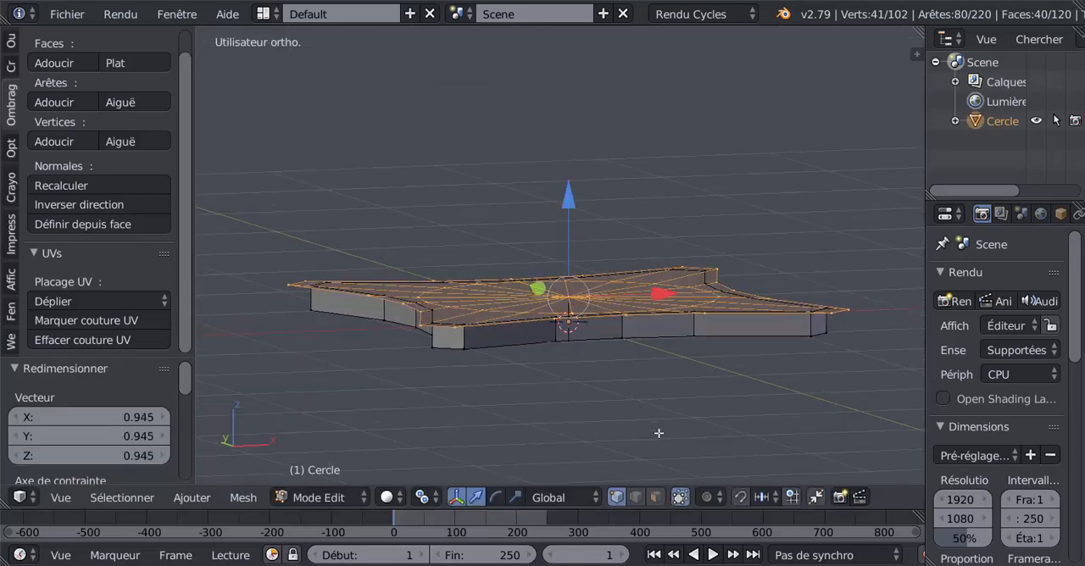
Extrude the widened top faces and raise them about 0.085 plus another 0.05 along Z as a second tier
key(e)
right_click(571, 321)
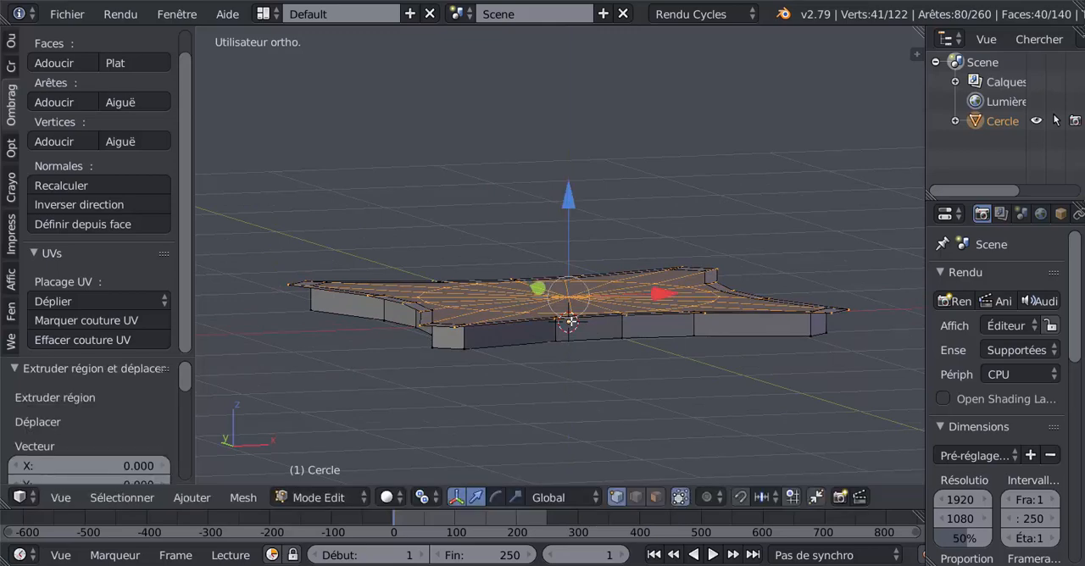
drag(567, 200, 575, 188)
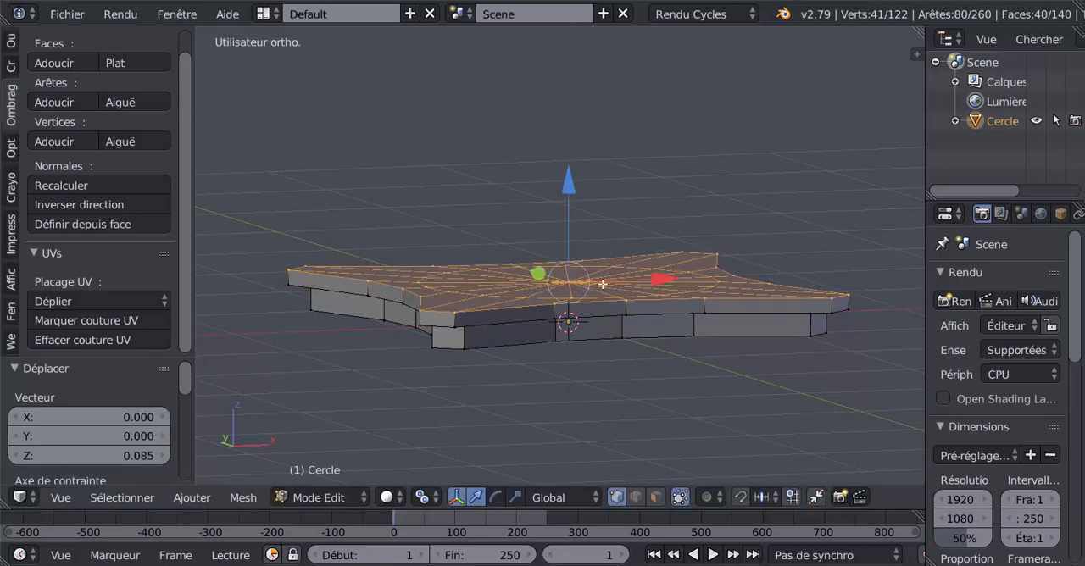
middle_drag(574, 188, 644, 263)
drag(585, 183, 585, 176)
middle_drag(680, 360, 620, 380)
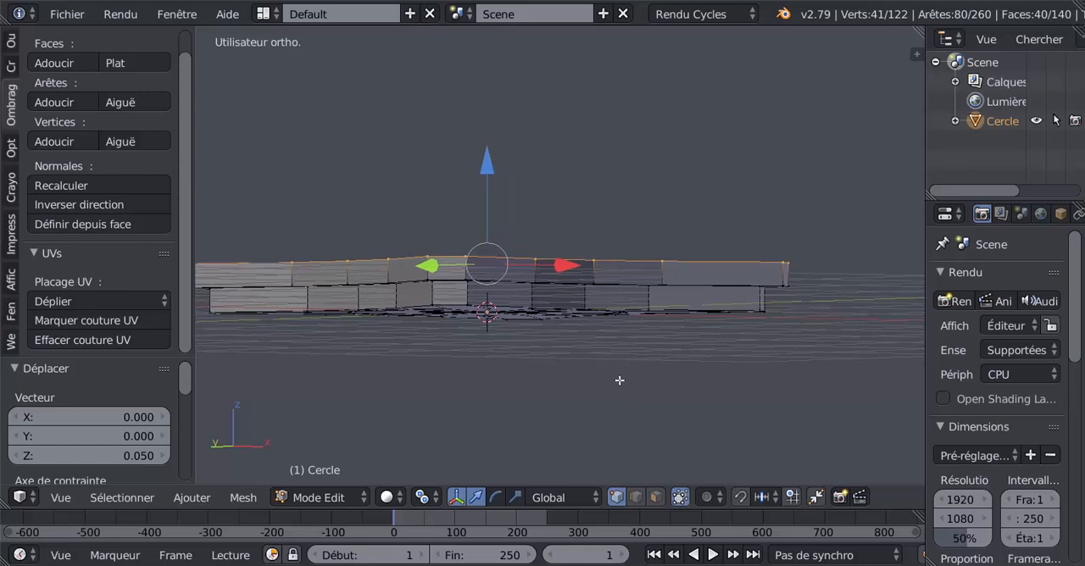
Extrude the second tier's top faces and scale them outward by about 1.074
key(e)
key(s)
click(628, 386)
middle_drag(596, 313, 595, 322)
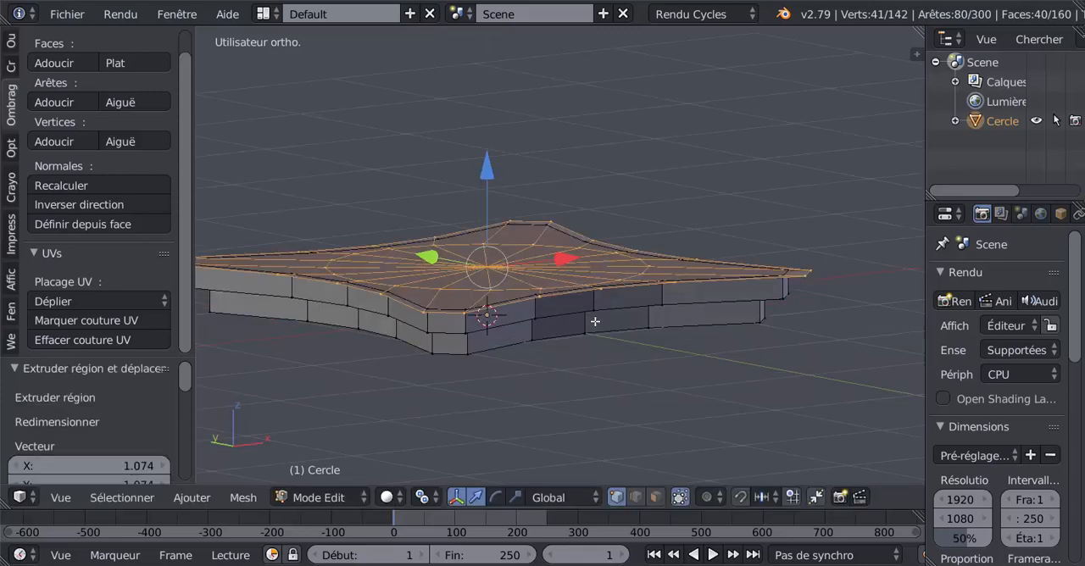
Extrude the widened faces upward along Z as a third tier and check the stepped slab in Object Mode
key(e)
click(595, 322)
drag(488, 174, 493, 151)
middle_drag(492, 151, 632, 321)
key(Tab)
key(Tab)
Bevel the lower outer edge loop of the topmost tier with 3 segments and an amount of about 0.083
middle_drag(733, 313, 729, 275)
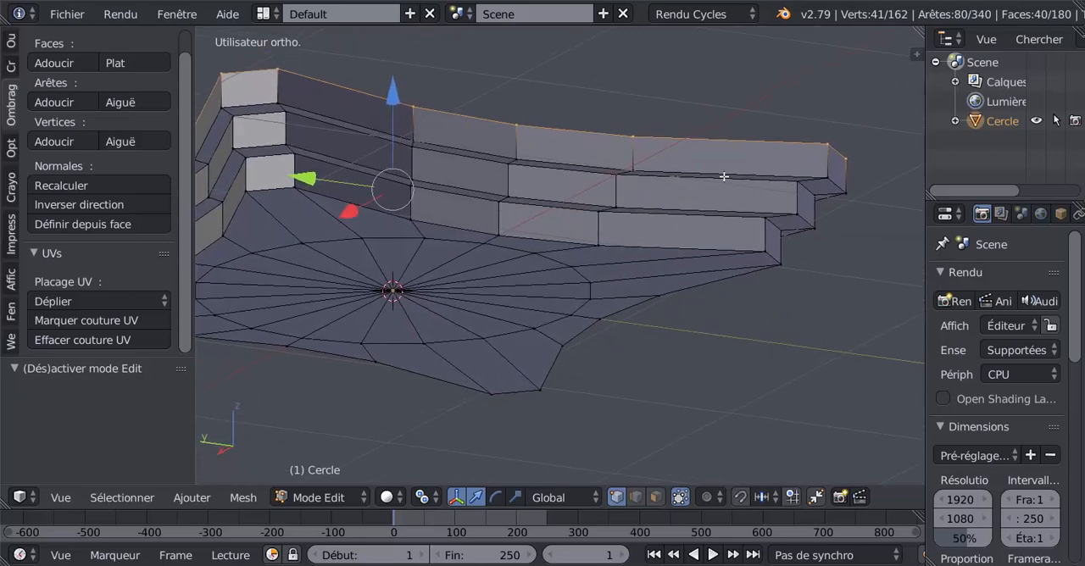
alt+right_click(722, 175)
middle_drag(628, 284, 625, 328)
scroll(673, 280, down, 4)
scroll(659, 312, up, 2)
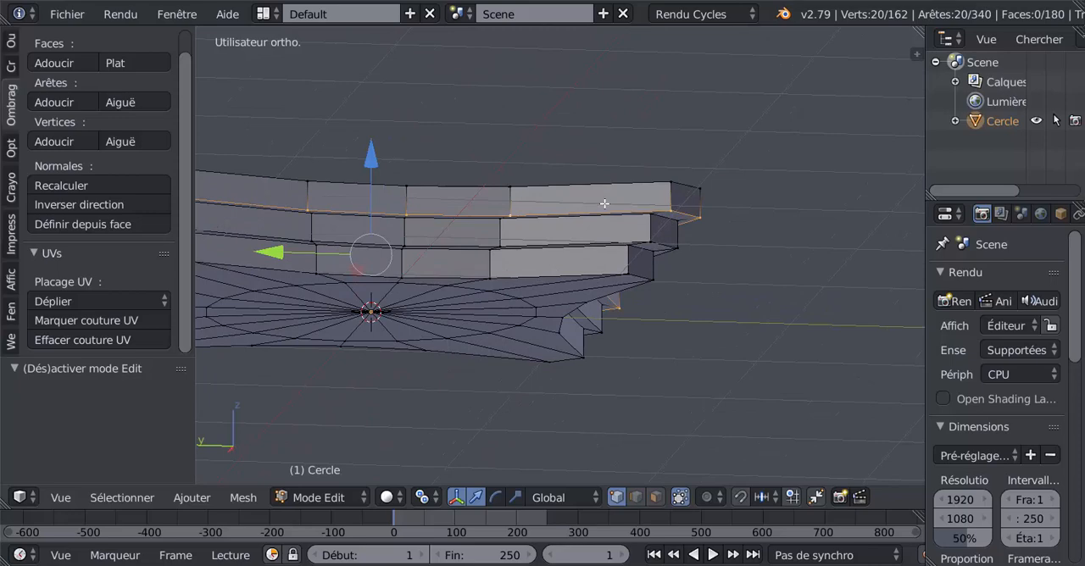
middle_drag(692, 340, 769, 394)
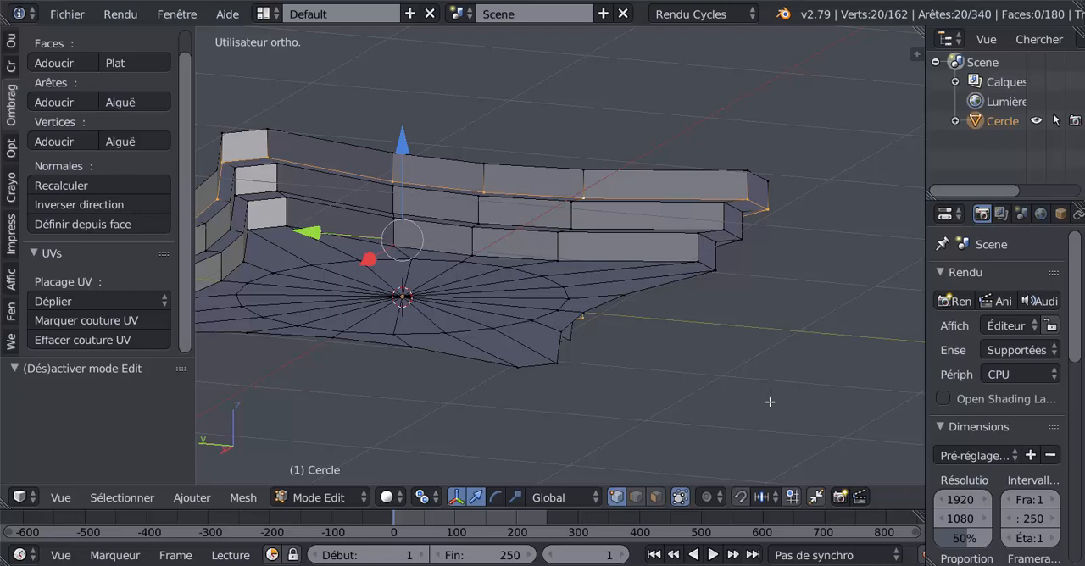
key(ctrl+b)
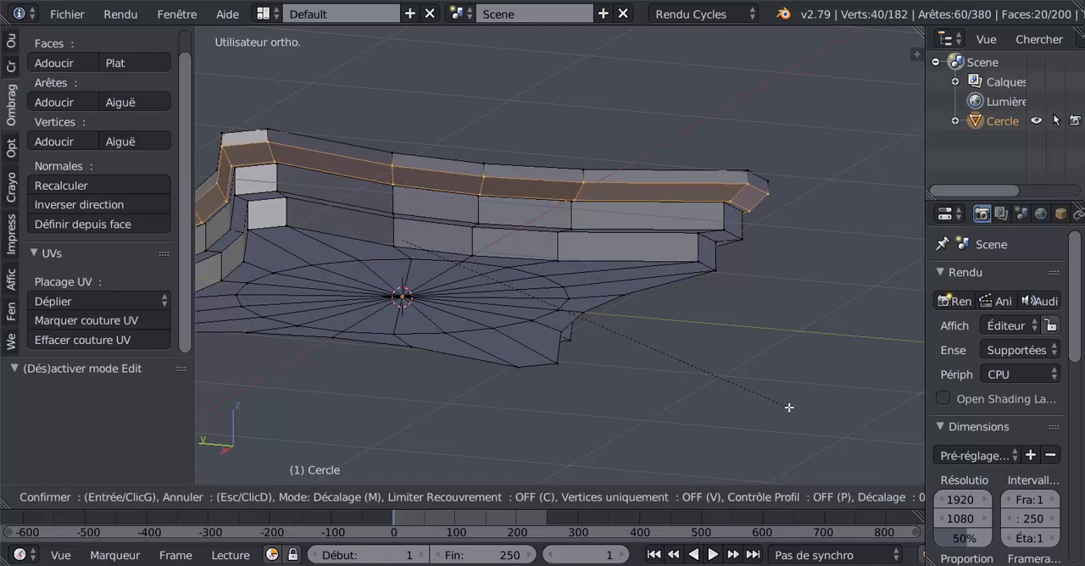
scroll(790, 409, up, 1)
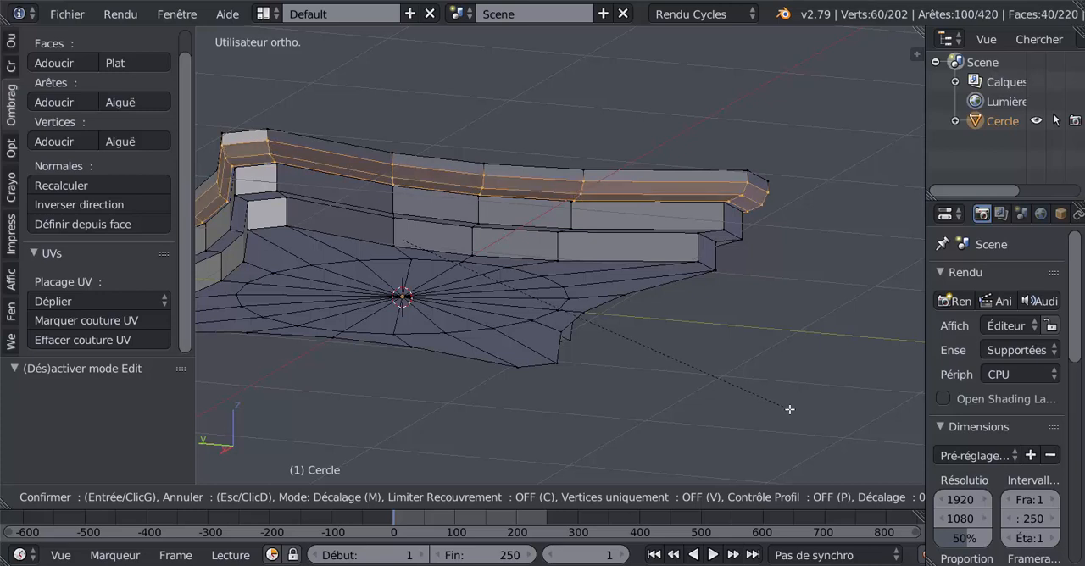
scroll(790, 409, up, 1)
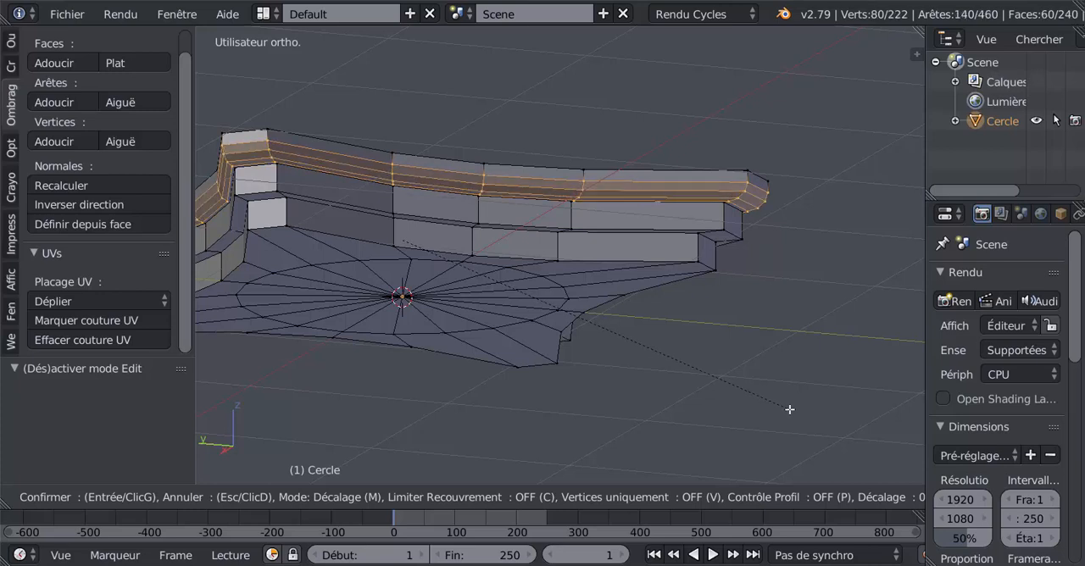
scroll(790, 409, down, 2)
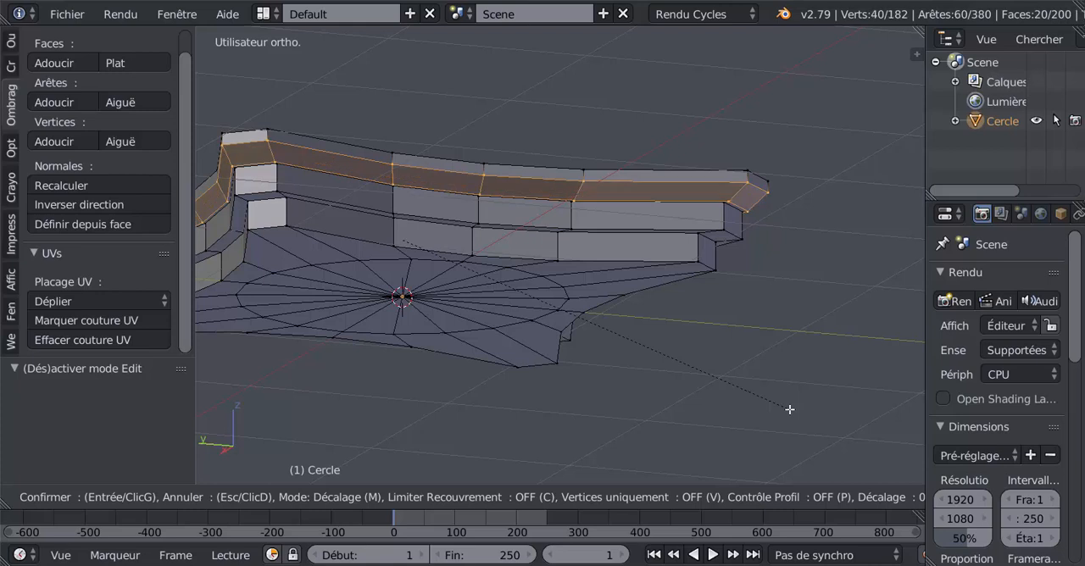
scroll(790, 410, up, 2)
scroll(791, 410, down, 2)
scroll(790, 410, up, 2)
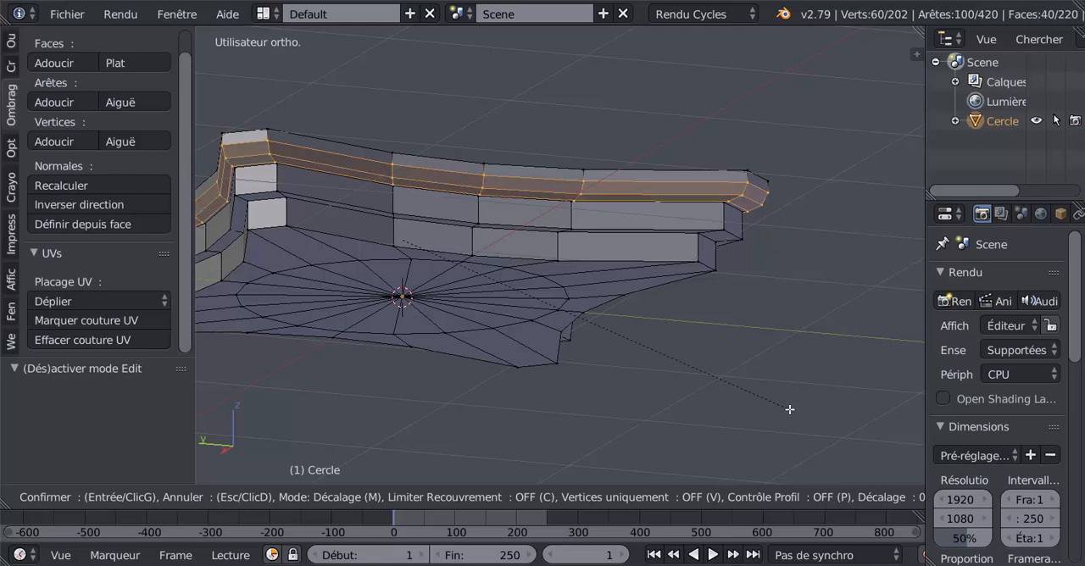
scroll(790, 410, down, 1)
scroll(790, 409, down, 1)
scroll(790, 410, up, 1)
scroll(790, 410, up, 1)
scroll(790, 410, down, 1)
scroll(790, 410, down, 1)
scroll(790, 409, up, 2)
scroll(791, 409, down, 1)
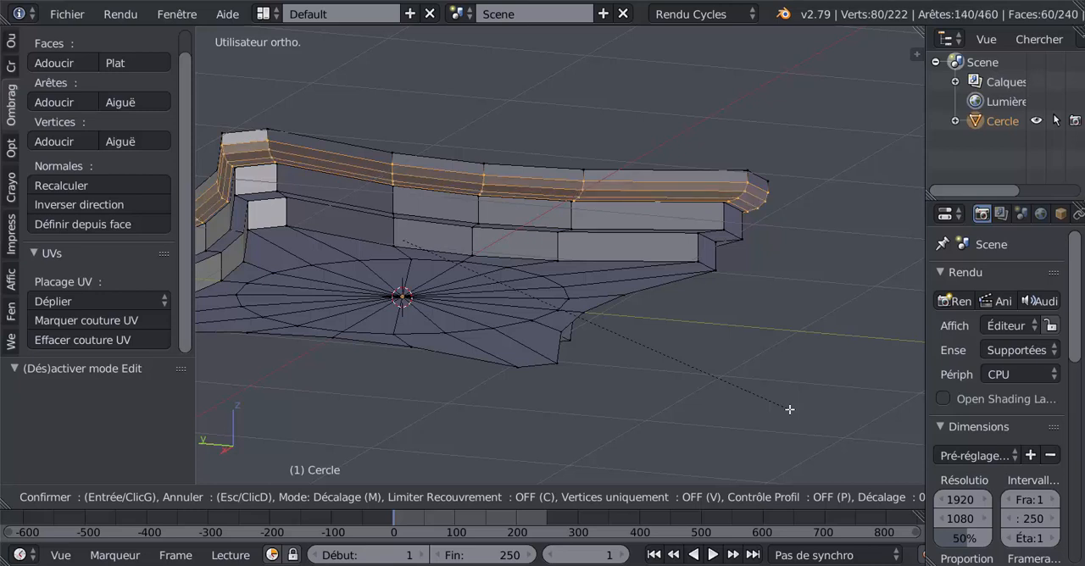
scroll(790, 410, up, 1)
scroll(790, 410, down, 2)
scroll(790, 410, up, 2)
scroll(790, 410, down, 2)
scroll(790, 410, up, 1)
scroll(791, 410, up, 1)
scroll(790, 410, down, 2)
scroll(790, 409, up, 2)
click(791, 409)
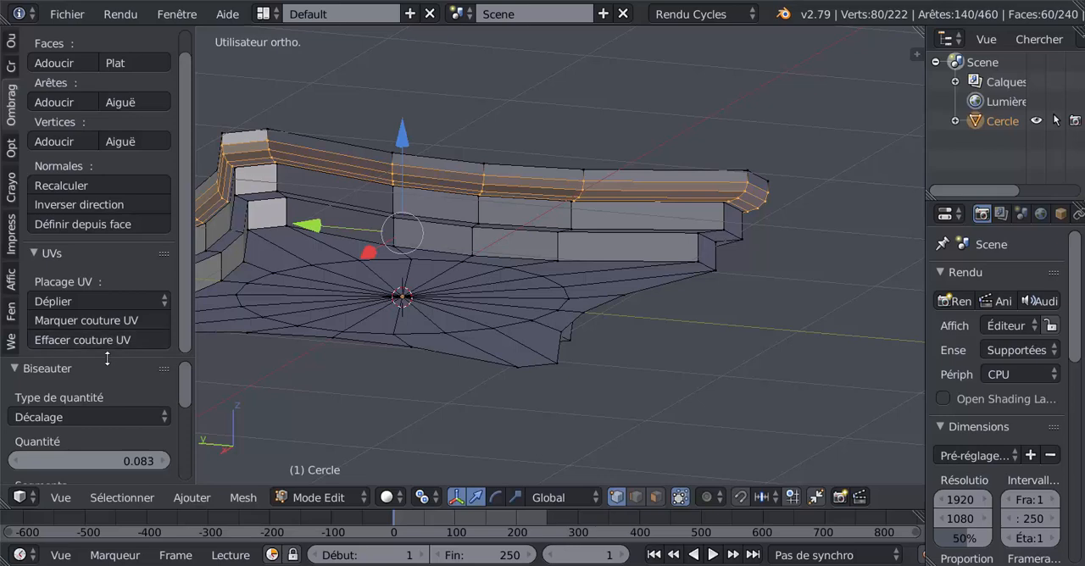
Set the bevel's profile to 0.150 for a concave moulding and check the shape in Object Mode
drag(107, 357, 107, 146)
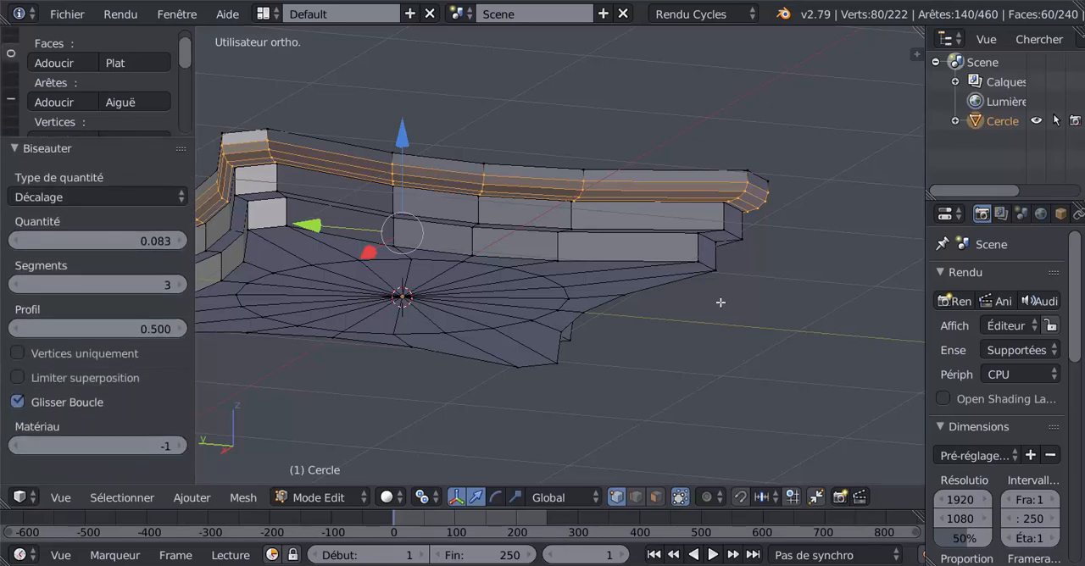
middle_drag(720, 300, 807, 249)
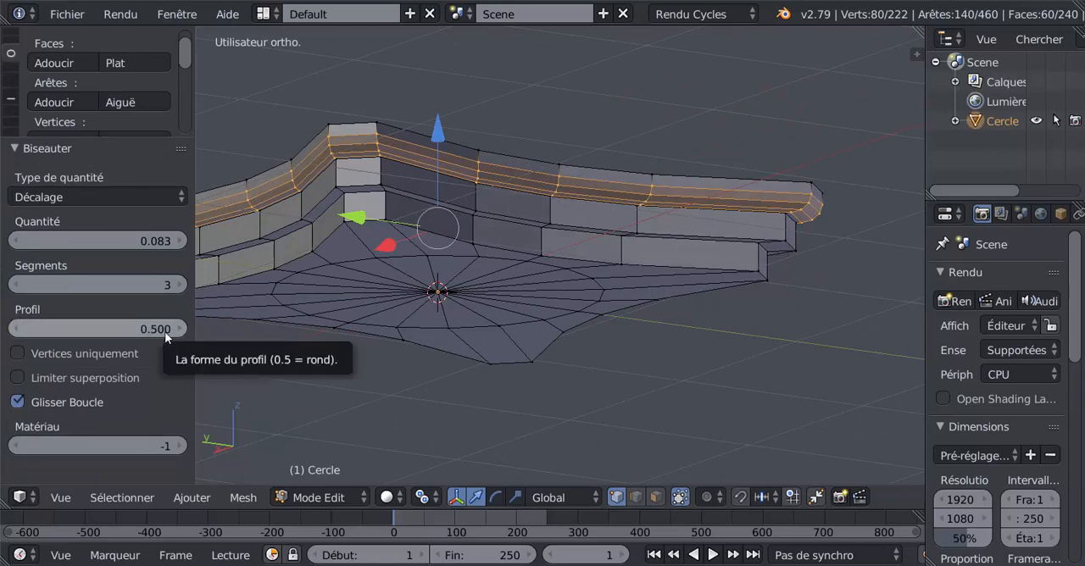
drag(164, 331, 104, 332)
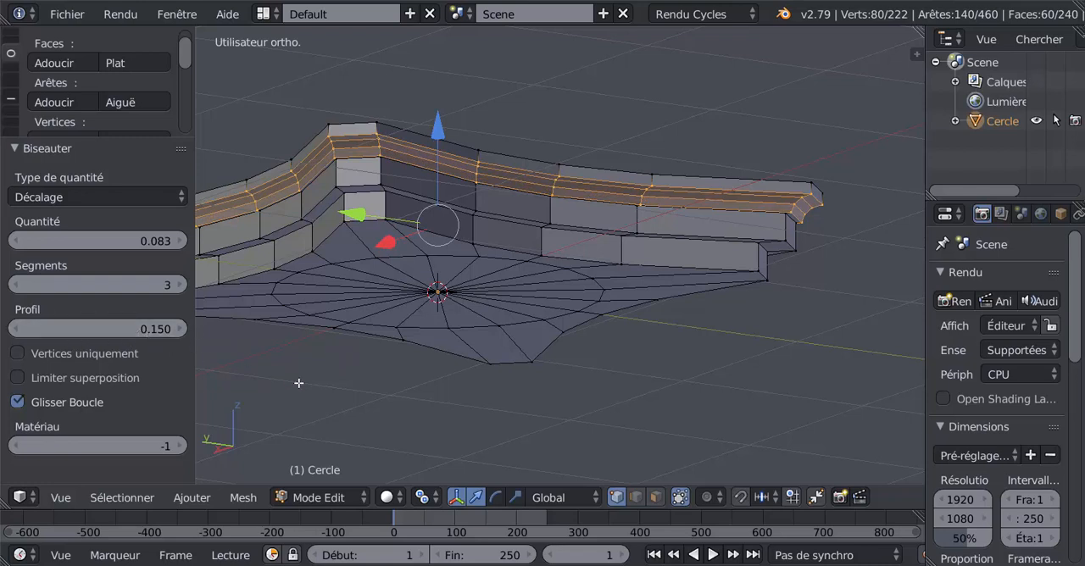
key(Tab)
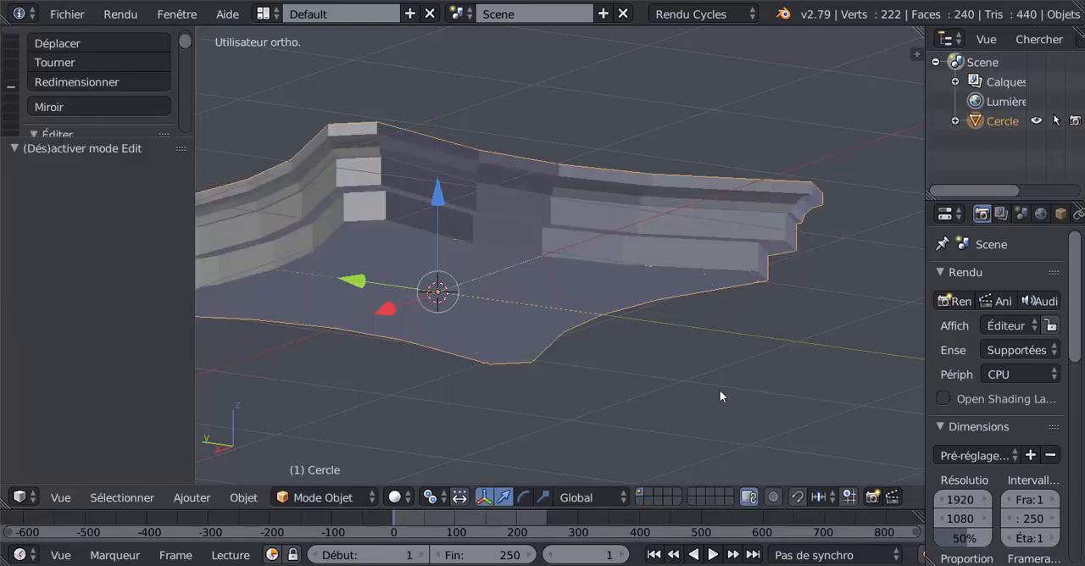
key(Tab)
Add a Subdivision Surface modifier to the slab
mouse_move(721, 386)
middle_down()
mouse_move(736, 363)
mouse_move(711, 400)
middle_up()
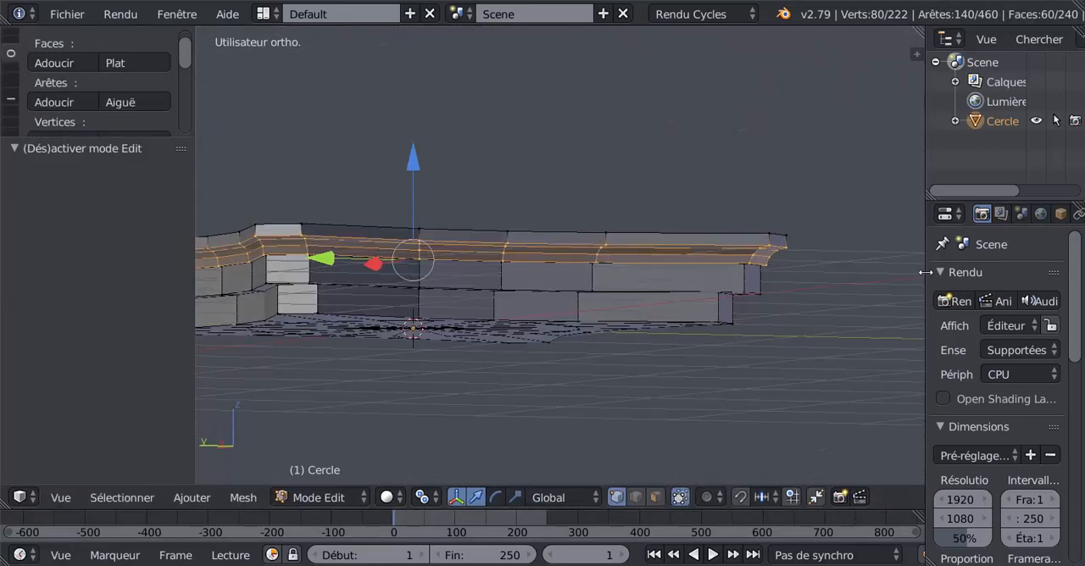
drag(925, 274, 799, 289)
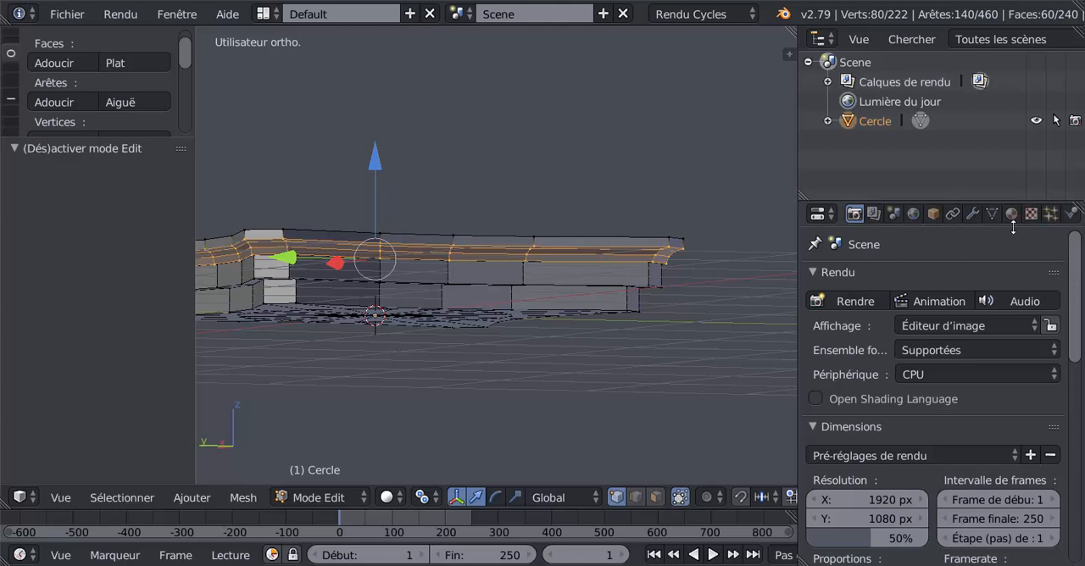
click(976, 213)
click(963, 279)
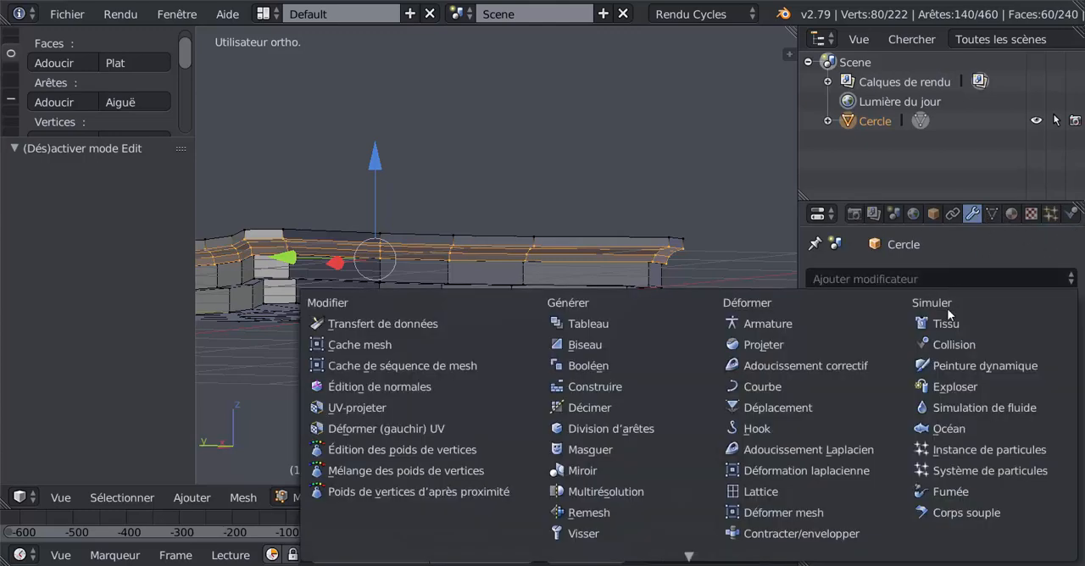
scroll(585, 519, down, 4)
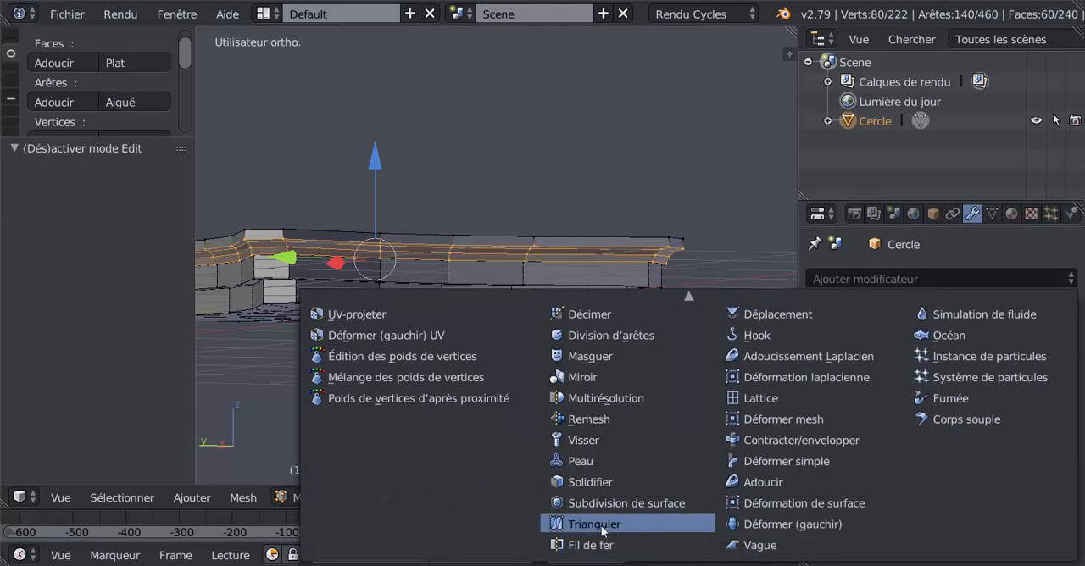
click(625, 503)
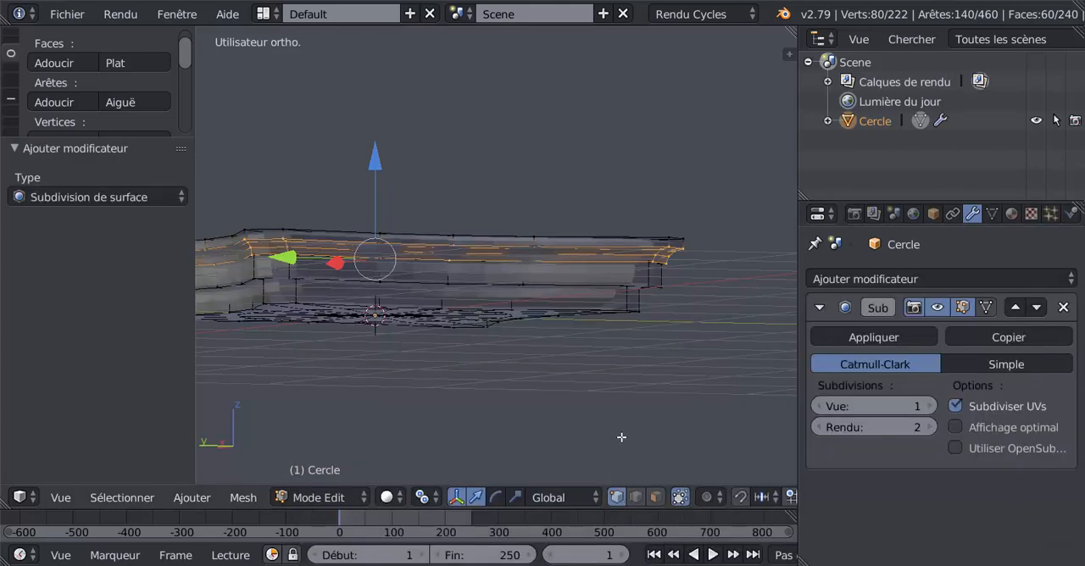
Apply smooth shading to the slab in Object Mode
key(Tab)
mouse_move(586, 401)
middle_down()
mouse_move(653, 402)
mouse_move(598, 402)
middle_up()
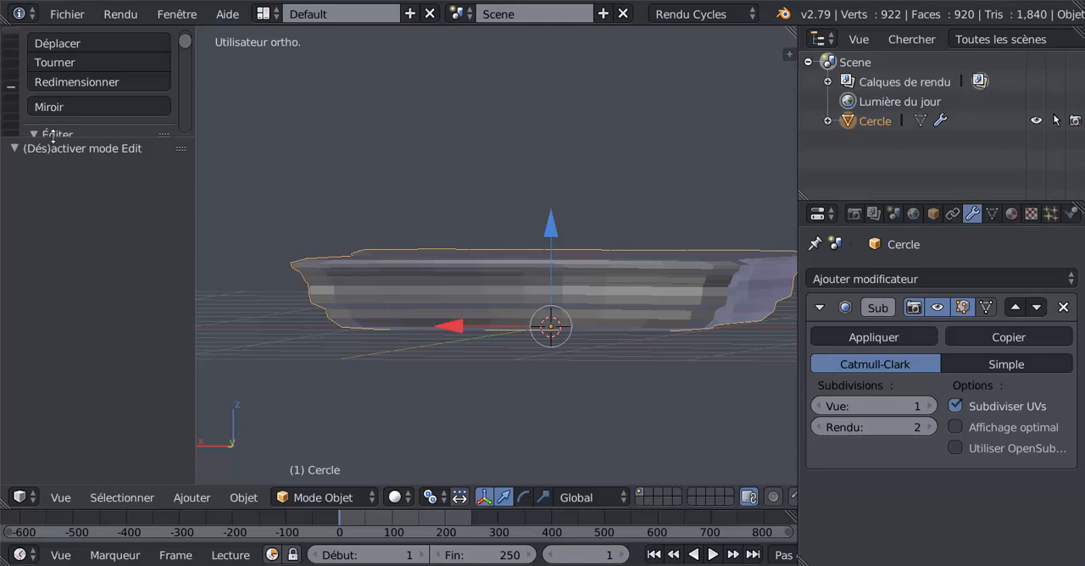
drag(53, 136, 59, 405)
scroll(12, 49, up, 1)
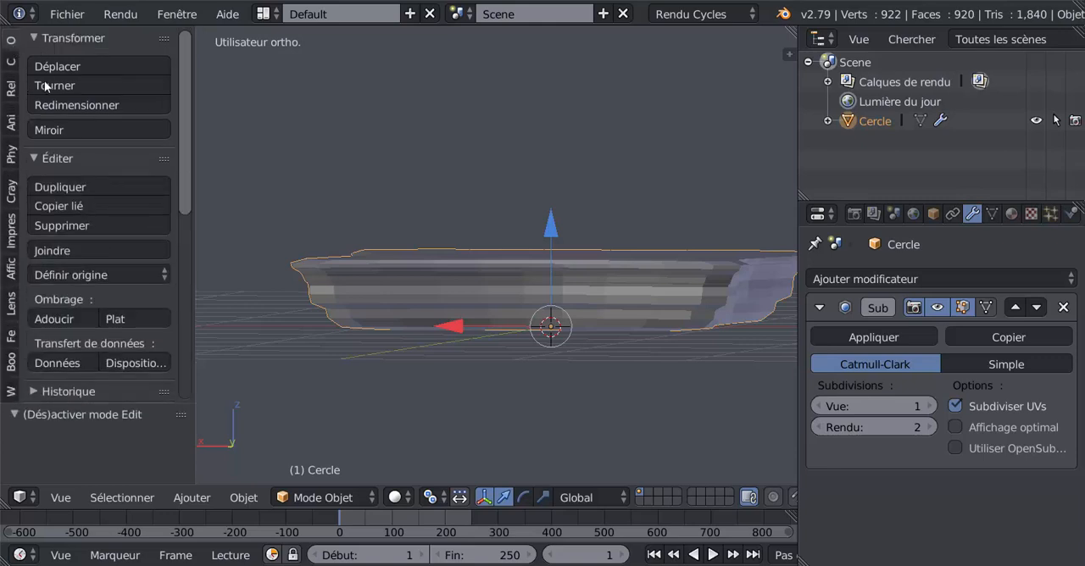
click(47, 321)
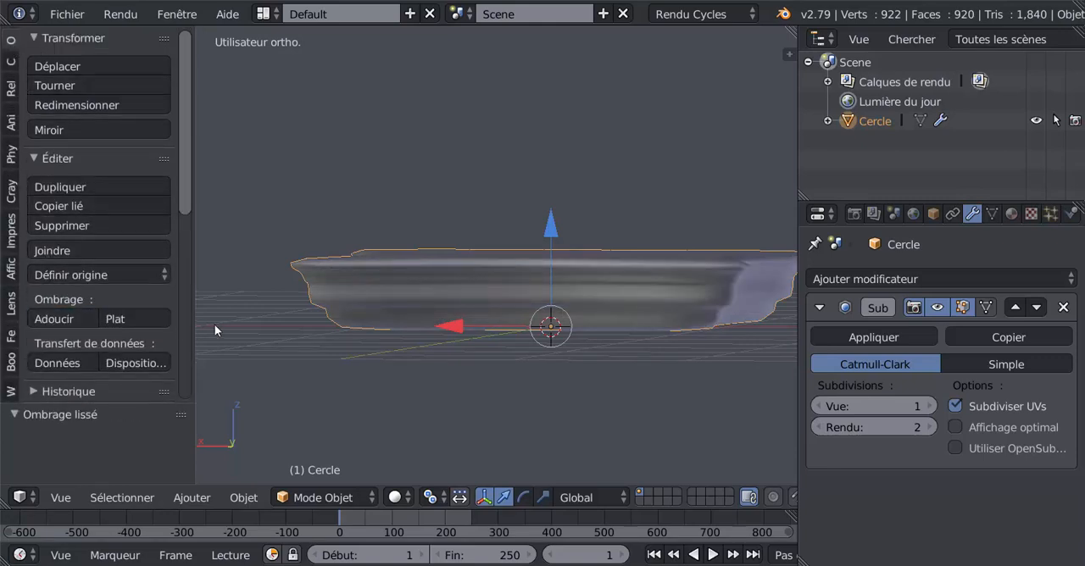
Add two supporting loop cuts around the lowest tier, one near its upper edge and one near its lower edge
middle_drag(213, 327, 557, 311)
scroll(459, 290, up, 3)
key(Tab)
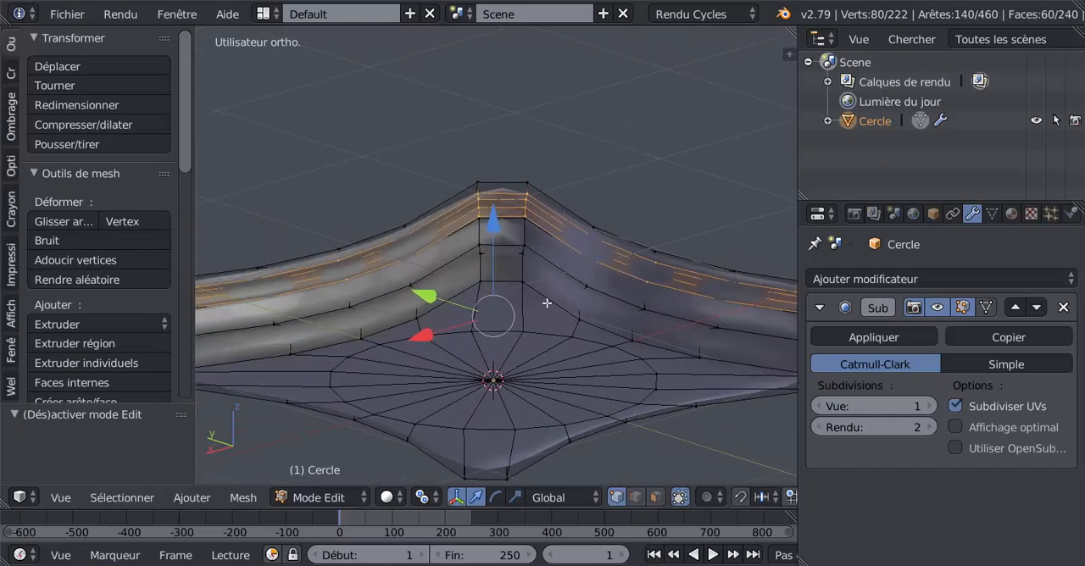
scroll(532, 290, up, 2)
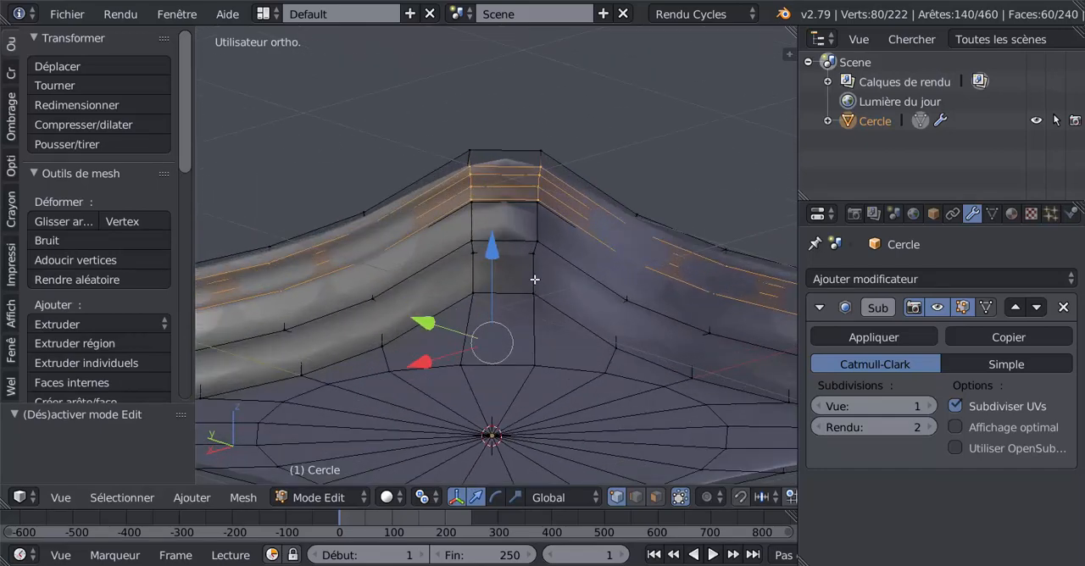
key(ctrl+r)
click(535, 279)
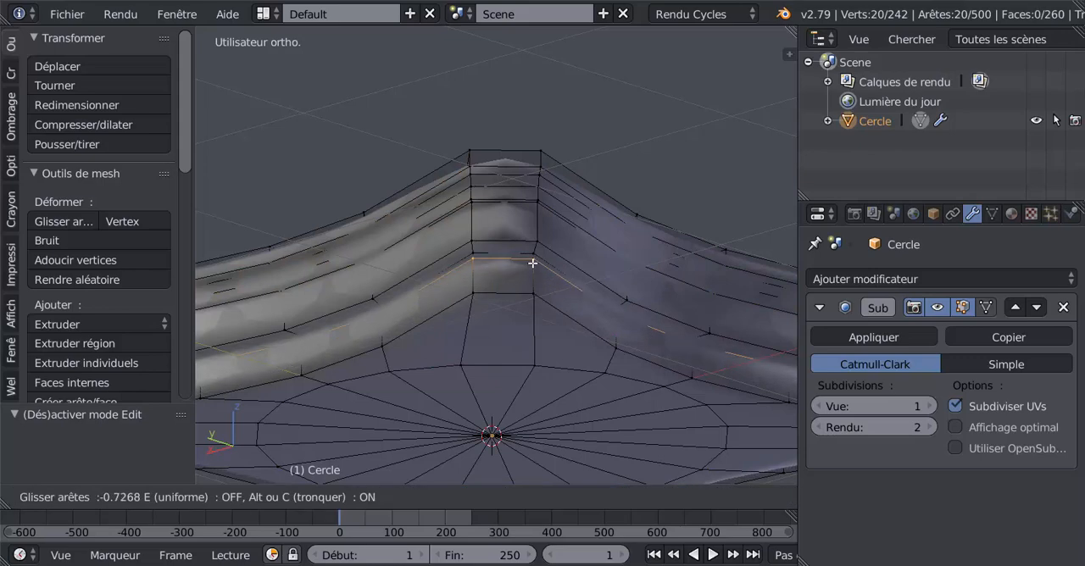
click(533, 272)
key(ctrl+r)
click(533, 273)
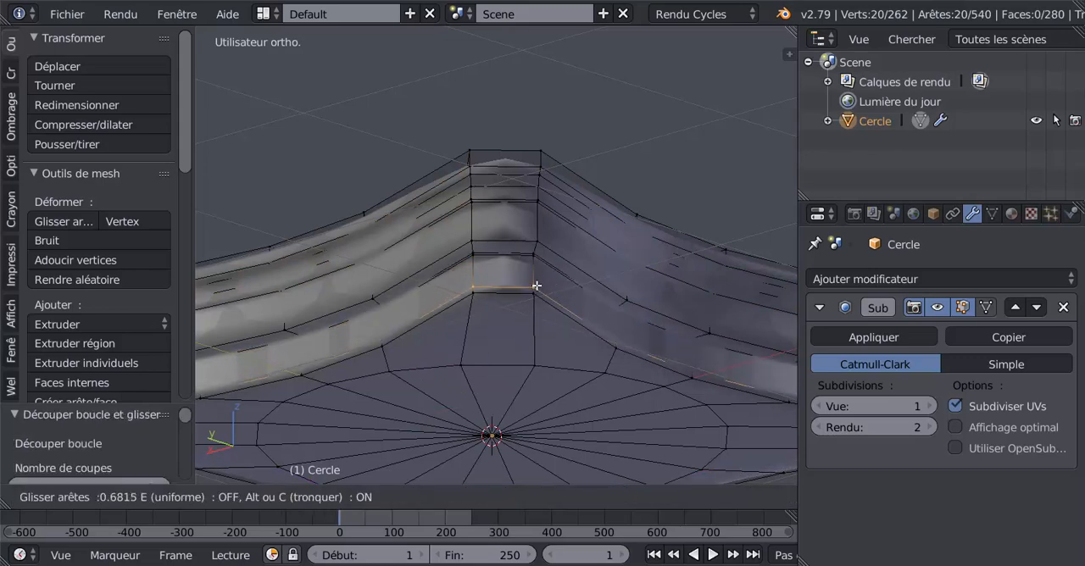
click(536, 286)
Add two supporting loop cuts around the middle tier, close to its upper and lower edges
key(ctrl+r)
click(539, 227)
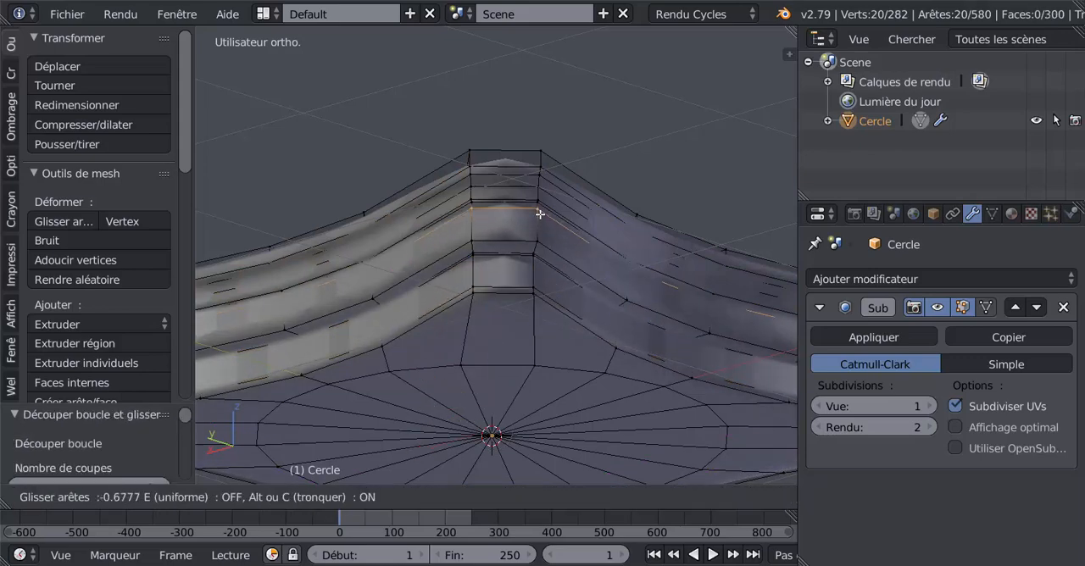
click(535, 219)
key(ctrl+r)
click(535, 219)
click(536, 234)
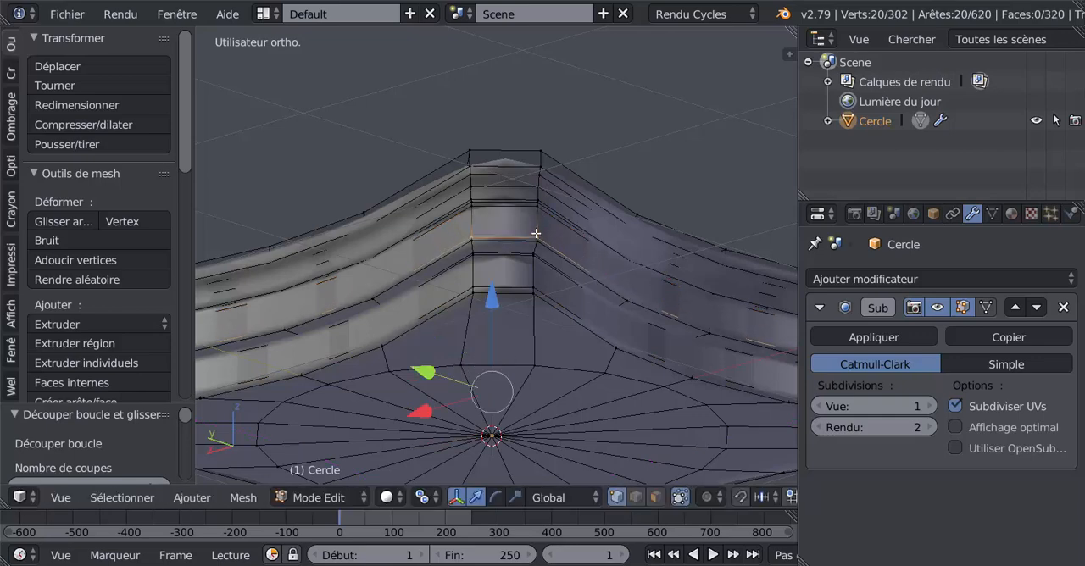
Set the Subdivision Surface modifier's viewport level to 2 and check the slab from below
middle_drag(537, 235, 562, 307)
scroll(557, 257, up, 2)
scroll(552, 258, down, 4)
click(930, 406)
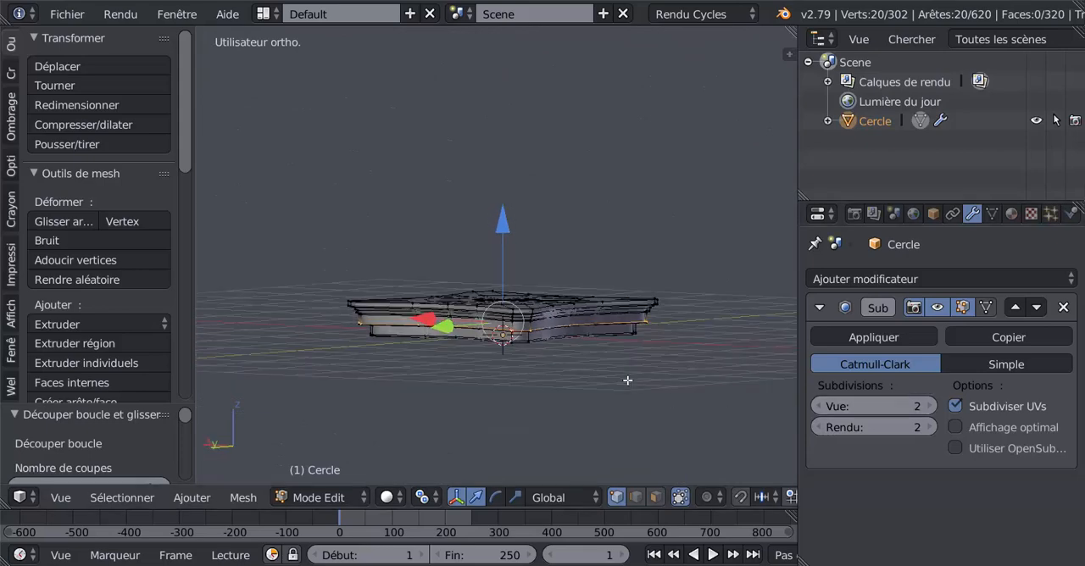
middle_drag(627, 381, 599, 287)
scroll(578, 251, up, 2)
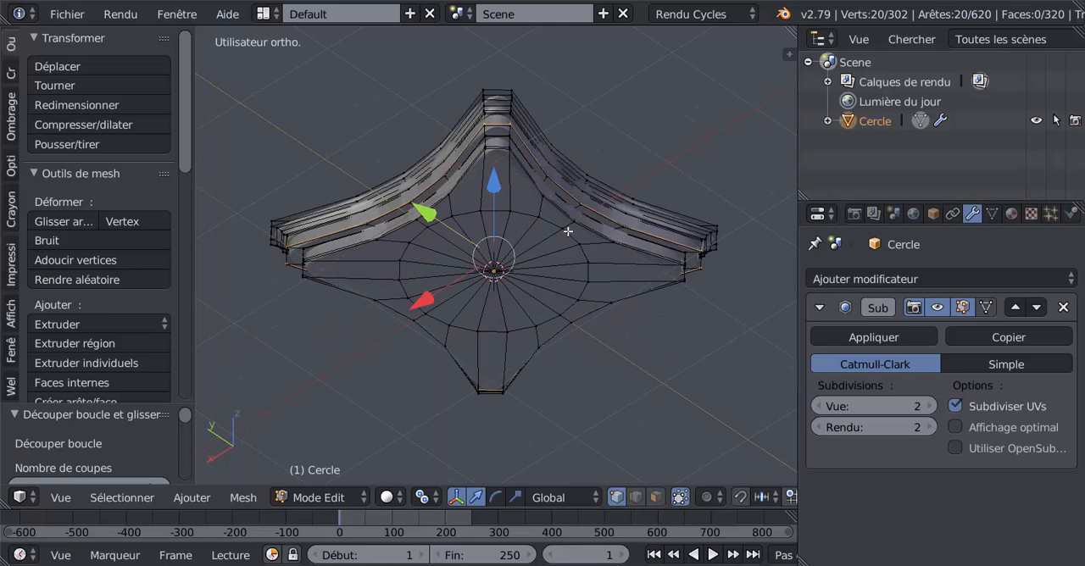
Clear the vertex selection and examine the subdivided slab's corners and tiers from several angles in Edit and Object Mode
right_click(560, 236)
shift+middle_drag(560, 243, 565, 293)
scroll(564, 289, up, 3)
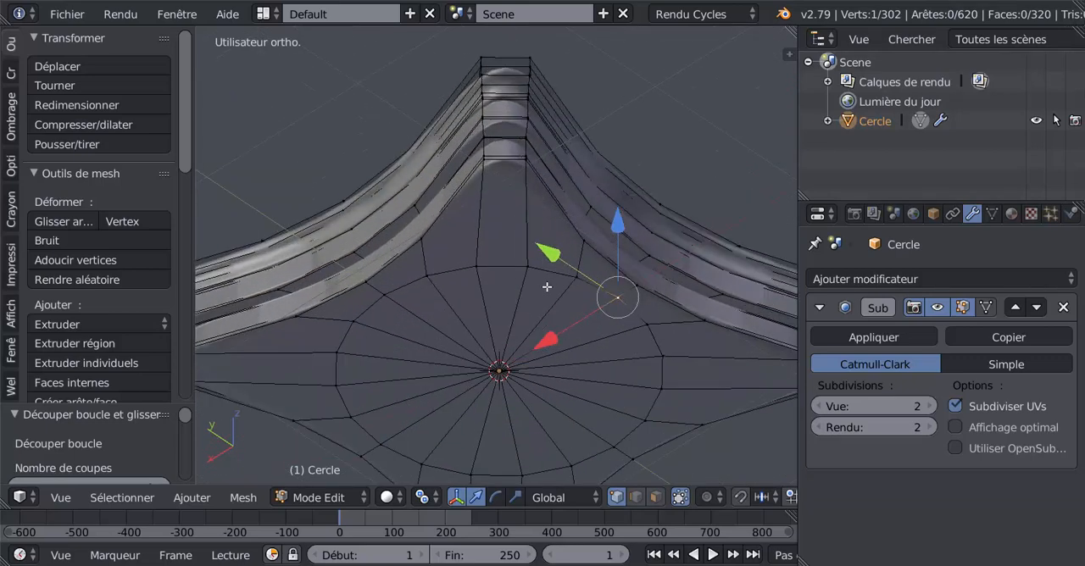
scroll(547, 287, down, 4)
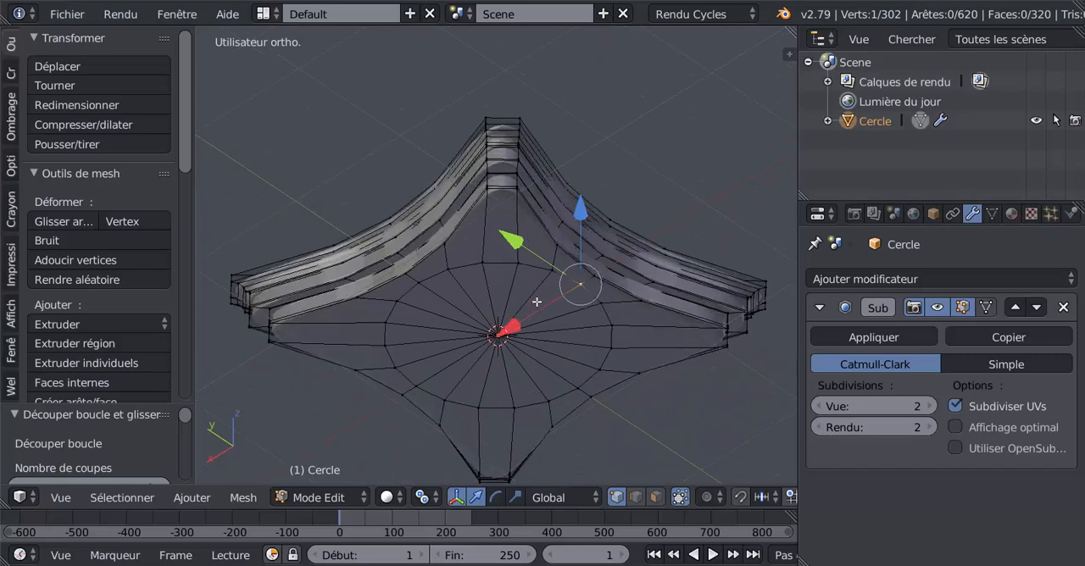
key(a)
key(a)
scroll(542, 295, up, 4)
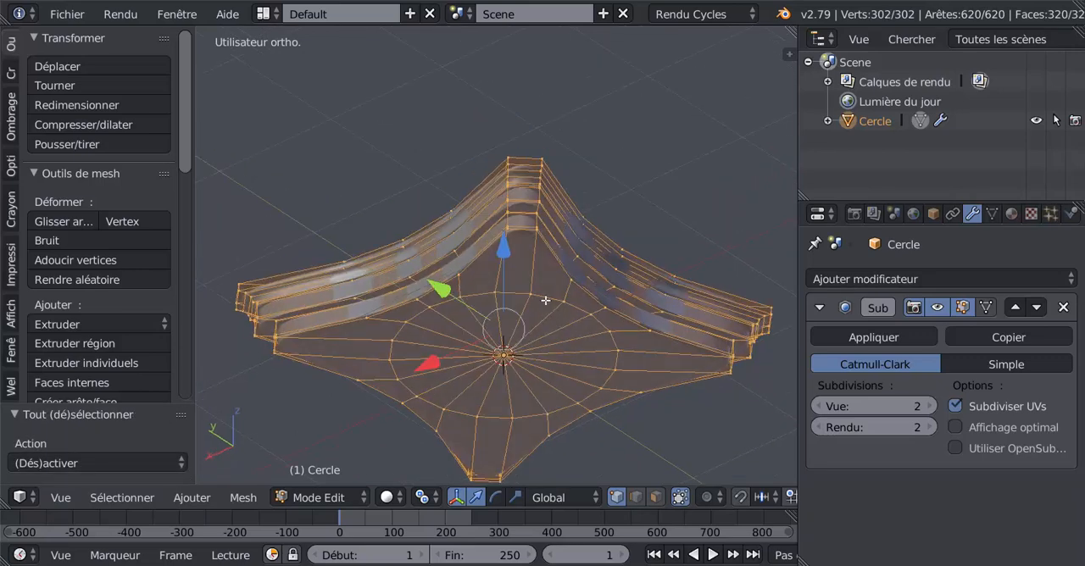
key(a)
scroll(545, 300, down, 2)
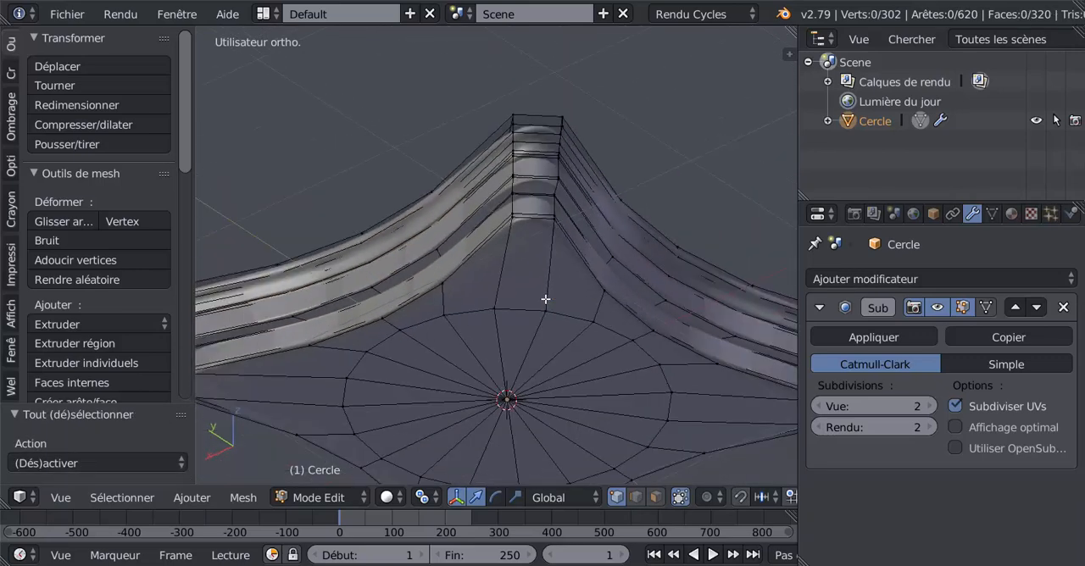
scroll(546, 298, down, 2)
middle_drag(550, 306, 594, 341)
key(Tab)
key(Tab)
scroll(595, 342, down, 4)
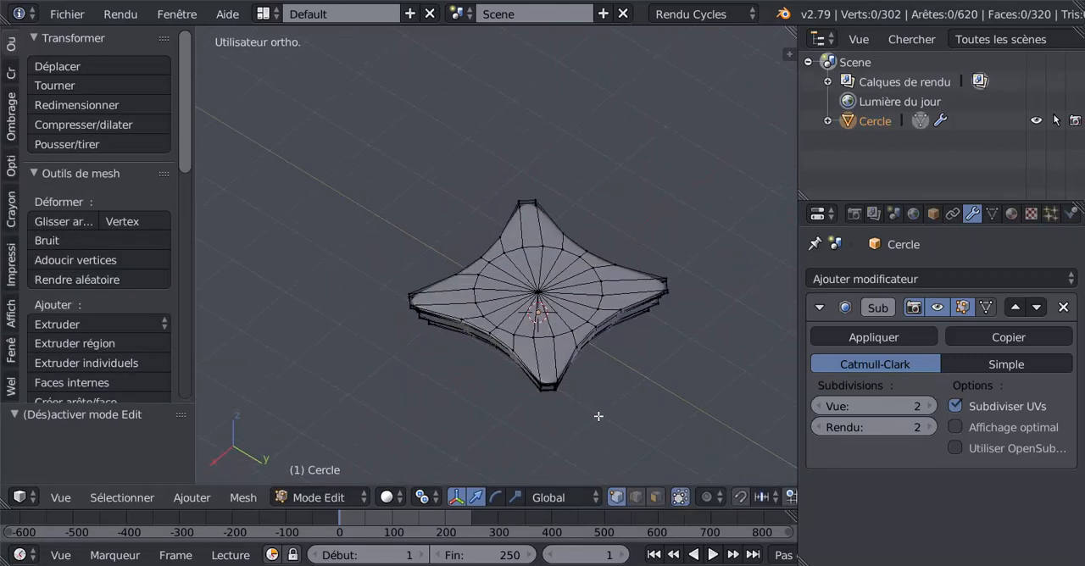
Circle-select the vertices of all four slab corners through the mesh in a wireframe top view
middle_drag(598, 417, 599, 421)
key(KP_7)
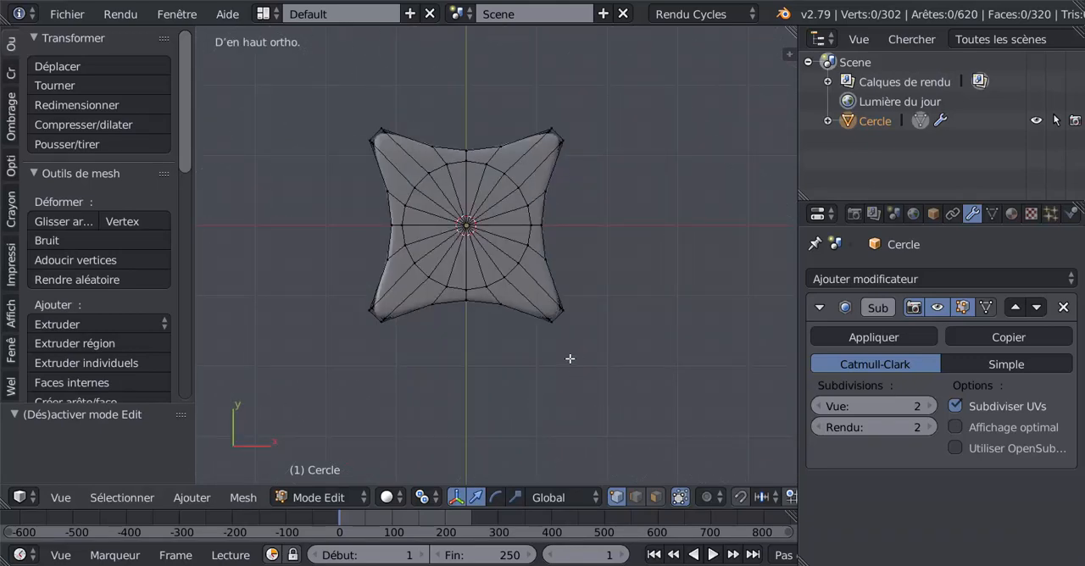
shift+middle_drag(613, 346, 627, 395)
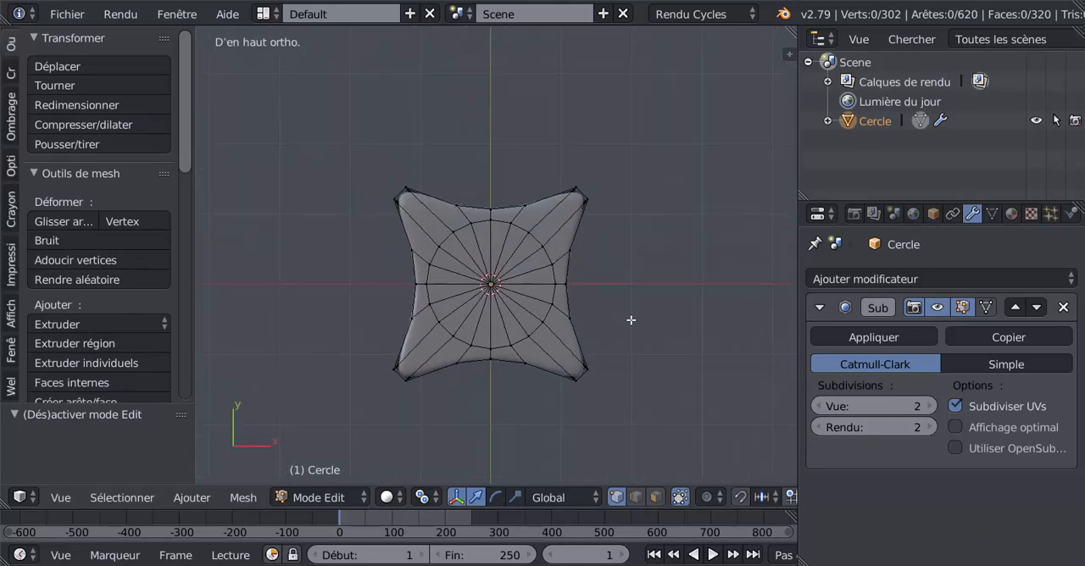
key(z)
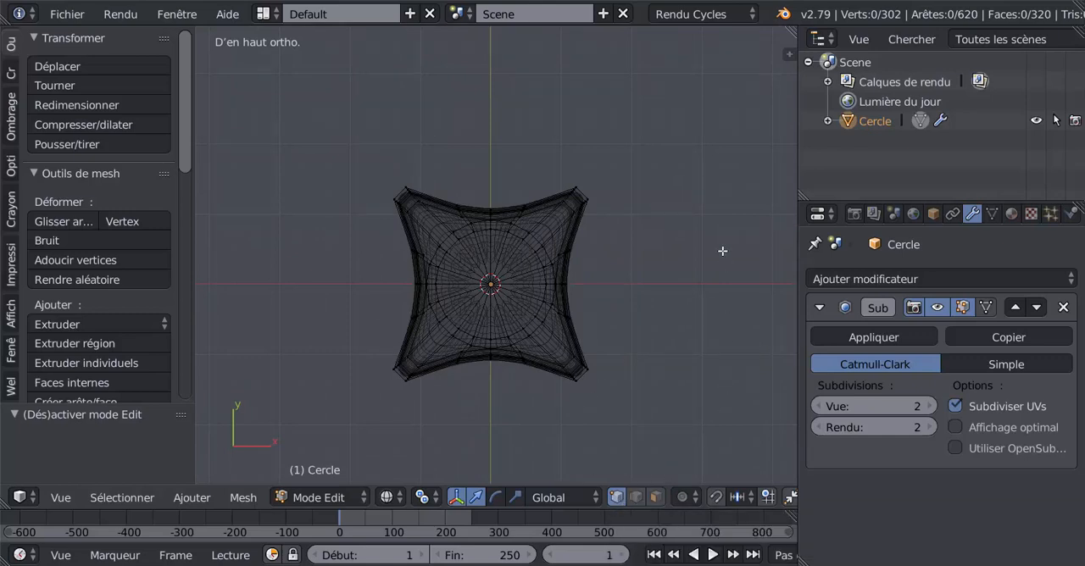
key(c)
click(579, 194)
click(406, 194)
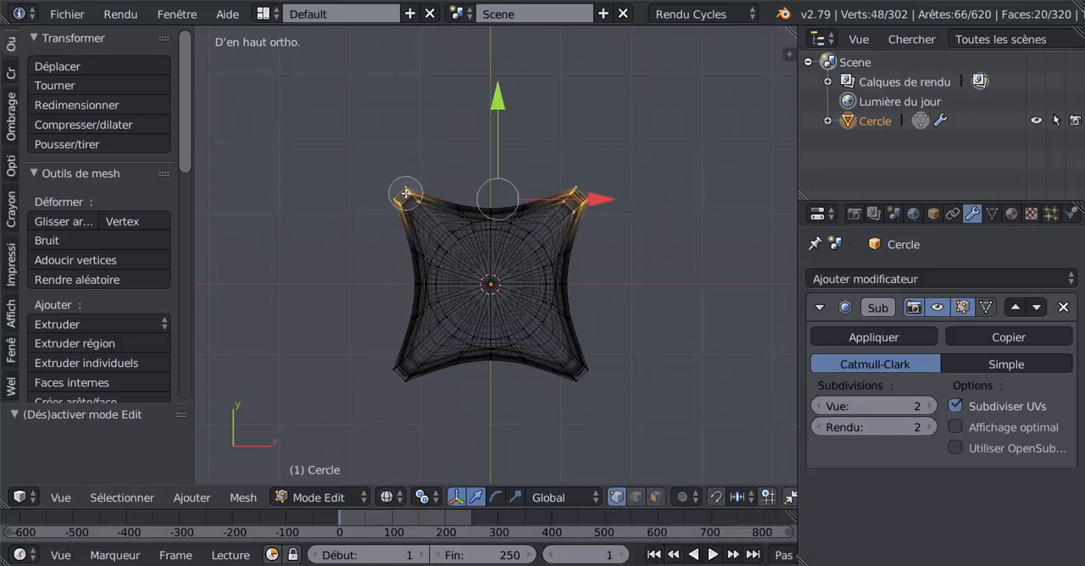
click(424, 383)
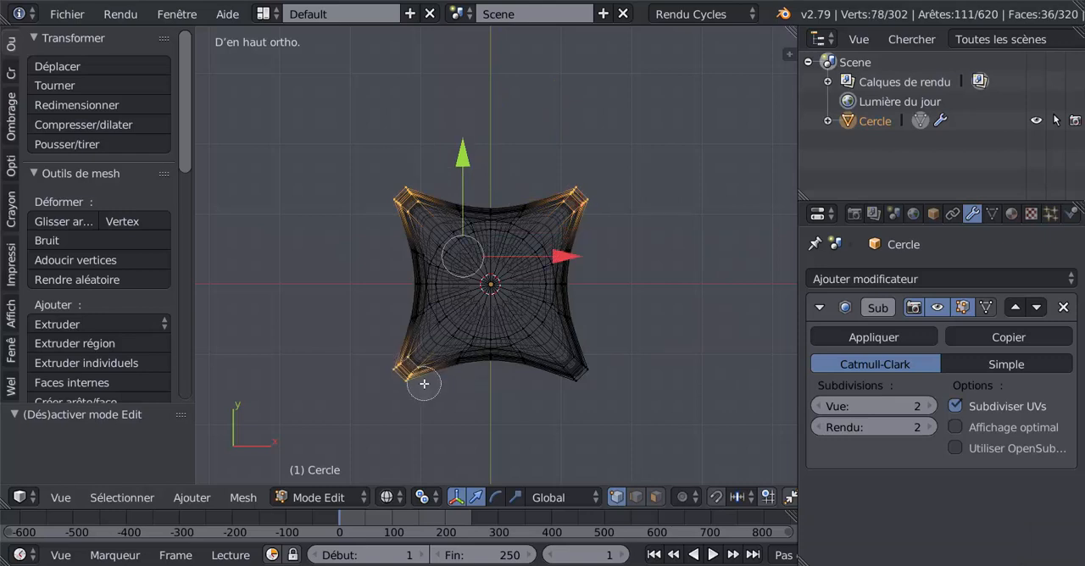
click(579, 367)
right_click(670, 292)
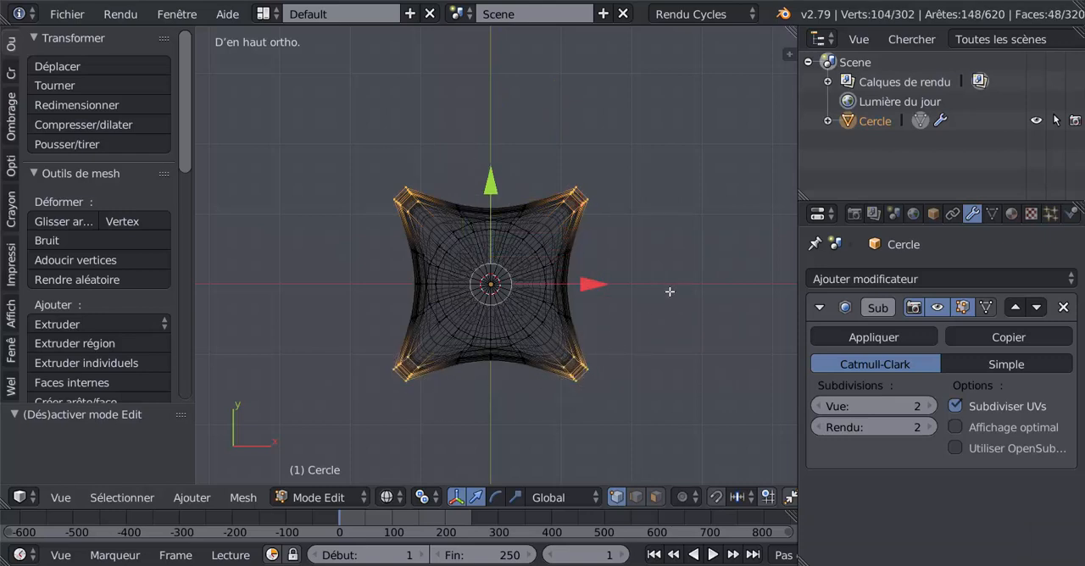
Change the pivot point, then extrude the four selected corners and scale them outward by 1.096 along X and Y only
scroll(668, 291, up, 1)
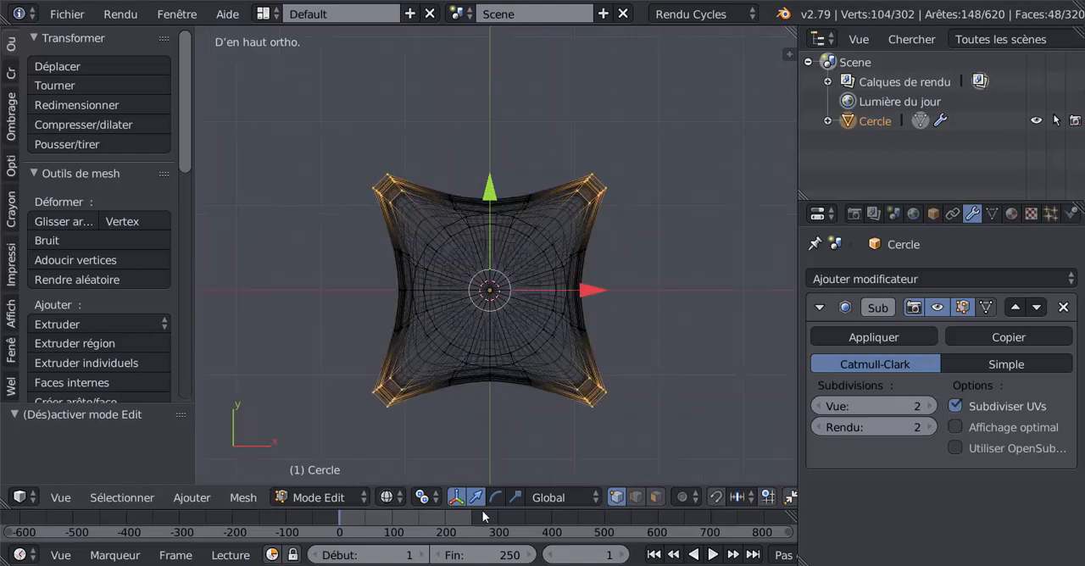
click(423, 498)
click(445, 411)
key(s)
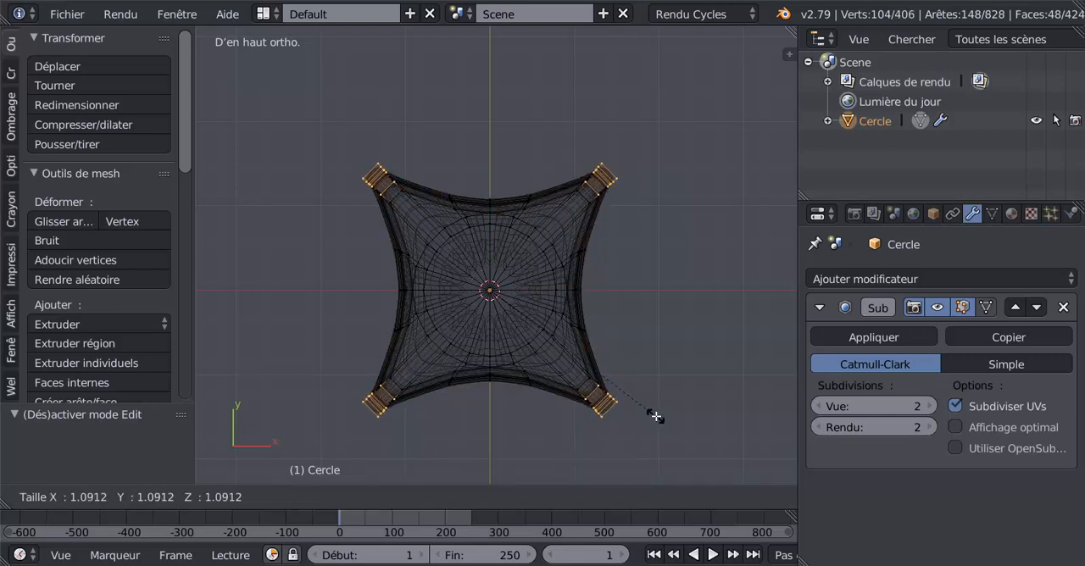
click(654, 416)
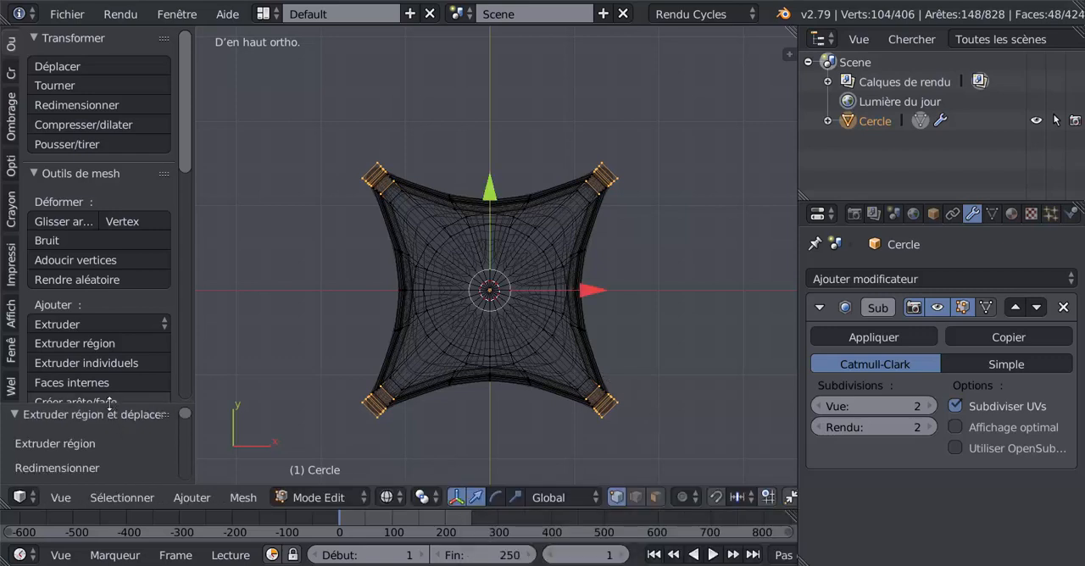
drag(110, 404, 161, 129)
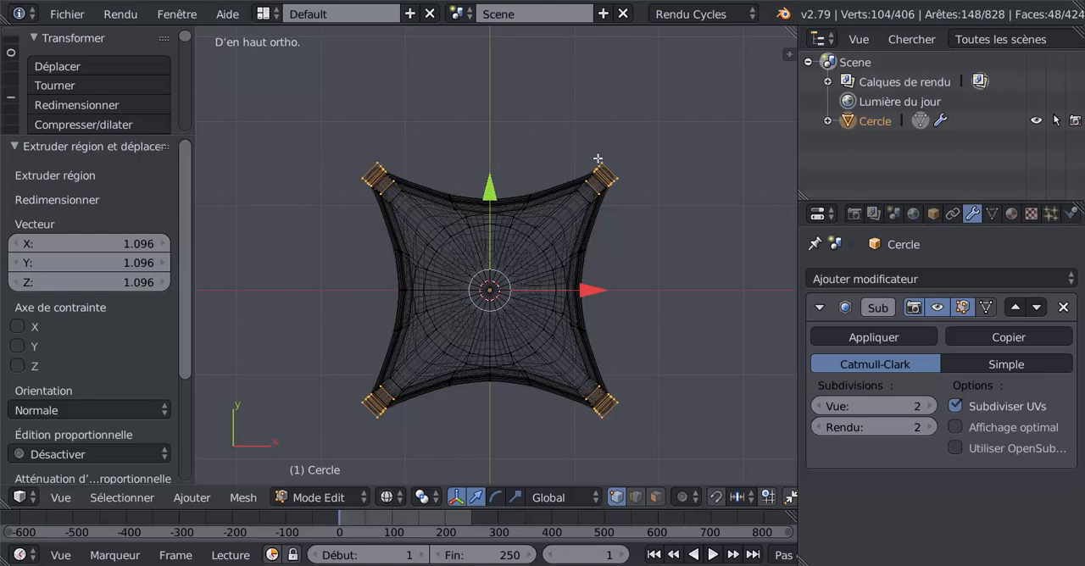
click(17, 347)
click(16, 328)
Extrude the four corners again with a scale of about 1.006 and check their profile in solid shading
scroll(657, 352, up, 5)
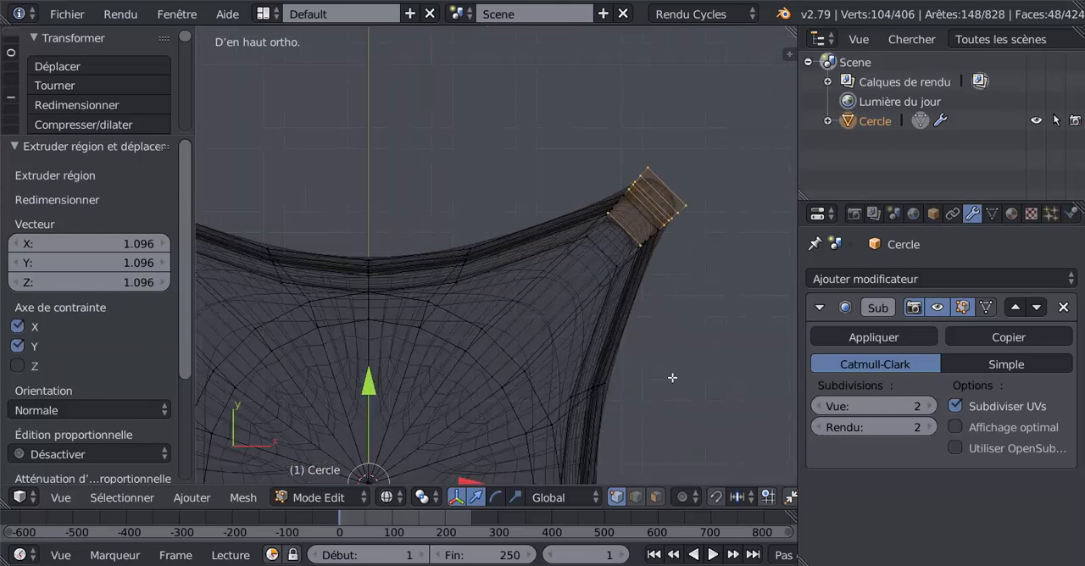
key(e)
key(s)
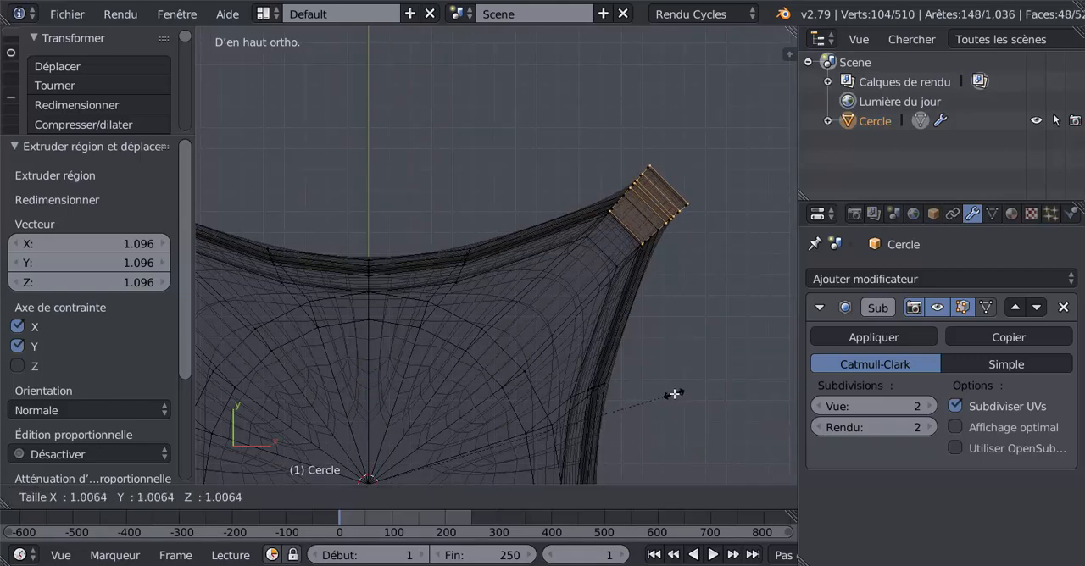
click(674, 394)
mouse_move(681, 414)
middle_down()
mouse_move(625, 356)
mouse_move(627, 345)
middle_up()
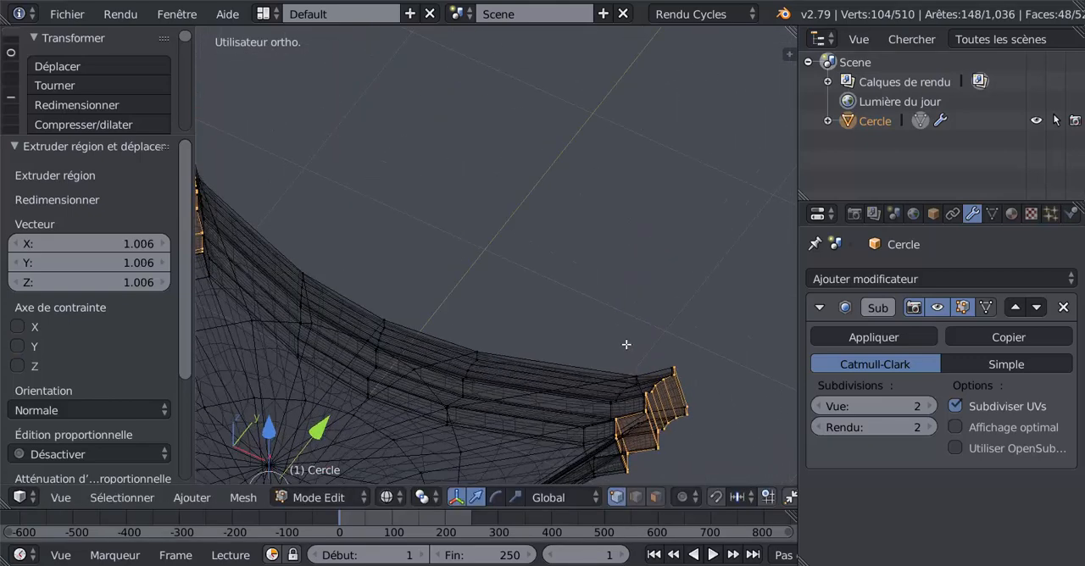
key(z)
mouse_move(601, 408)
middle_down()
mouse_move(590, 327)
mouse_move(605, 274)
mouse_move(628, 273)
middle_up()
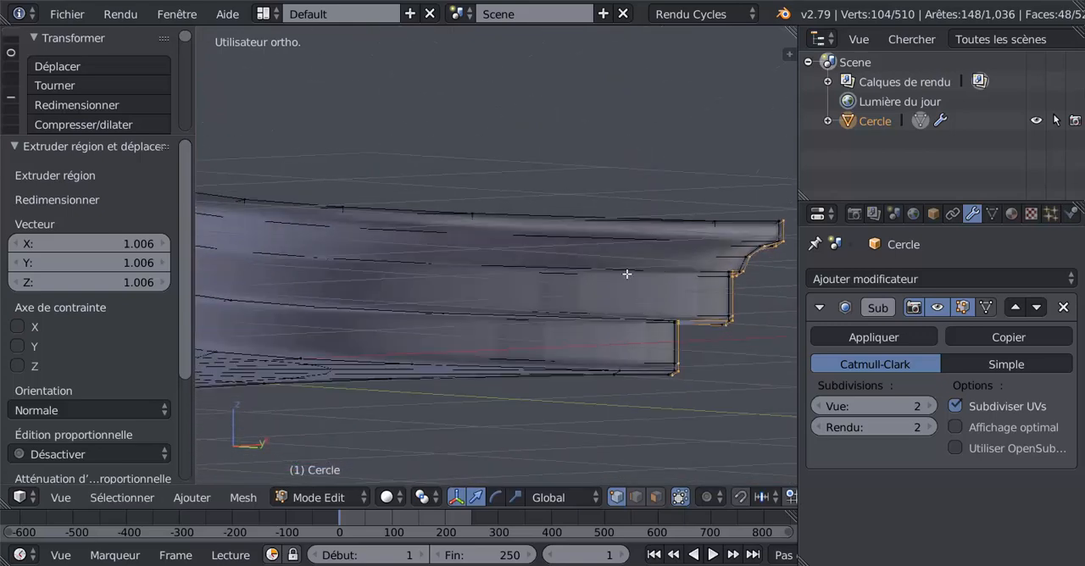
Limit the corner extrusion's scaling to the X and Y axes and check the smoothed corners in Object Mode
scroll(658, 371, down, 4)
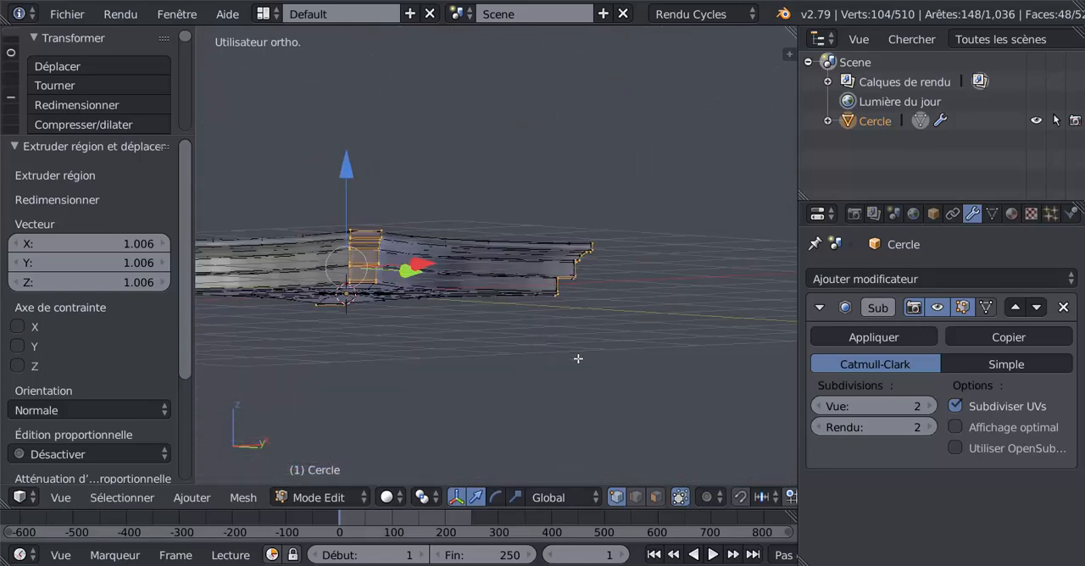
middle_drag(585, 362, 539, 377)
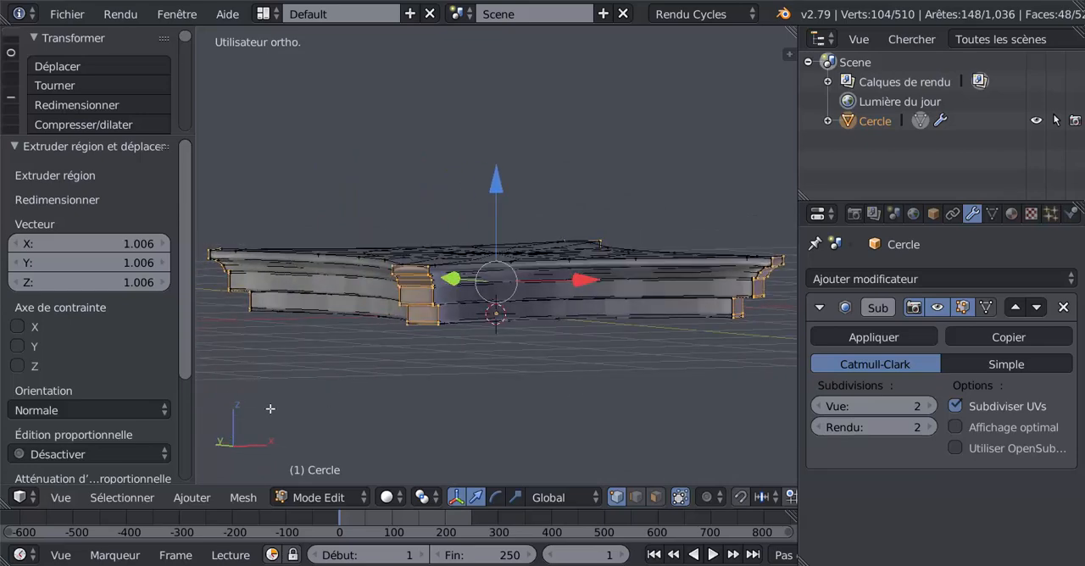
click(16, 347)
click(17, 328)
key(Tab)
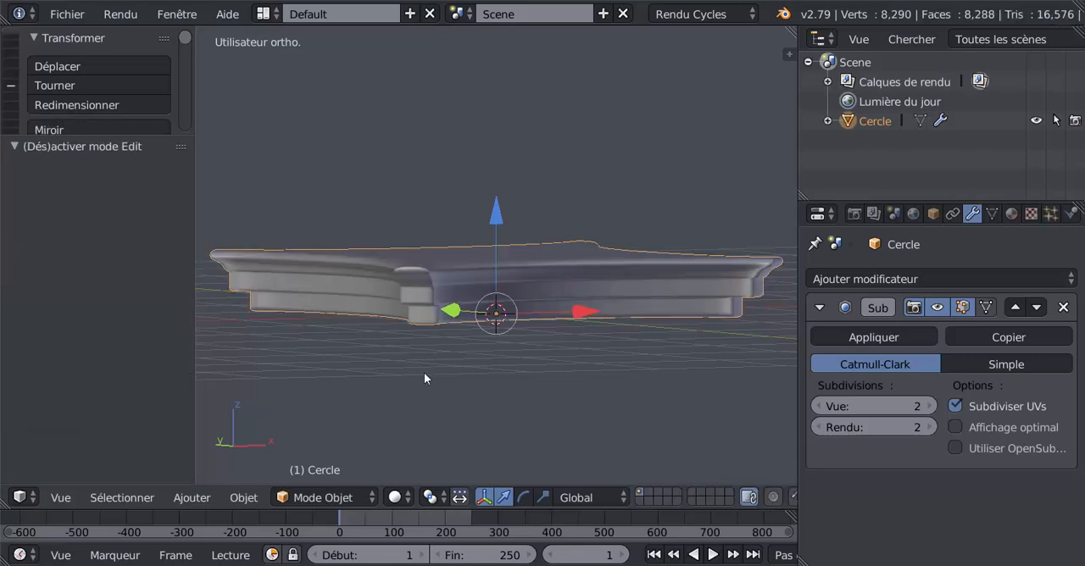
mouse_move(427, 376)
middle_down()
mouse_move(474, 381)
mouse_move(418, 393)
middle_up()
scroll(440, 332, up, 2)
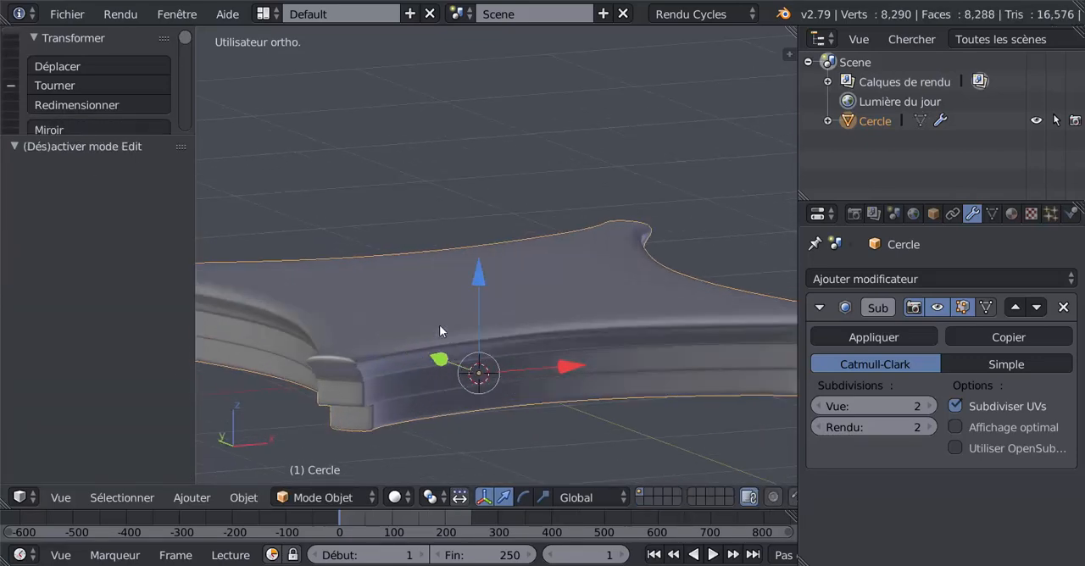
Select the top face's border edges along two adjacent concave sides, including the short edge across the corner between them
key(Tab)
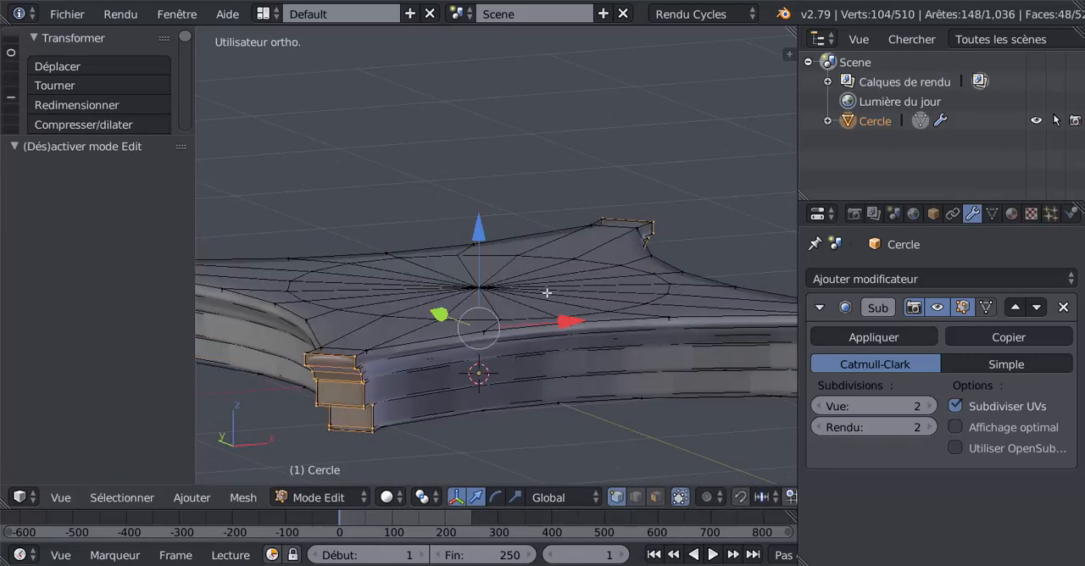
middle_drag(496, 332, 524, 257)
alt+right_click(498, 277)
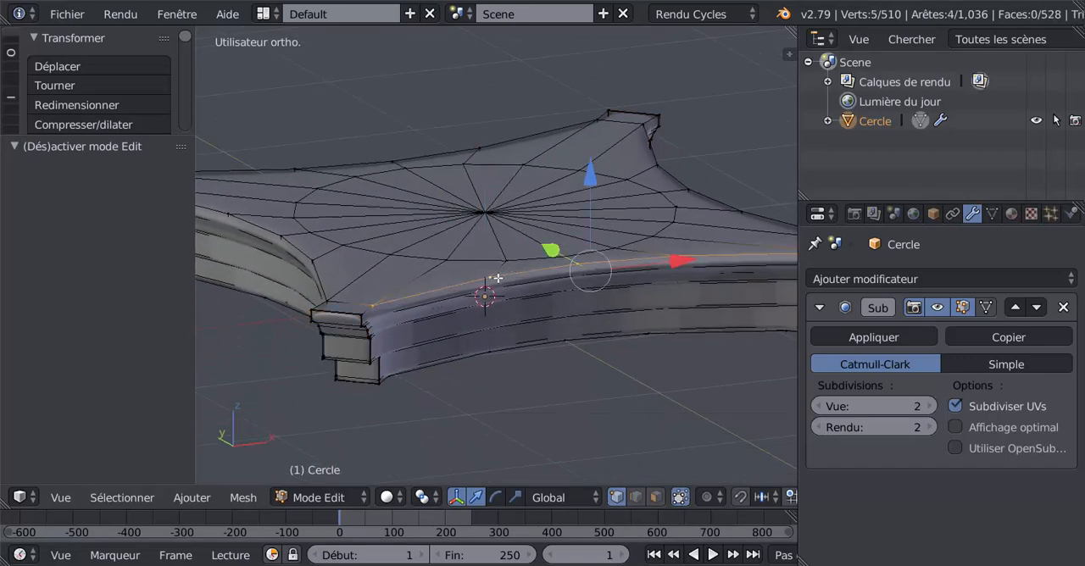
alt+shift+right_click(327, 274)
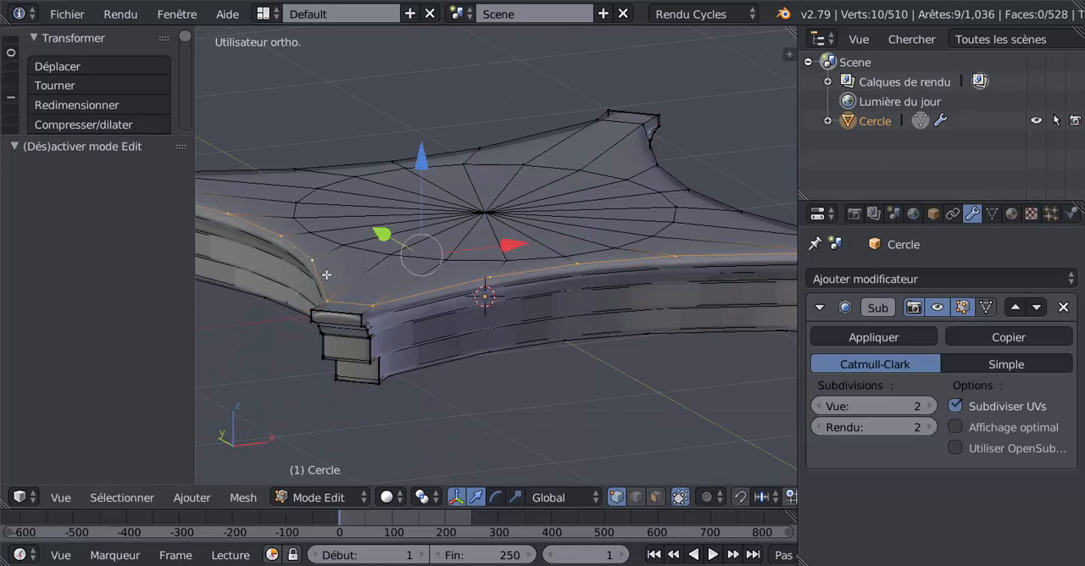
scroll(362, 279, down, 4)
middle_drag(407, 303, 404, 391)
scroll(407, 295, up, 4)
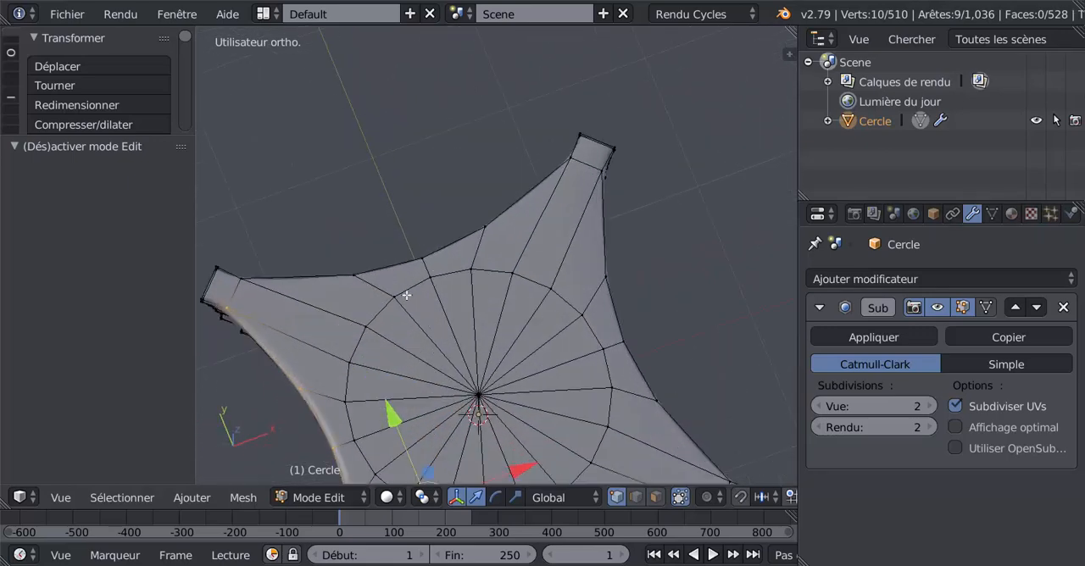
Extend the selection along the border edges of the other two concave sides to complete the top face's outline
alt+shift+right_click(411, 269)
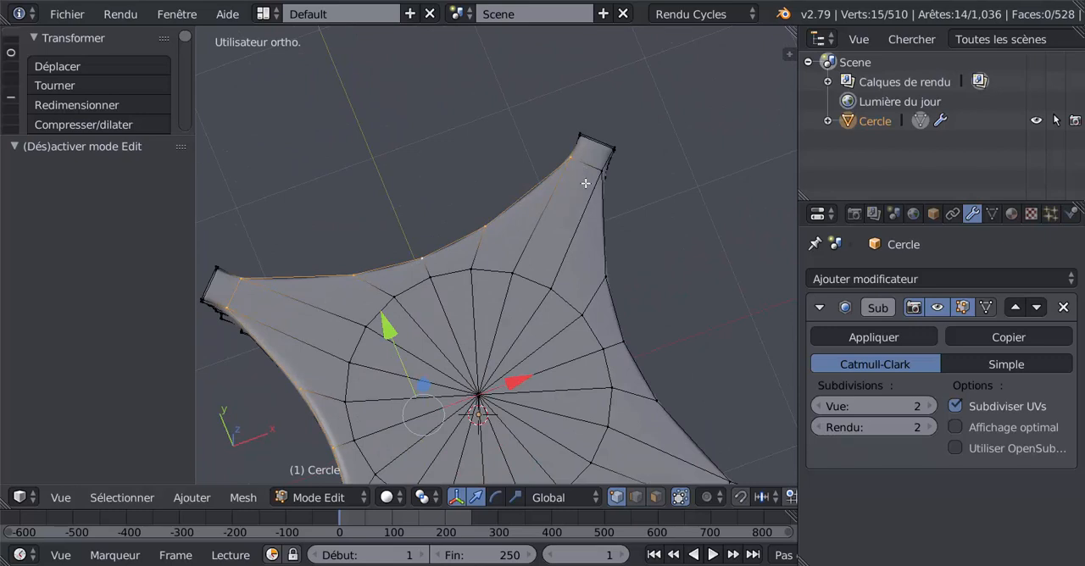
shift+middle_drag(585, 183, 595, 225)
shift+middle_drag(402, 312, 622, 247)
scroll(449, 283, up, 6)
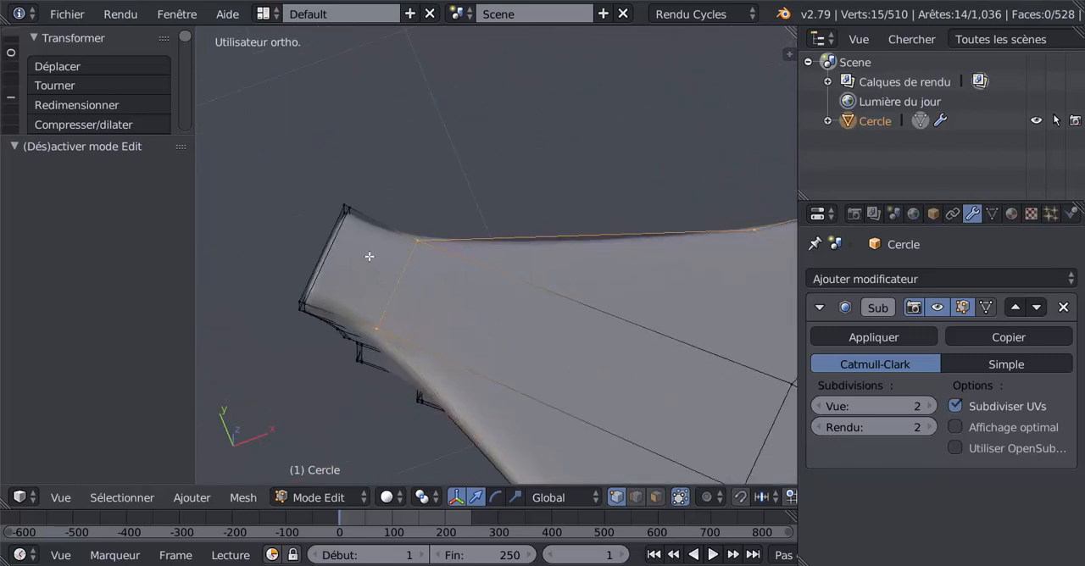
middle_drag(401, 271, 313, 297)
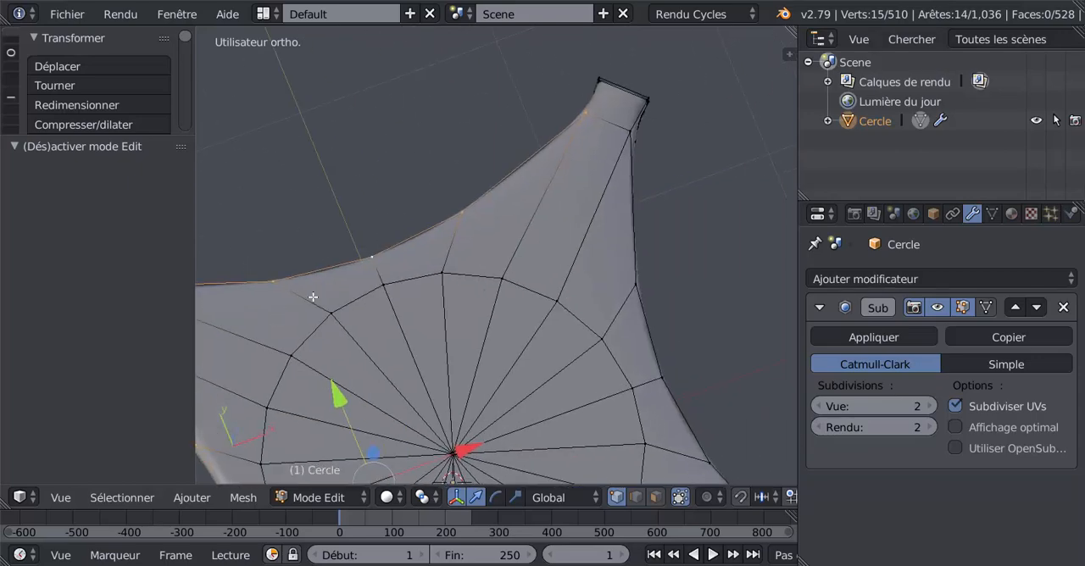
shift+right_click(602, 149)
alt+shift+right_click(632, 286)
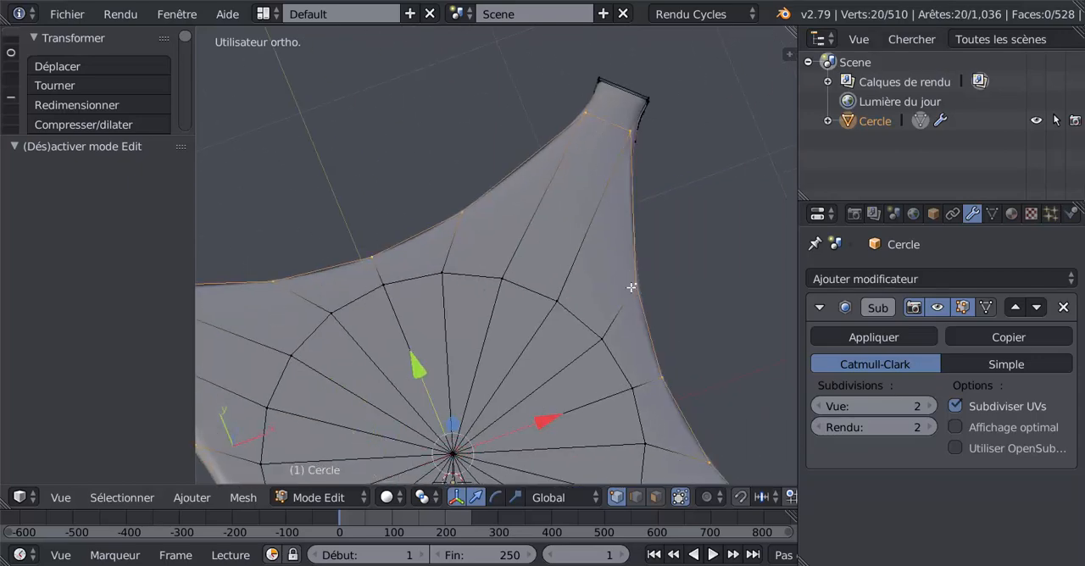
Scale the selected top outline inward by 0.946 and check the smoothed upper edge in Object Mode
scroll(629, 322, down, 3)
middle_drag(584, 345, 568, 248)
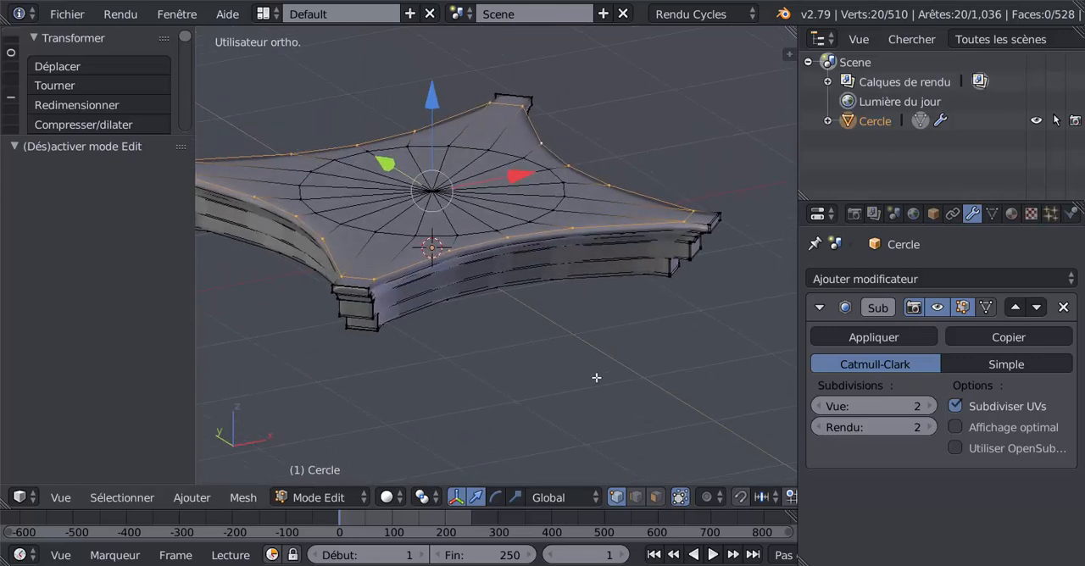
key(s)
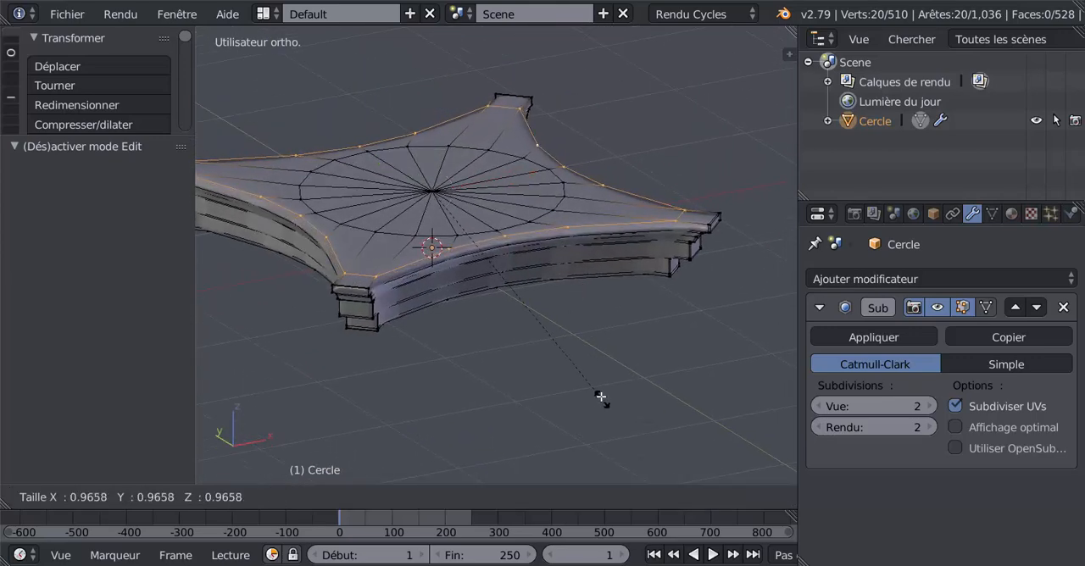
click(601, 394)
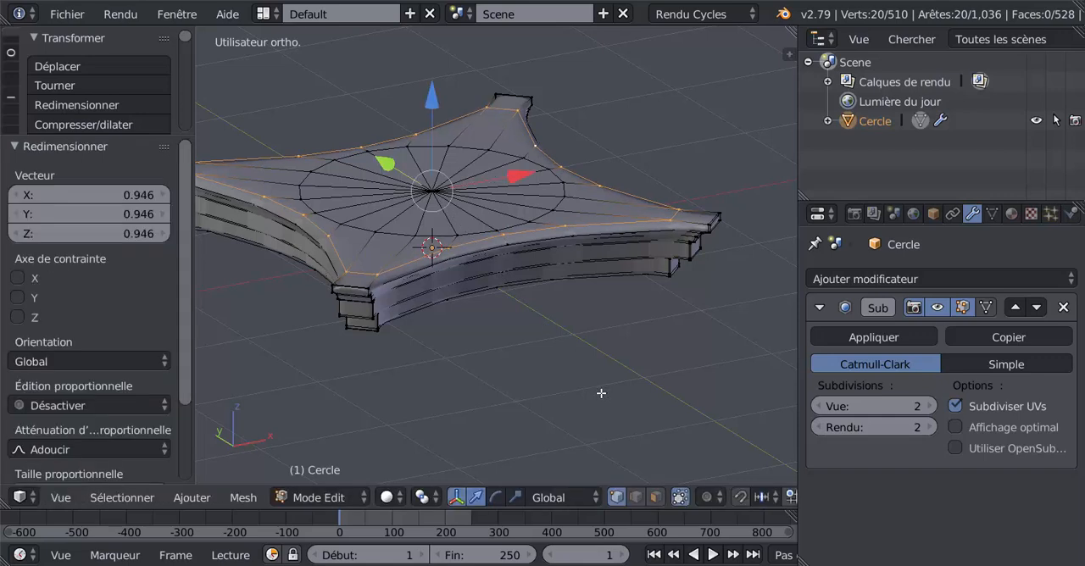
drag(437, 106, 439, 103)
key(Tab)
scroll(528, 239, up, 1)
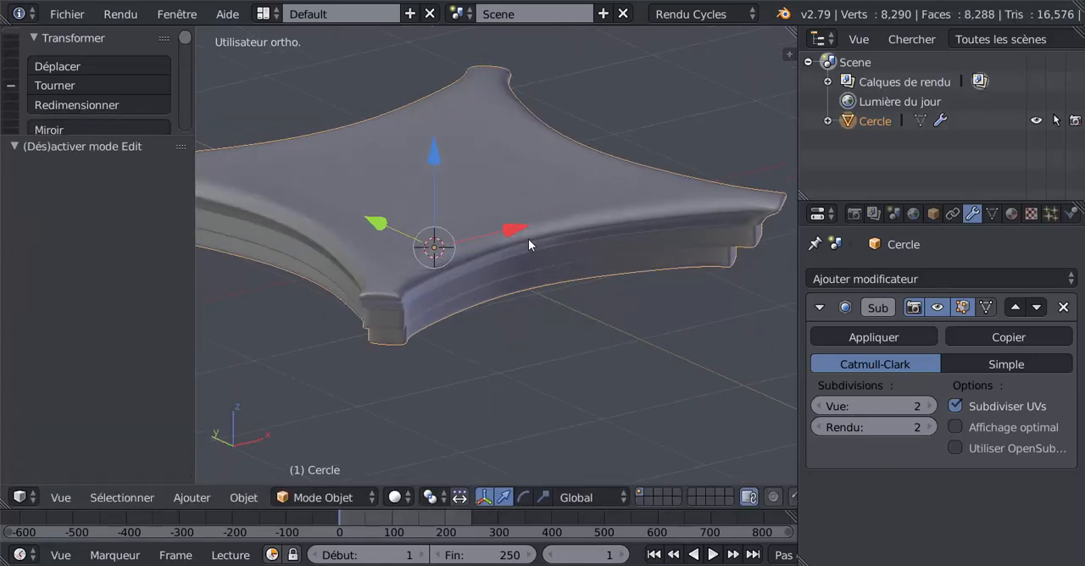
Add two loop cuts around the slab's upper rim, slid by factors of -0.694 and -0.421
key(Tab)
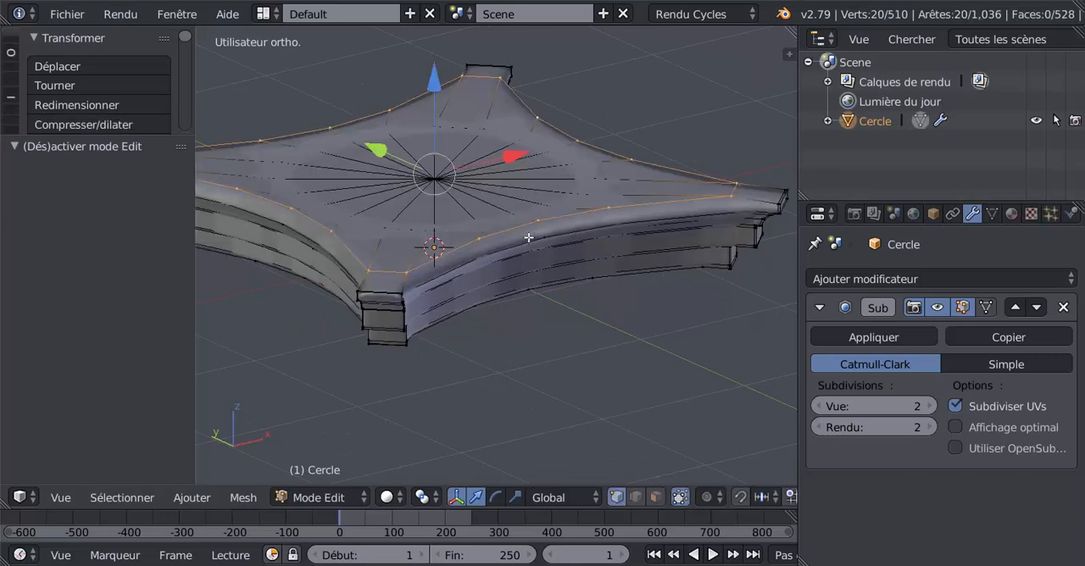
key(ctrl+r)
click(482, 244)
click(484, 241)
key(ctrl+r)
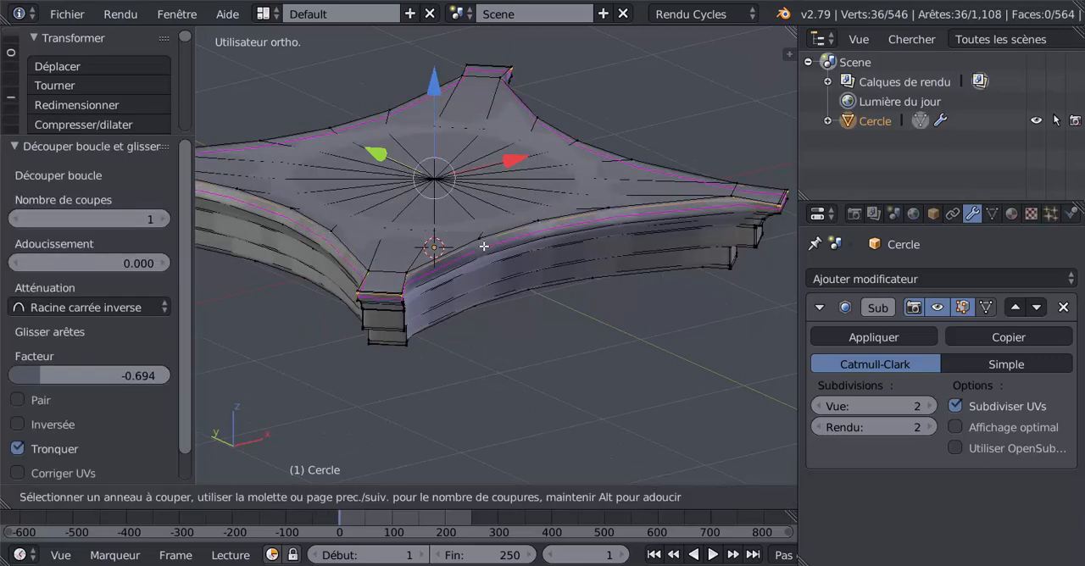
click(483, 248)
click(485, 253)
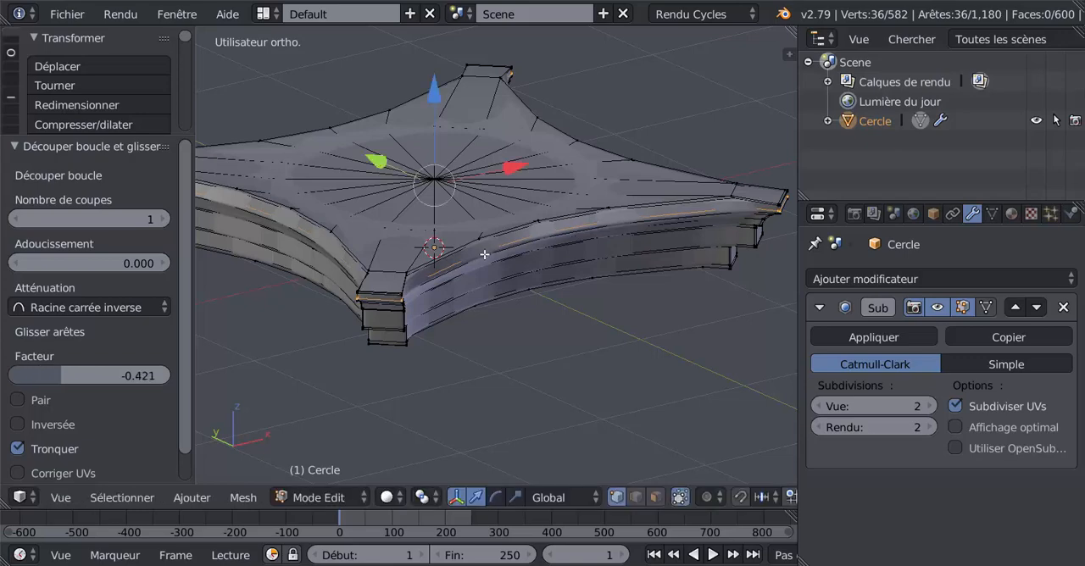
Switch to the scale manipulator and flatten the whole slab along Z only in Object Mode
key(Tab)
middle_drag(489, 277, 567, 272)
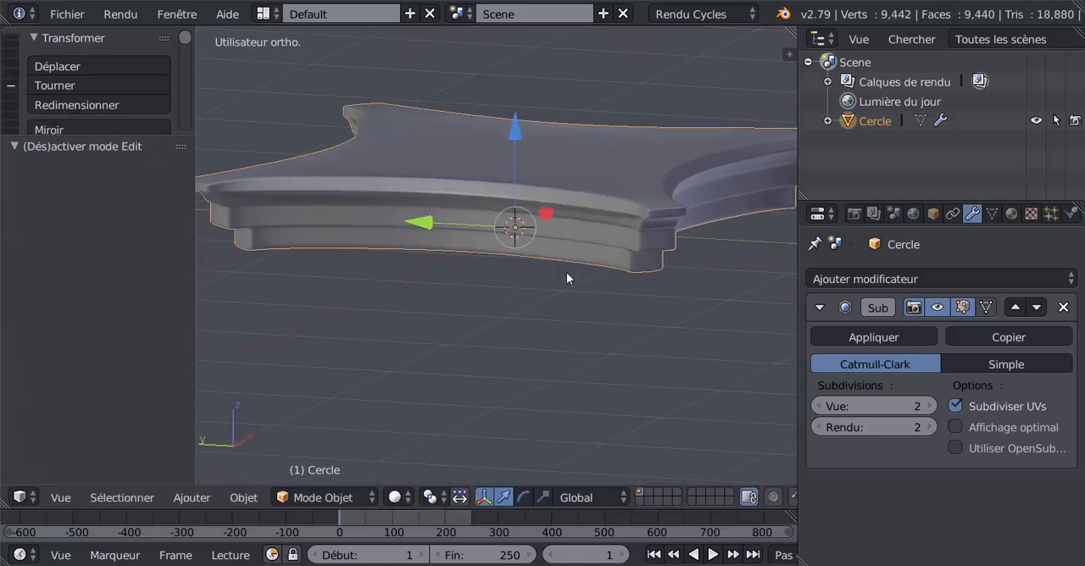
middle_drag(445, 193, 606, 192)
scroll(509, 211, up, 3)
key(Tab)
key(Tab)
middle_drag(509, 294, 540, 283)
click(544, 497)
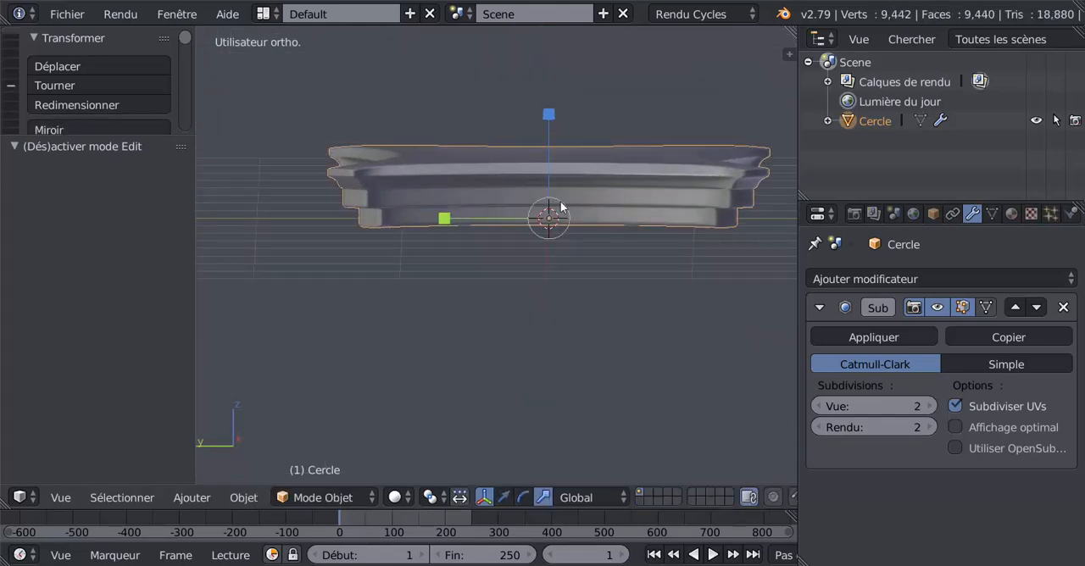
drag(551, 118, 554, 141)
Examine the flattened slab's corners and tiers from several angles in Edit and Object Mode
key(Tab)
middle_drag(553, 142, 631, 248)
key(Tab)
middle_drag(549, 234, 582, 300)
key(Tab)
scroll(596, 237, up, 2)
key(Tab)
middle_drag(544, 333, 466, 222)
middle_drag(350, 256, 477, 229)
key(Tab)
Lower the subdivision modifier's view level to 0 to inspect the unsmoothed mesh, and restore it to 2
click(819, 408)
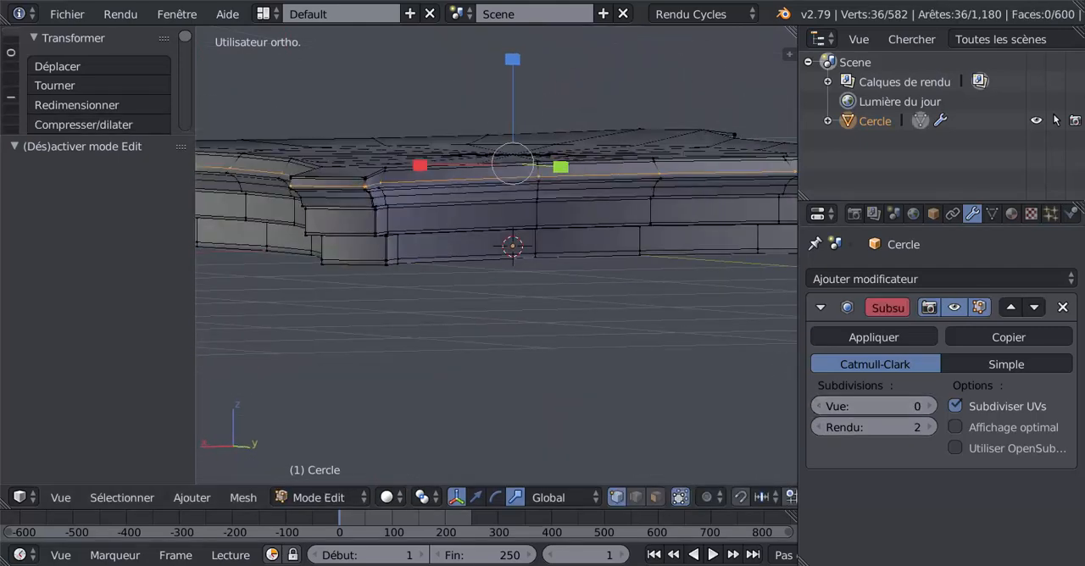
click(819, 408)
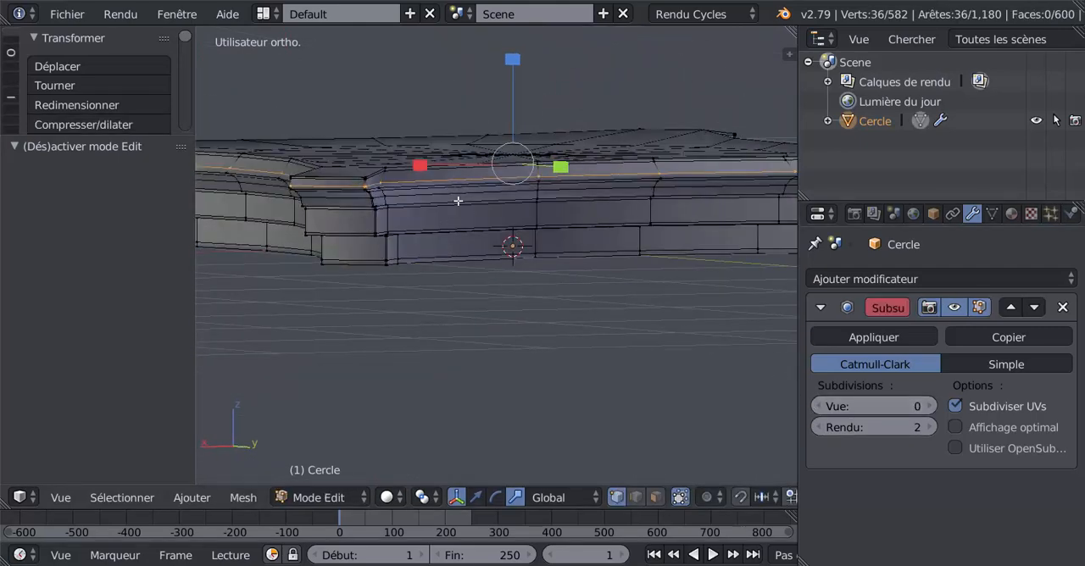
click(930, 410)
click(930, 410)
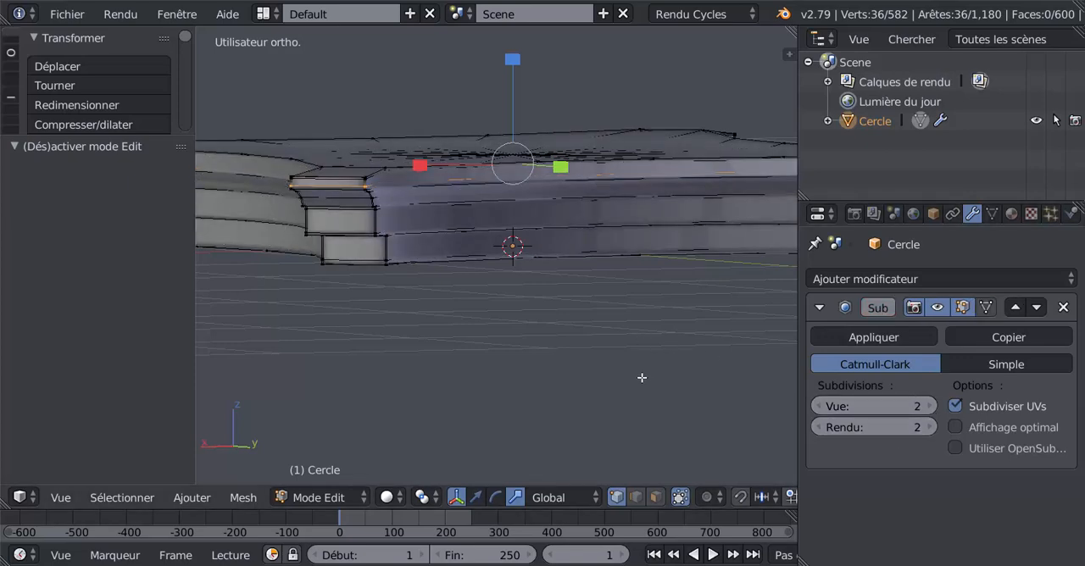
middle_drag(641, 378, 653, 366)
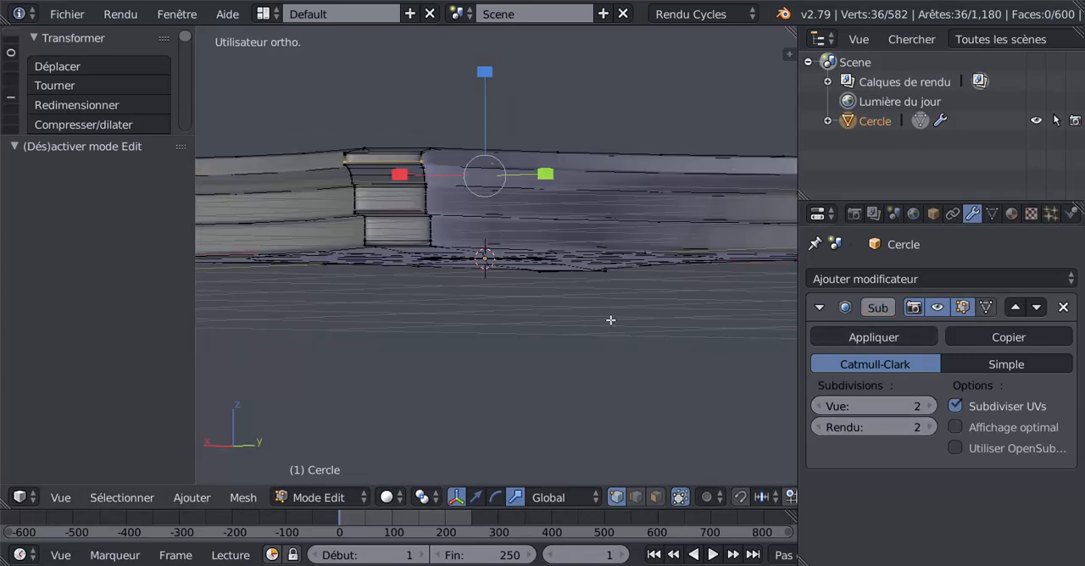
middle_drag(610, 320, 555, 365)
Apply the subdivision modifier in Object Mode and check the resulting dense mesh
key(Tab)
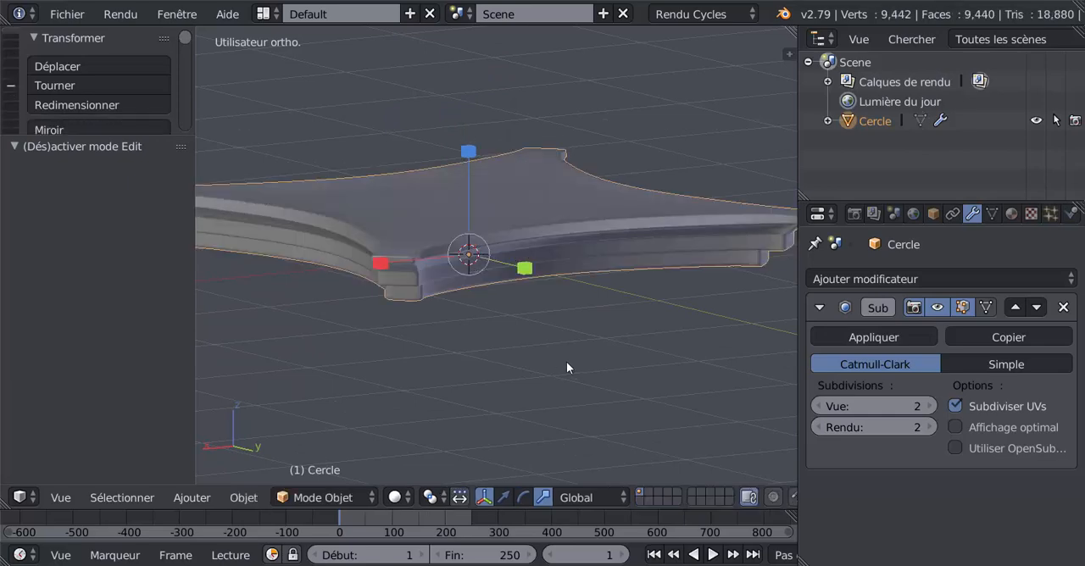
click(865, 336)
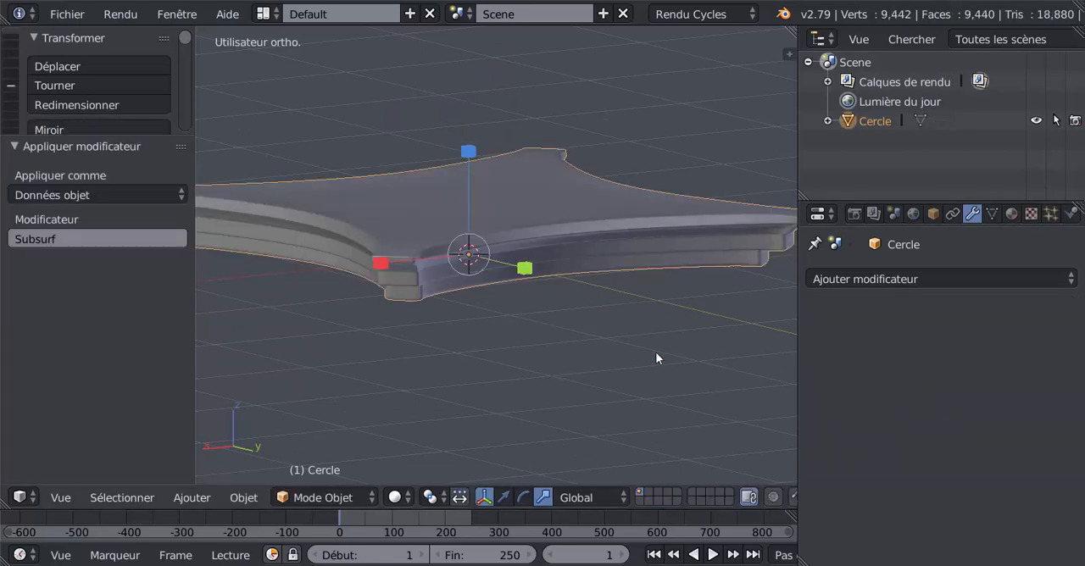
mouse_move(655, 352)
middle_down()
mouse_move(652, 331)
mouse_move(526, 319)
mouse_move(639, 317)
mouse_move(645, 406)
mouse_move(627, 322)
mouse_move(605, 341)
mouse_move(496, 266)
middle_up()
key(Tab)
Select all vertices in a wireframe front view and box-deselect the upper part, keeping only the slab's lower tiers selected
key(Tab)
scroll(496, 266, down, 5)
key(Tab)
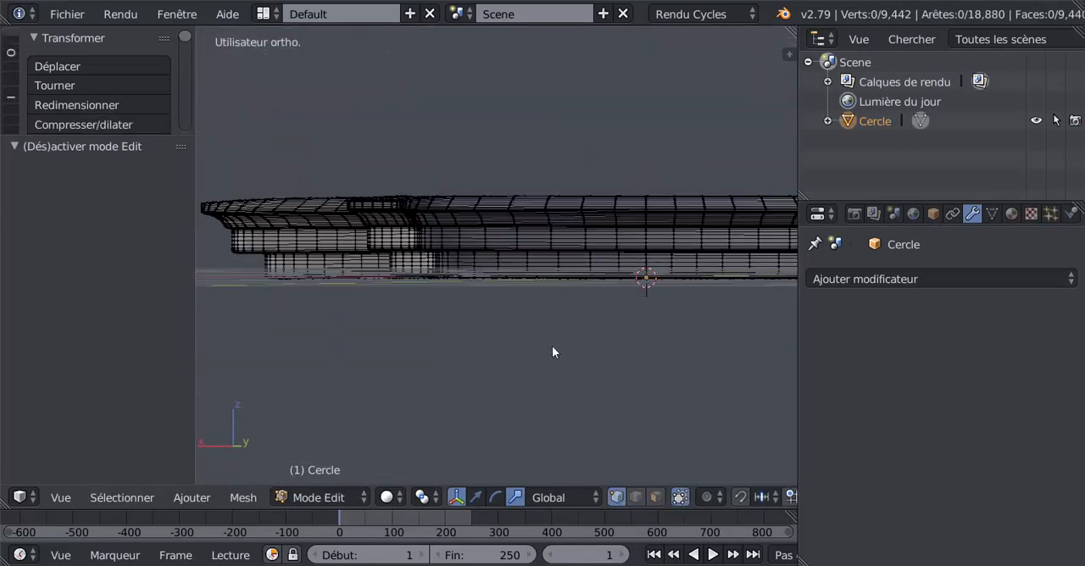
key(KP_1)
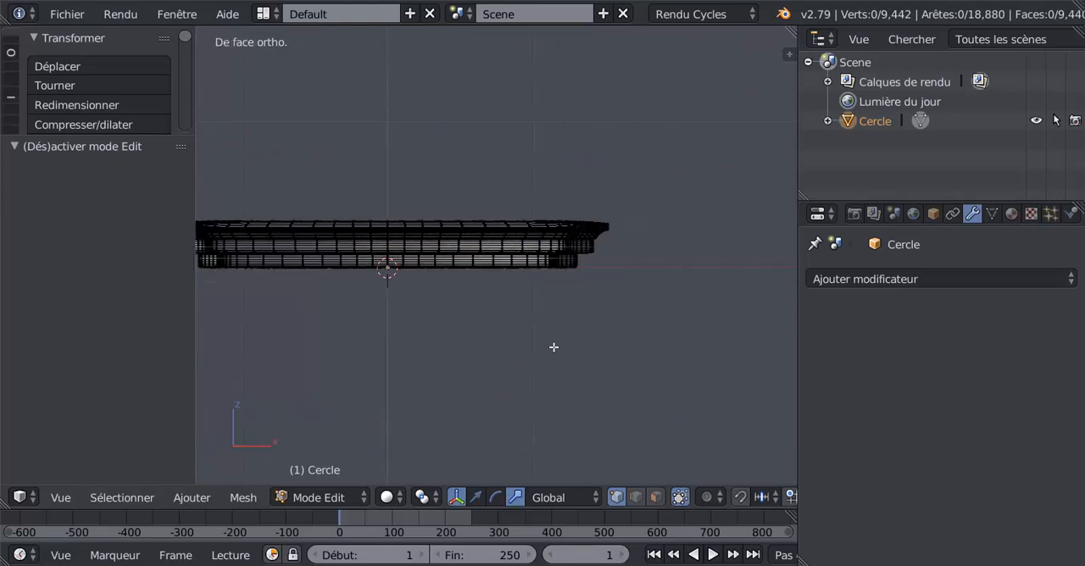
shift+middle_drag(562, 336, 608, 334)
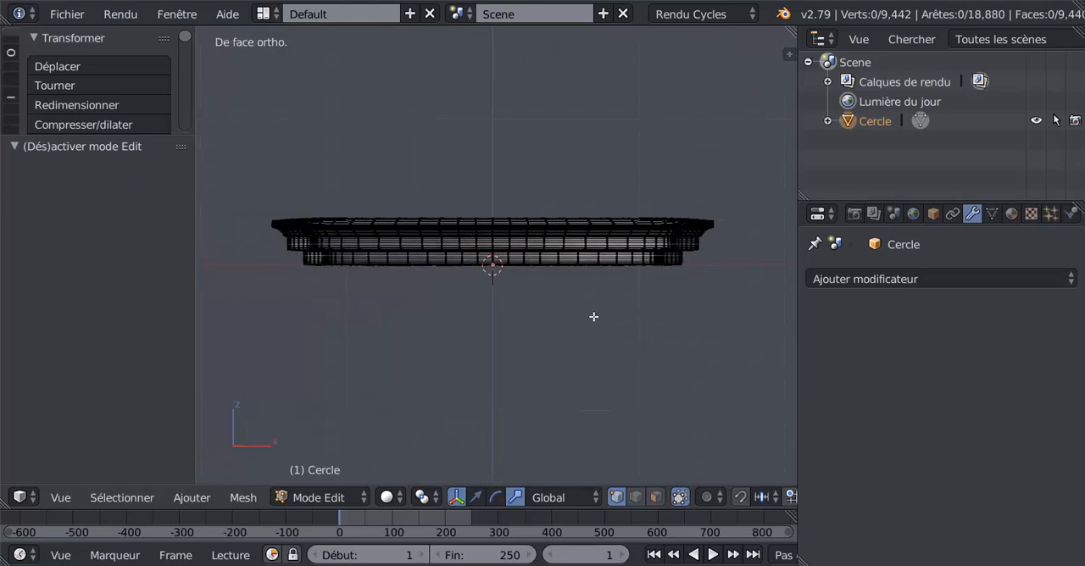
key(a)
key(a)
key(a)
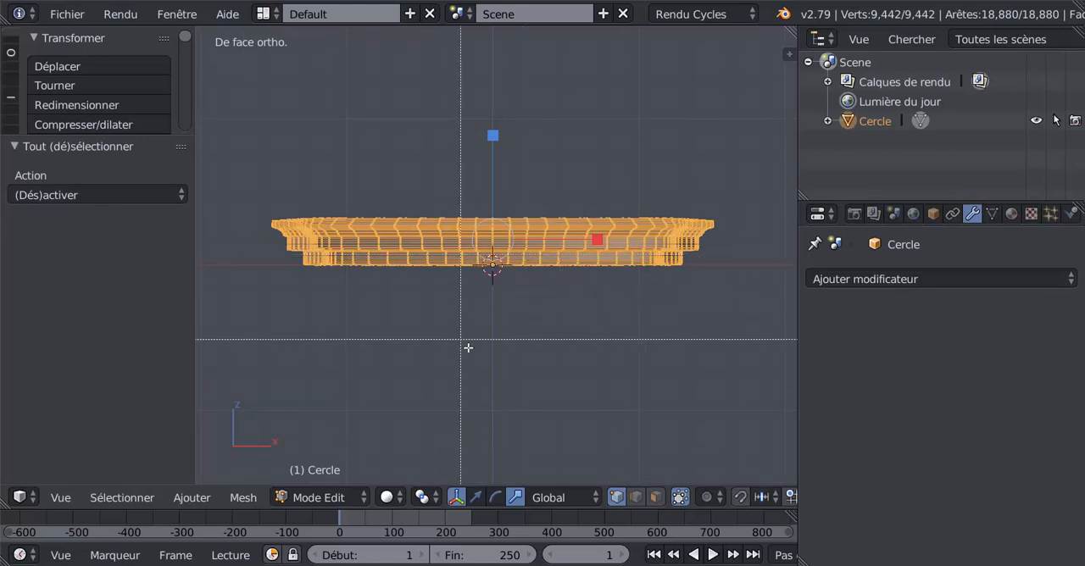
key(z)
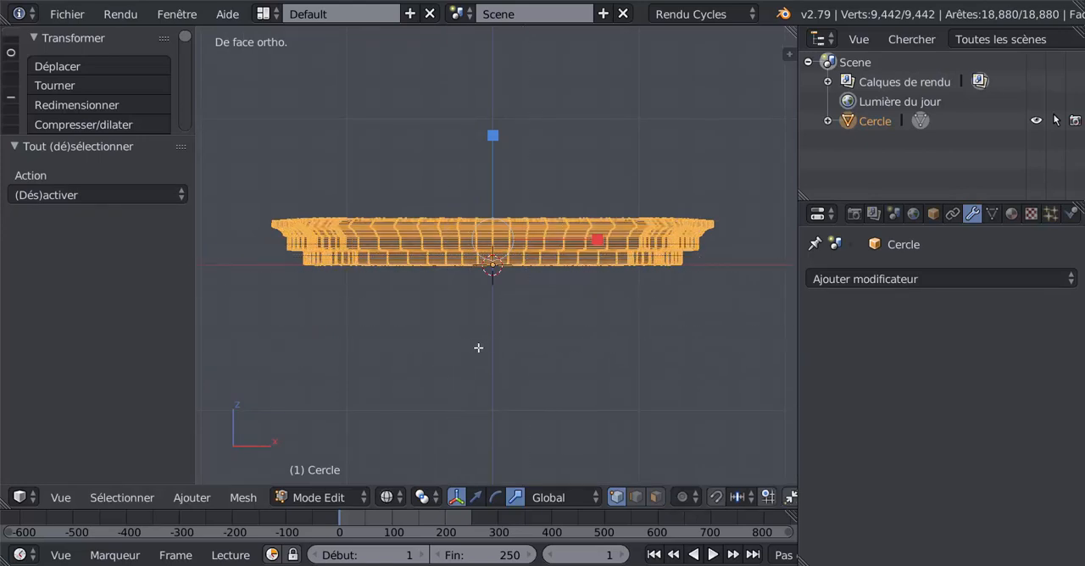
key(b)
drag(245, 195, 752, 241)
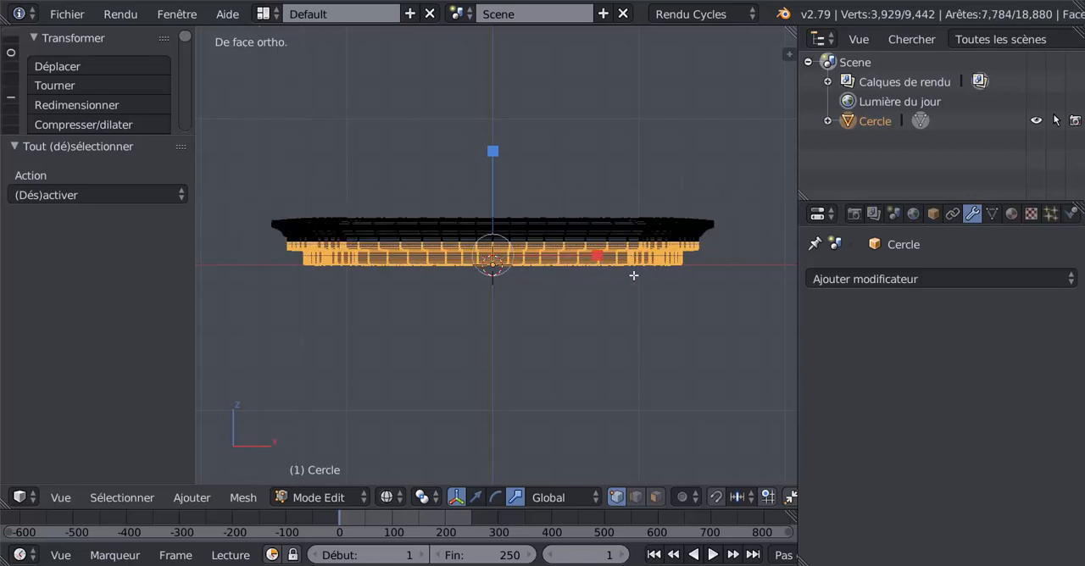
scroll(537, 237, up, 5)
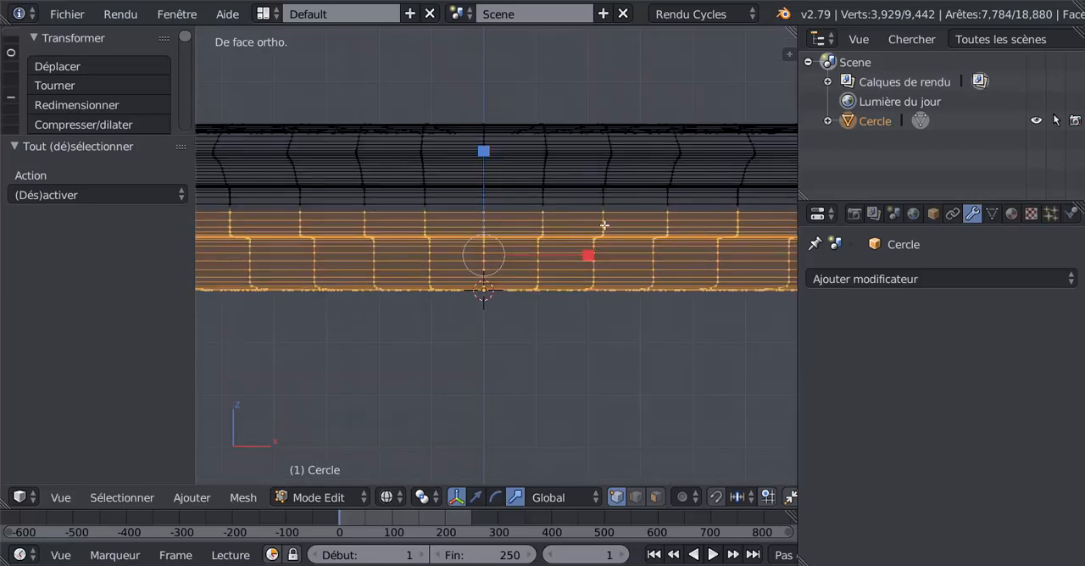
scroll(604, 222, down, 5)
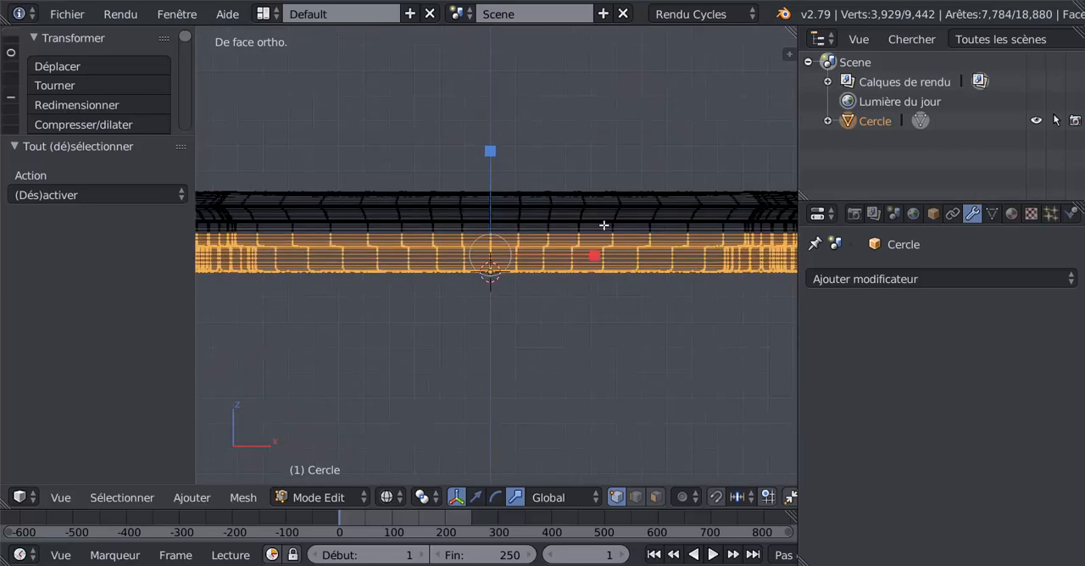
Box-deselect the lowest tier in the front view, keeping only the thin band around the middle tier's side selected
key(b)
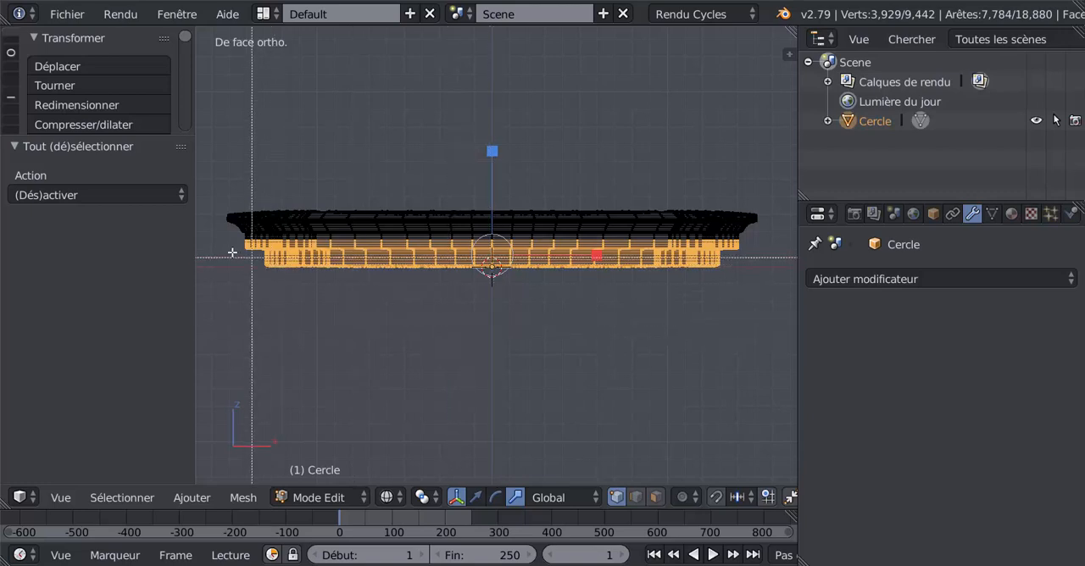
drag(214, 247, 751, 330)
scroll(674, 344, up, 2)
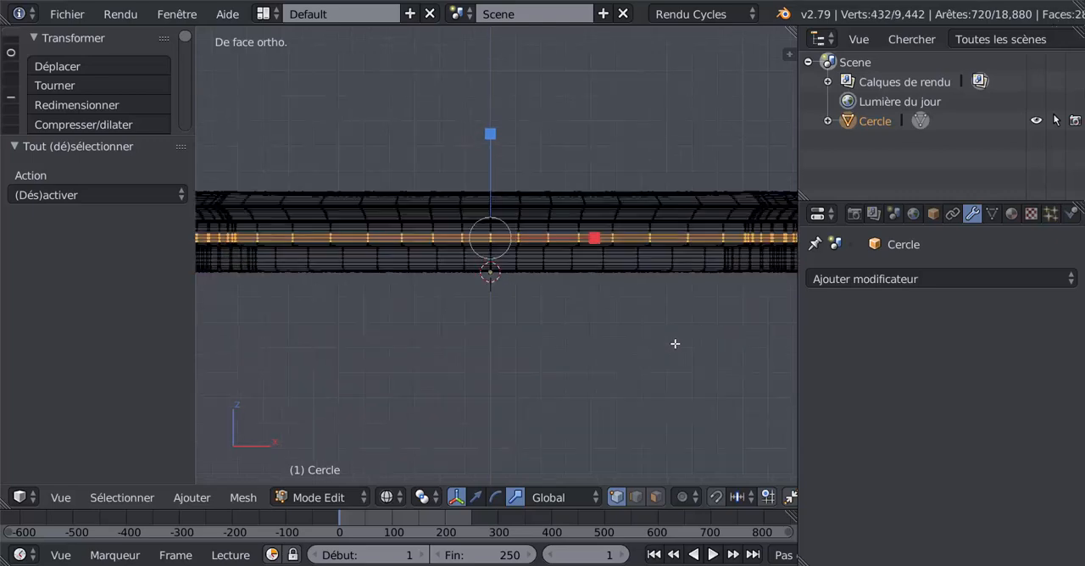
scroll(647, 341, up, 2)
scroll(629, 334, up, 2)
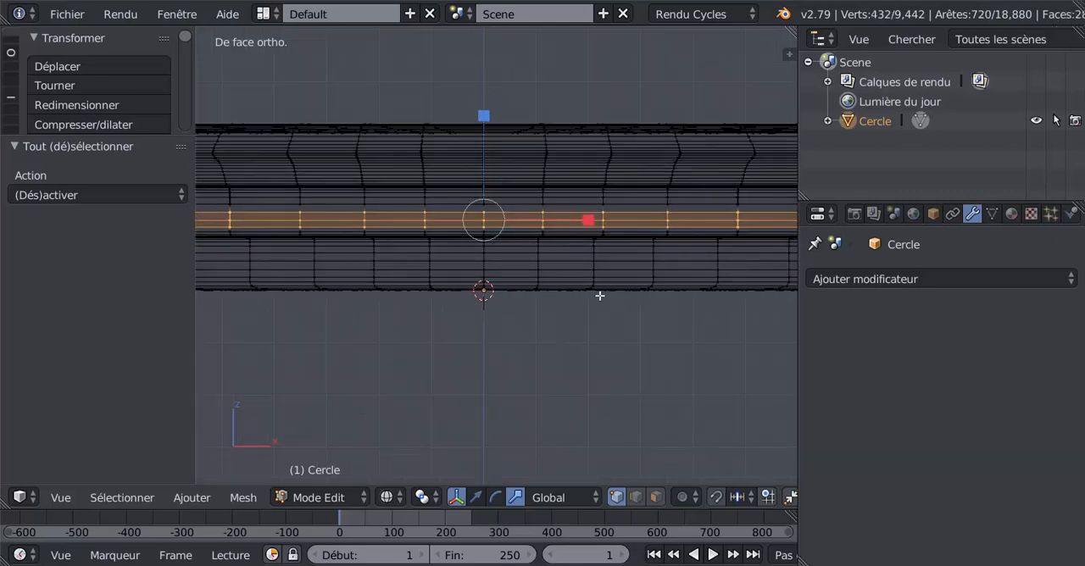
shift+middle_drag(480, 323, 629, 330)
shift+middle_drag(501, 271, 660, 269)
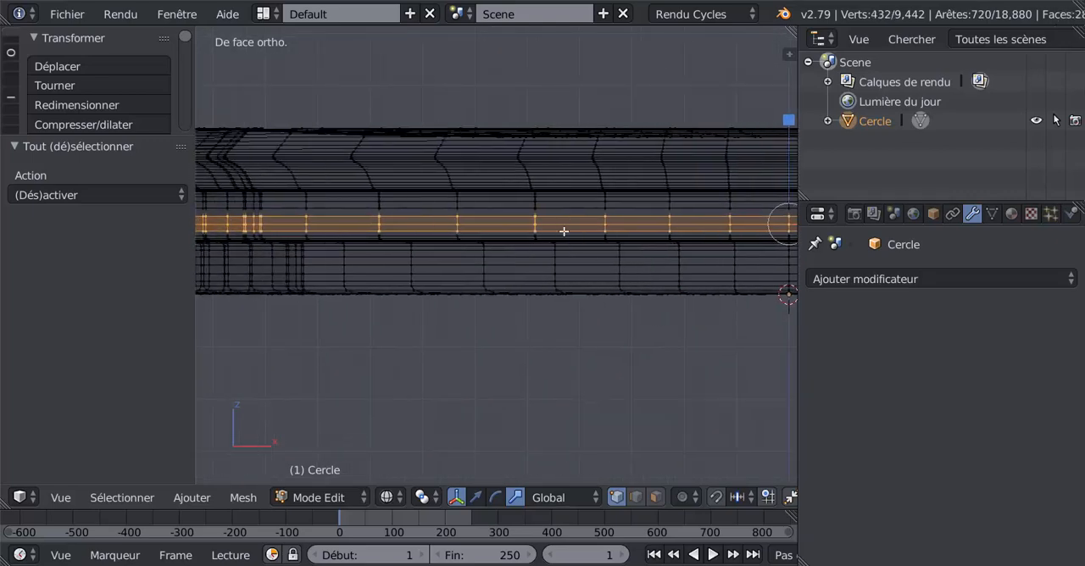
mouse_move(491, 337)
middle_down()
mouse_move(547, 337)
mouse_move(498, 337)
middle_up()
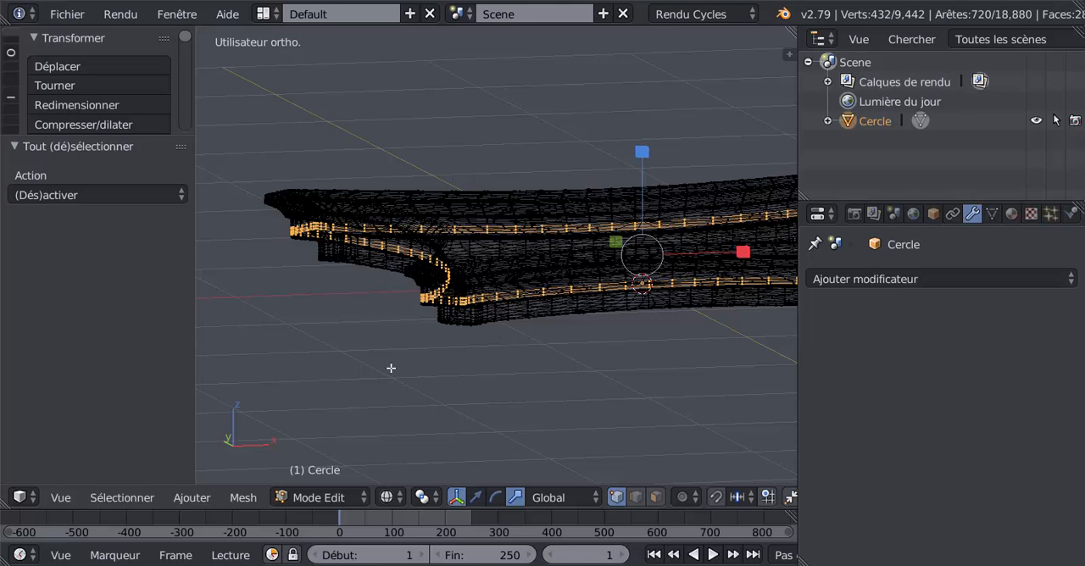
Circle-deselect the band's vertices around the slab's two +Y corners in the top view
key(KP_7)
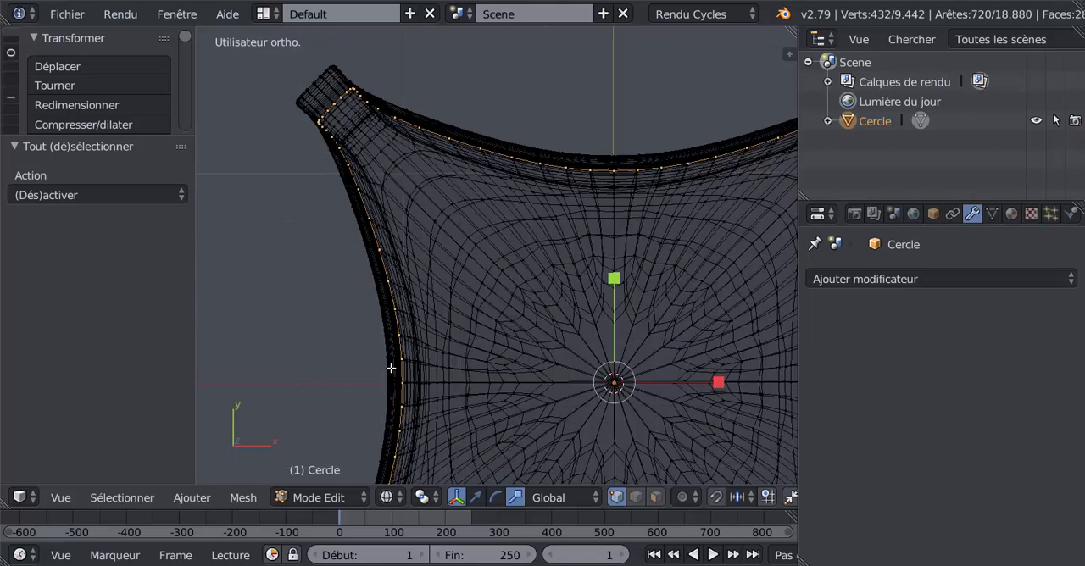
scroll(431, 243, down, 3)
scroll(431, 245, up, 1)
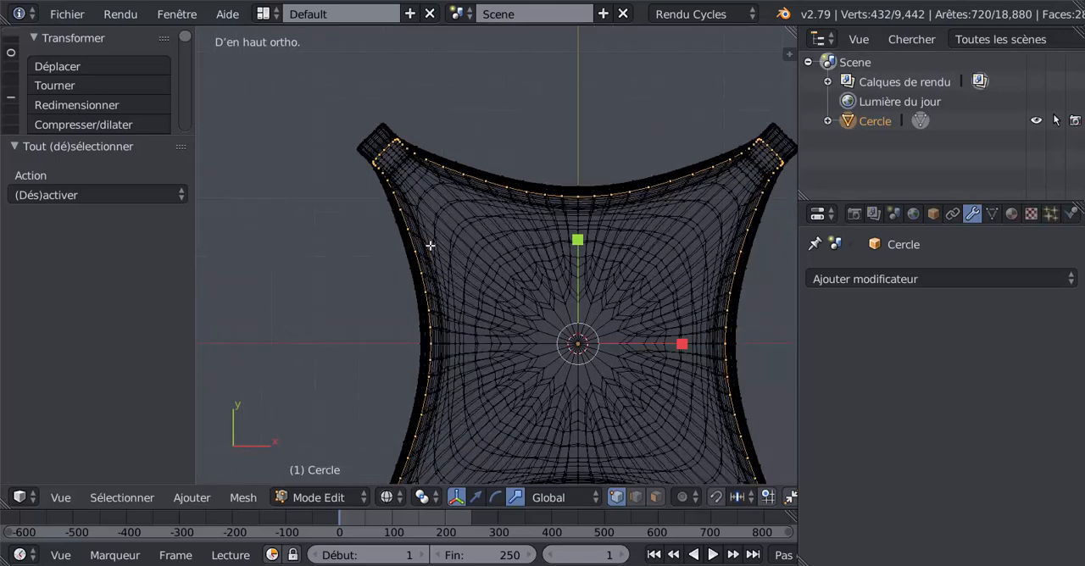
key(c)
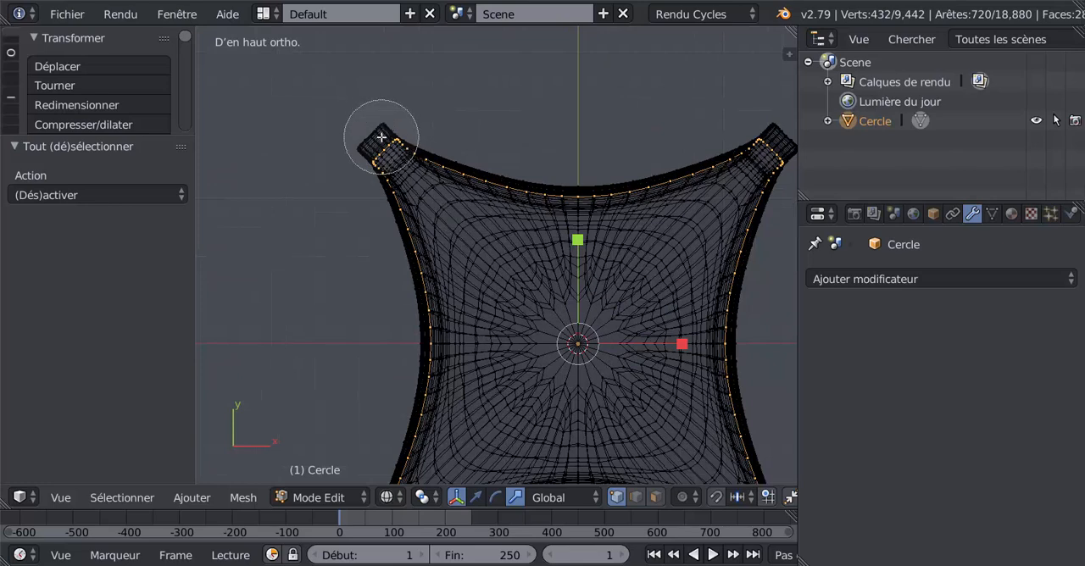
middle_click(376, 141)
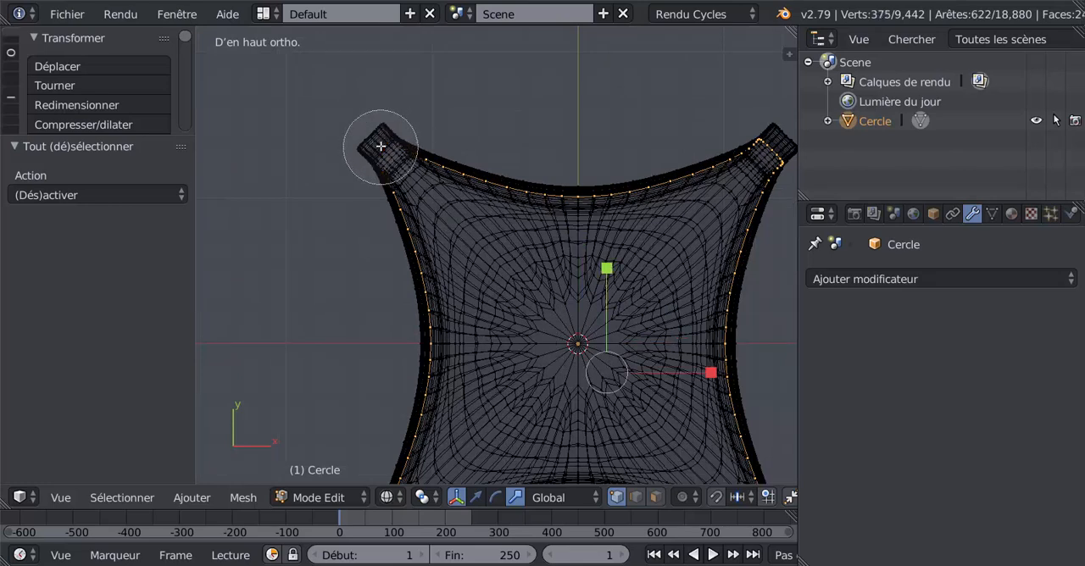
middle_click(782, 142)
right_click(675, 99)
Circle-deselect the band's vertices around the slab's two -Y corners in the top view
scroll(668, 98, down, 3)
shift+middle_drag(625, 255, 566, 112)
scroll(621, 306, up, 1)
scroll(627, 312, up, 1)
scroll(673, 356, up, 1)
key(c)
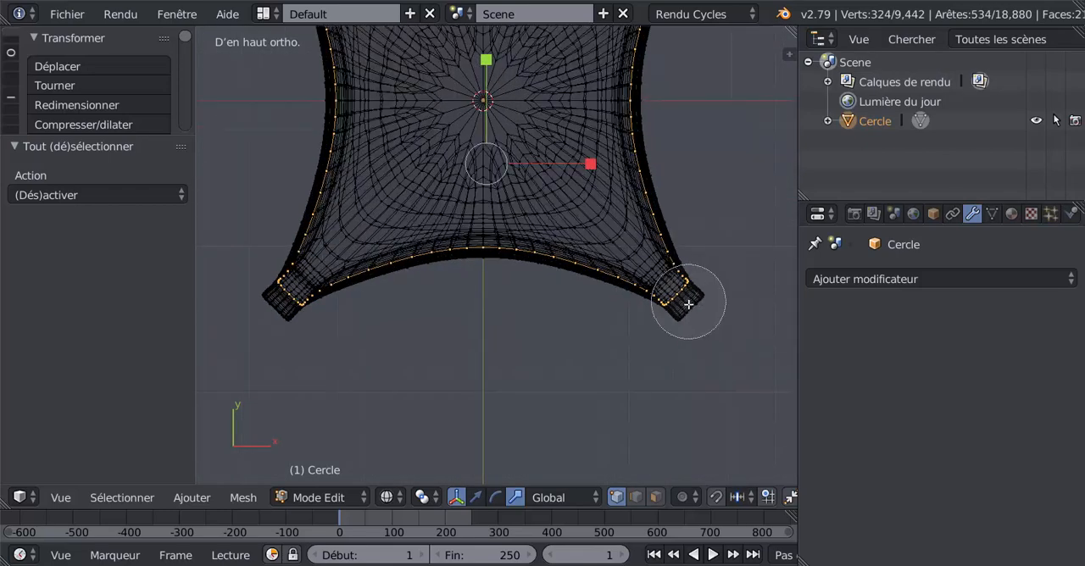
middle_click(685, 300)
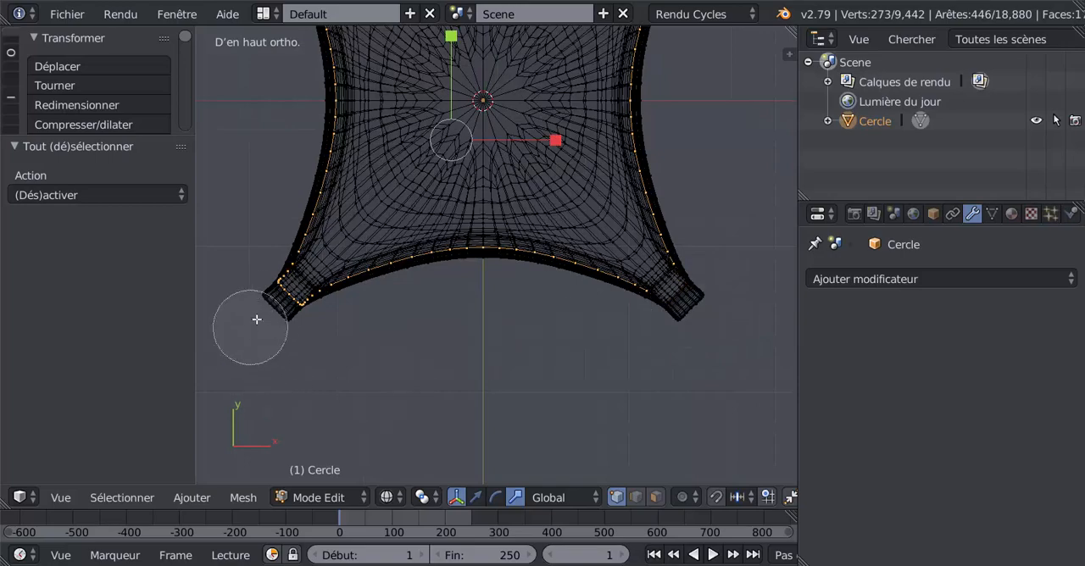
middle_click(282, 293)
right_click(336, 361)
Return to solid shading and switch to edge selection mode for the selected middle-tier bands
mouse_move(448, 388)
middle_down()
mouse_move(475, 291)
mouse_move(485, 348)
mouse_move(487, 324)
mouse_move(596, 320)
middle_up()
key(z)
scroll(480, 332, up, 4)
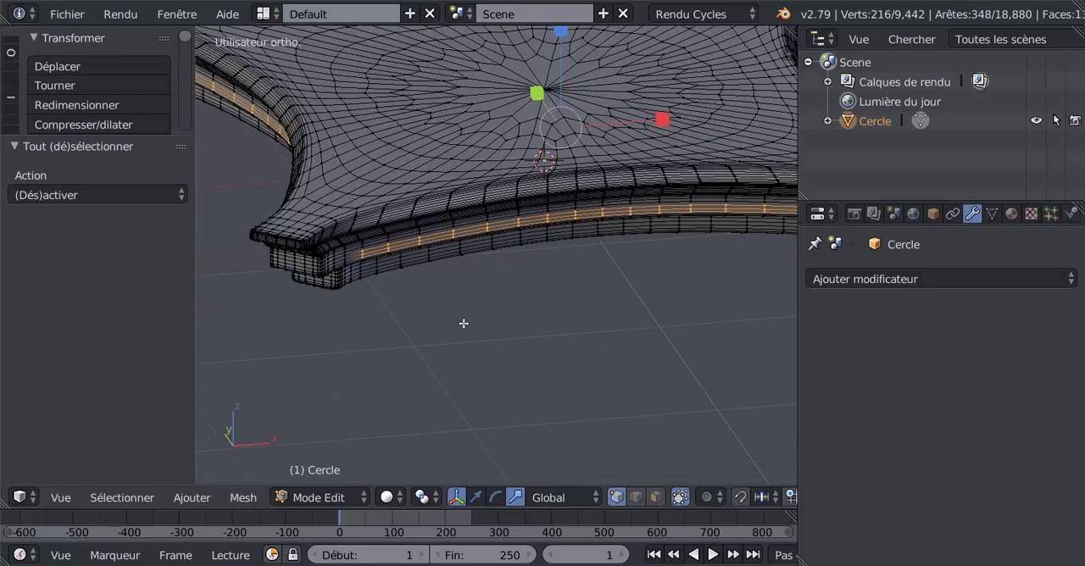
middle_drag(463, 324, 494, 310)
scroll(488, 304, up, 4)
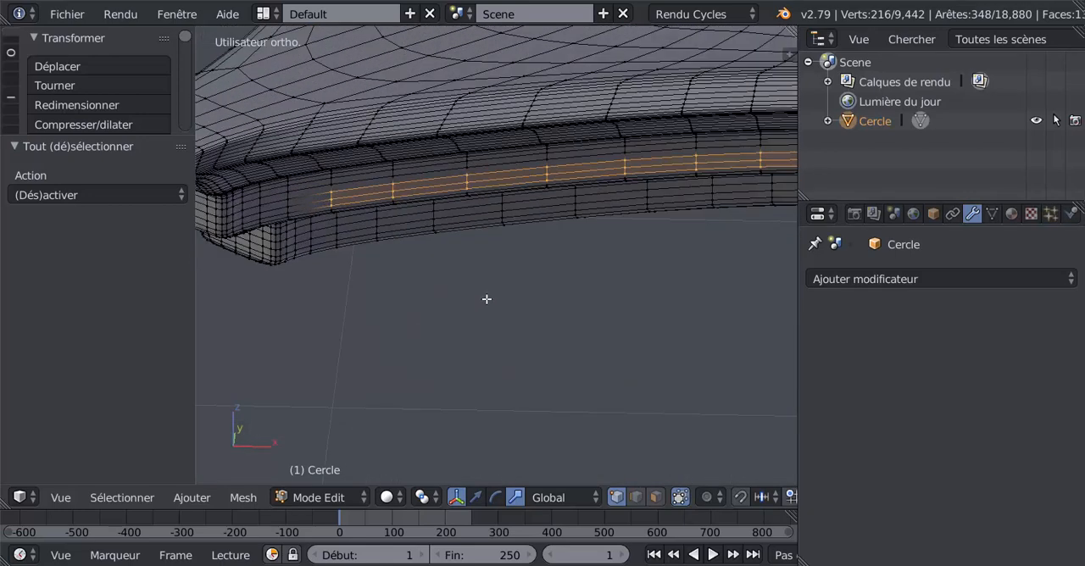
click(635, 497)
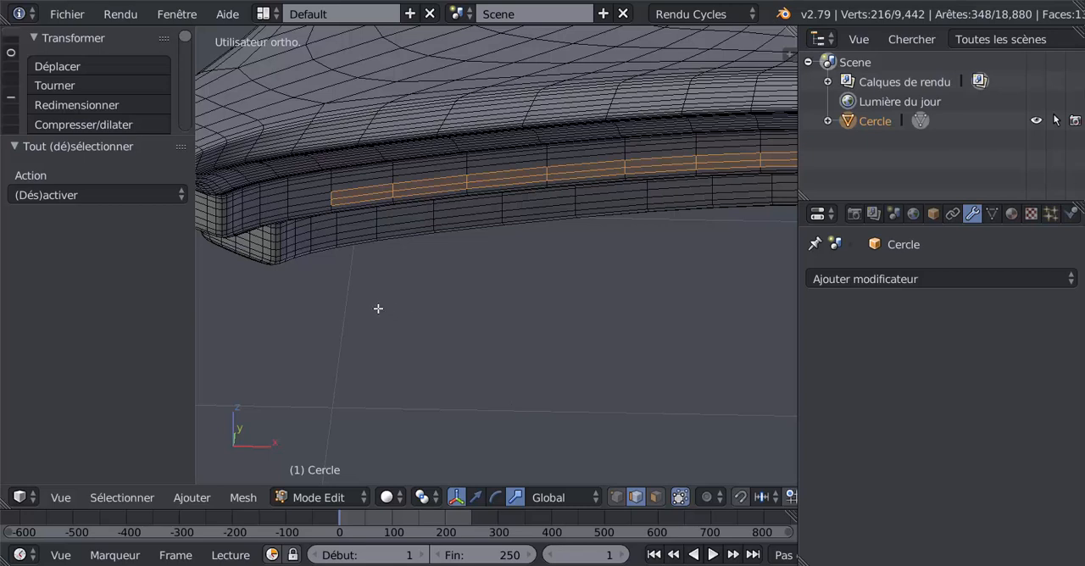
Circle-deselect the lengthwise edges of the band on the slab's -Y side, keeping only the short vertical edges selected
key(c)
scroll(391, 286, up, 5)
mouse_move(373, 172)
middle_down()
mouse_move(370, 252)
mouse_move(429, 189)
mouse_move(484, 162)
mouse_move(500, 220)
mouse_move(582, 151)
mouse_move(655, 212)
mouse_move(419, 238)
mouse_move(535, 233)
mouse_move(508, 244)
mouse_move(543, 245)
mouse_move(480, 242)
middle_up()
right_click(657, 219)
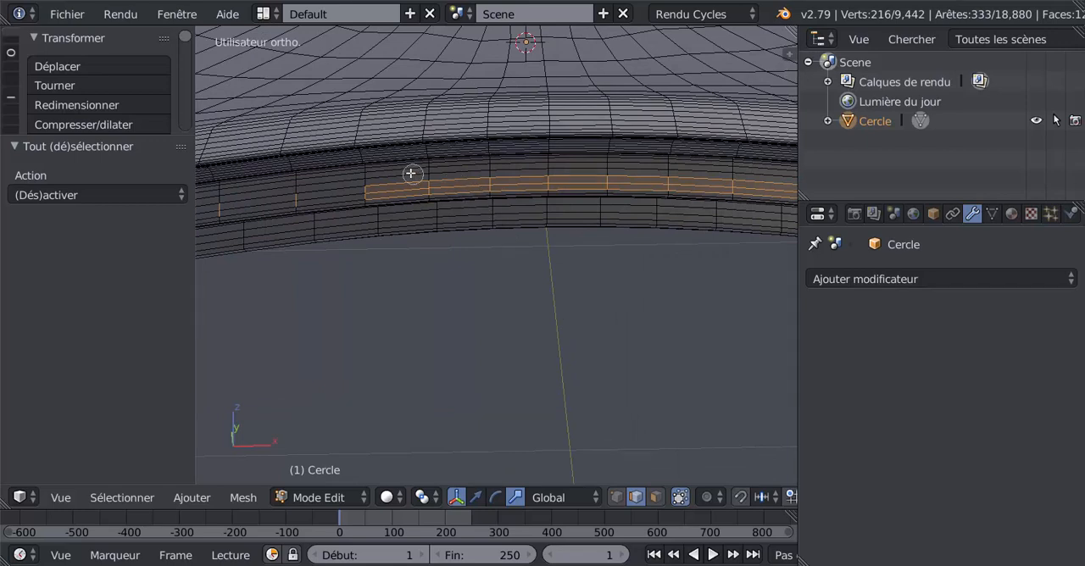
mouse_move(412, 173)
middle_down()
mouse_move(448, 189)
mouse_move(465, 232)
middle_up()
mouse_move(519, 170)
middle_down()
mouse_move(578, 190)
mouse_move(582, 240)
mouse_move(628, 172)
mouse_move(685, 189)
mouse_move(696, 206)
middle_up()
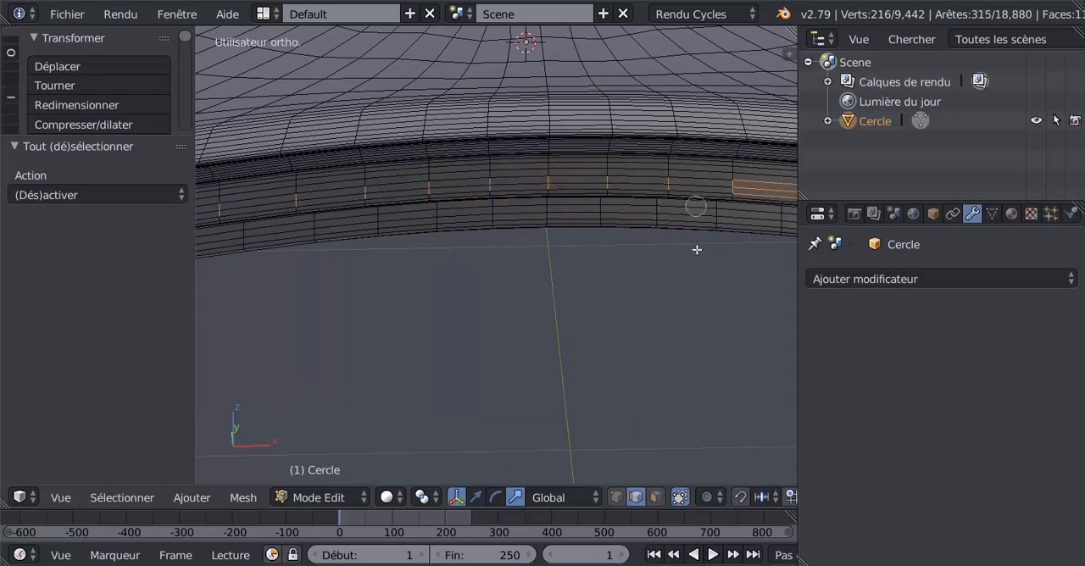
middle_drag(706, 276, 392, 297)
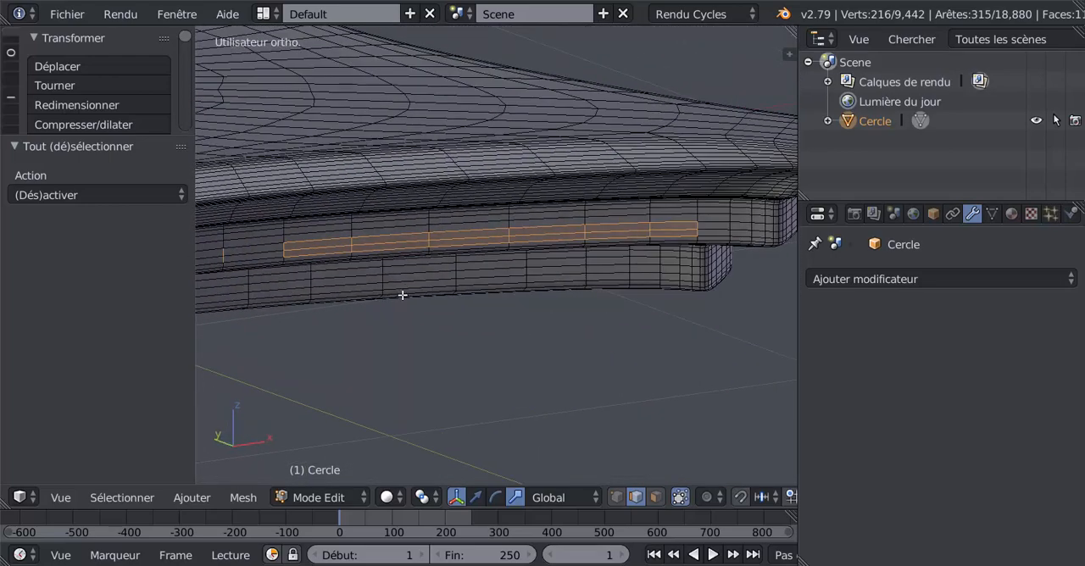
key(c)
mouse_move(327, 223)
middle_down()
mouse_move(392, 218)
mouse_move(472, 292)
mouse_move(613, 213)
mouse_move(668, 218)
mouse_move(666, 296)
mouse_move(602, 312)
mouse_move(388, 308)
mouse_move(398, 305)
middle_up()
Circle-deselect the lengthwise edges of the band on the slab's +X side, keeping only its vertical edges selected
scroll(402, 329, up, 2)
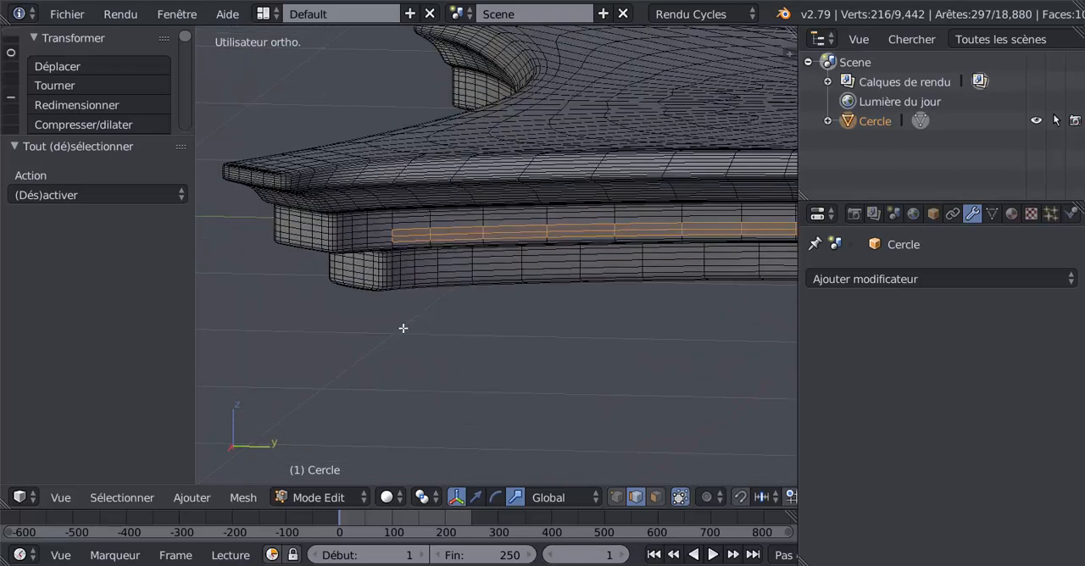
middle_drag(407, 223, 455, 271)
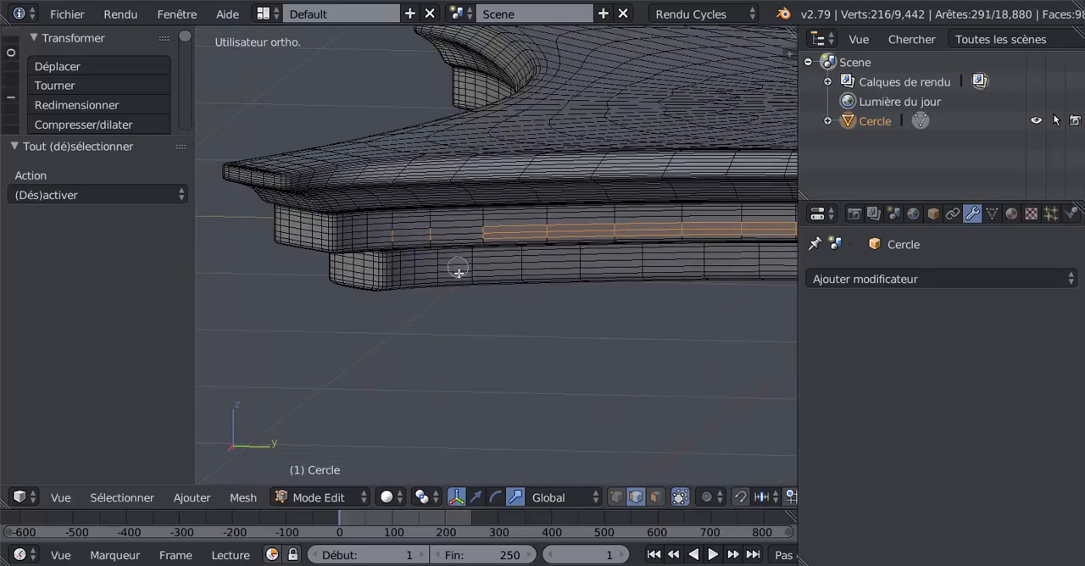
mouse_move(507, 222)
middle_down()
mouse_move(575, 253)
mouse_move(584, 288)
mouse_move(659, 266)
mouse_move(717, 211)
mouse_move(696, 282)
middle_up()
shift+middle_drag(725, 320, 370, 307)
middle_drag(468, 309, 513, 311)
key(c)
mouse_move(472, 218)
middle_down()
mouse_move(487, 254)
mouse_move(508, 212)
mouse_move(555, 229)
mouse_move(566, 263)
middle_up()
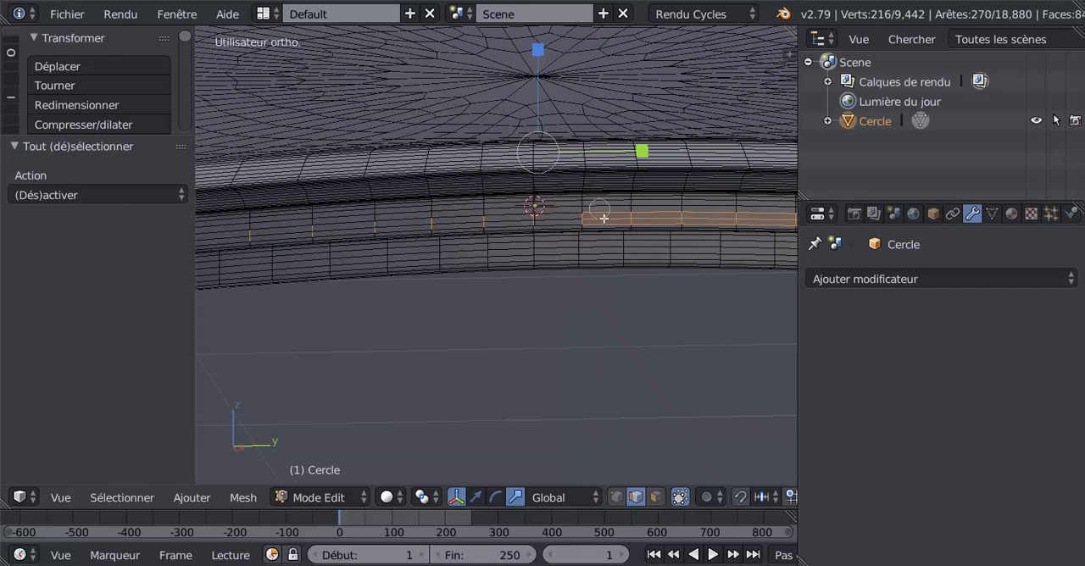
mouse_move(604, 219)
middle_down()
mouse_move(653, 218)
mouse_move(682, 277)
mouse_move(718, 212)
mouse_move(699, 312)
mouse_move(663, 322)
mouse_move(419, 325)
mouse_move(450, 330)
middle_up()
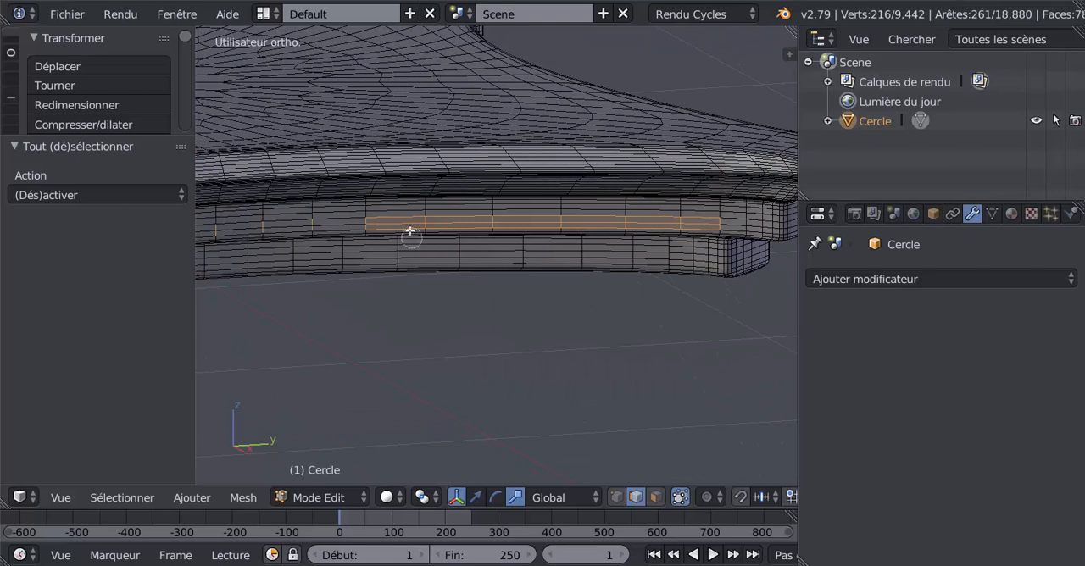
middle_drag(409, 231, 403, 265)
mouse_move(447, 212)
middle_down()
mouse_move(523, 271)
mouse_move(697, 232)
mouse_move(700, 284)
middle_up()
key(Escape)
Circle-deselect the lengthwise edges of the band on the slab's +Y side, keeping only its vertical edges selected
mouse_move(637, 300)
middle_down()
mouse_move(472, 328)
mouse_move(361, 313)
mouse_move(438, 325)
mouse_move(433, 341)
mouse_move(468, 339)
middle_up()
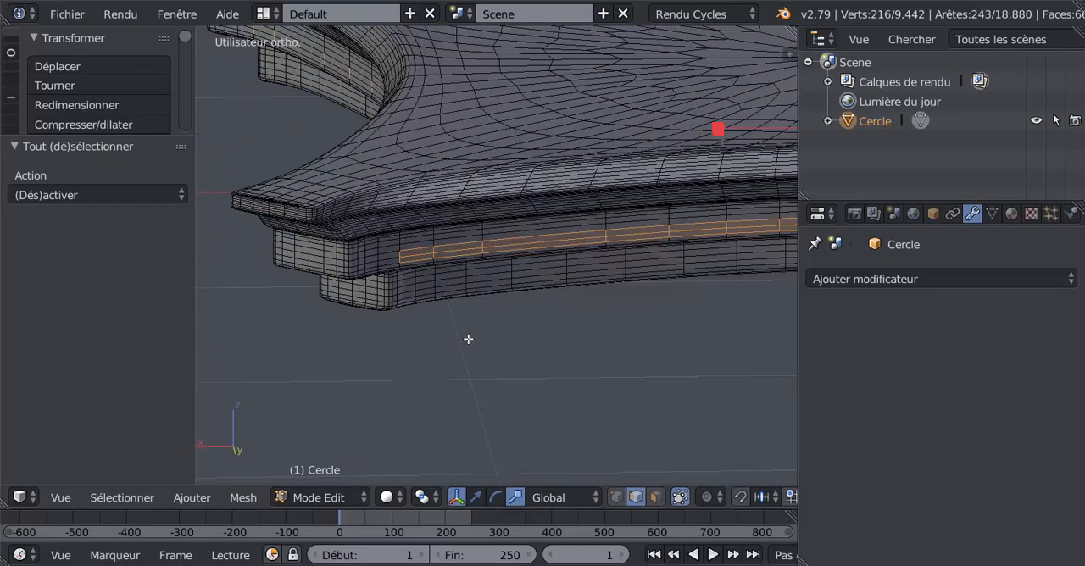
click(416, 252)
middle_drag(422, 276, 437, 281)
middle_drag(463, 237, 466, 283)
middle_drag(509, 234, 514, 270)
middle_drag(574, 221, 586, 262)
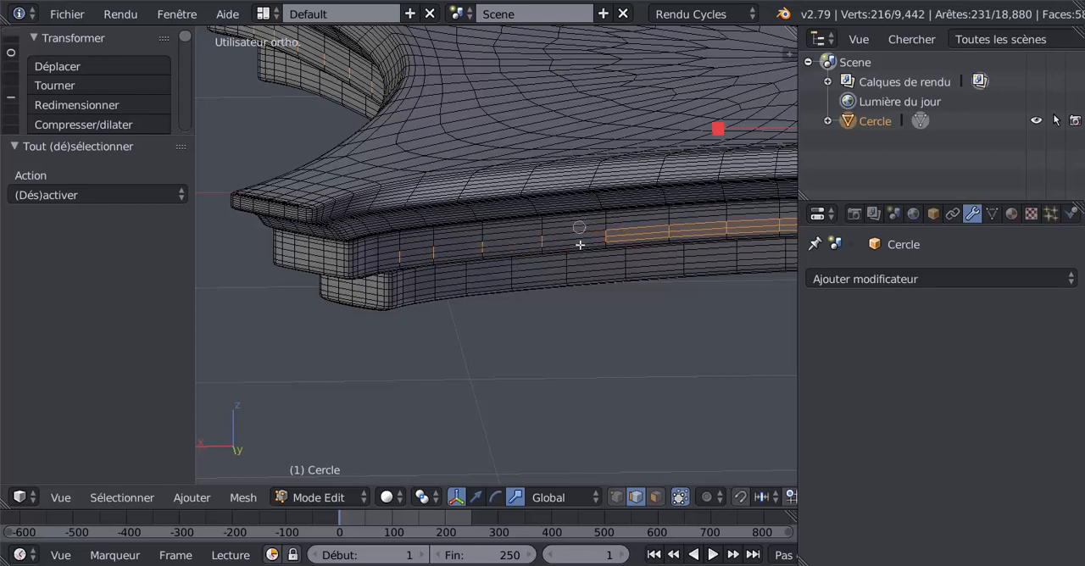
mouse_move(639, 242)
middle_down()
mouse_move(725, 212)
mouse_move(697, 269)
middle_up()
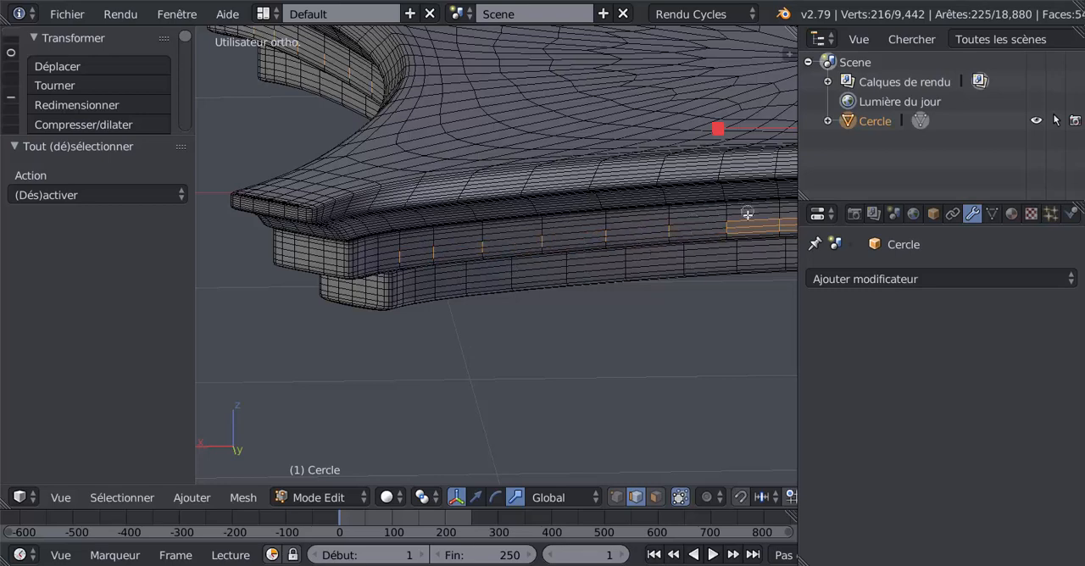
middle_drag(747, 213, 712, 247)
scroll(638, 300, down, 4)
middle_drag(642, 315, 407, 293)
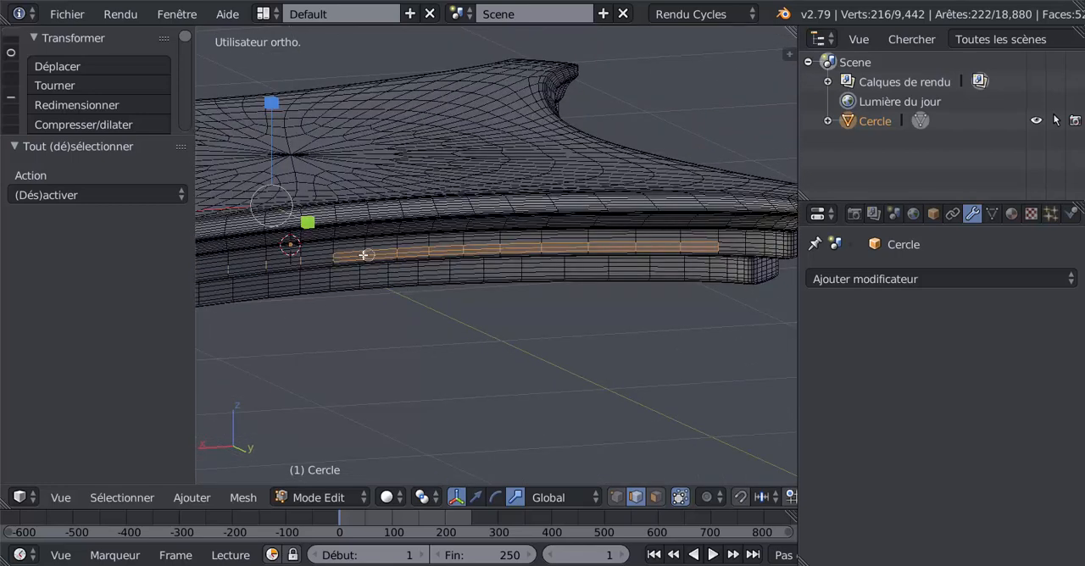
mouse_move(353, 271)
middle_down()
mouse_move(381, 240)
mouse_move(413, 275)
mouse_move(490, 245)
mouse_move(484, 279)
middle_up()
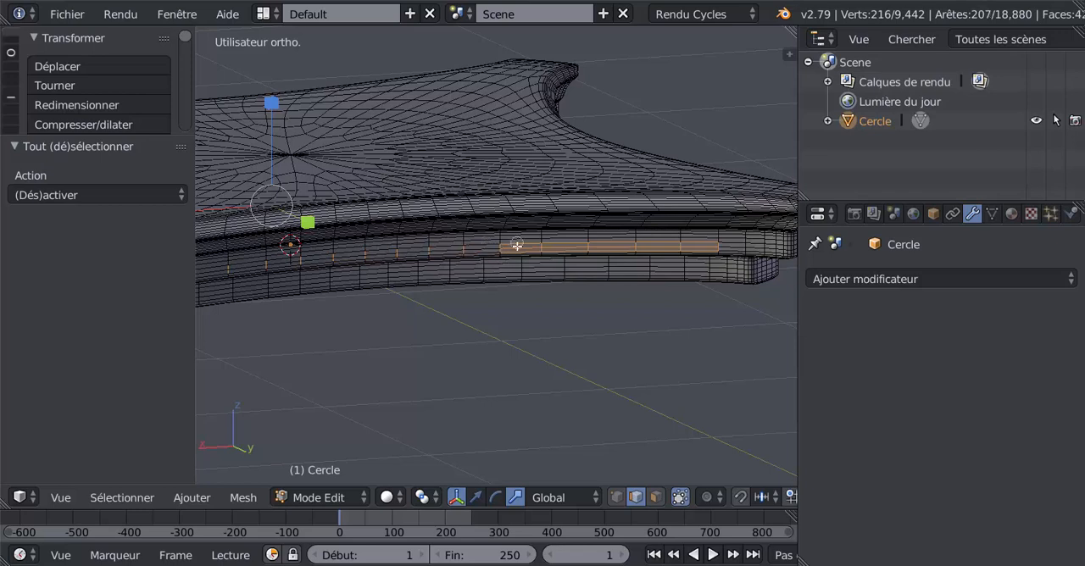
mouse_move(517, 245)
middle_down()
mouse_move(558, 247)
mouse_move(573, 282)
mouse_move(609, 280)
middle_up()
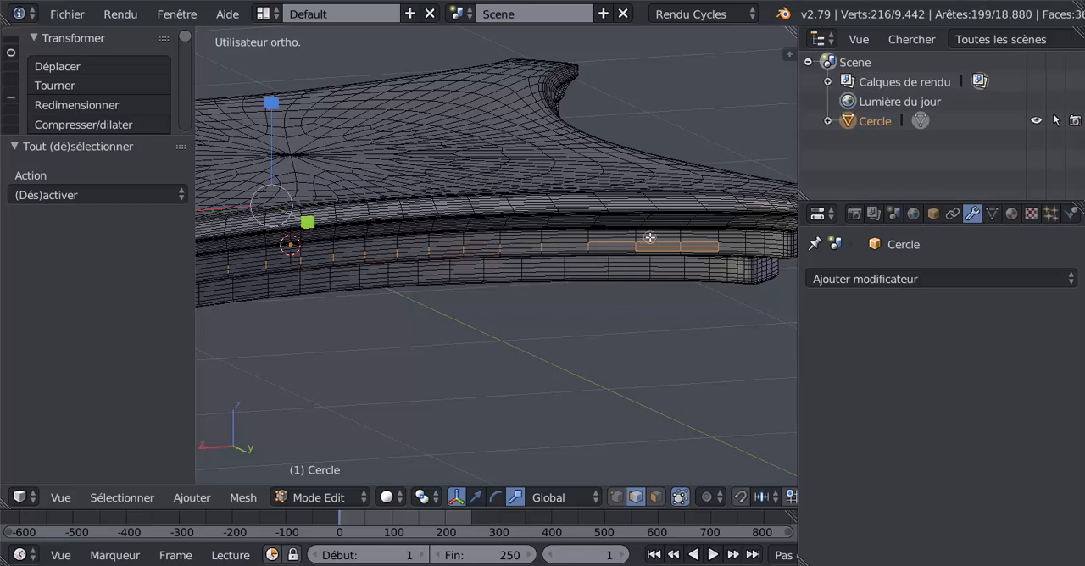
middle_drag(650, 238, 685, 251)
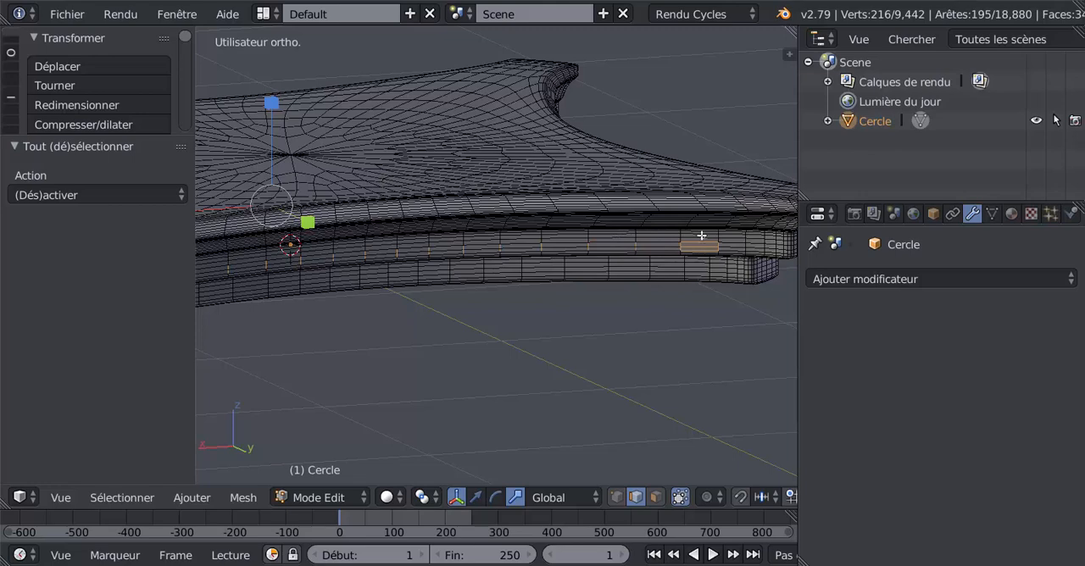
Circle-deselect the lengthwise edges of the band on the slab's -X side, keeping only its vertical edges selected
middle_drag(641, 311, 434, 305)
key(c)
mouse_move(427, 269)
middle_down()
mouse_move(432, 286)
mouse_move(509, 265)
middle_up()
mouse_move(561, 292)
middle_down()
mouse_move(644, 267)
mouse_move(680, 280)
middle_up()
key(Escape)
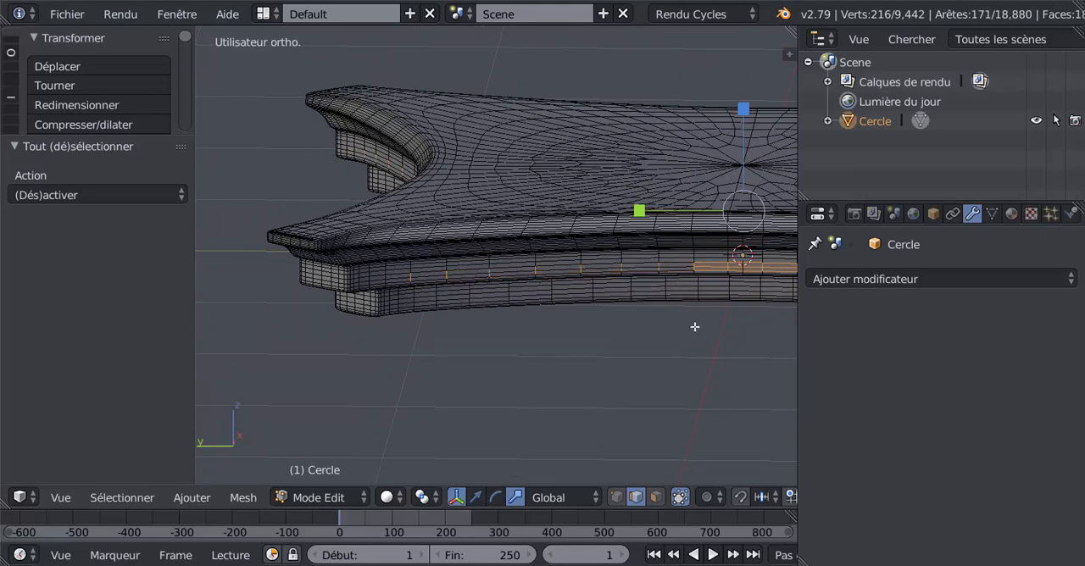
mouse_move(717, 320)
shift+middle_down()
mouse_move(482, 291)
mouse_move(543, 289)
shift+middle_up()
middle_drag(621, 323, 536, 327)
scroll(449, 317, up, 2)
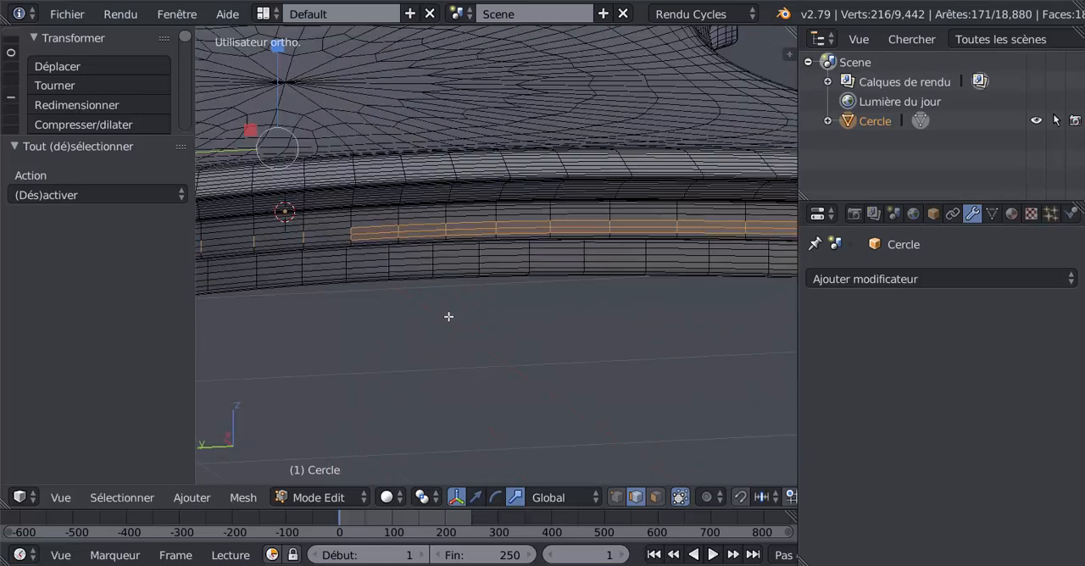
mouse_move(375, 227)
middle_down()
mouse_move(424, 223)
mouse_move(428, 263)
middle_up()
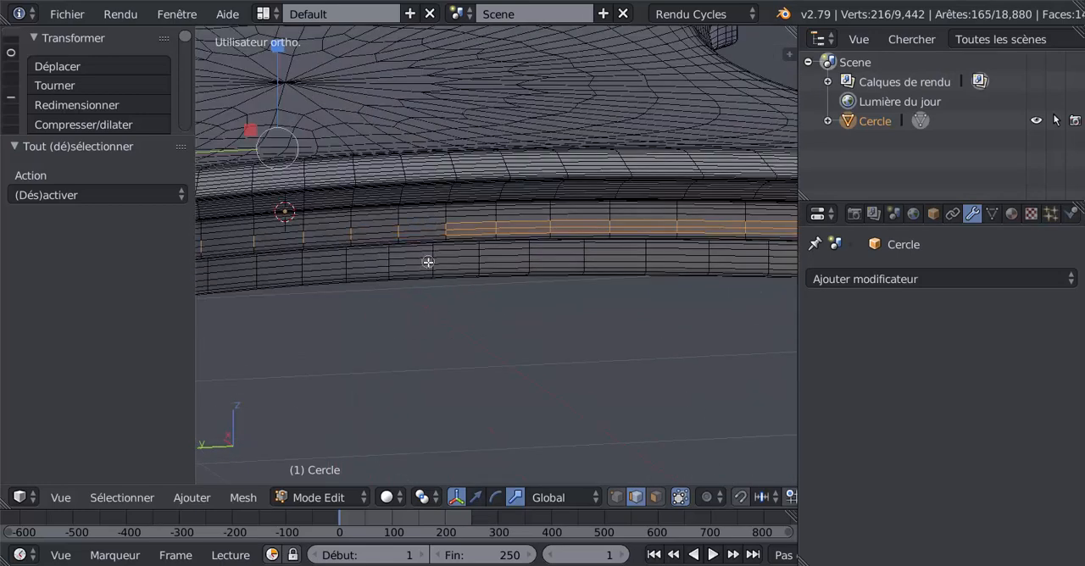
mouse_move(465, 227)
middle_down()
mouse_move(575, 224)
mouse_move(591, 252)
mouse_move(682, 231)
mouse_move(719, 241)
middle_up()
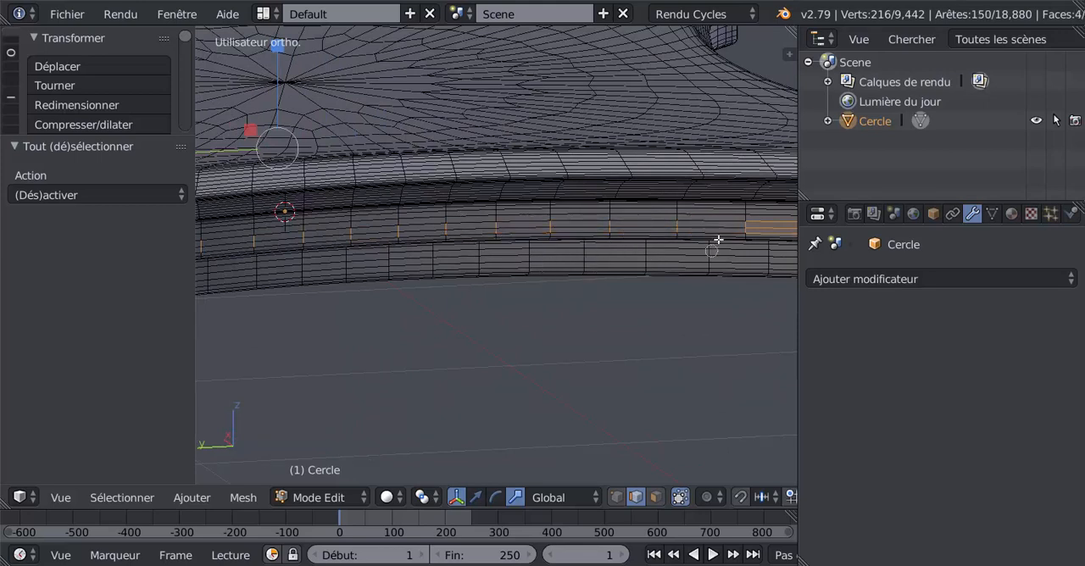
mouse_move(781, 216)
middle_down()
mouse_move(734, 315)
mouse_move(477, 387)
middle_up()
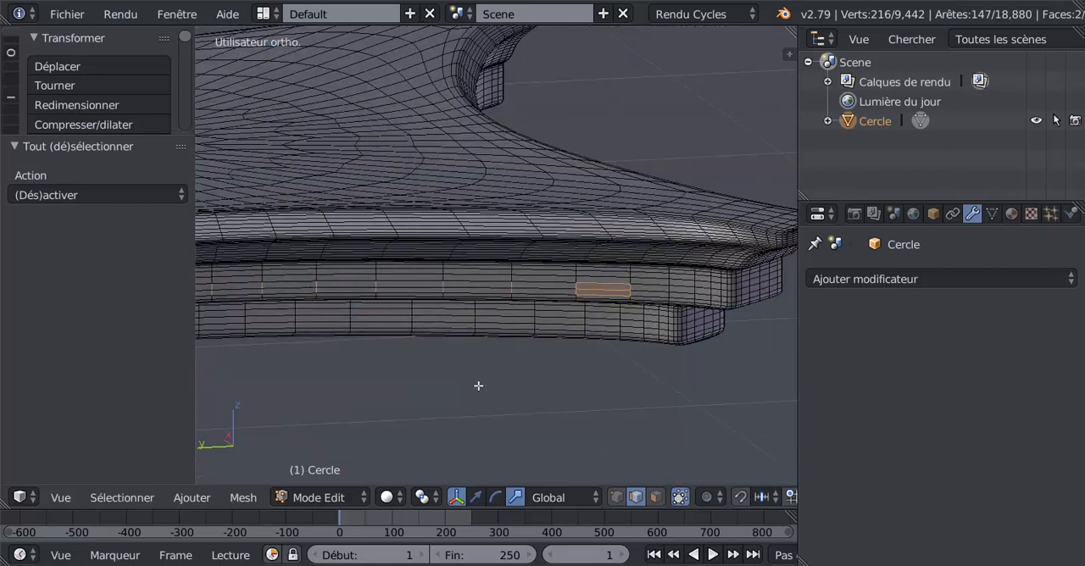
mouse_move(578, 318)
middle_down()
mouse_move(596, 357)
mouse_move(581, 365)
mouse_move(245, 368)
mouse_move(394, 349)
mouse_move(465, 359)
mouse_move(395, 359)
mouse_move(404, 412)
mouse_move(463, 385)
mouse_move(647, 361)
mouse_move(572, 342)
mouse_move(486, 361)
mouse_move(552, 327)
mouse_move(605, 330)
mouse_move(580, 330)
middle_up()
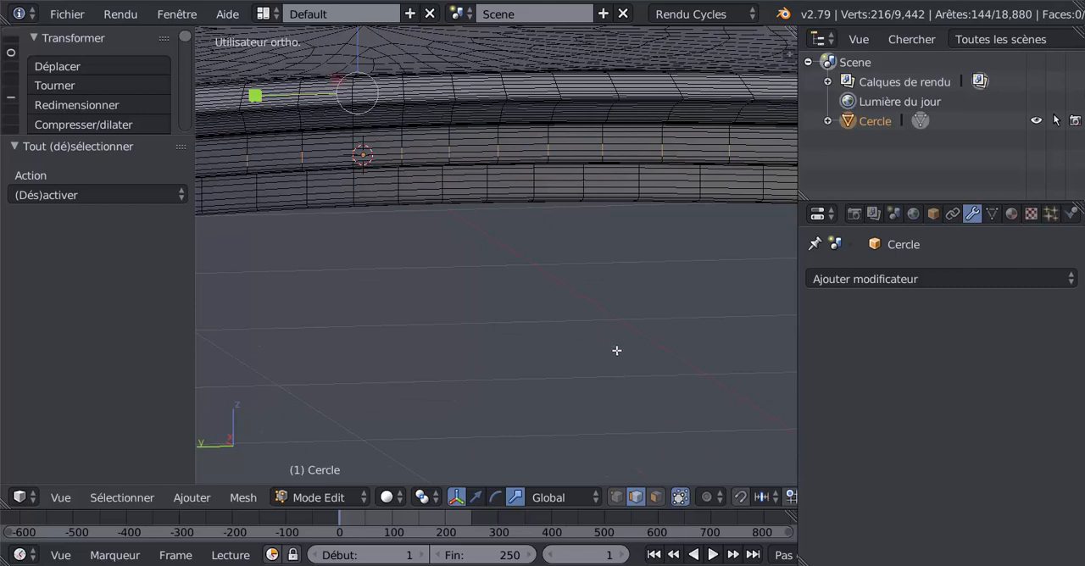
Bevel the selected vertical edges of the slab's middle band by 0.040 with 3 segments and a 0.150 profile
key(ctrl+b)
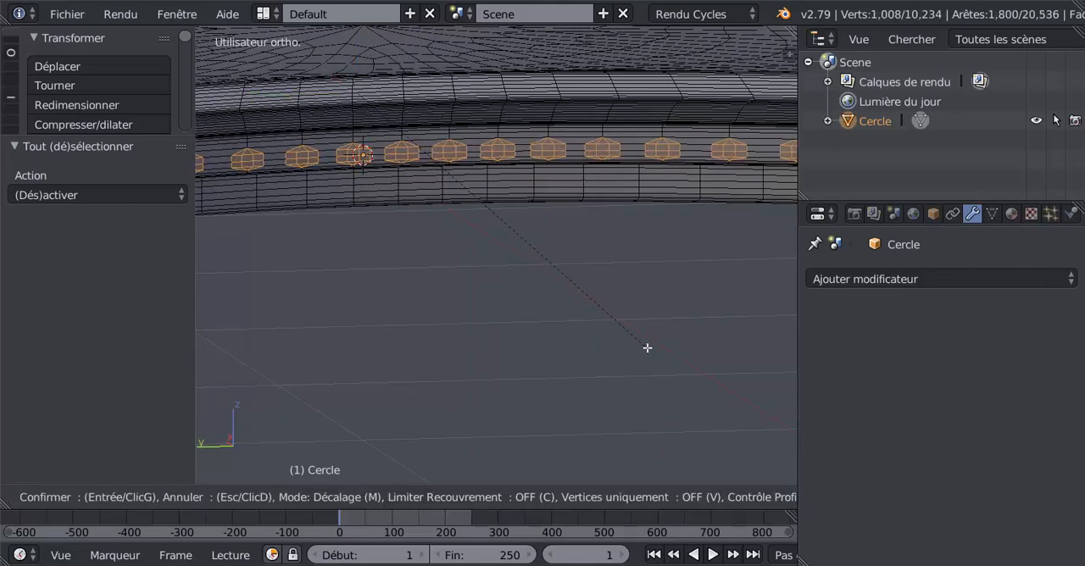
click(647, 349)
middle_drag(613, 368, 506, 381)
scroll(500, 364, down, 5)
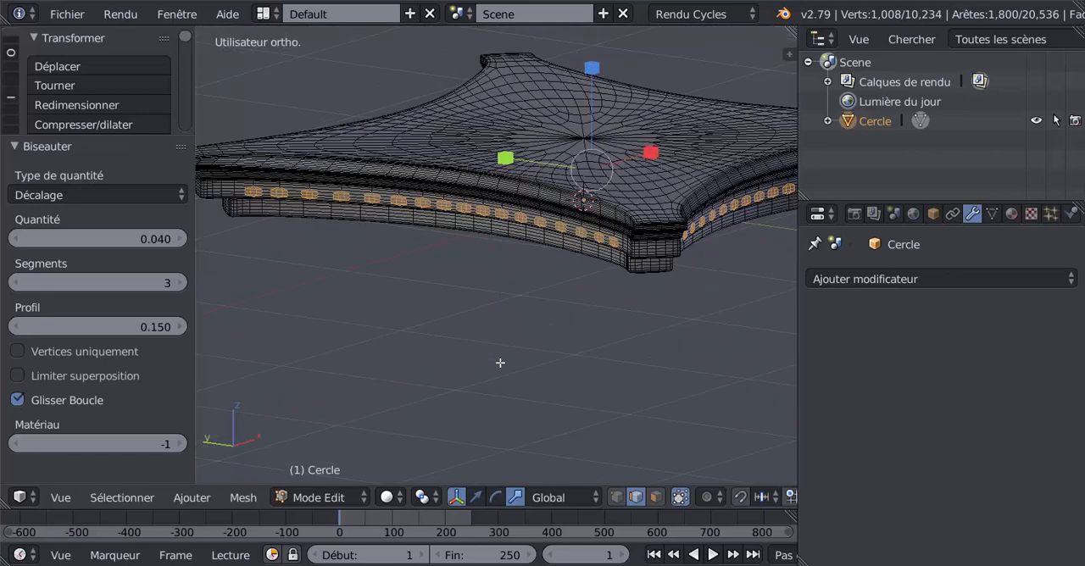
scroll(501, 358, up, 5)
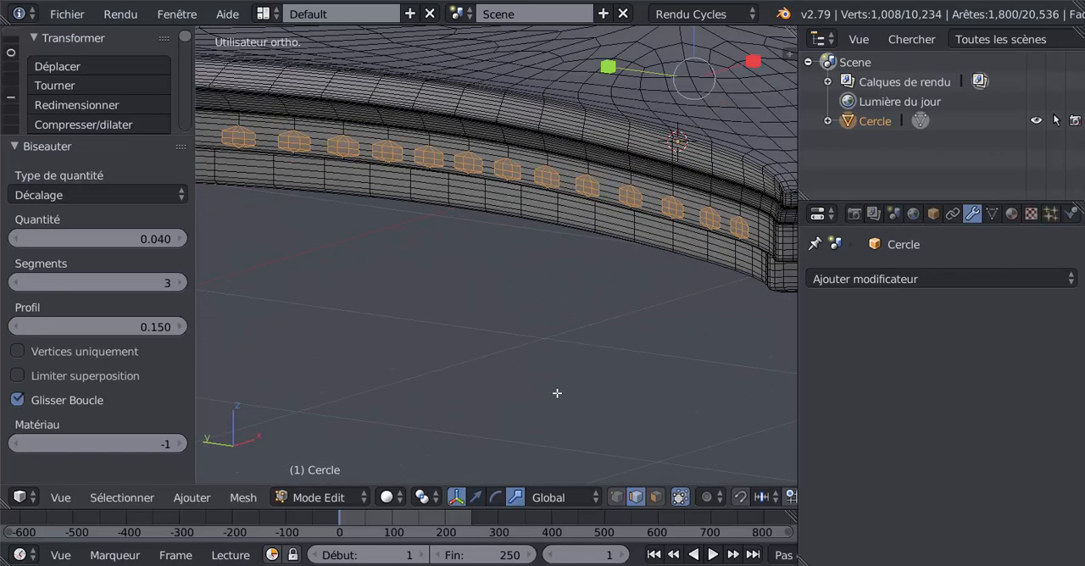
Extrude the selected hexagonal ornament faces on all four sides and scale them to 0.993
key(e)
key(s)
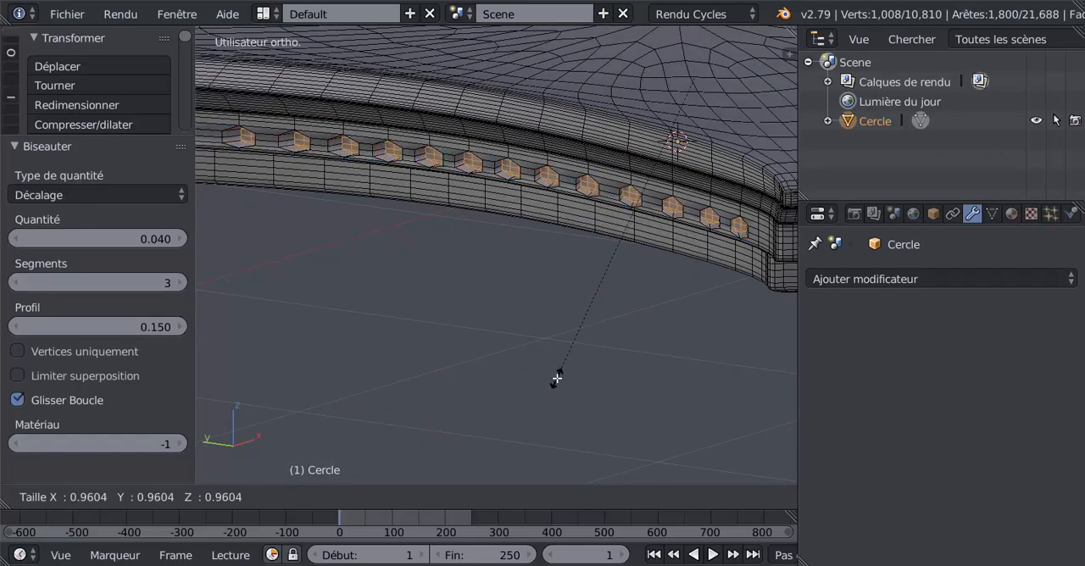
click(558, 392)
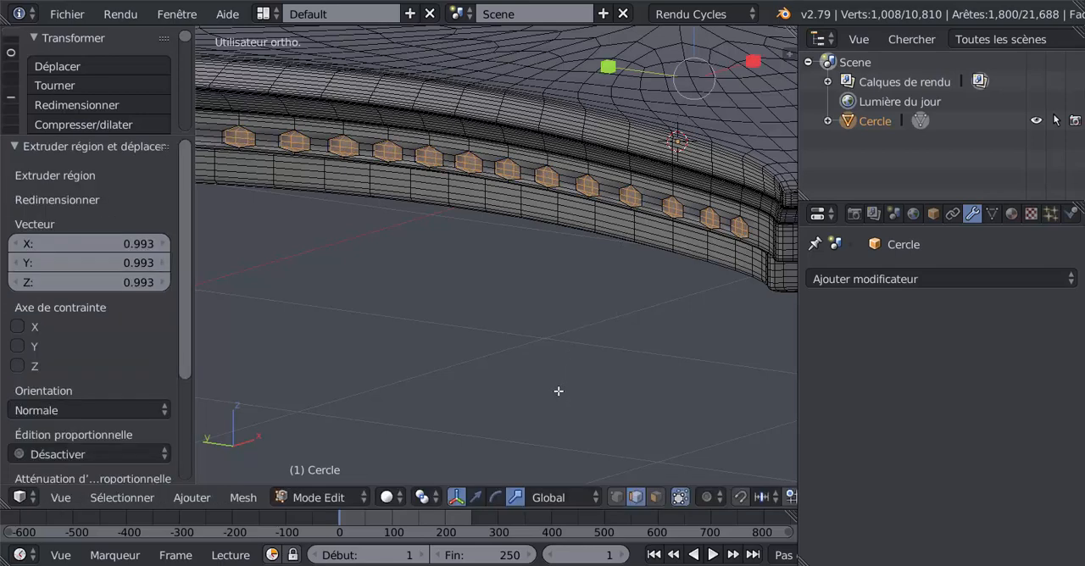
scroll(553, 303, up, 3)
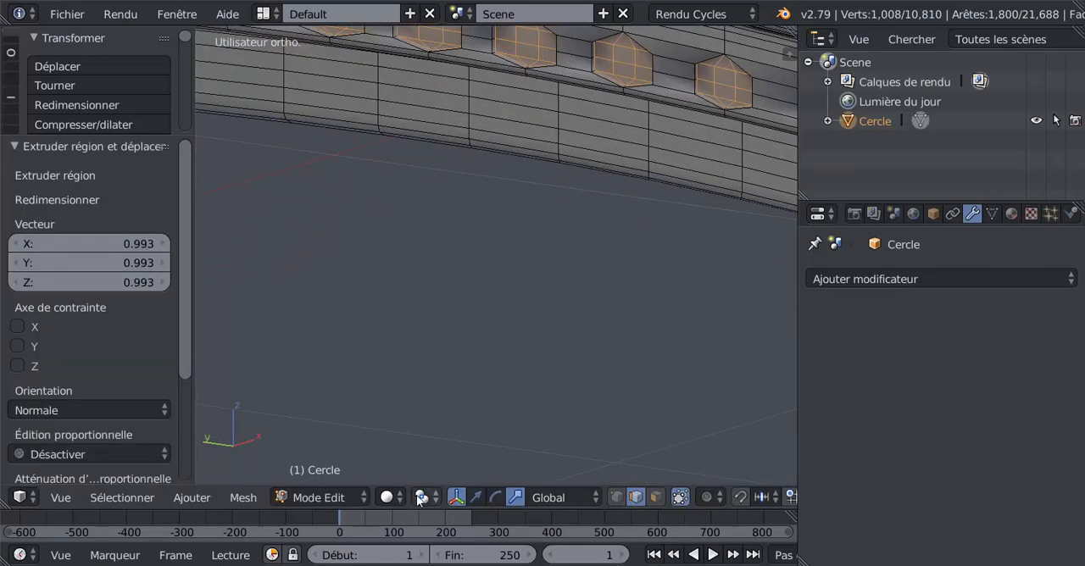
shift+middle_drag(557, 290, 479, 408)
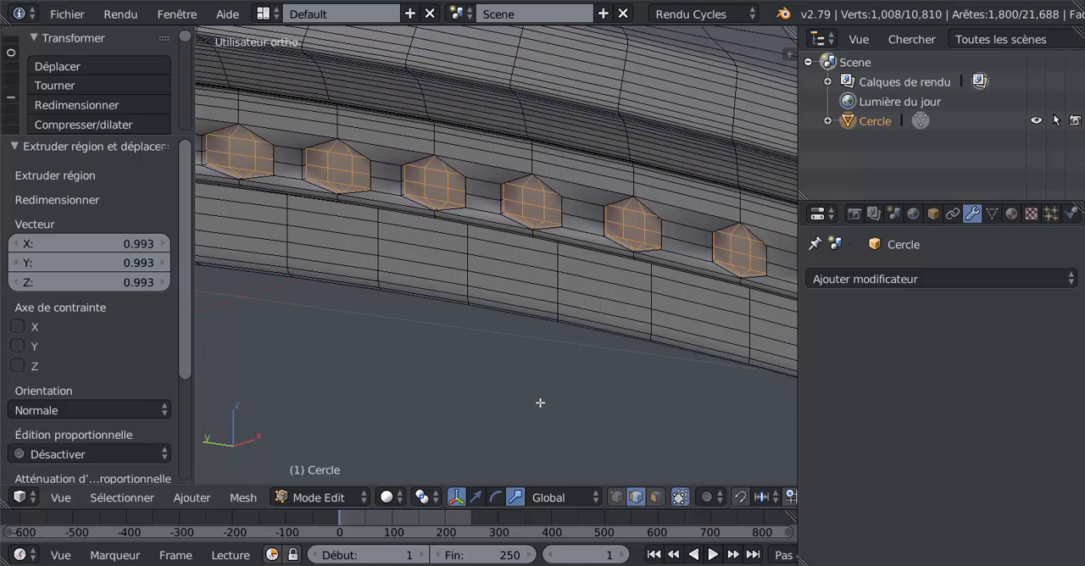
Extrude the hexagonal ornament faces once more at scale 0.976 and inset them by 0.010
key(e)
key(s)
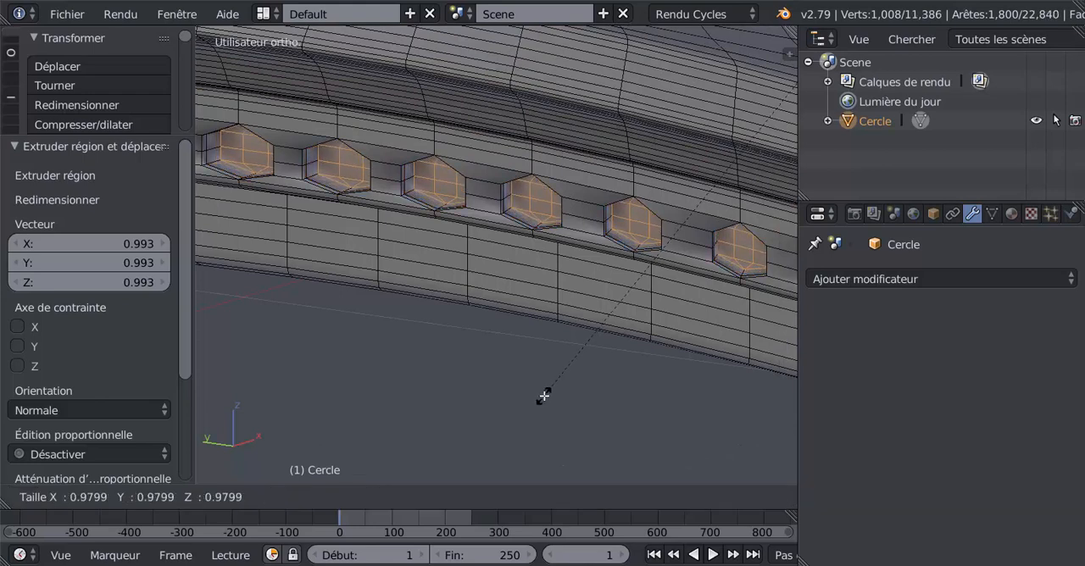
click(546, 387)
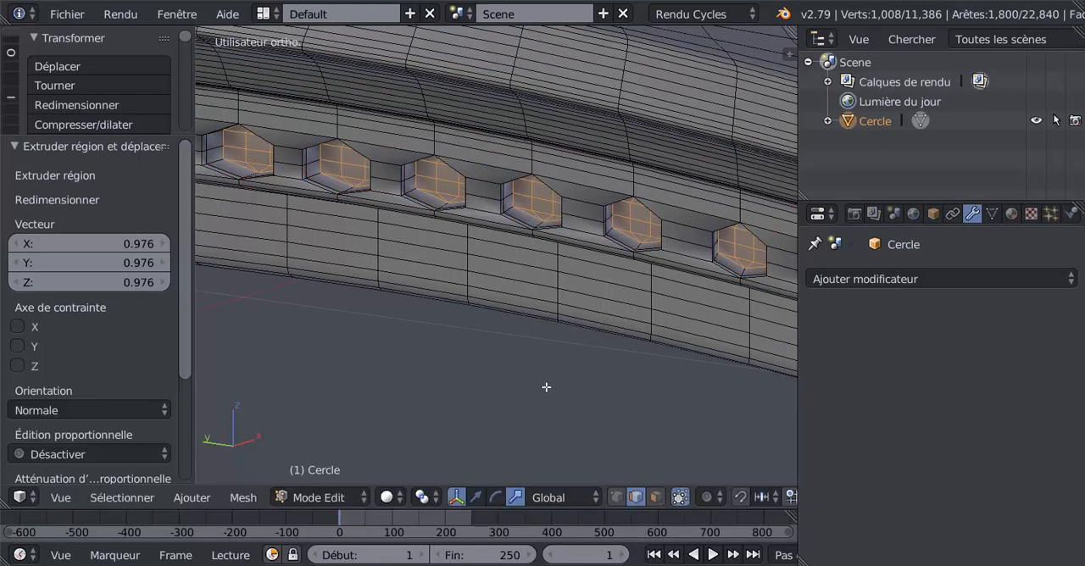
key(i)
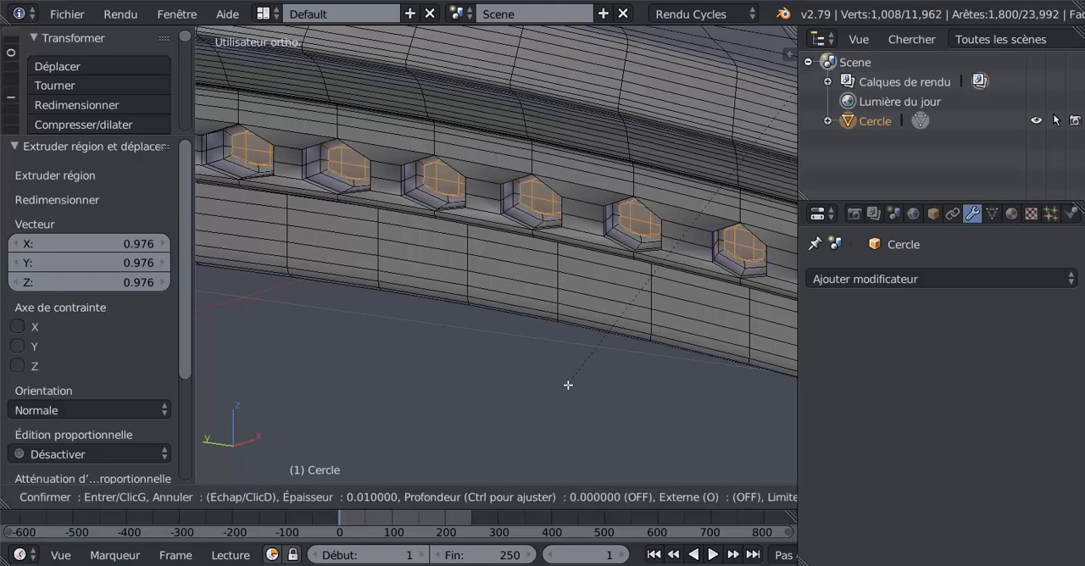
click(568, 385)
key(Tab)
scroll(568, 388, down, 5)
middle_drag(442, 412, 417, 341)
key(Tab)
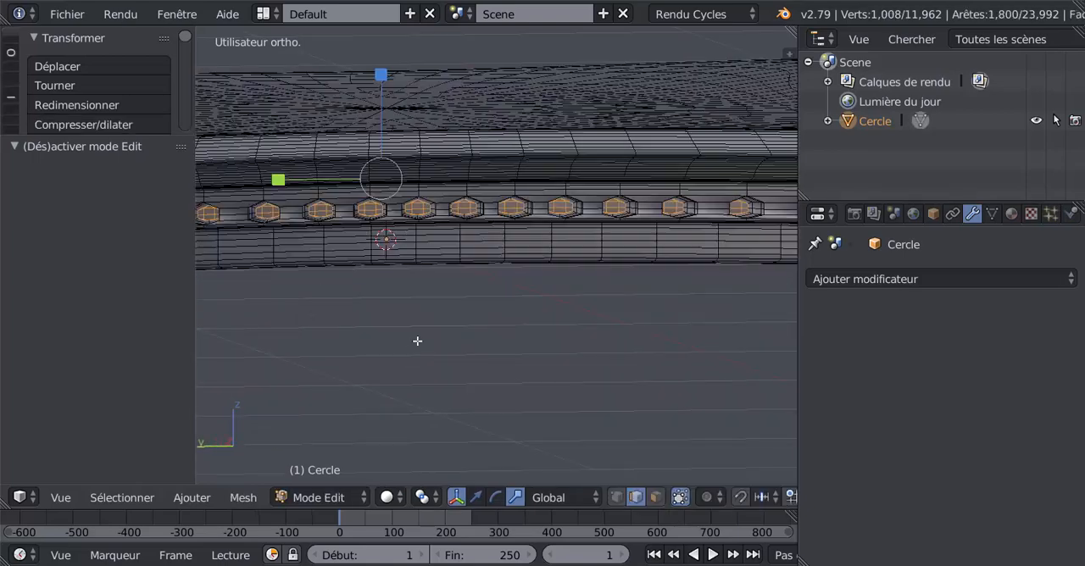
Slide the horizontal edge loop running through the middle of the ornaments upward with a factor of -0.852
scroll(518, 363, up, 7)
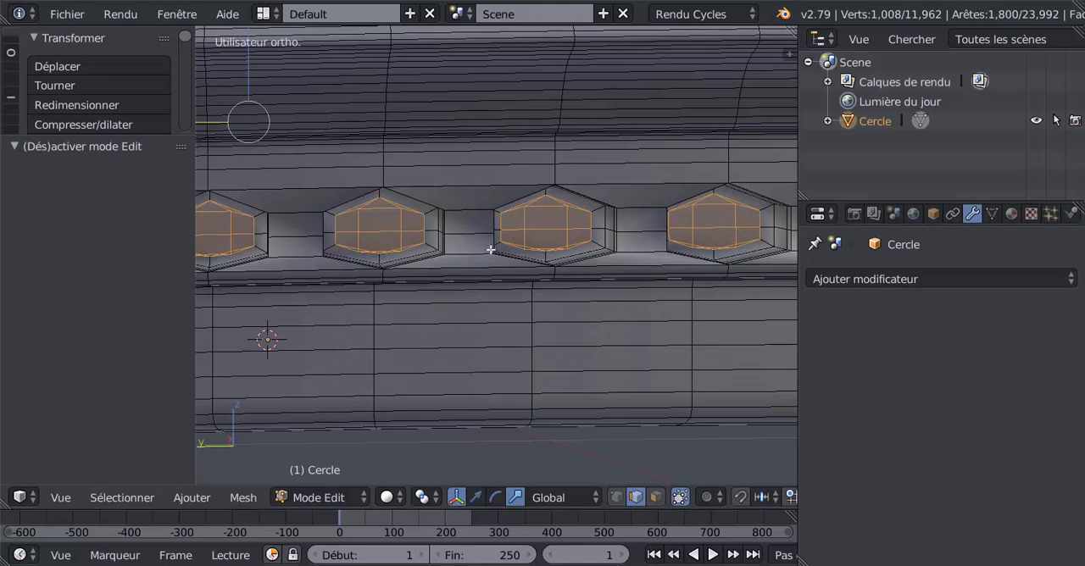
alt+right_click(486, 237)
scroll(480, 356, down, 4)
scroll(488, 342, up, 3)
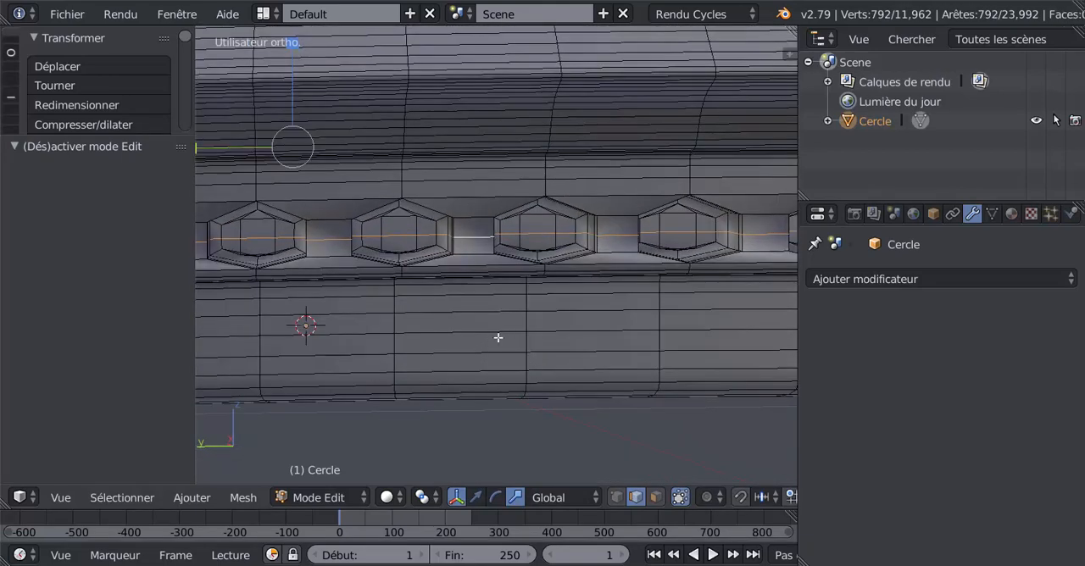
key(g)
key(g)
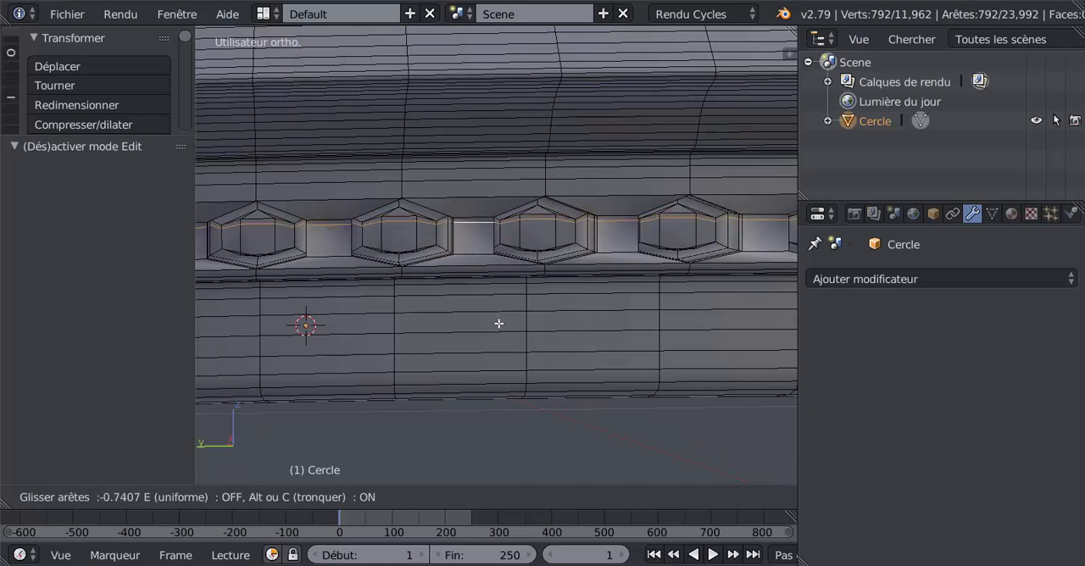
click(500, 322)
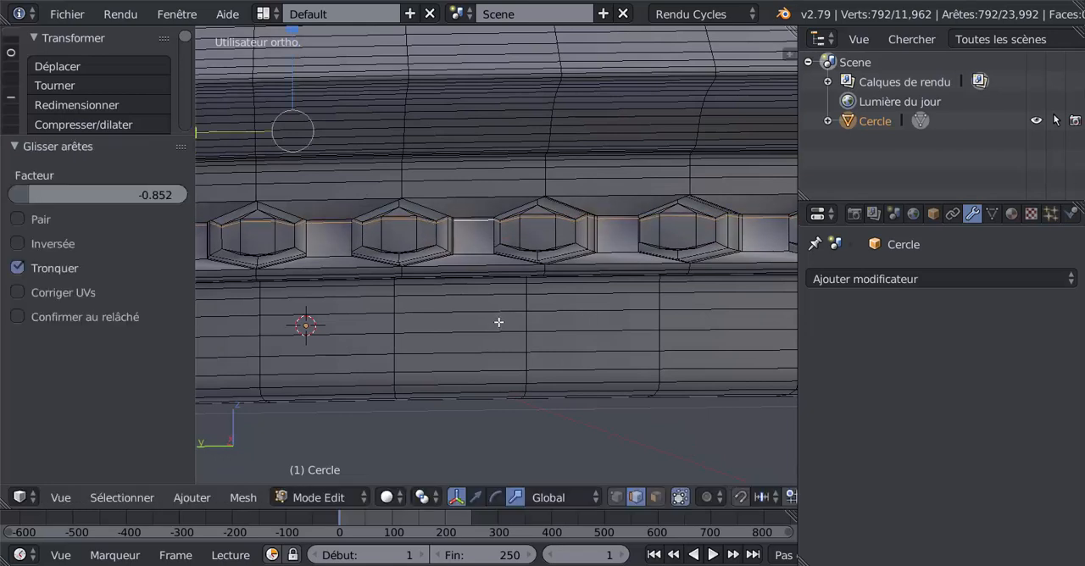
Add a horizontal loop cut through the ornaments, slid to about -0.76 near their lower edges, and inspect the slab in Object Mode
key(ctrl+r)
click(494, 246)
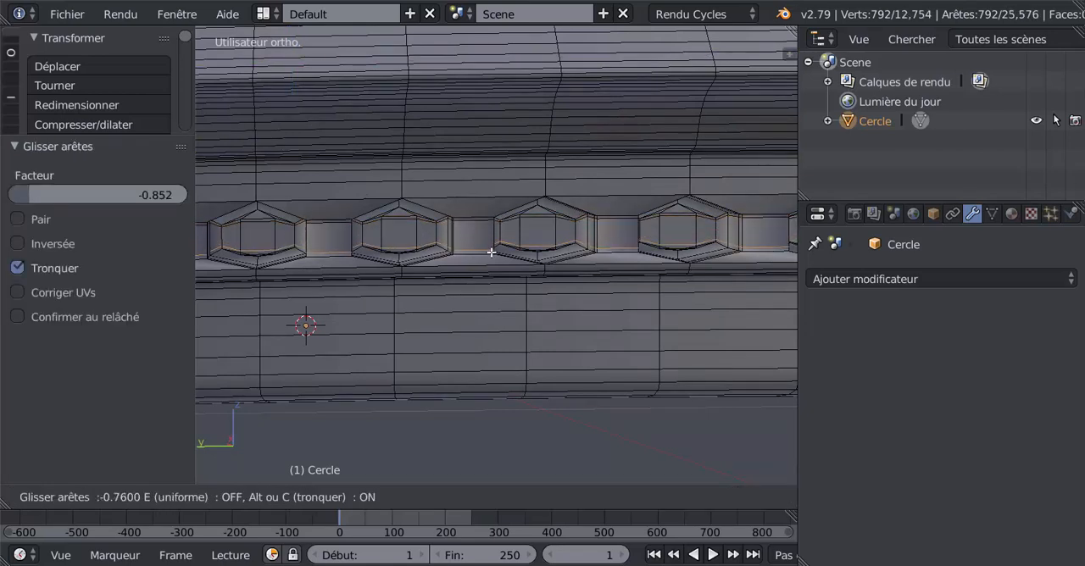
click(491, 253)
key(Tab)
middle_drag(490, 306, 414, 360)
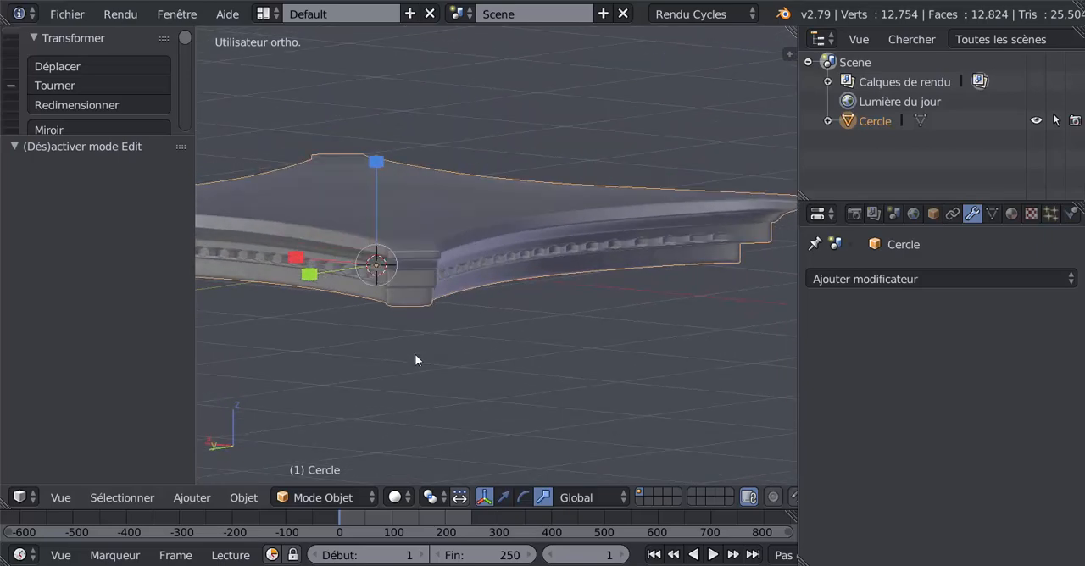
middle_drag(562, 294, 530, 351)
Select the outermost rounded-square edge loop on the slab's top face and rip it without moving it
key(Tab)
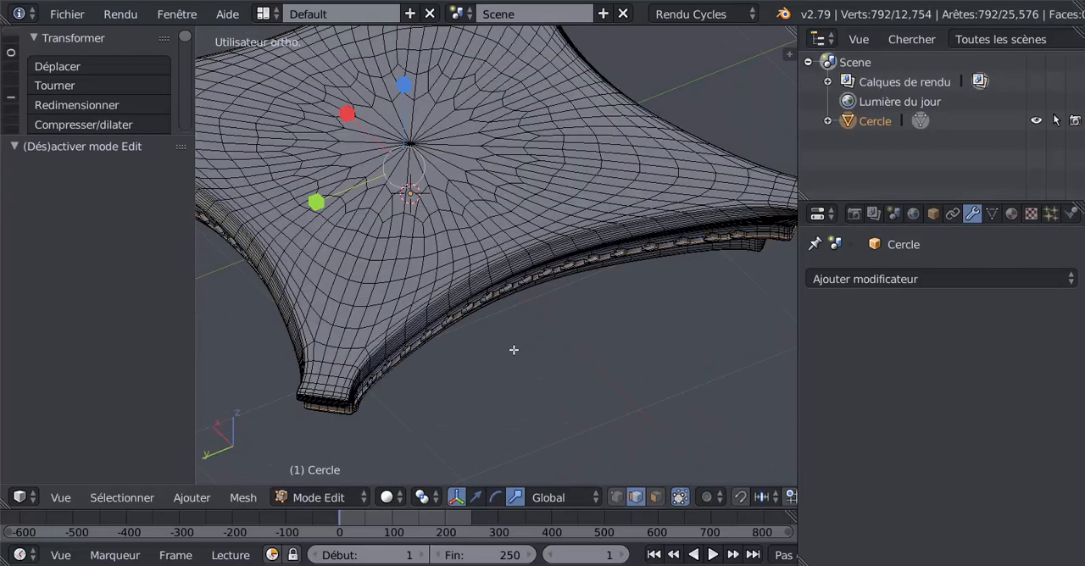
middle_drag(594, 312, 542, 403)
scroll(543, 403, up, 3)
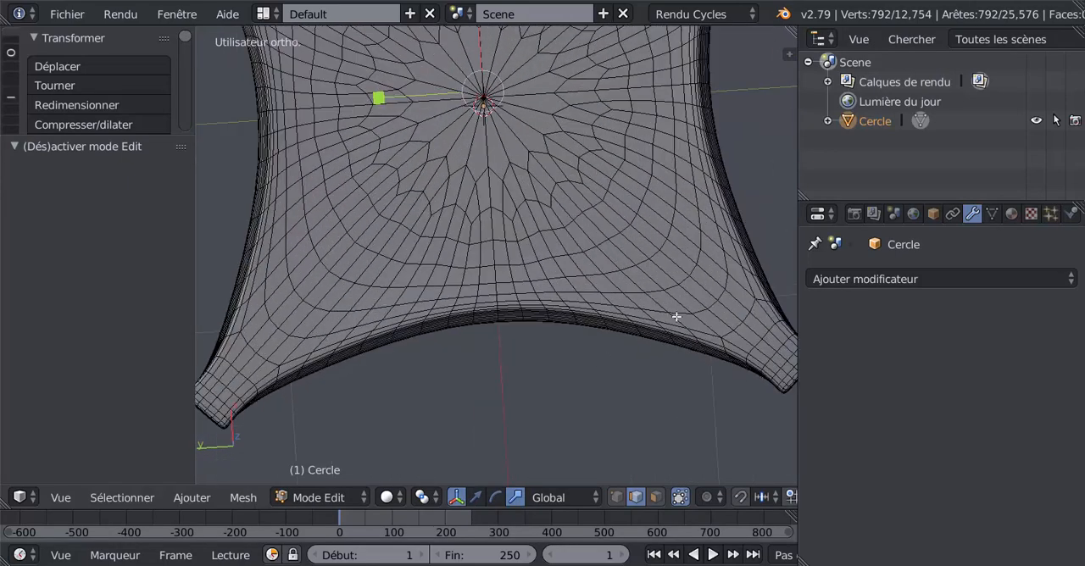
shift+middle_drag(606, 367, 531, 342)
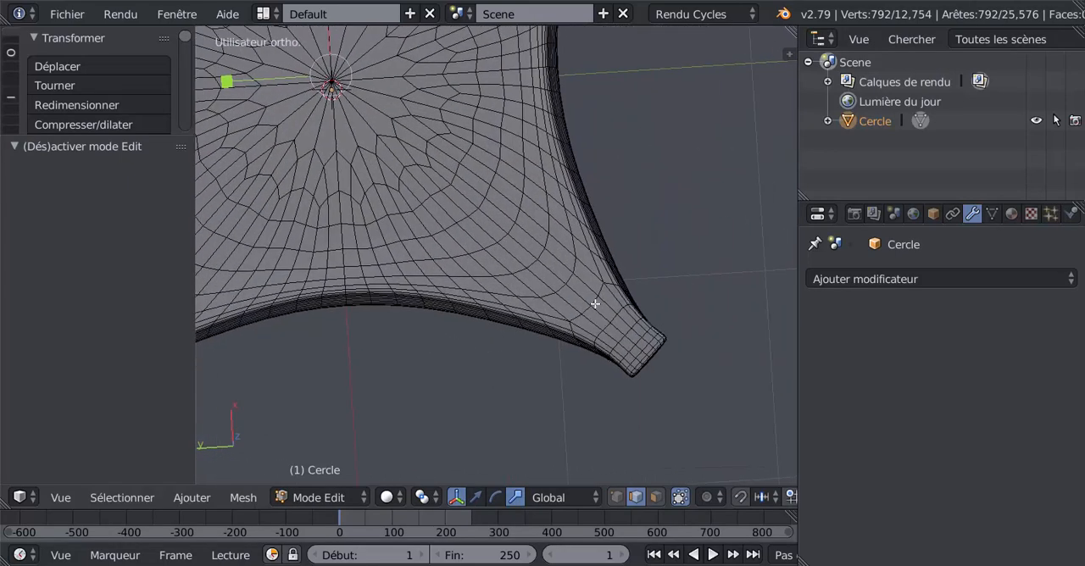
alt+right_click(568, 273)
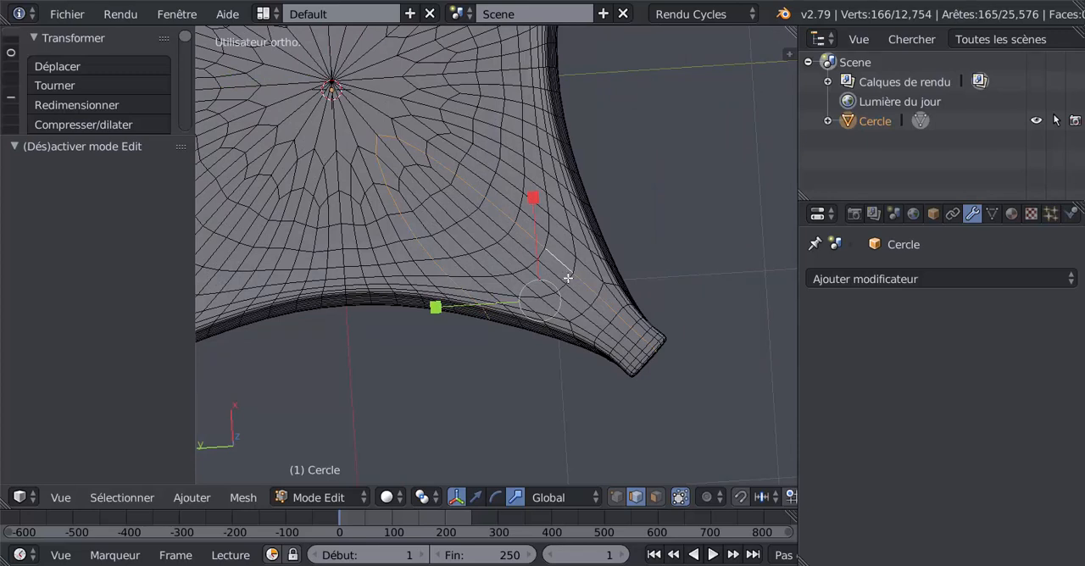
alt+right_click(568, 278)
alt+scroll(566, 284, down, 1)
scroll(566, 284, down, 4)
shift+middle_drag(623, 252, 661, 283)
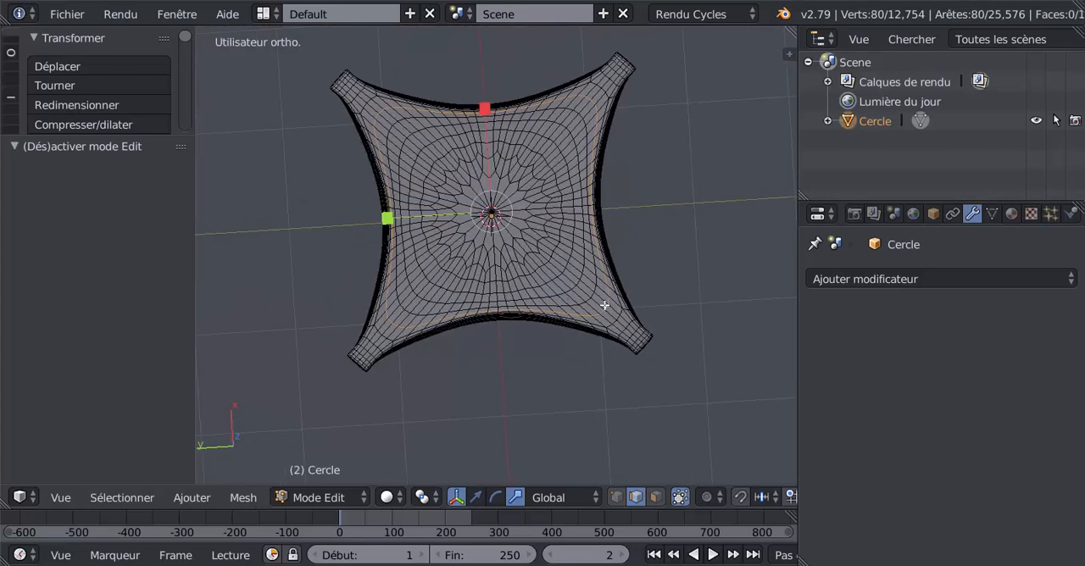
scroll(608, 305, up, 3)
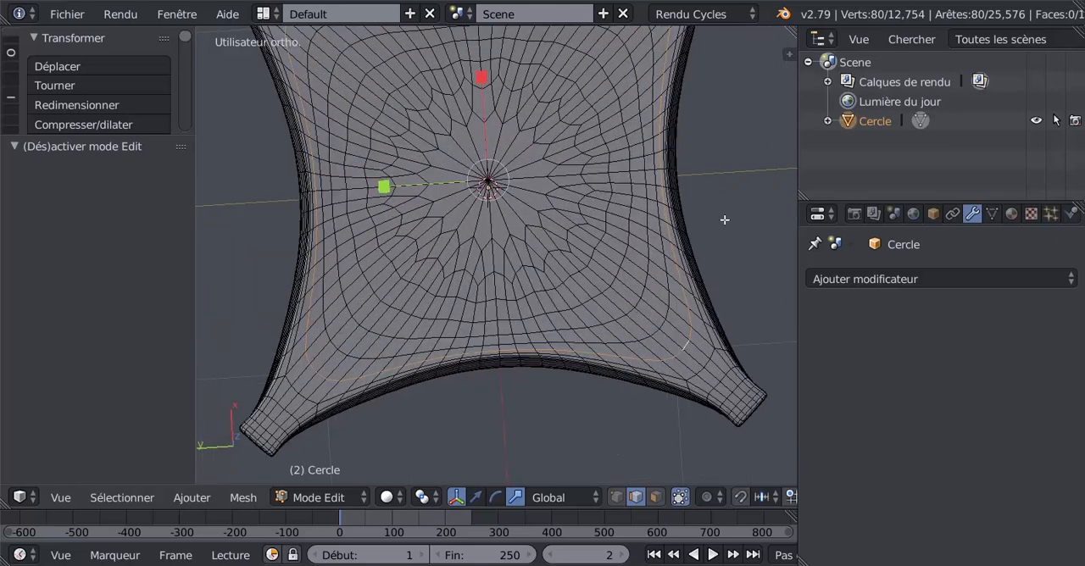
scroll(728, 216, down, 3)
key(v)
right_click(666, 250)
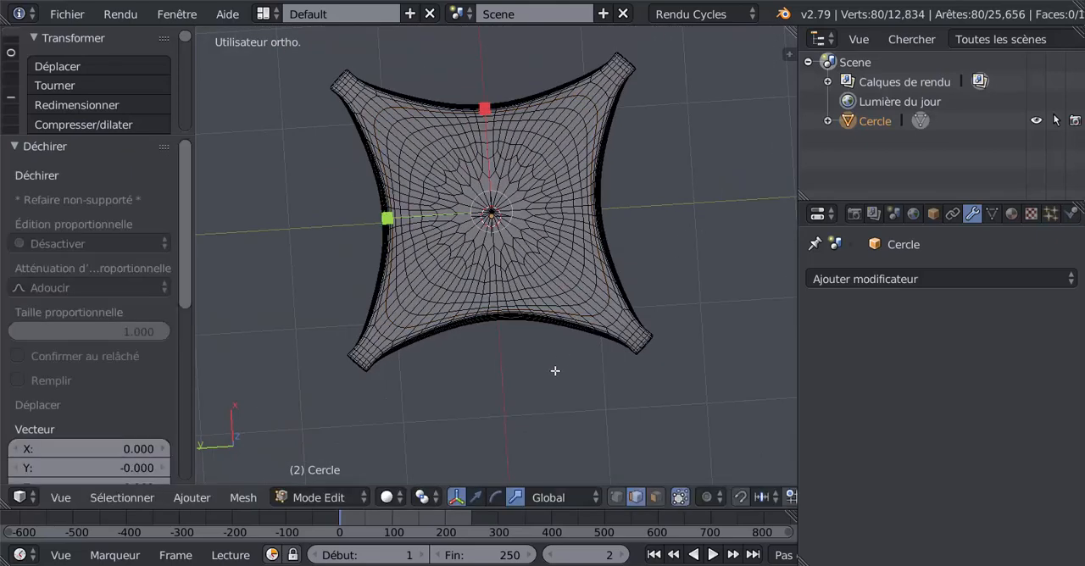
Select all geometry linked to the detached centre patch of the top face and delete its vertices
right_click(529, 252)
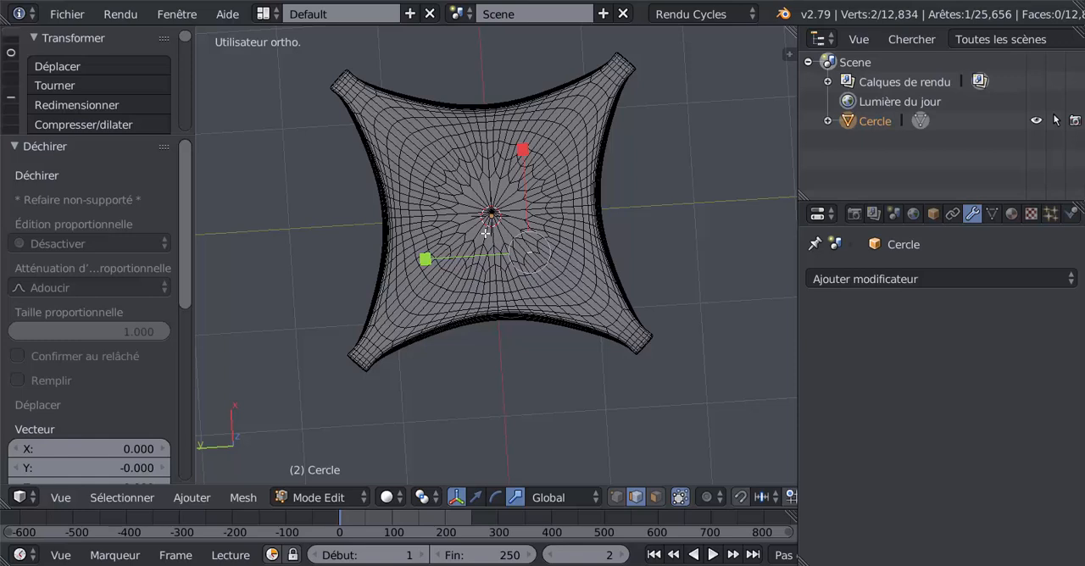
key(ctrl+l)
key(x)
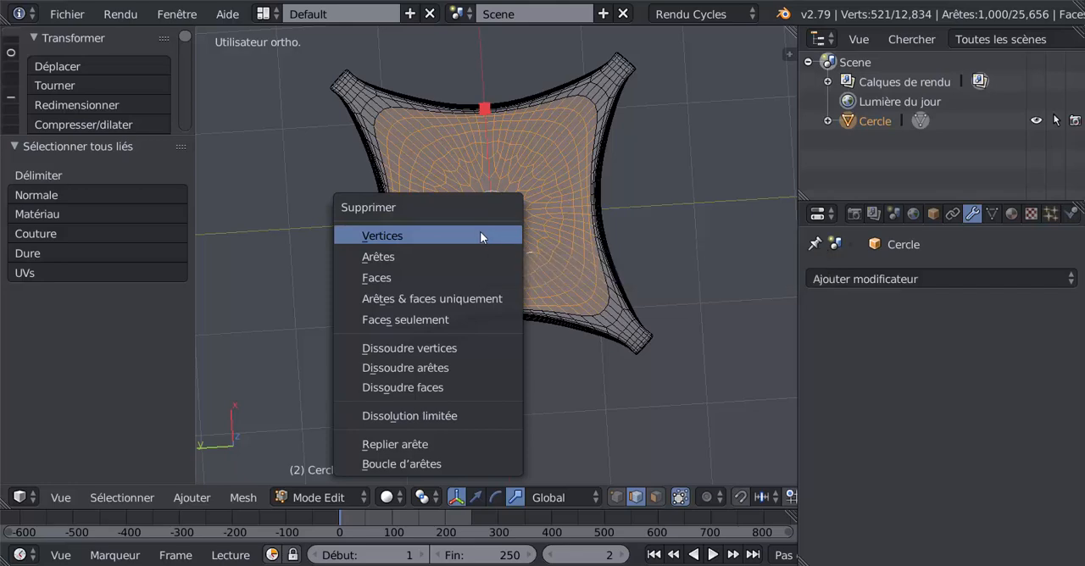
click(480, 231)
Select the border loop of the opening in the top face and extrude it inward, scaled to 0.481
middle_drag(574, 293, 615, 258)
scroll(645, 260, up, 2)
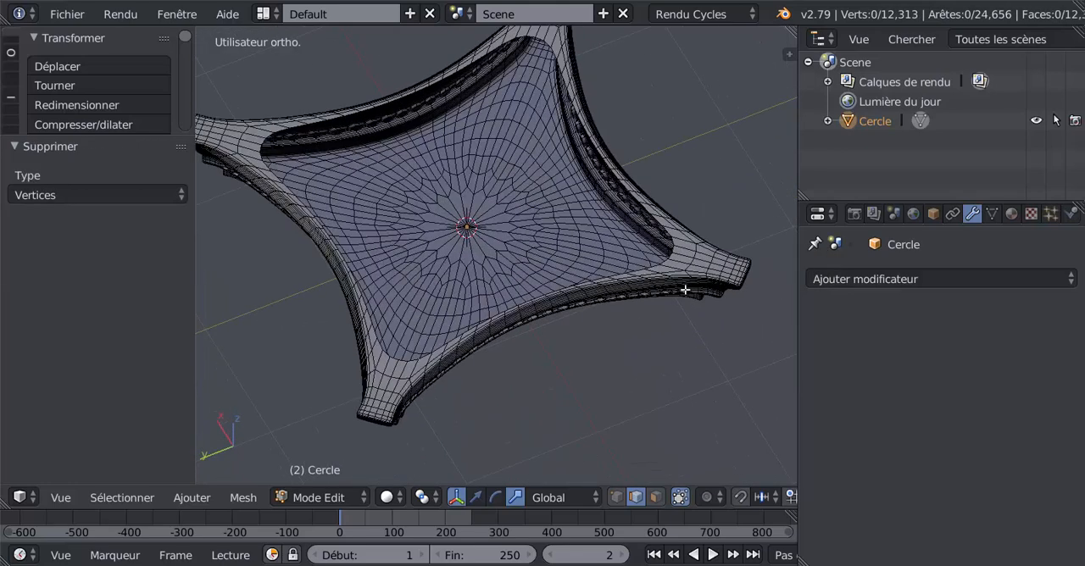
right_click(668, 264)
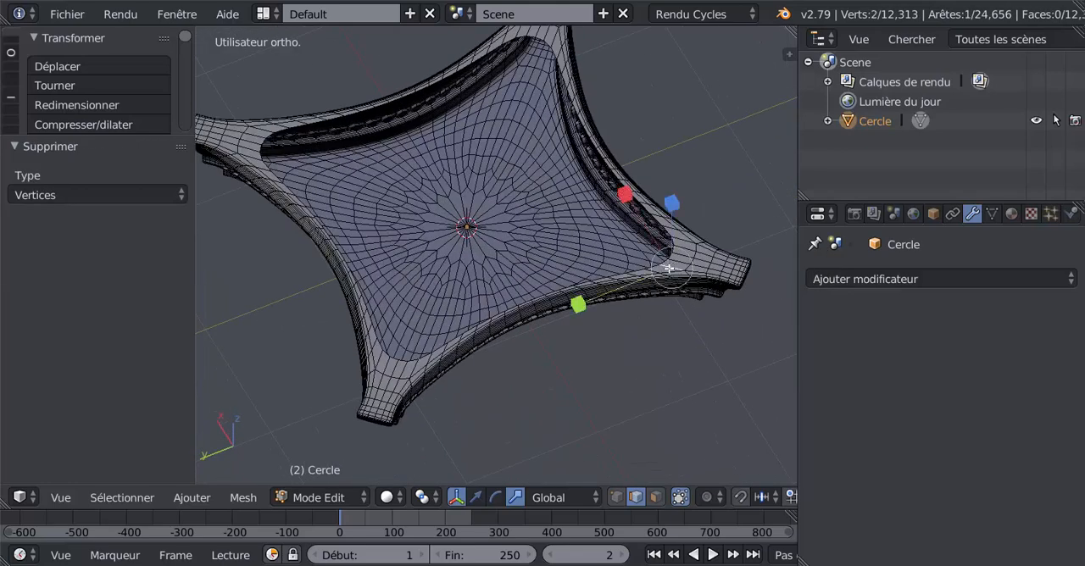
alt+right_click(424, 357)
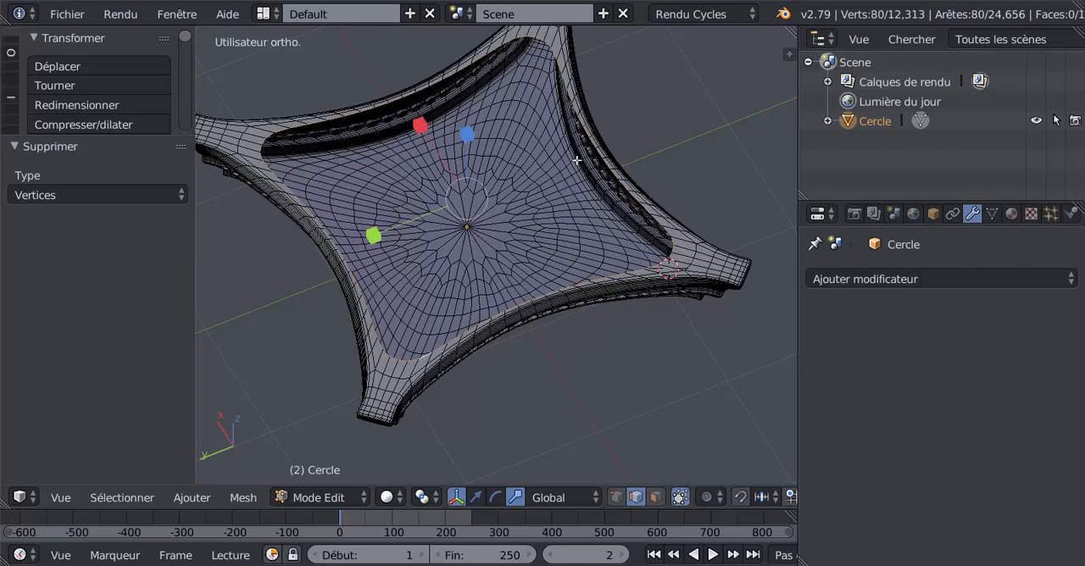
key(e)
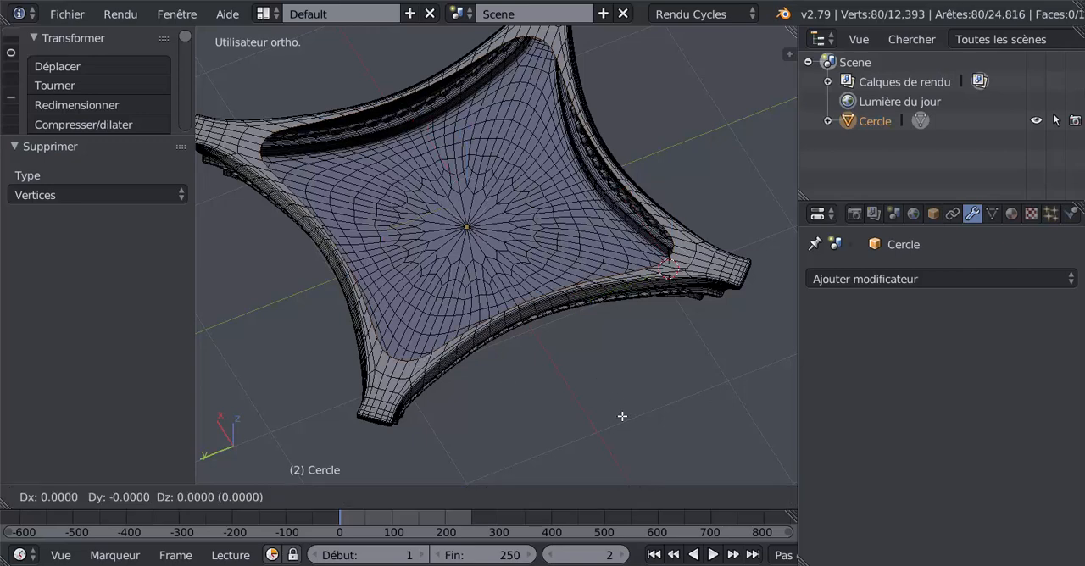
key(s)
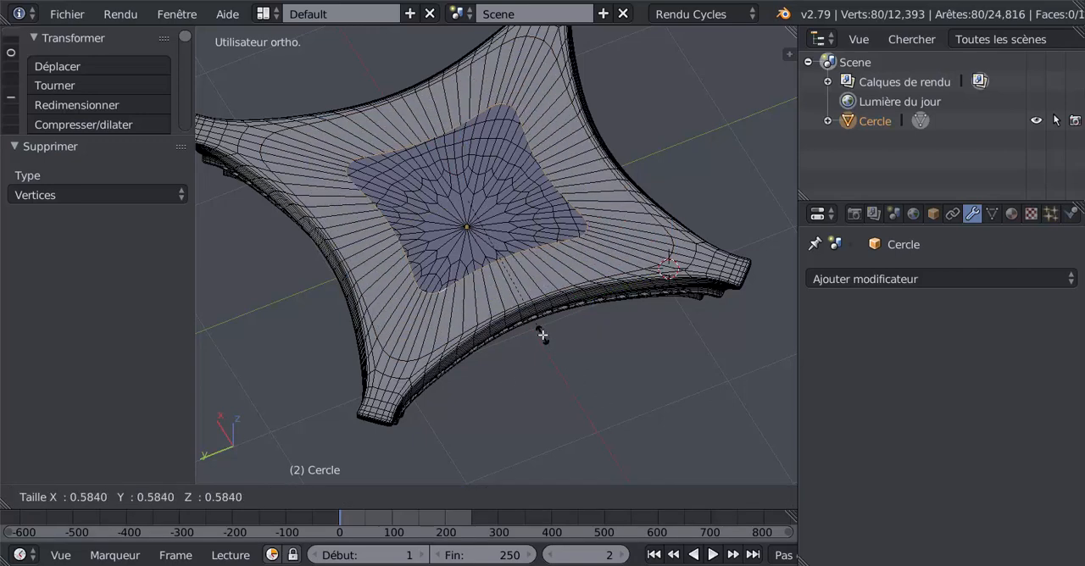
click(529, 311)
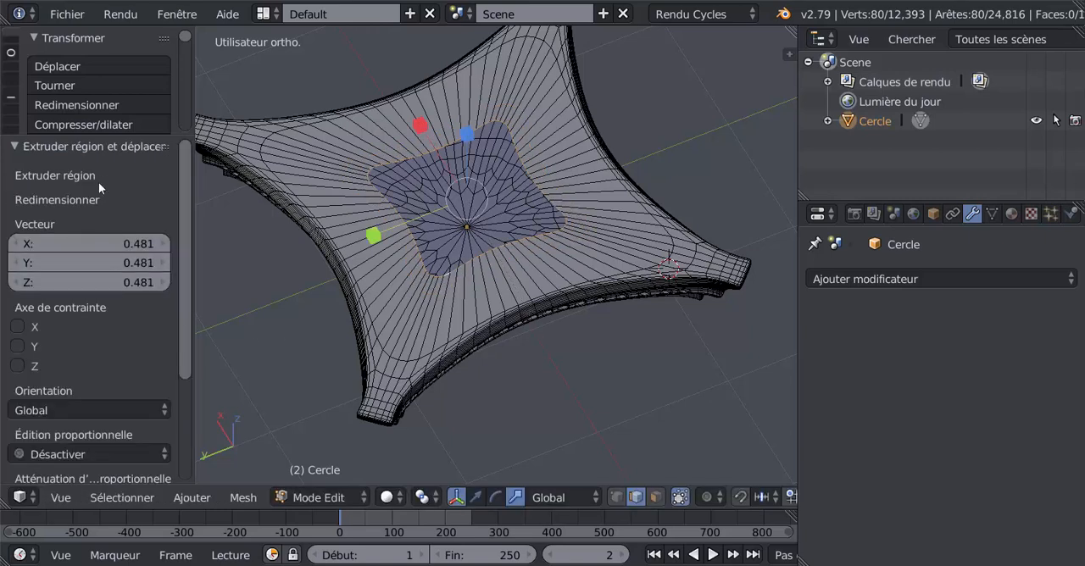
Reshape the extruded inner border loop into a circle with the LoopTools Circle operation
drag(142, 136, 142, 222)
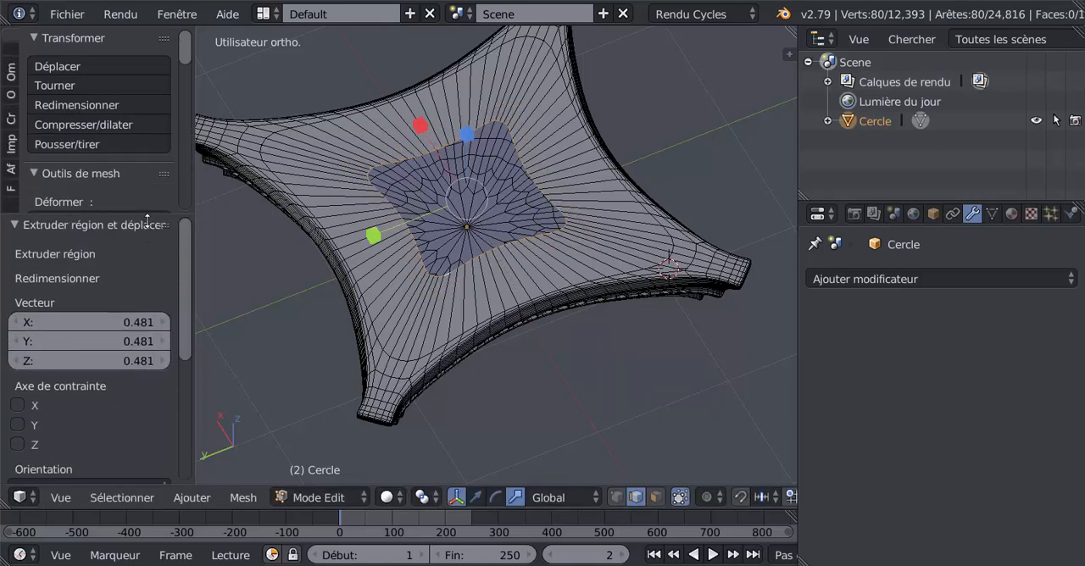
drag(186, 57, 220, 153)
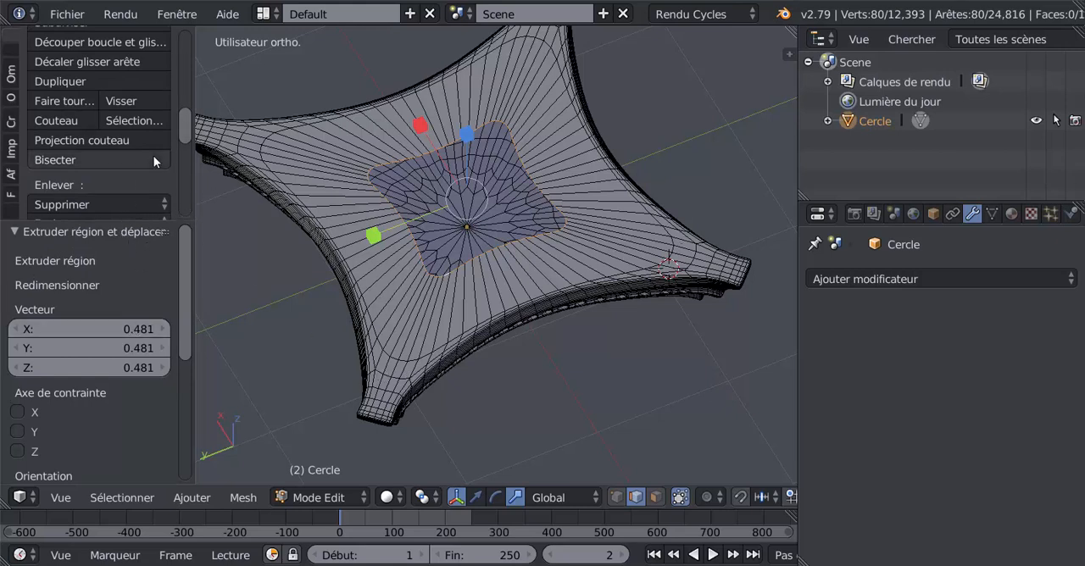
drag(187, 132, 188, 194)
click(78, 93)
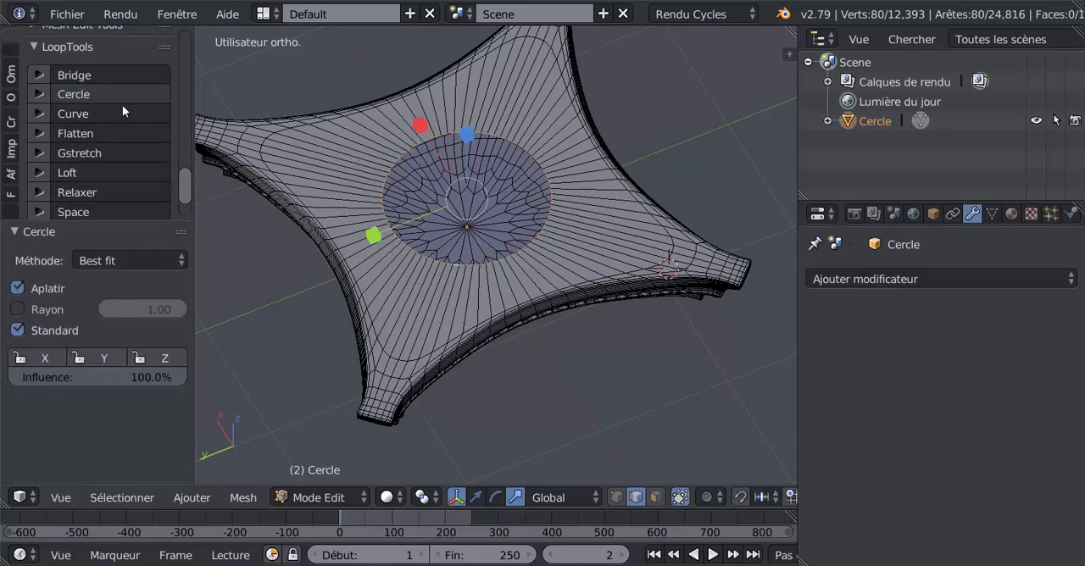
Scale the circular border loop of the slab's top opening up by a factor of 1.516
scroll(599, 326, up, 2)
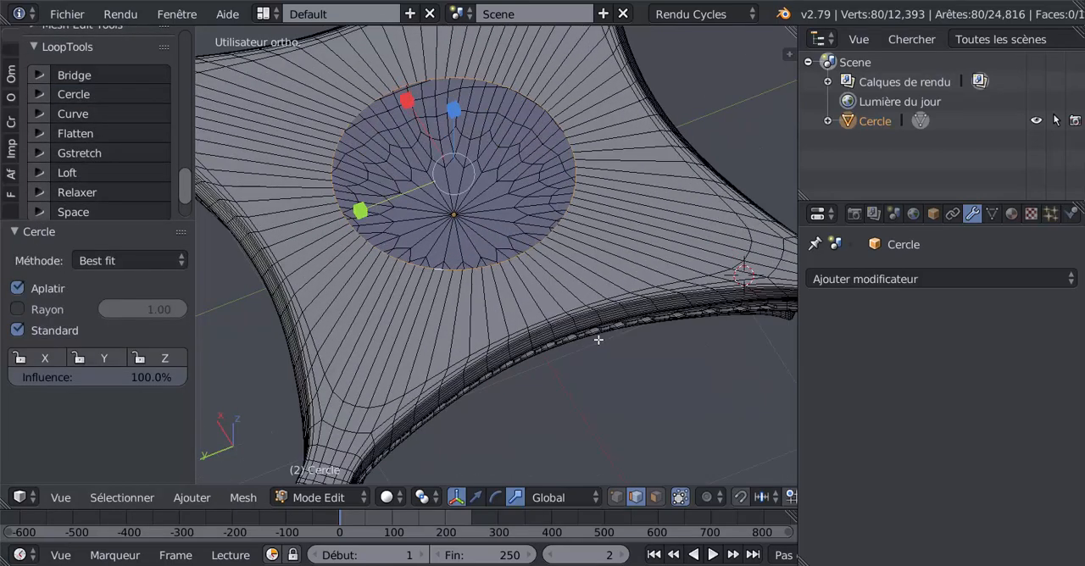
shift+middle_drag(556, 389, 595, 395)
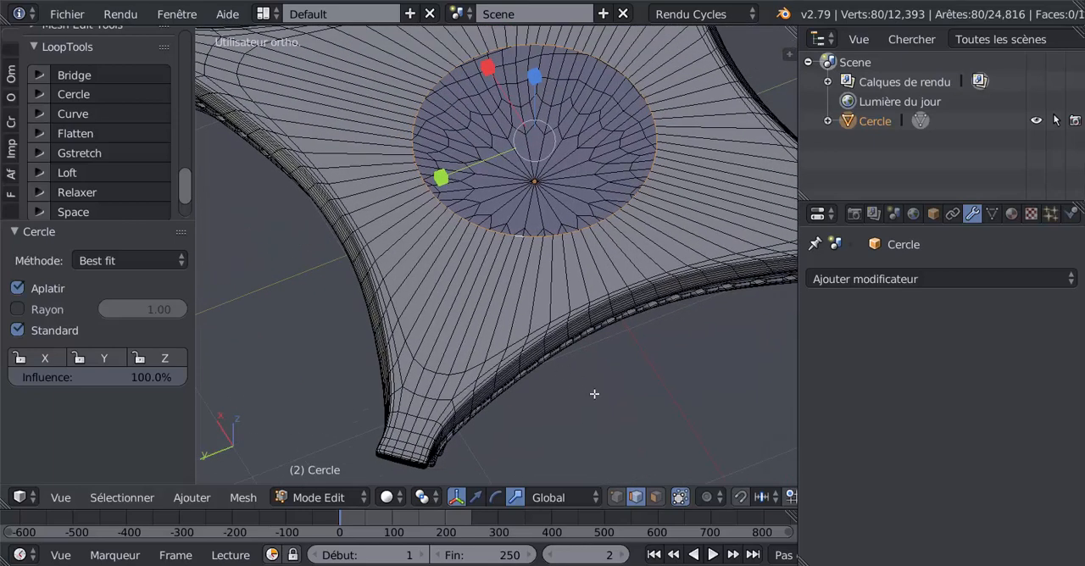
key(s)
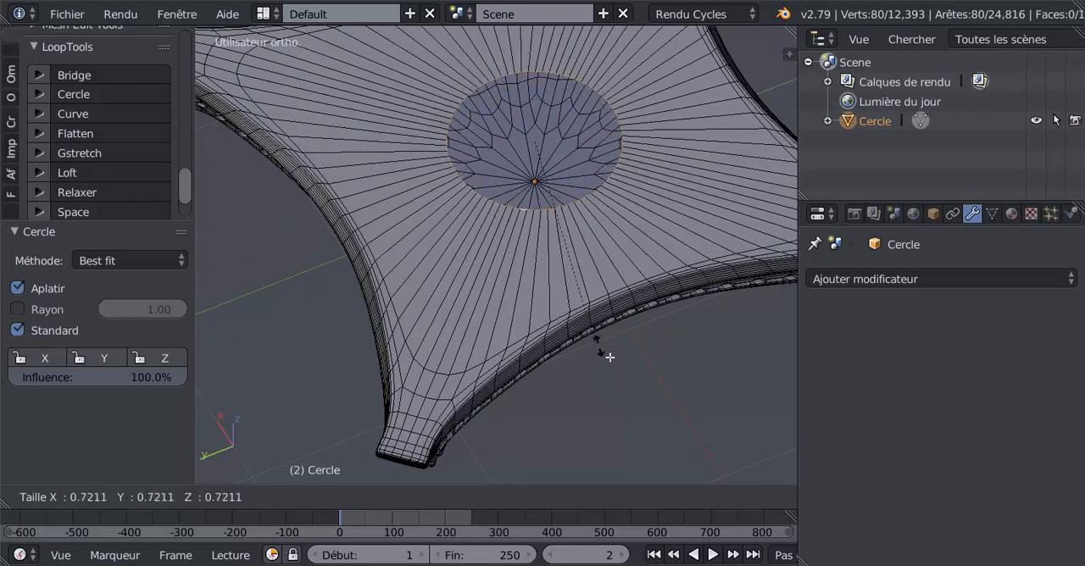
click(723, 91)
Extrude the enlarged circular loop and scale it to 0, closing the top face at its centre
scroll(672, 122, down, 4)
text(e)
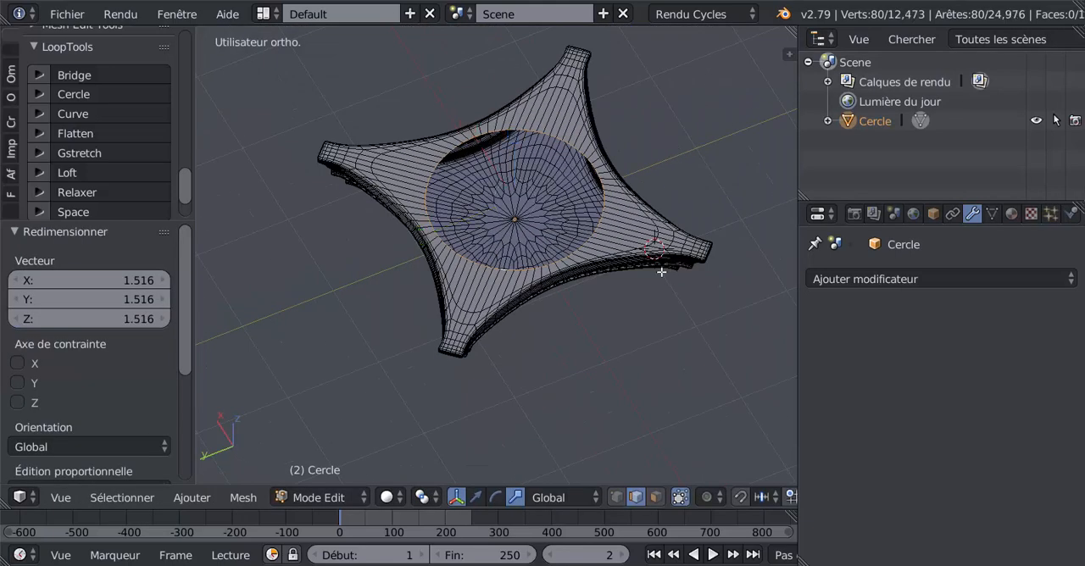
text(s)
text(0)
key(Return)
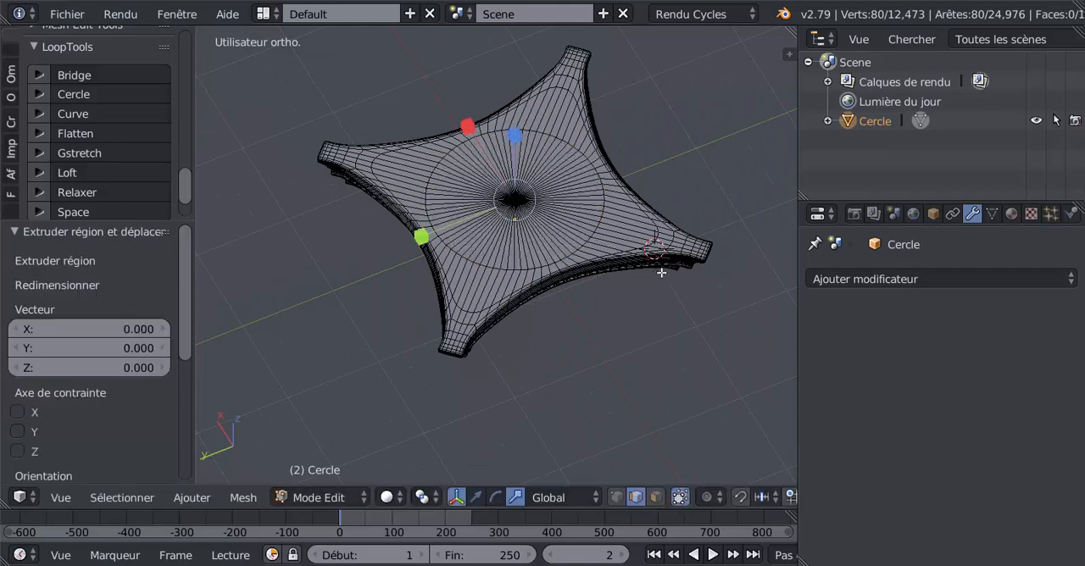
Select the outermost rounded-square edge loop on the slab's underside and rip it without moving it
key(Tab)
middle_drag(620, 315, 665, 87)
key(Tab)
scroll(590, 246, up, 3)
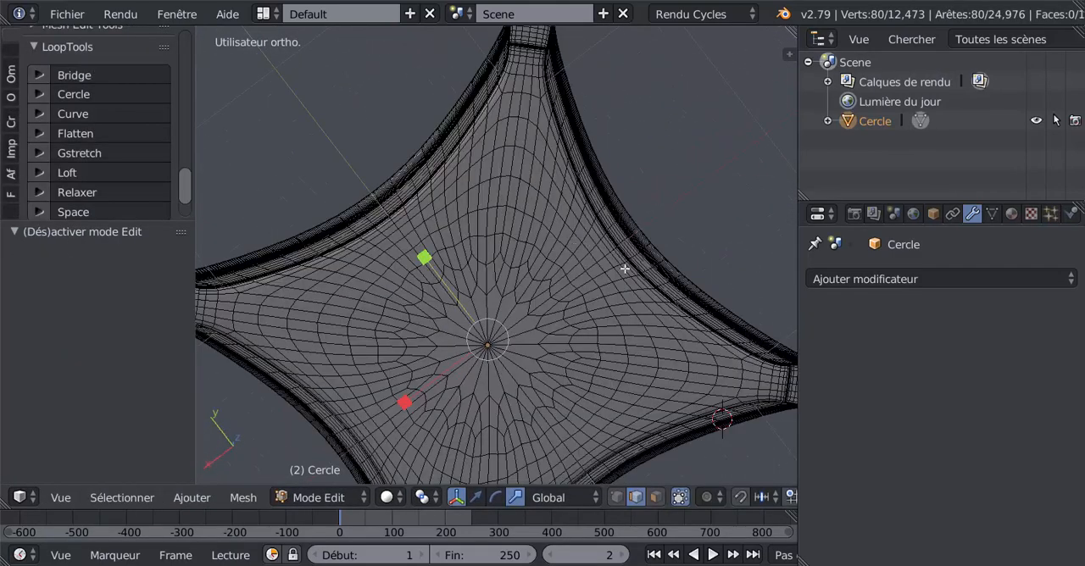
alt+right_click(704, 345)
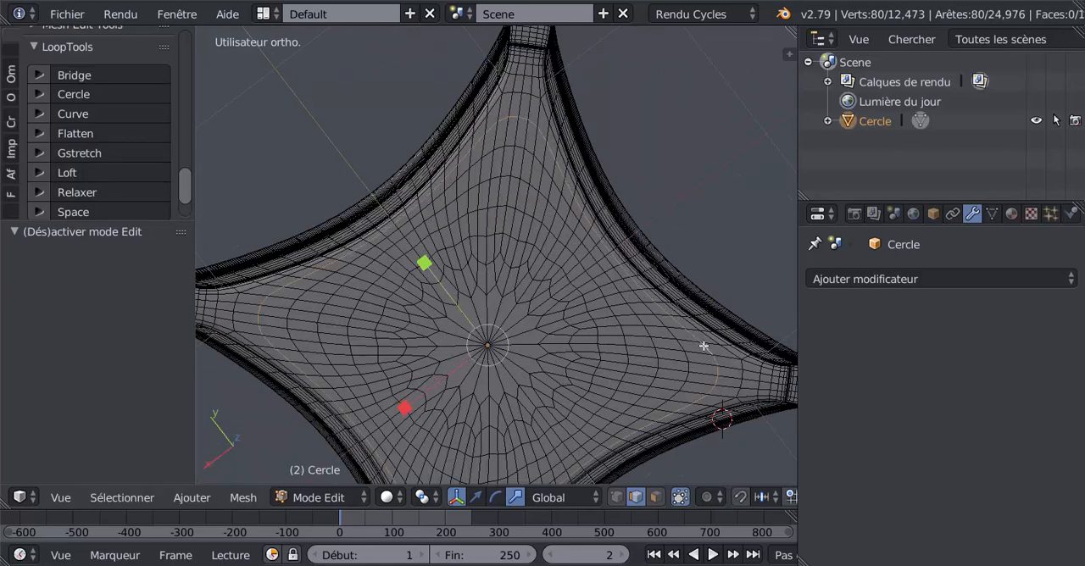
key(v)
click(701, 345)
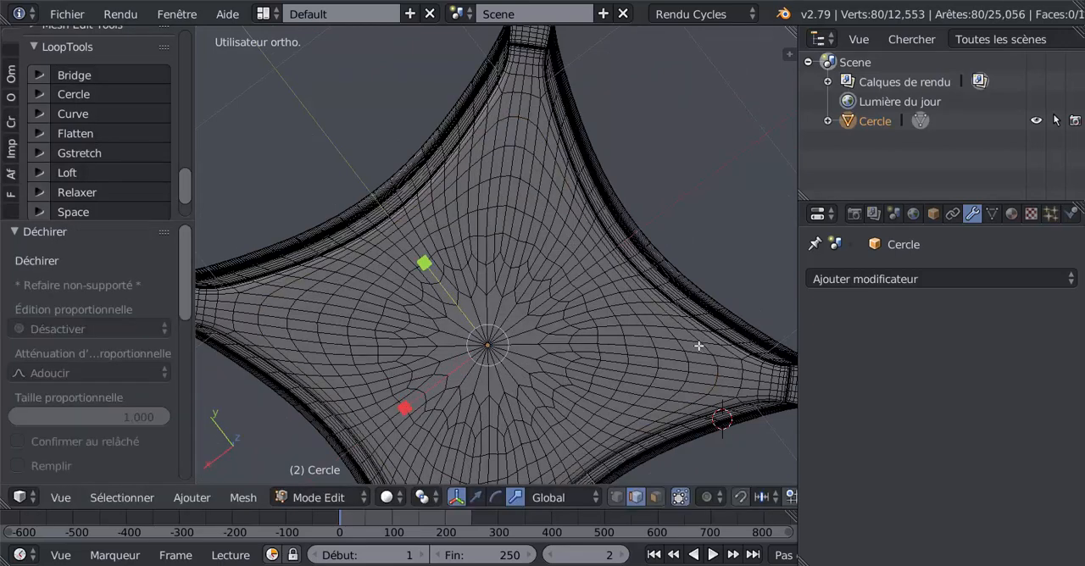
Select all geometry linked to the detached centre patch of the underside and delete its vertices
right_click(563, 316)
key(ctrl+l)
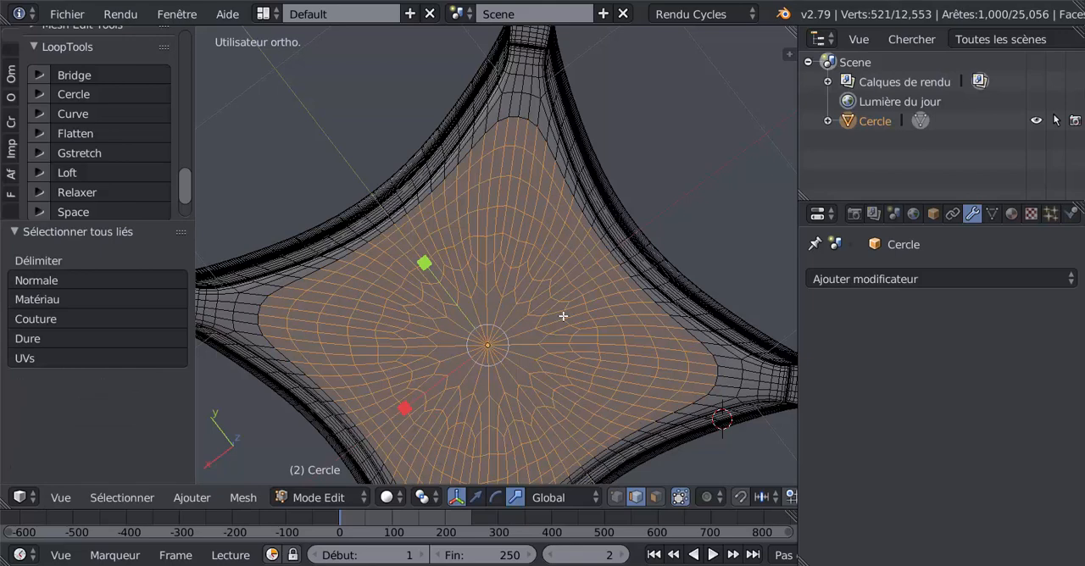
key(x)
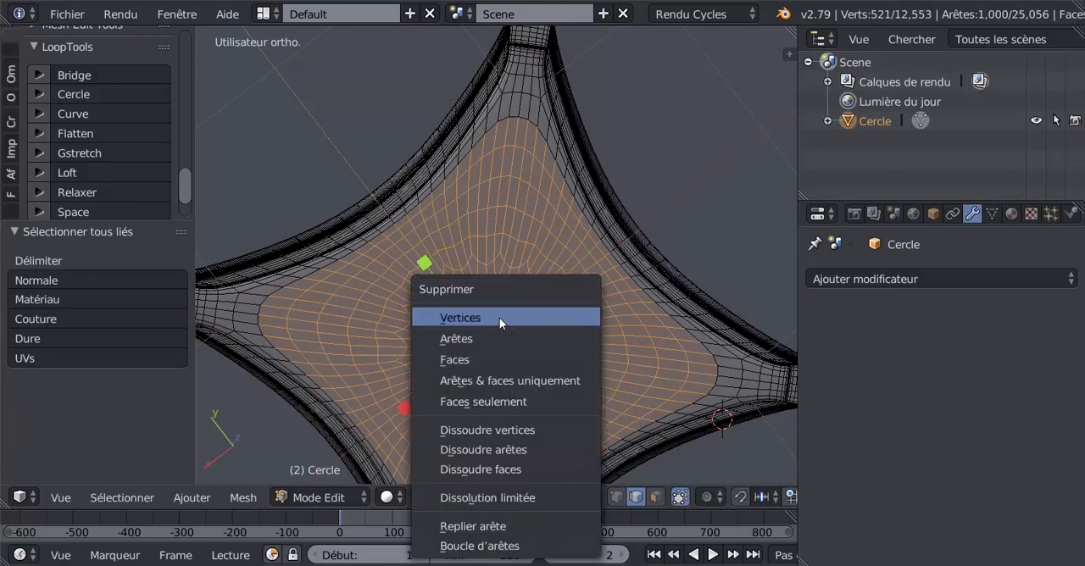
click(500, 318)
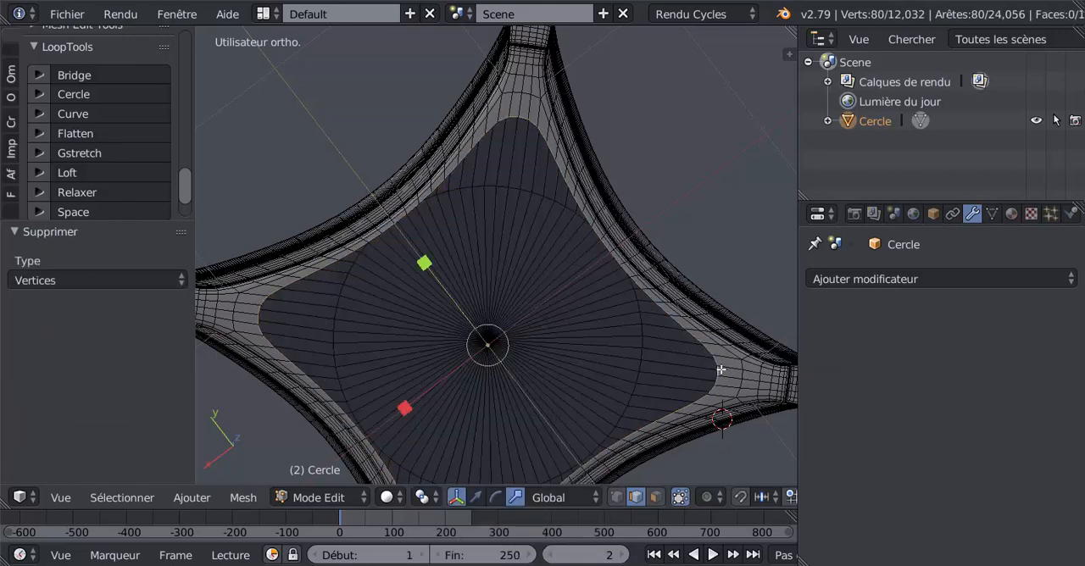
Extrude the border loop of the underside opening inward, scaled to 0.516
key(e)
key(s)
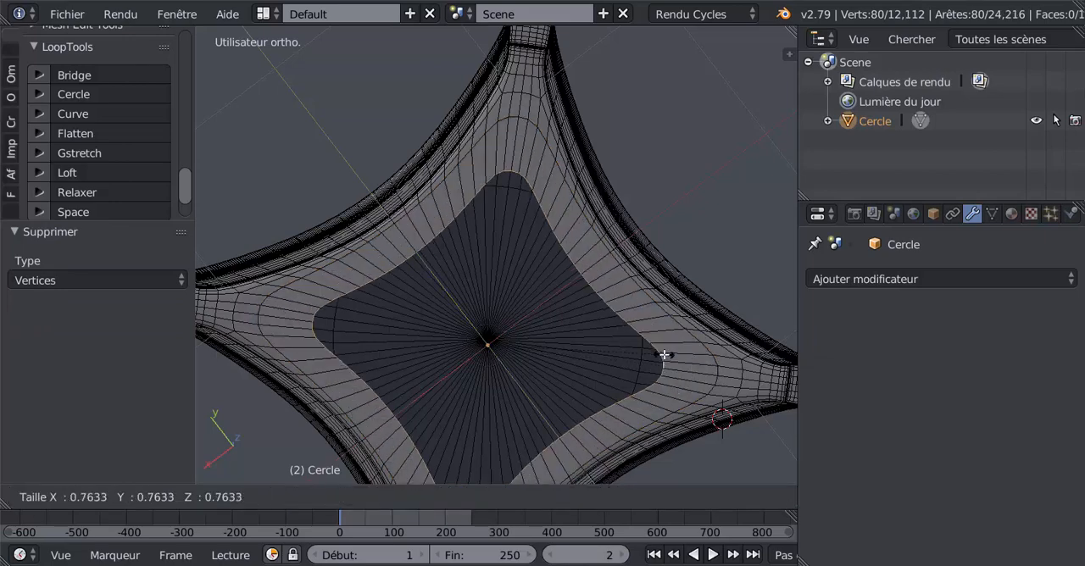
click(571, 332)
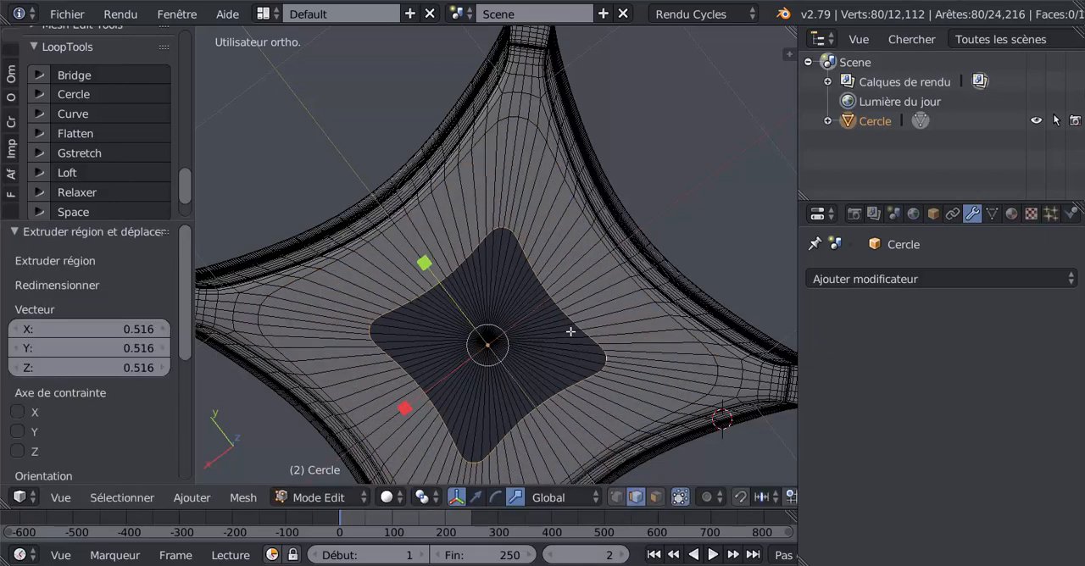
Reshape the extruded underside loop into a circle with LoopTools Circle and scale it up by 1.370
click(76, 94)
key(s)
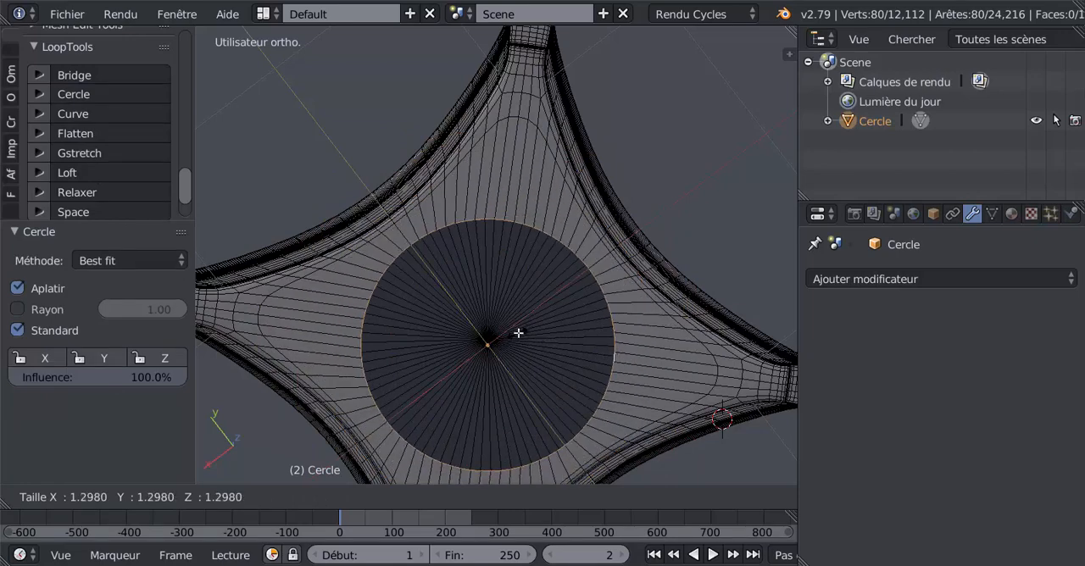
click(519, 332)
Extrude the underside's circular loop and scale it to 0, filling the opening to its centre
text(s)
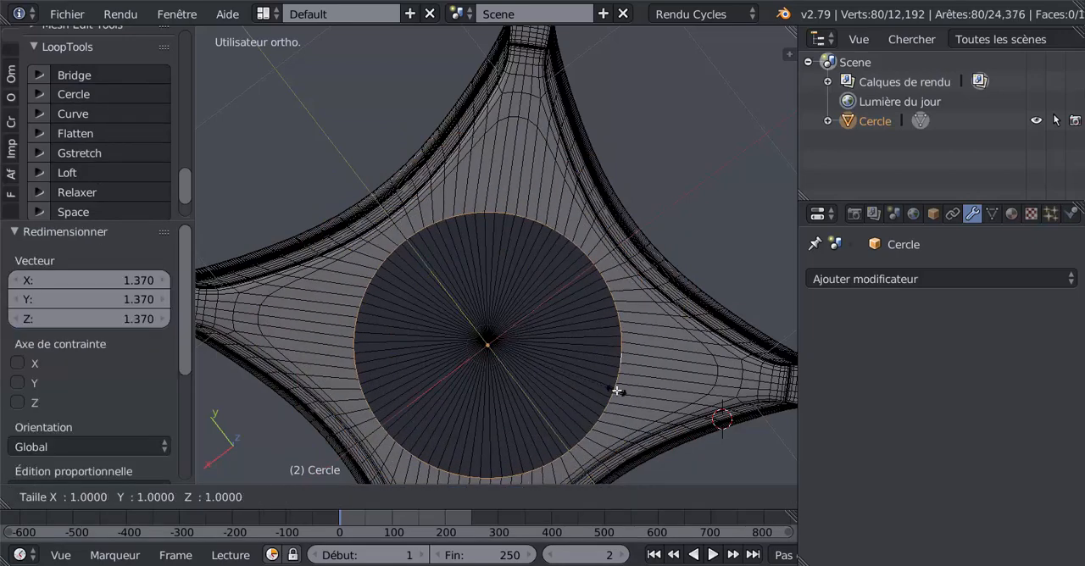
text(0)
key(Return)
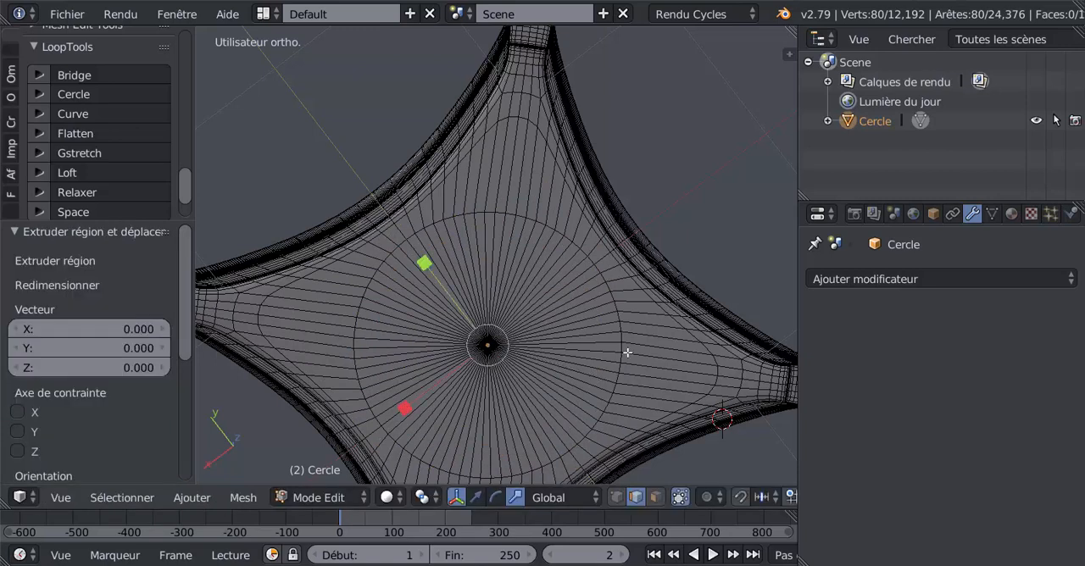
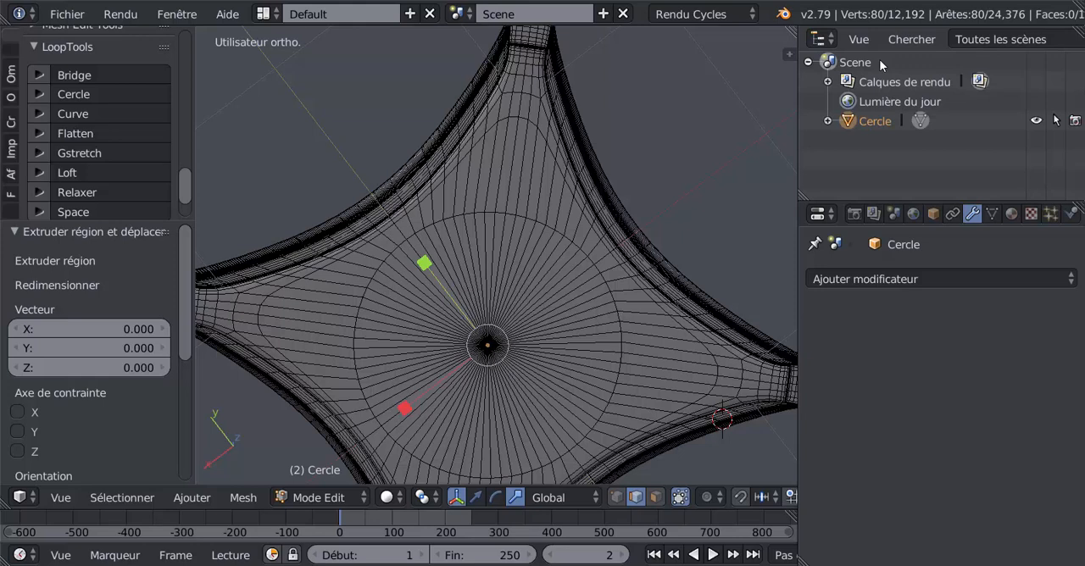
Select two edge loops around the smooth lower band of the slab's moulding
middle_drag(702, 226, 767, 245)
scroll(702, 226, down, 2)
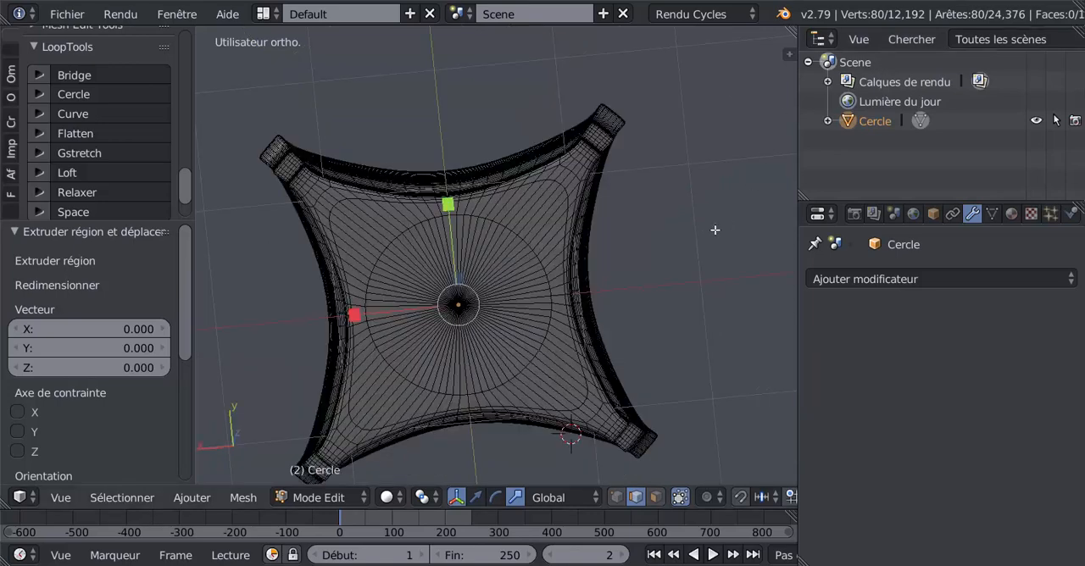
middle_drag(698, 169, 584, 273)
scroll(611, 280, up, 2)
scroll(584, 273, up, 5)
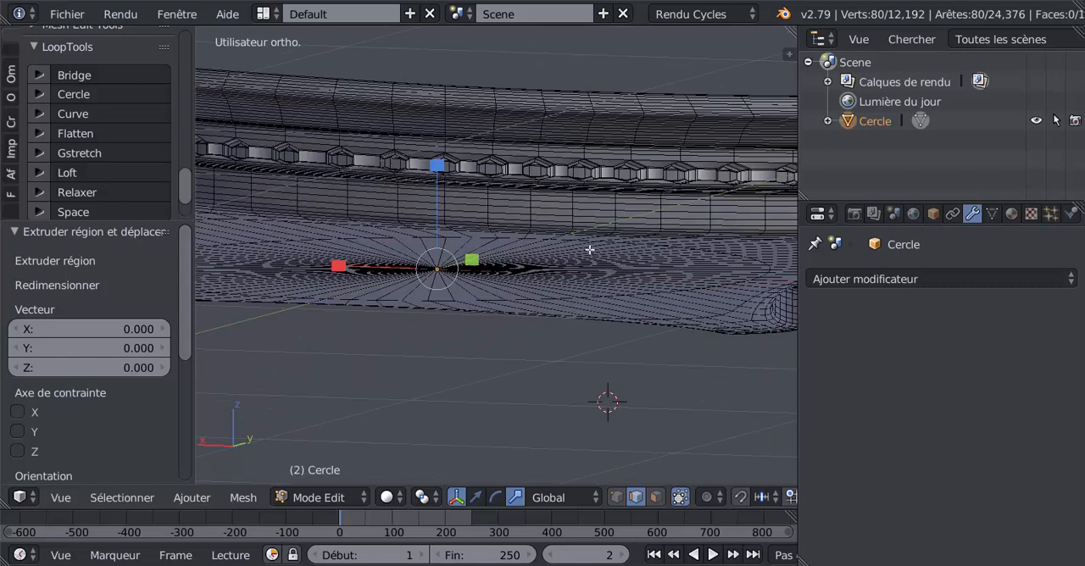
middle_drag(619, 241, 626, 240)
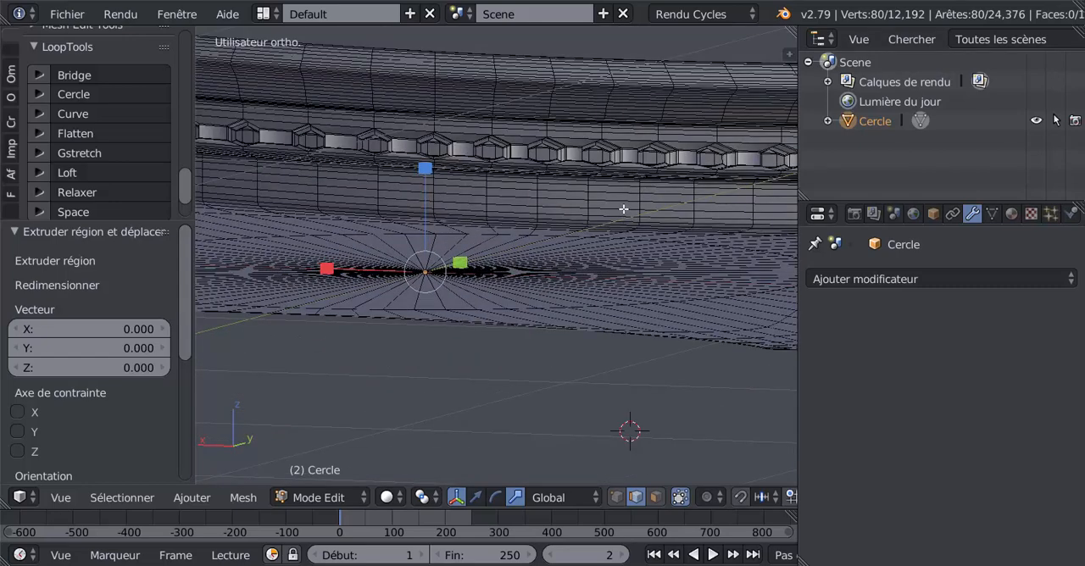
key(e)
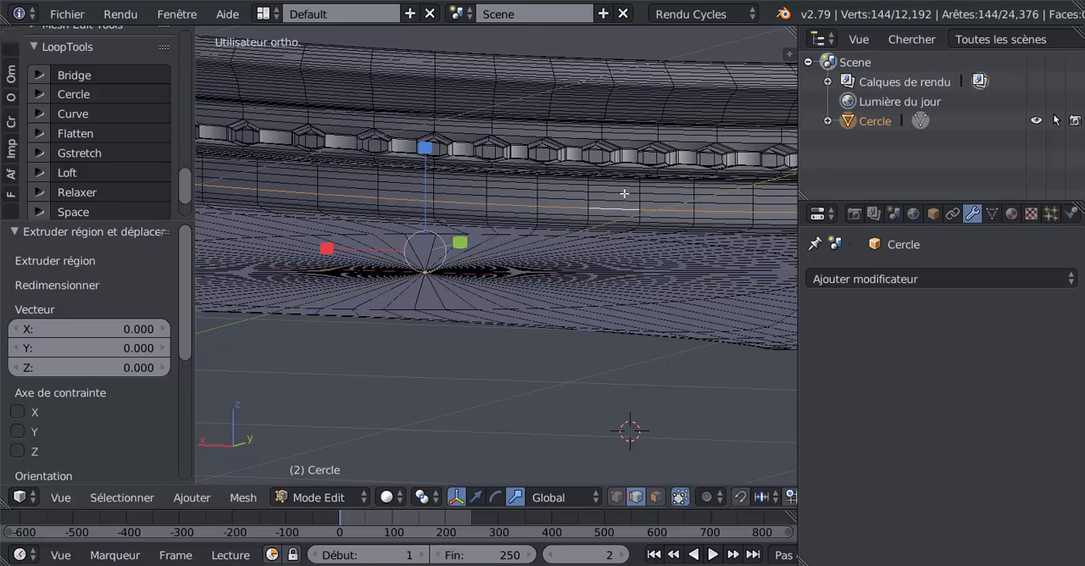
key(e)
shift+middle_drag(613, 196, 586, 258)
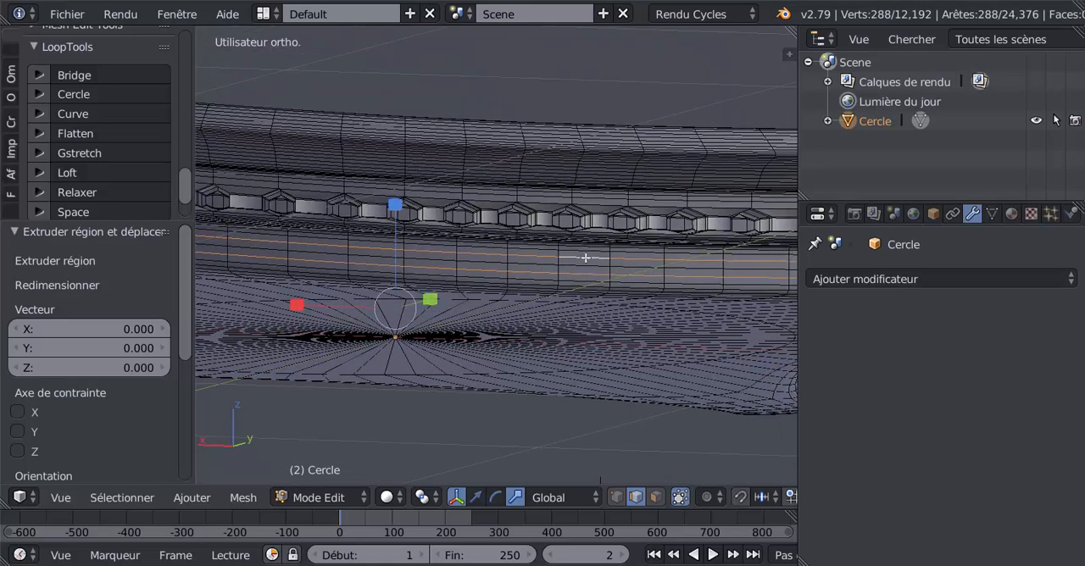
Add eight edge loops of the moulding above the bead row to the selection and dissolve all the selected edges
mouse_move(583, 160)
middle_down()
mouse_move(584, 174)
mouse_move(573, 162)
middle_up()
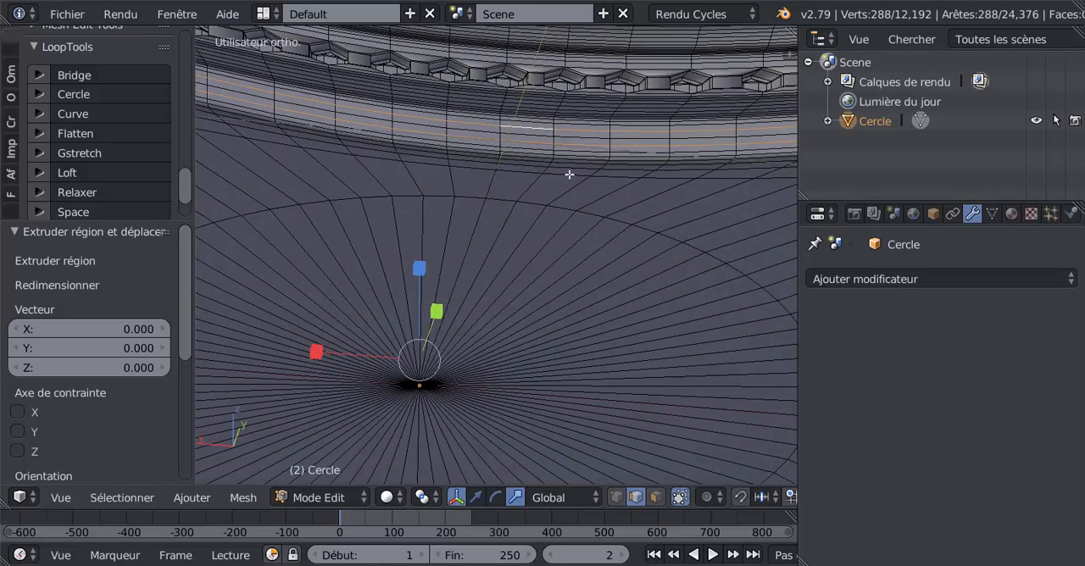
shift+middle_drag(569, 90, 589, 256)
scroll(584, 229, up, 3)
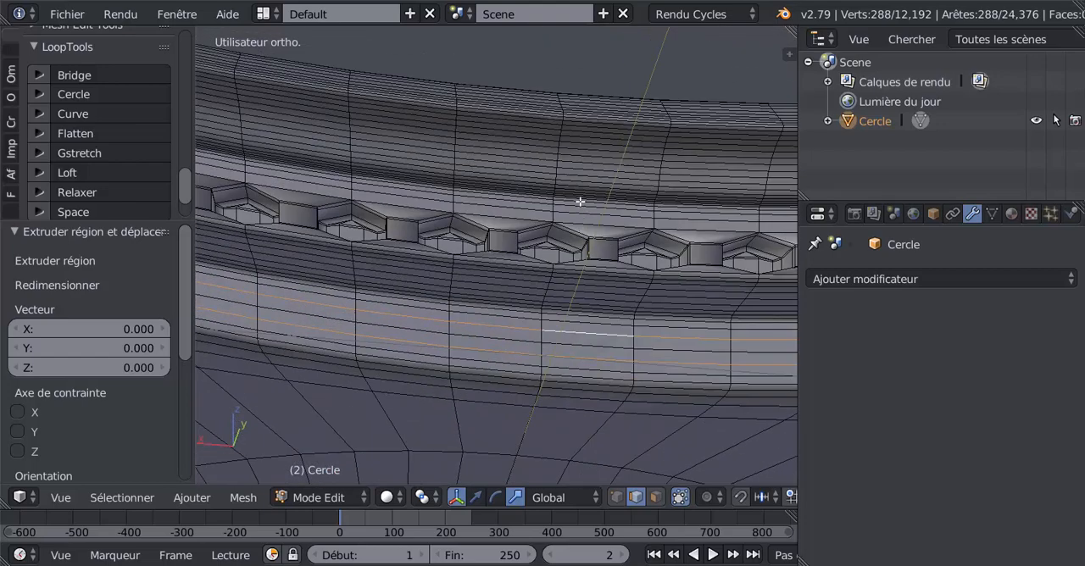
mouse_move(580, 202)
middle_down()
mouse_move(568, 184)
mouse_move(569, 212)
mouse_move(567, 204)
middle_up()
scroll(560, 131, up, 2)
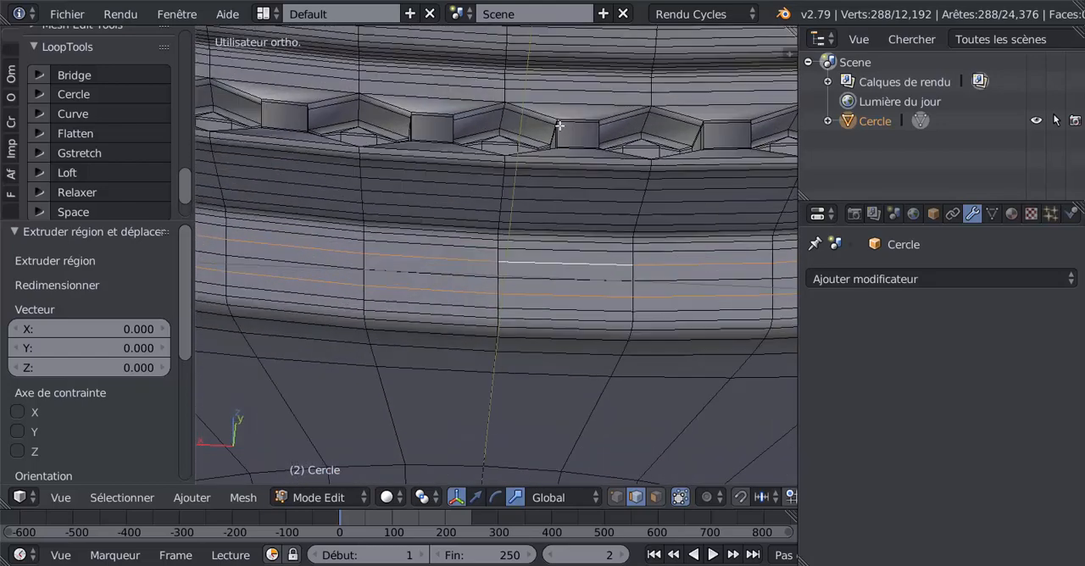
shift+middle_drag(559, 125, 573, 282)
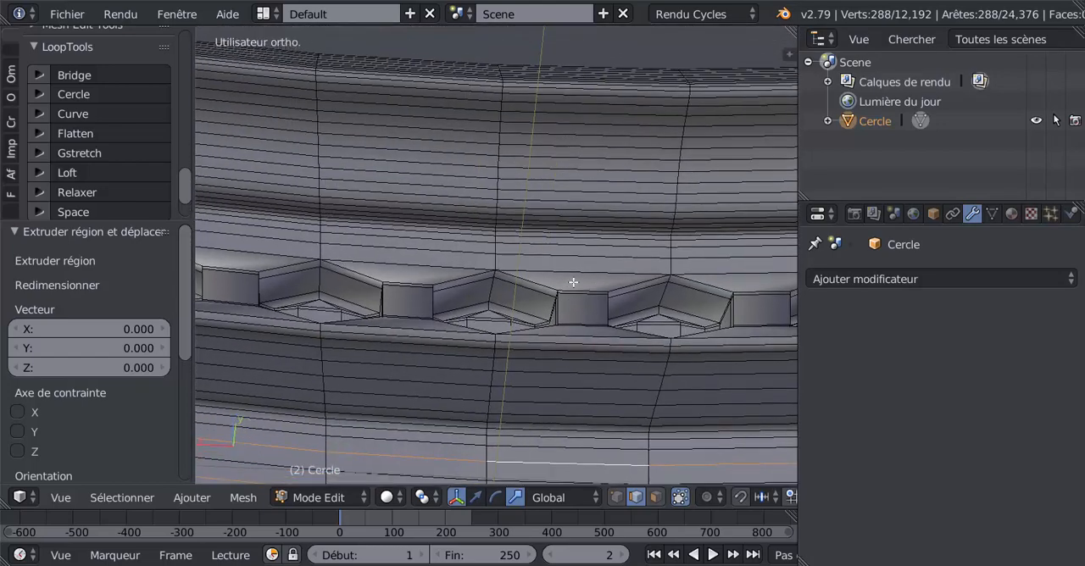
alt+shift+right_click(593, 229)
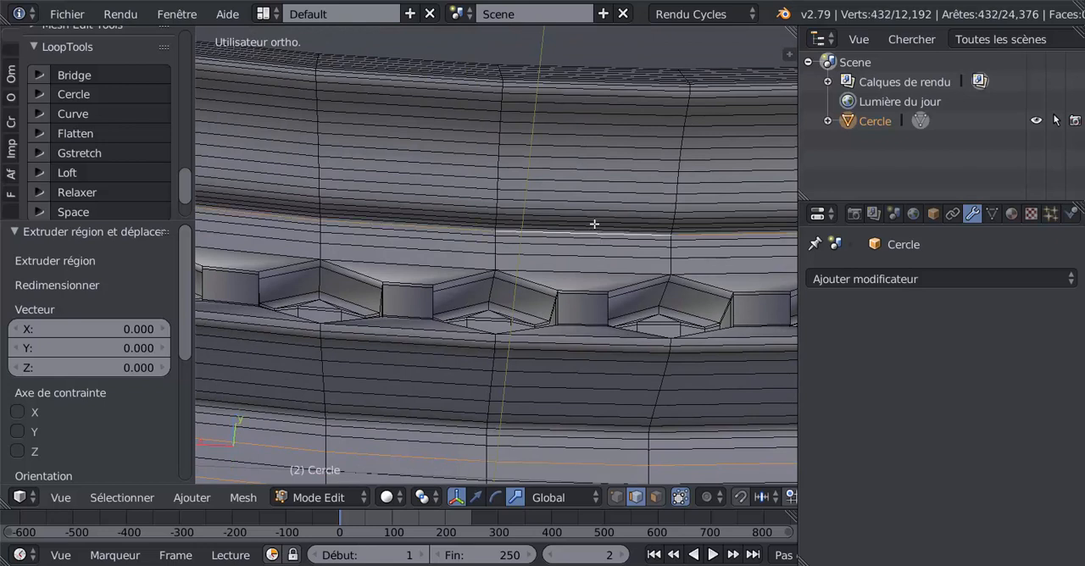
alt+shift+right_click(593, 219)
alt+shift+right_click(597, 209)
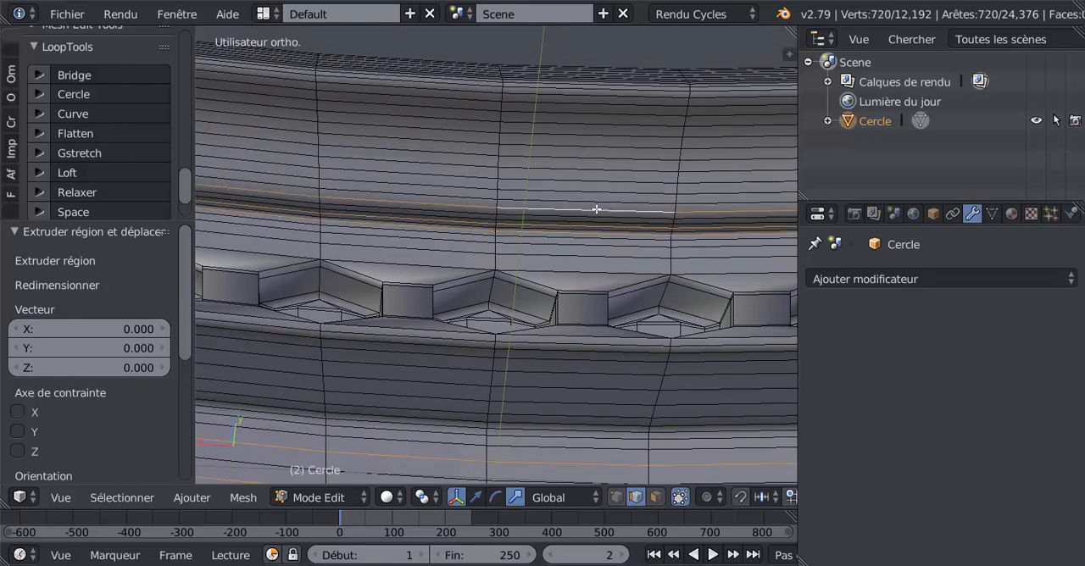
alt+shift+right_click(600, 181)
alt+shift+right_click(602, 165)
alt+shift+right_click(604, 149)
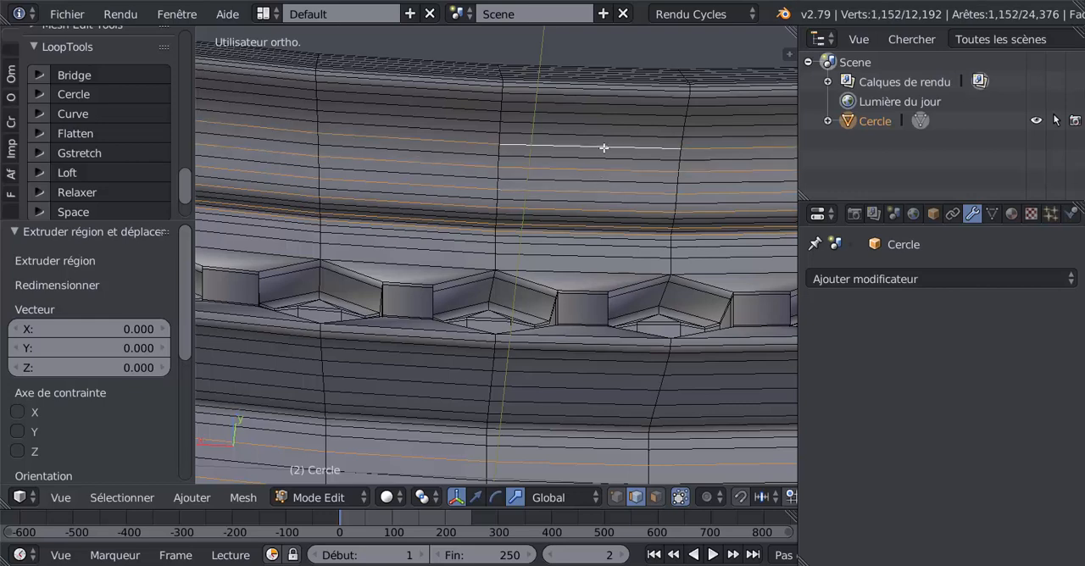
alt+shift+right_click(604, 126)
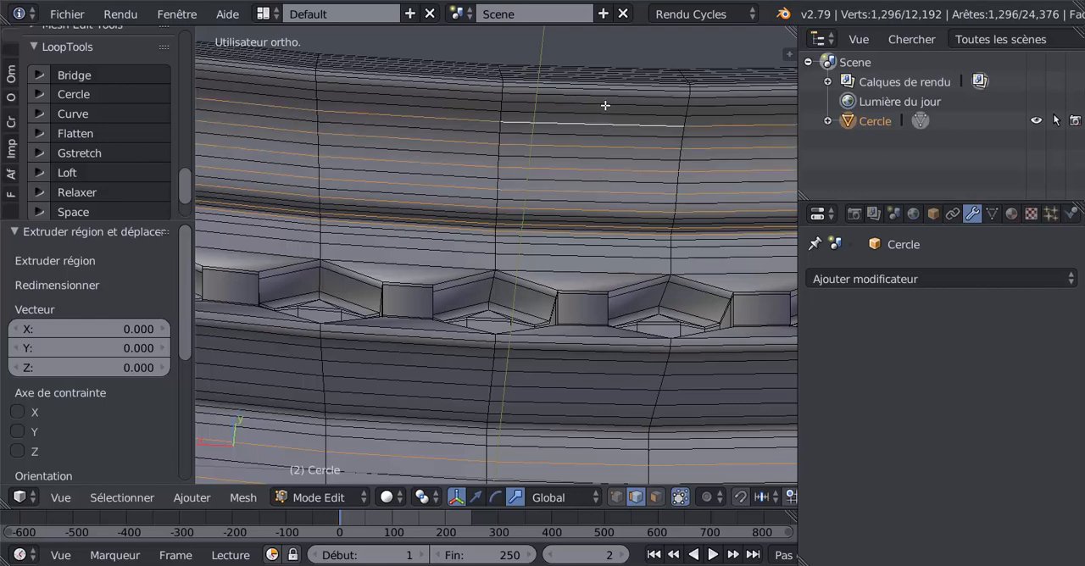
alt+shift+right_click(605, 105)
scroll(577, 186, down, 3)
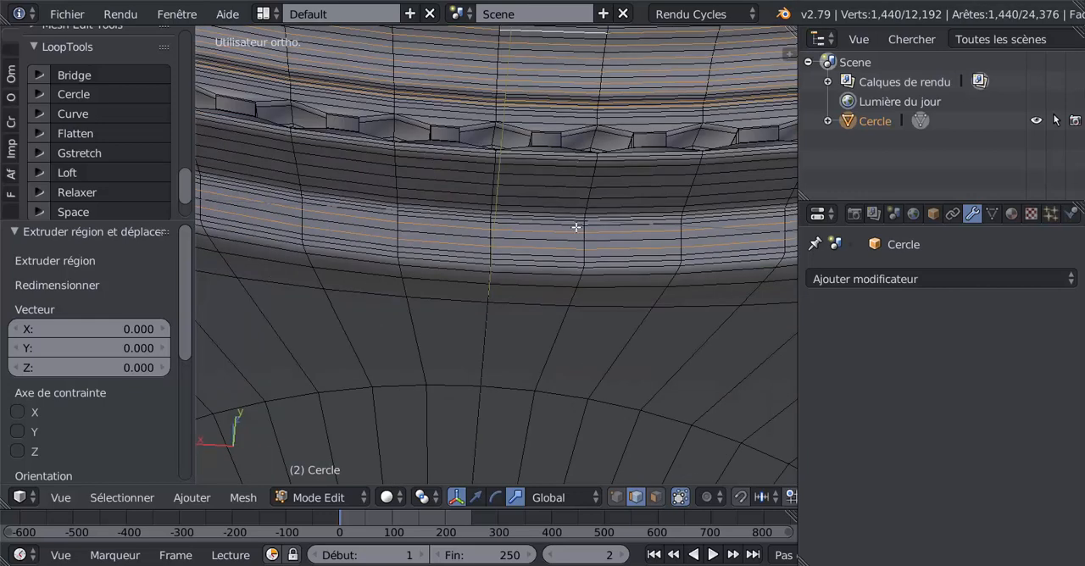
key(x)
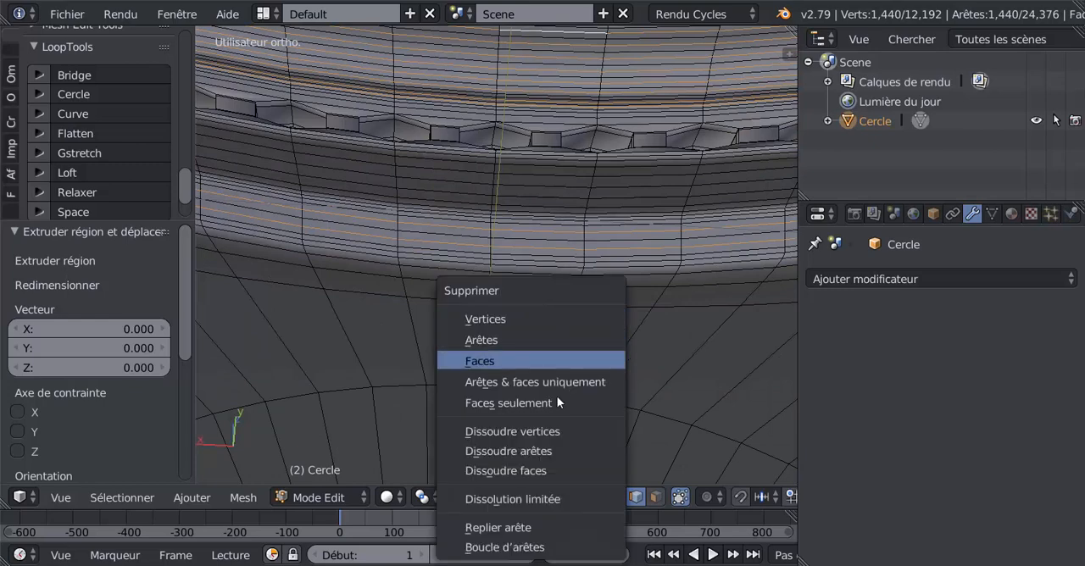
click(549, 450)
scroll(562, 346, down, 1)
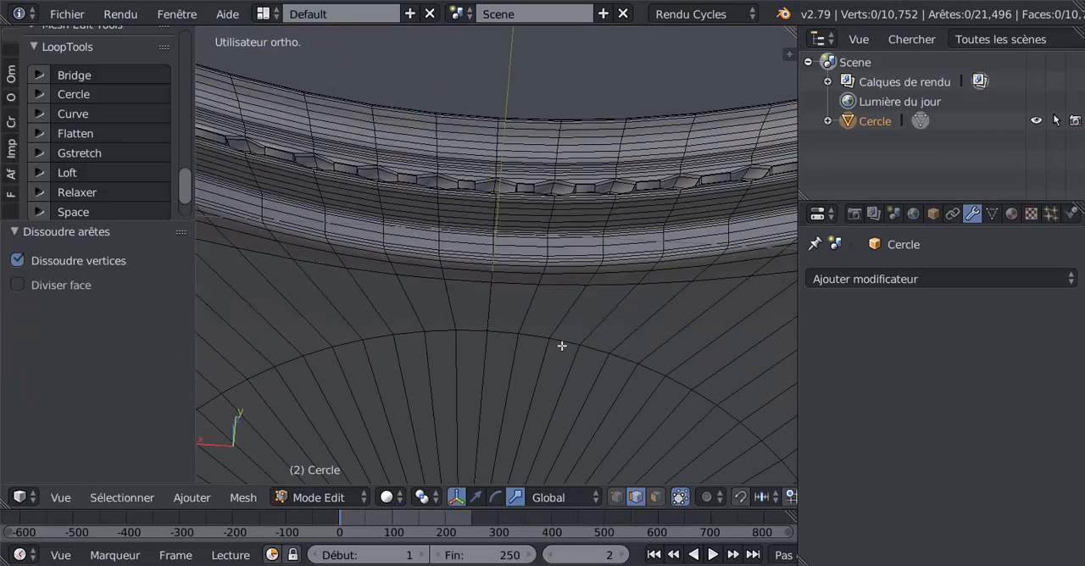
Examine the slab's mouldings, corners and underside in Object and Edit mode, and switch to face selection
key(Tab)
scroll(568, 334, down, 2)
middle_drag(568, 322, 681, 409)
key(Tab)
key(Tab)
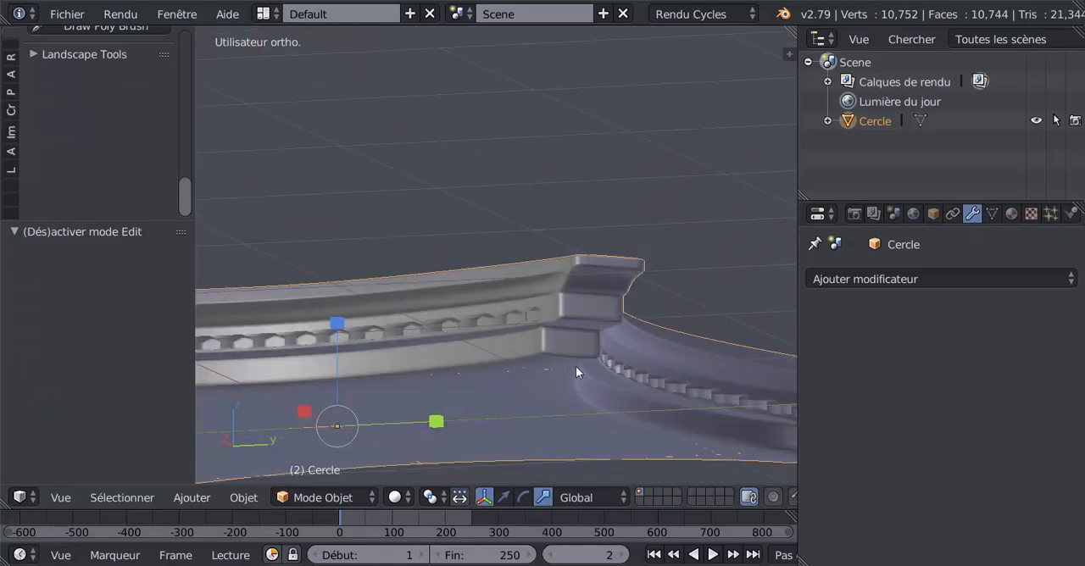
key(Tab)
middle_drag(569, 364, 562, 344)
scroll(568, 337, up, 3)
scroll(539, 310, down, 2)
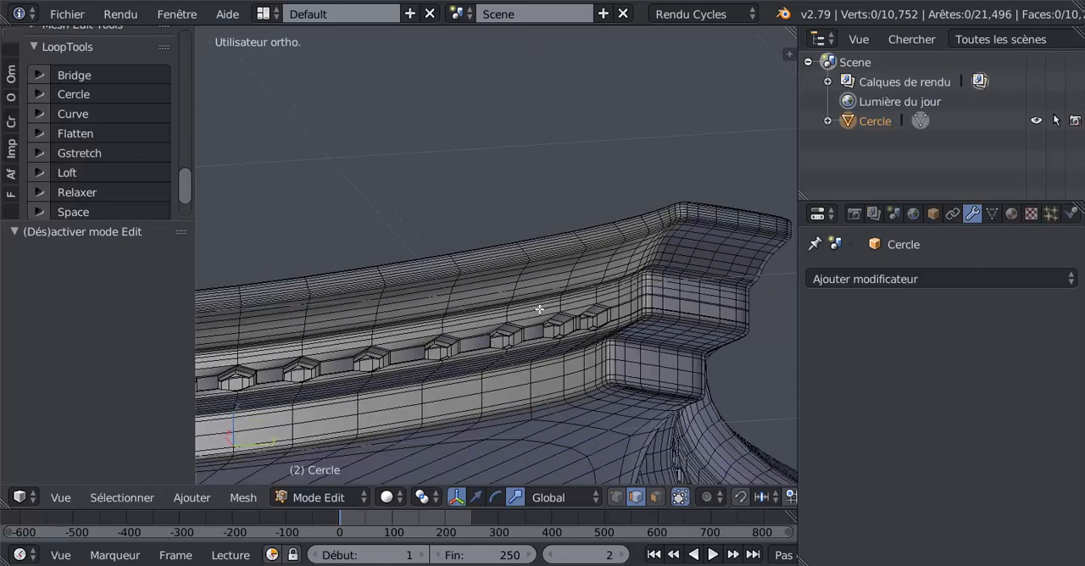
key(Tab)
middle_drag(490, 340, 607, 373)
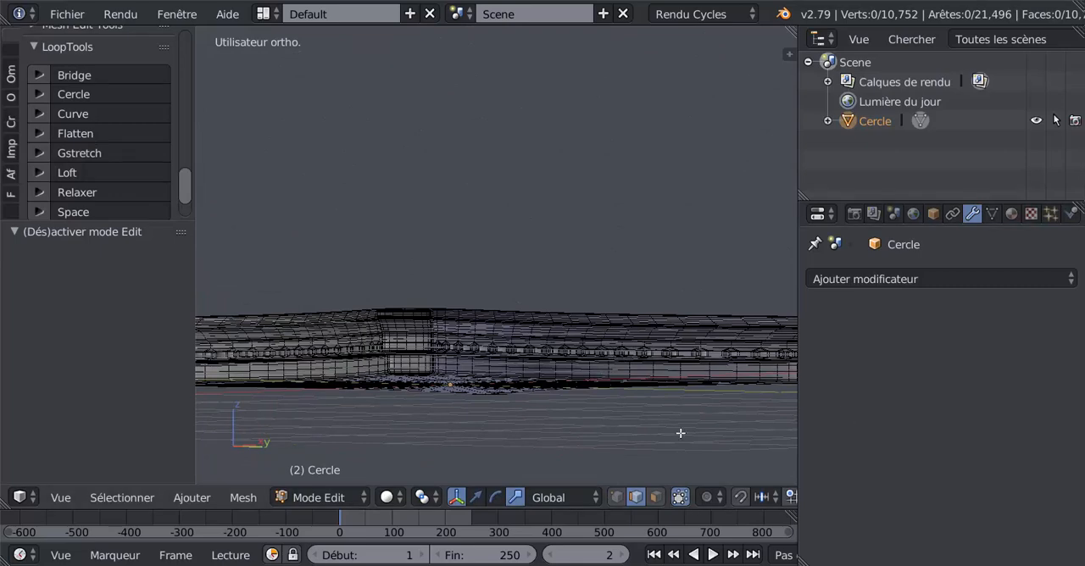
middle_drag(687, 406, 575, 374)
key(Tab)
key(Tab)
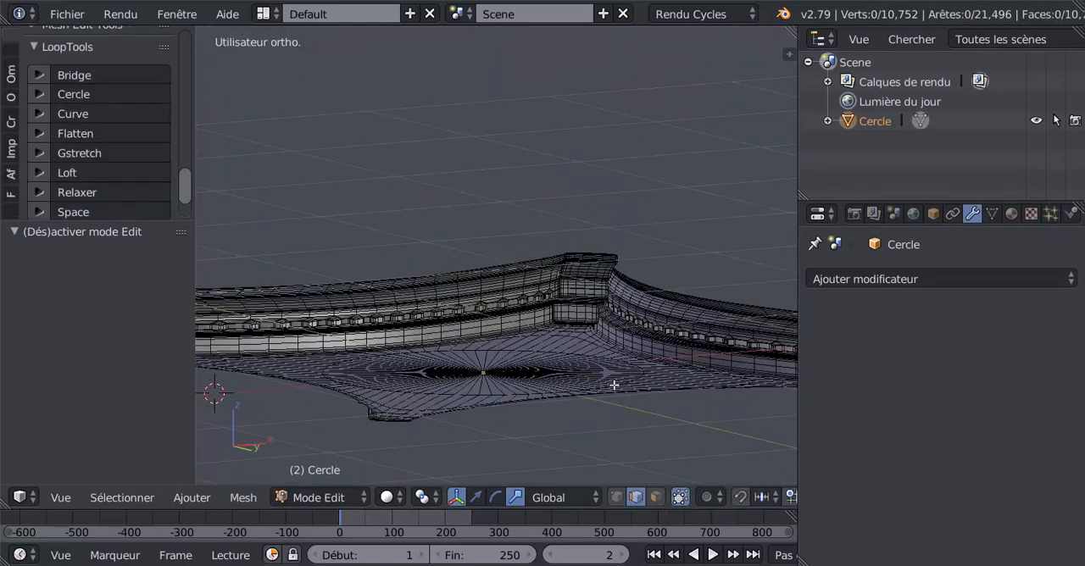
scroll(614, 386, up, 4)
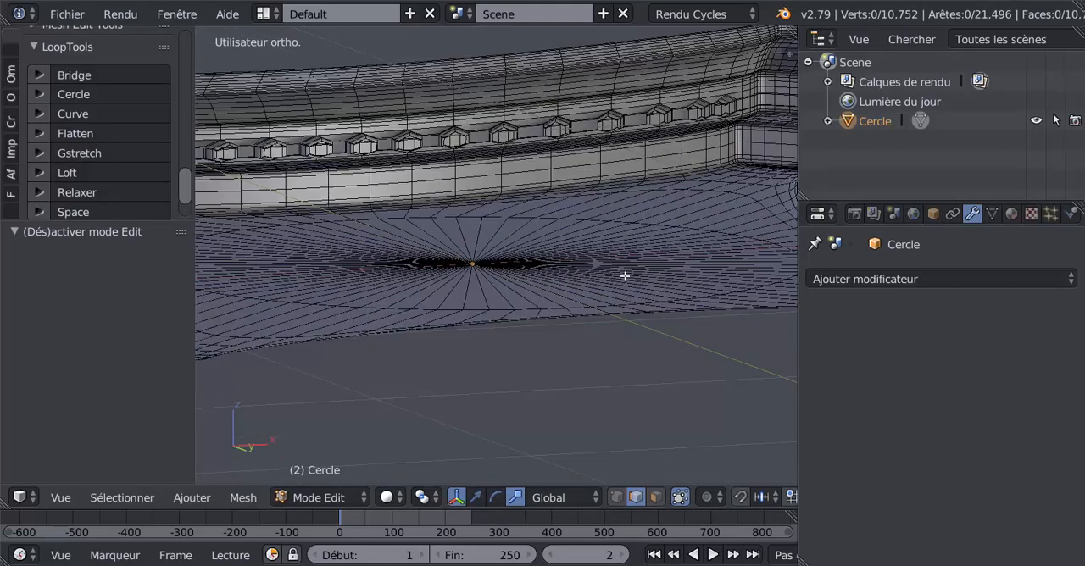
scroll(625, 276, up, 1)
shift+middle_drag(613, 260, 548, 332)
scroll(646, 193, down, 4)
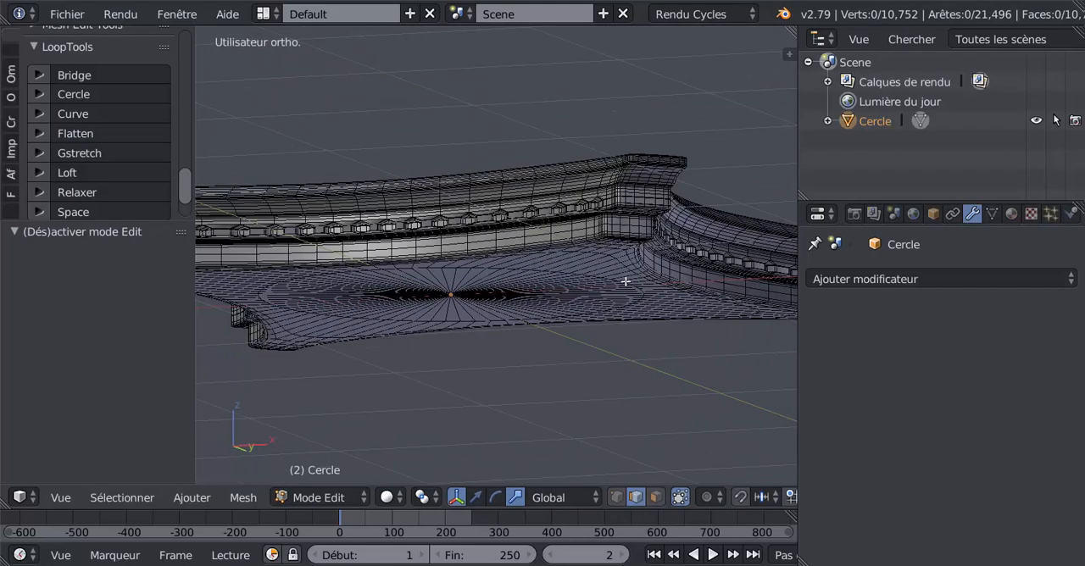
middle_drag(625, 282, 654, 248)
click(656, 498)
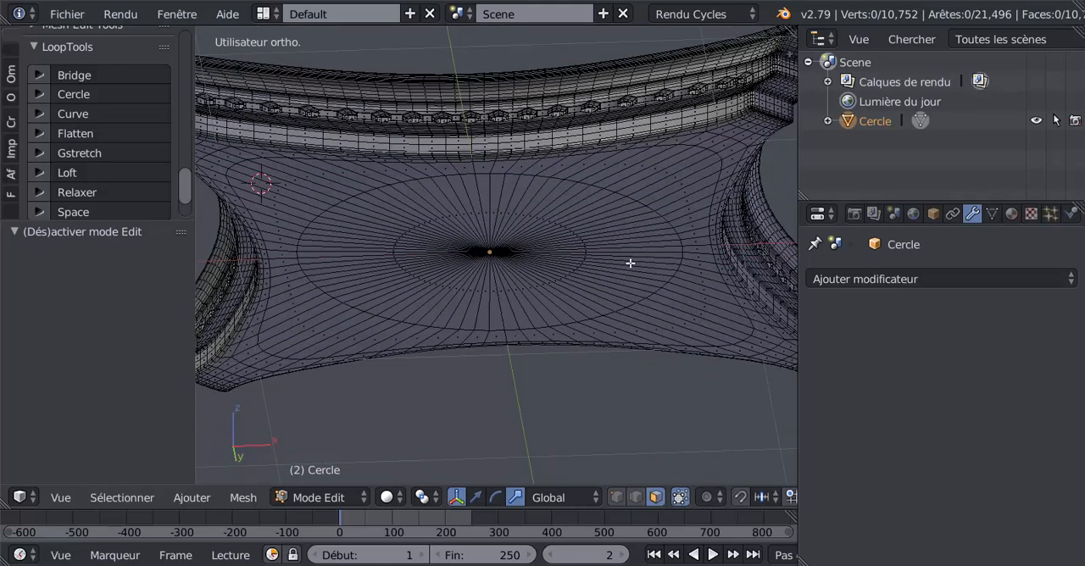
scroll(636, 254, down, 4)
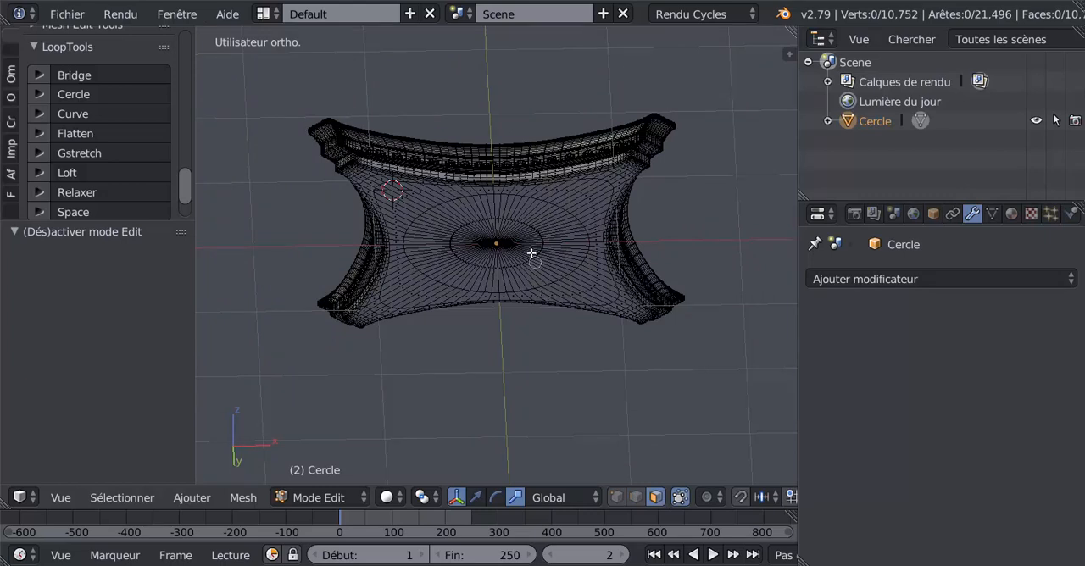
mouse_move(530, 224)
mouse_down()
mouse_move(563, 205)
mouse_move(579, 216)
mouse_move(583, 253)
mouse_move(591, 248)
mouse_move(584, 274)
mouse_move(554, 286)
mouse_move(538, 270)
mouse_move(523, 276)
mouse_move(532, 286)
mouse_move(426, 286)
mouse_move(408, 222)
mouse_move(407, 259)
mouse_move(395, 201)
mouse_move(380, 192)
mouse_move(557, 204)
mouse_move(452, 201)
mouse_move(517, 196)
mouse_move(492, 195)
mouse_move(478, 229)
mouse_up()
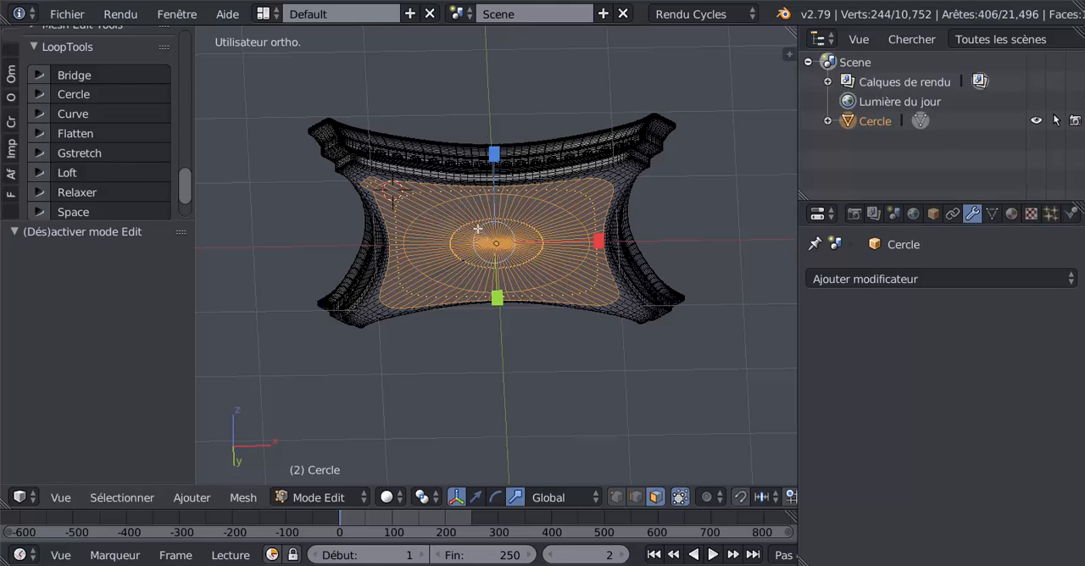
middle_drag(496, 252, 524, 236)
scroll(562, 271, up, 1)
scroll(563, 273, down, 2)
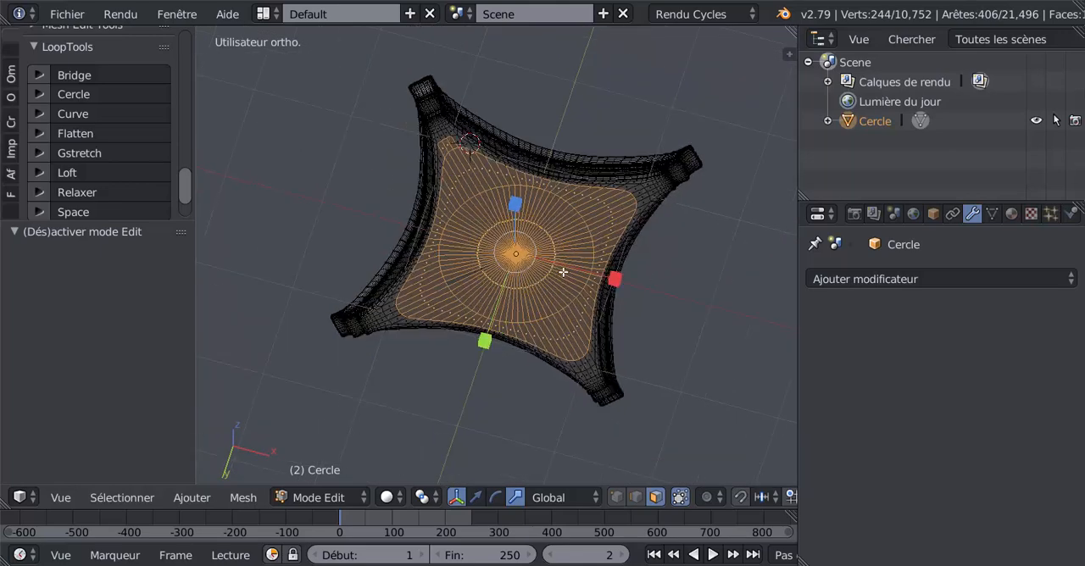
middle_drag(563, 270, 551, 253)
key(a)
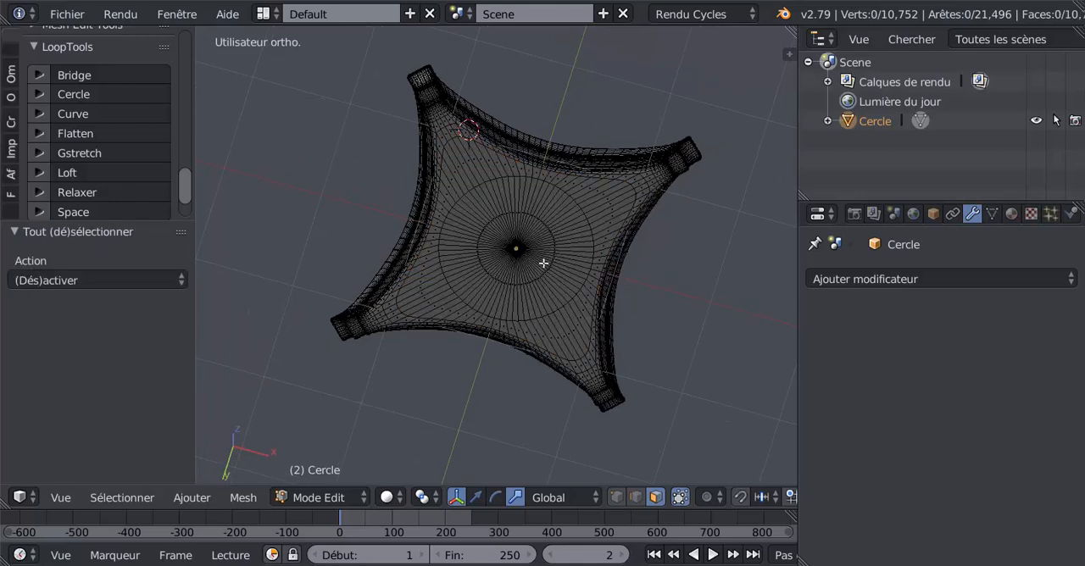
Circle-select the underside's centre faces and grow the selection out to the rounded four-pointed loop
key(c)
drag(510, 245, 512, 261)
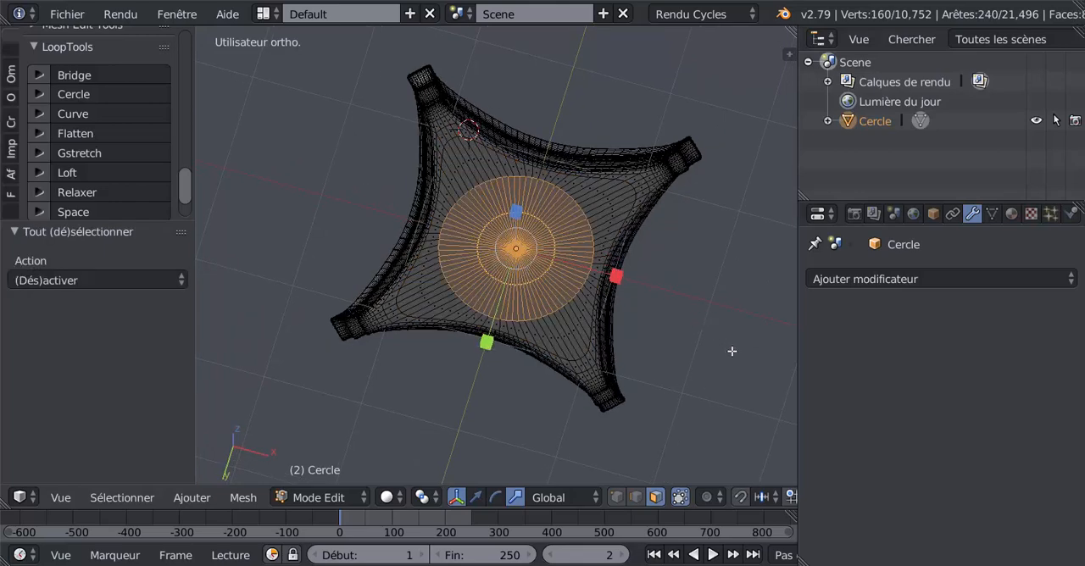
key(ctrl+KP_Add)
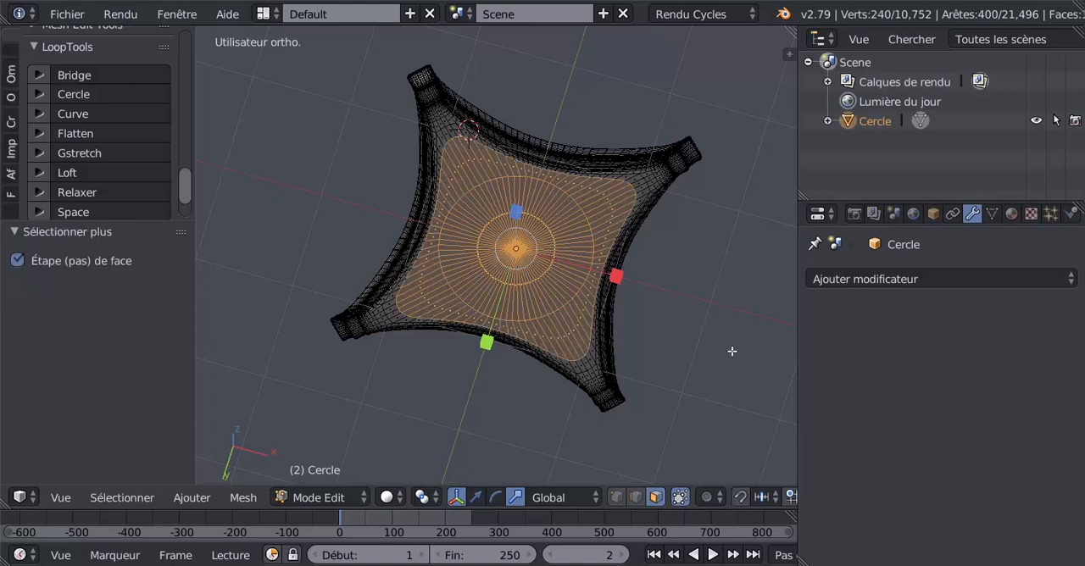
key(ctrl+KP_Add)
scroll(733, 351, up, 2)
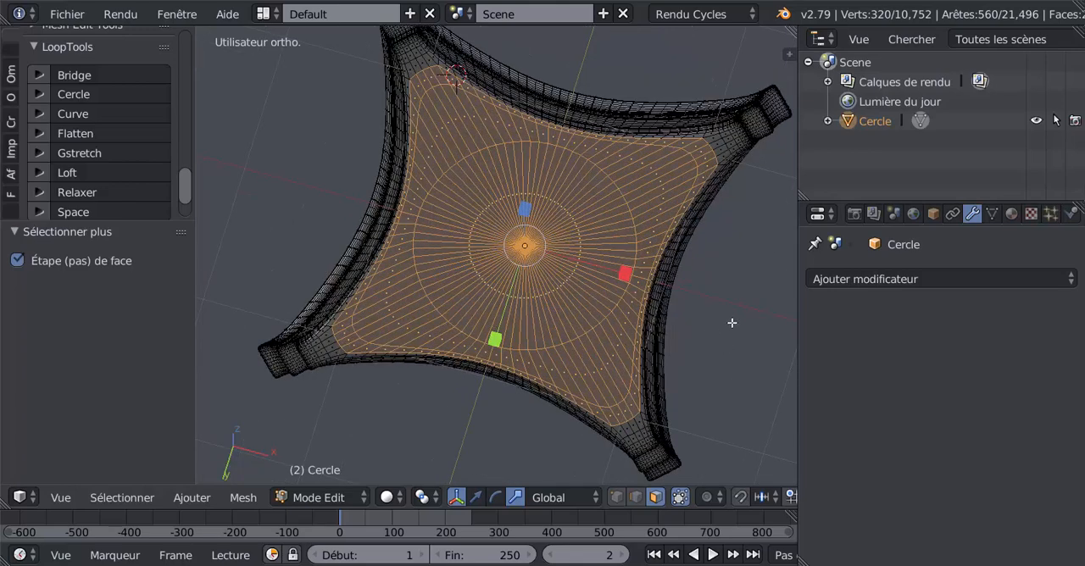
key(ctrl+KP_Subtract)
scroll(733, 323, down, 2)
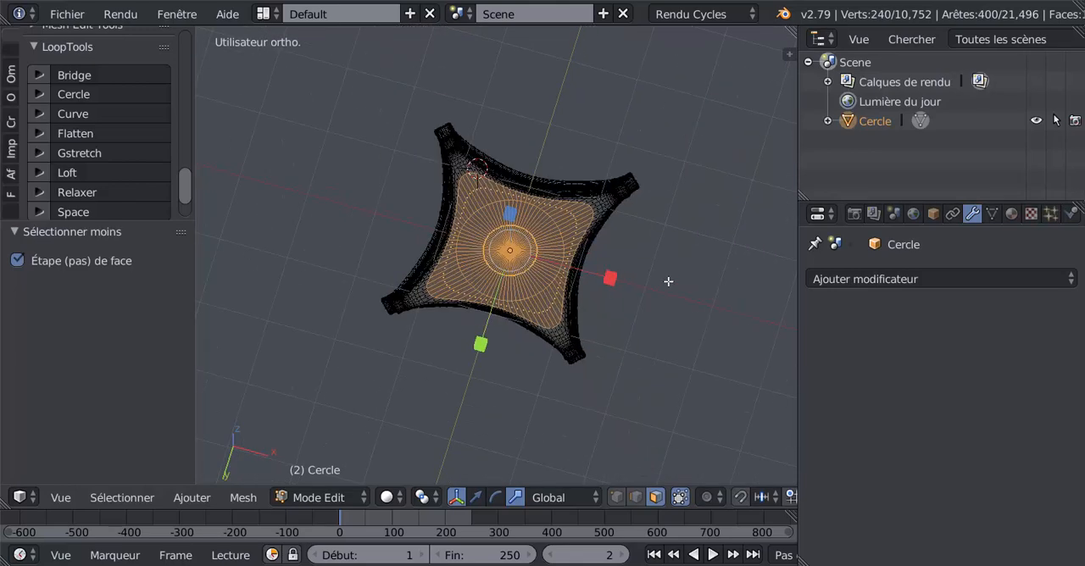
Extrude the selected underside faces and move them -0.631 along Z with the translate manipulator
middle_drag(733, 323, 644, 371)
click(475, 499)
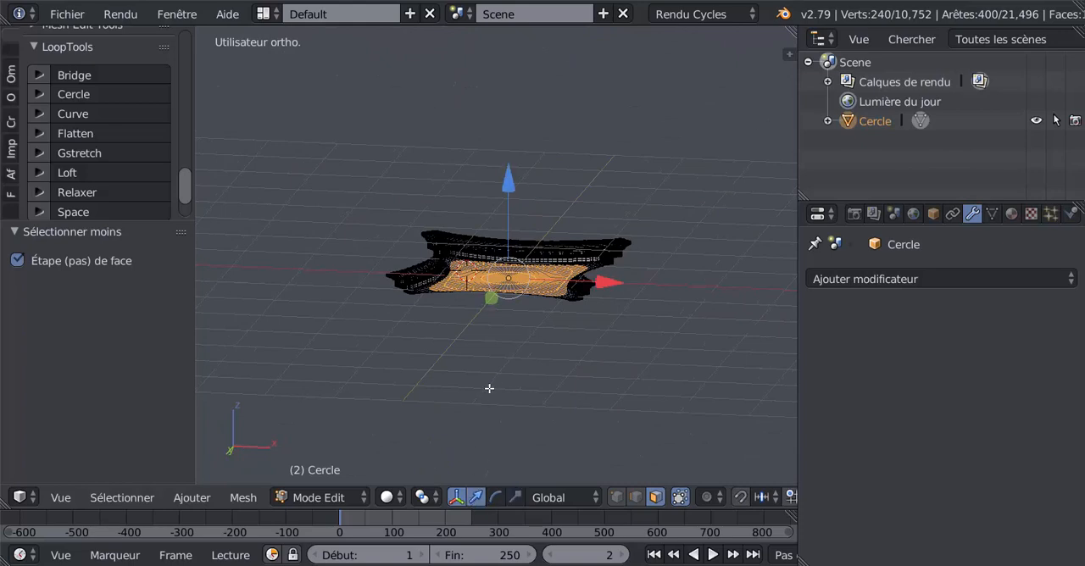
scroll(474, 387, up, 2)
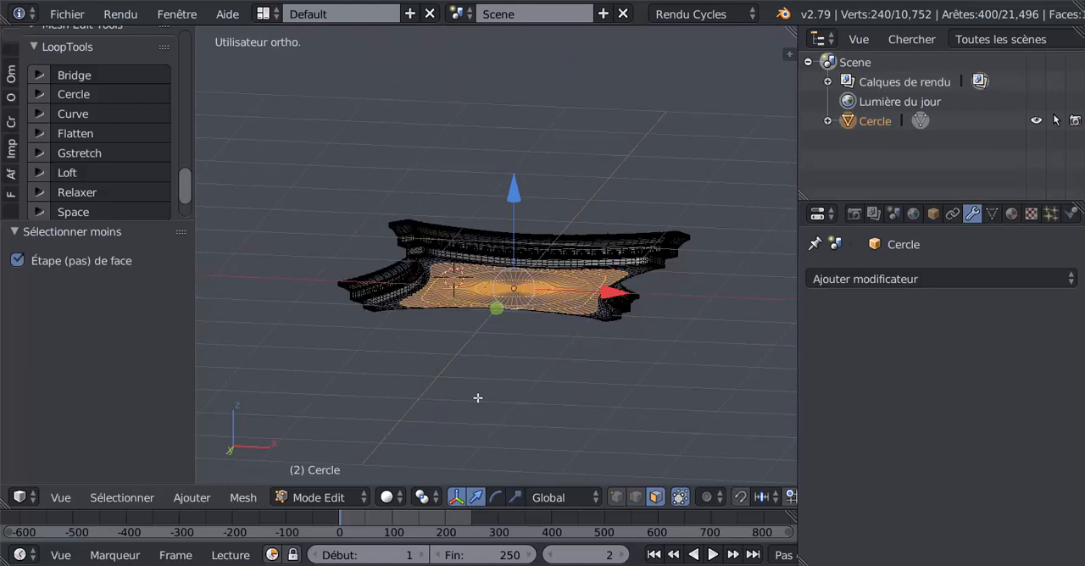
key(e)
right_click(477, 384)
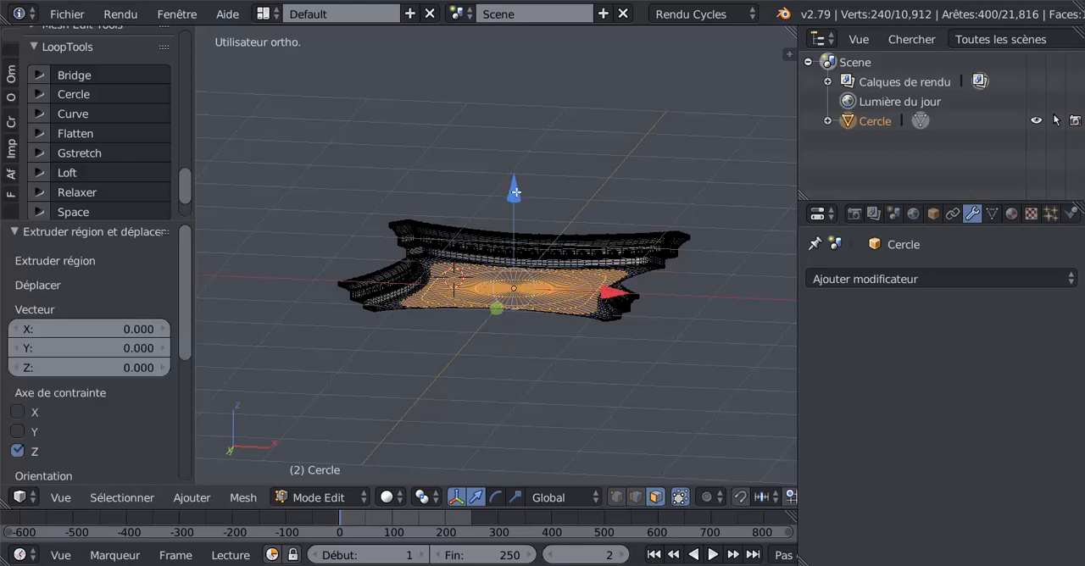
drag(515, 193, 523, 257)
middle_drag(544, 355, 593, 408)
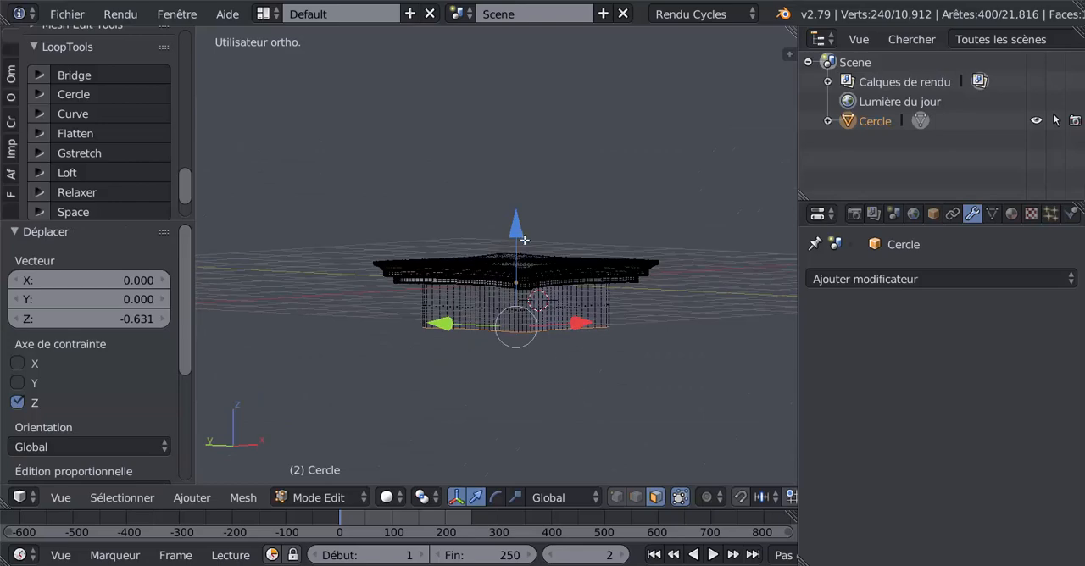
Move the extruded underside faces a further -0.386 along Z and scale them down slightly to taper the body
drag(523, 238, 531, 270)
key(s)
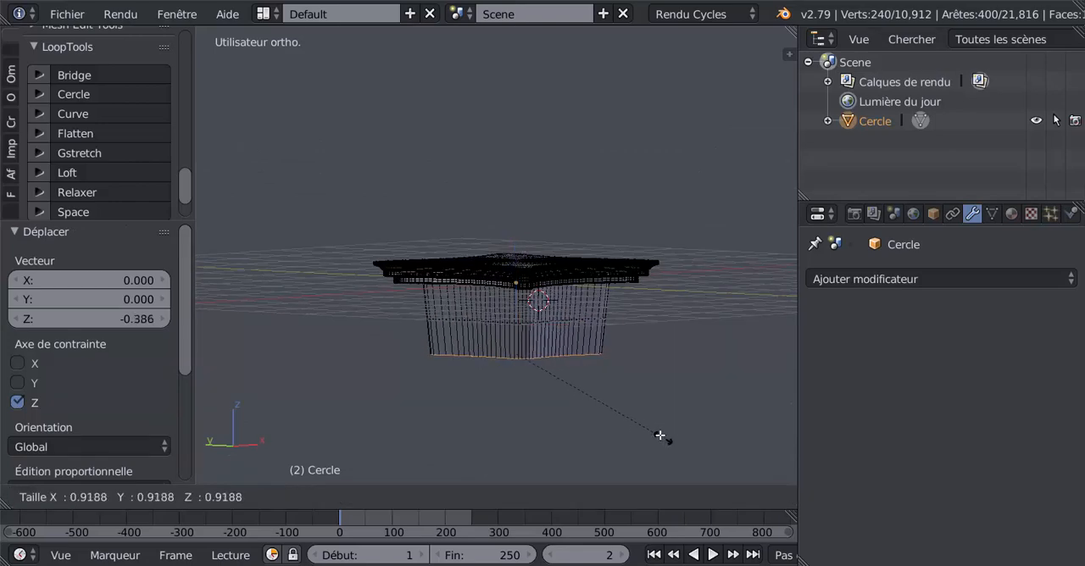
click(646, 428)
key(Tab)
middle_drag(560, 421, 616, 397)
scroll(614, 391, up, 2)
key(Tab)
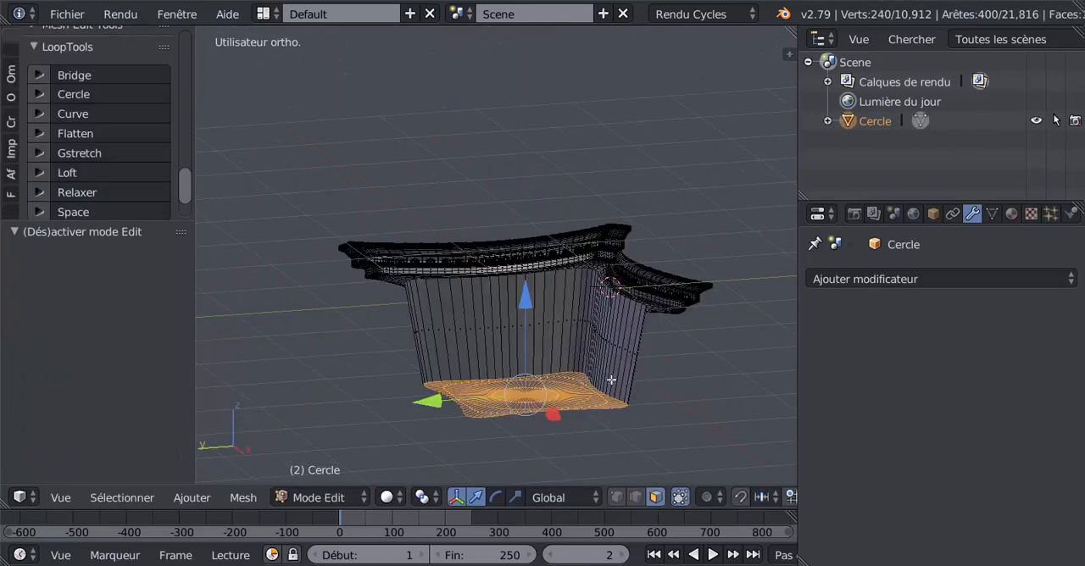
Try an edge loop slid toward the bottom rim of the tapered body, check the smoothed shape in Object mode, and undo it
key(ctrl+r)
click(589, 347)
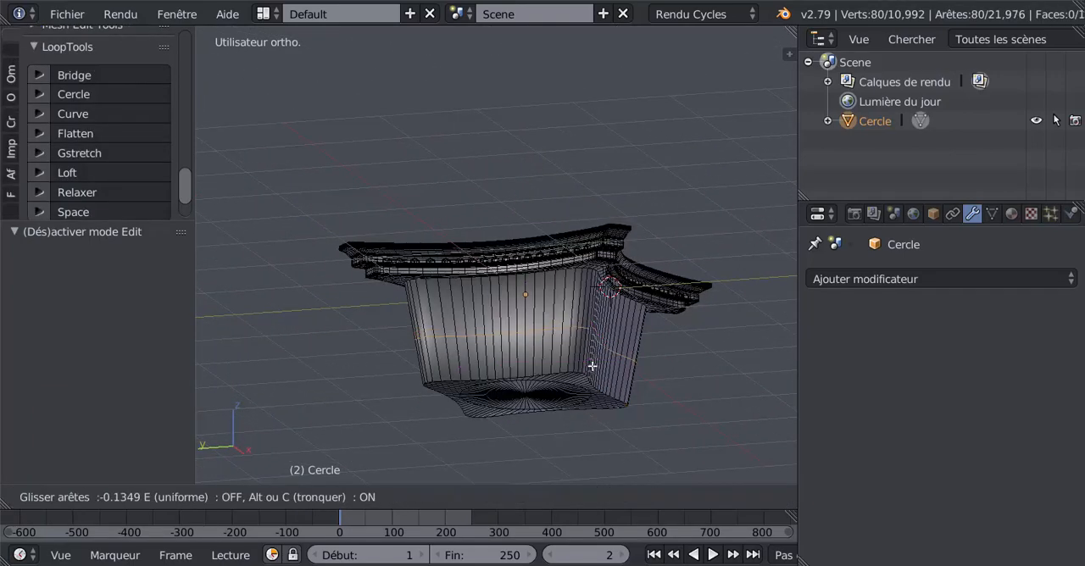
click(593, 390)
key(Tab)
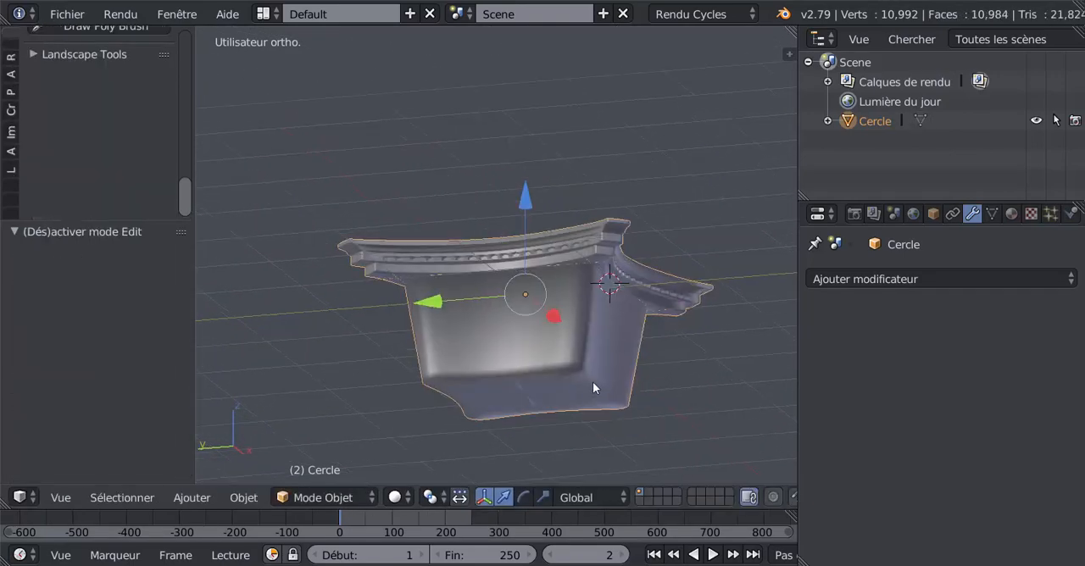
mouse_move(593, 382)
middle_down()
mouse_move(619, 307)
mouse_move(623, 384)
mouse_move(610, 315)
middle_up()
key(Tab)
key(ctrl+z)
key(ctrl+z)
Select only the tapered body's bottom edge loop, turn it into a circle with LoopTools using Best fit, and inspect the shape
scroll(610, 314, up, 2)
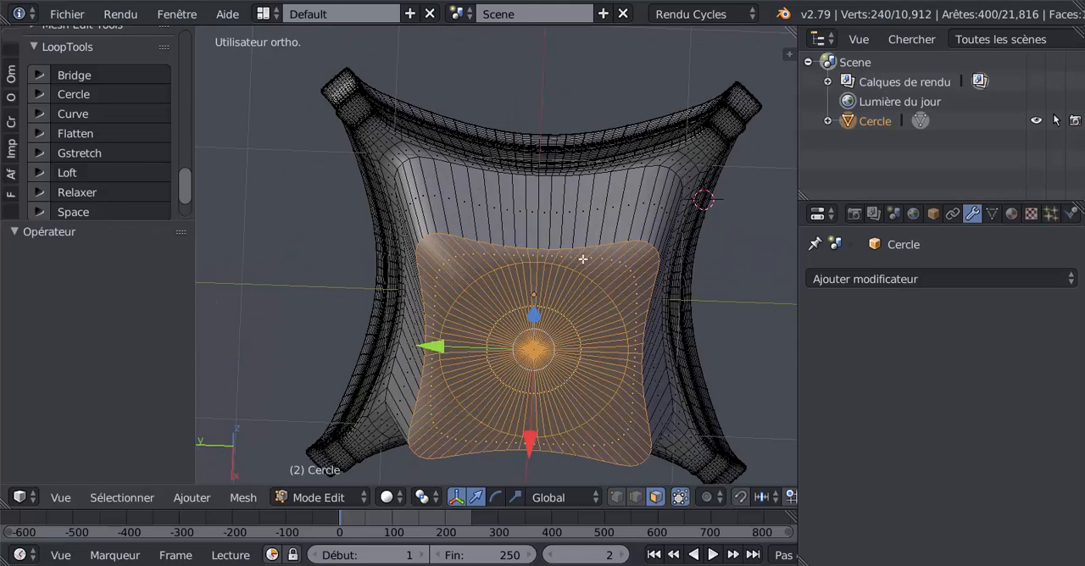
click(637, 498)
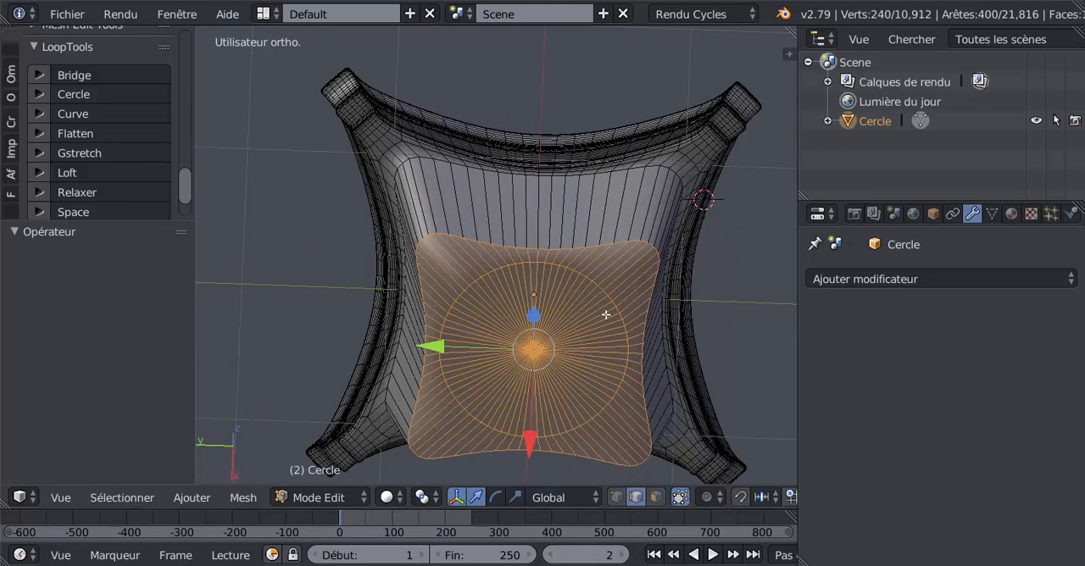
alt+right_click(580, 250)
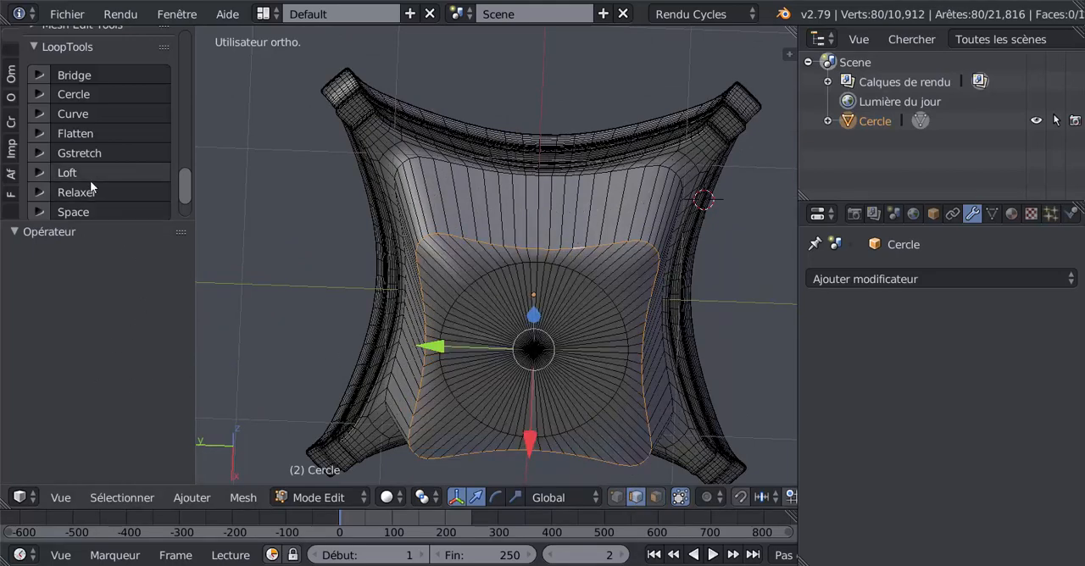
click(78, 94)
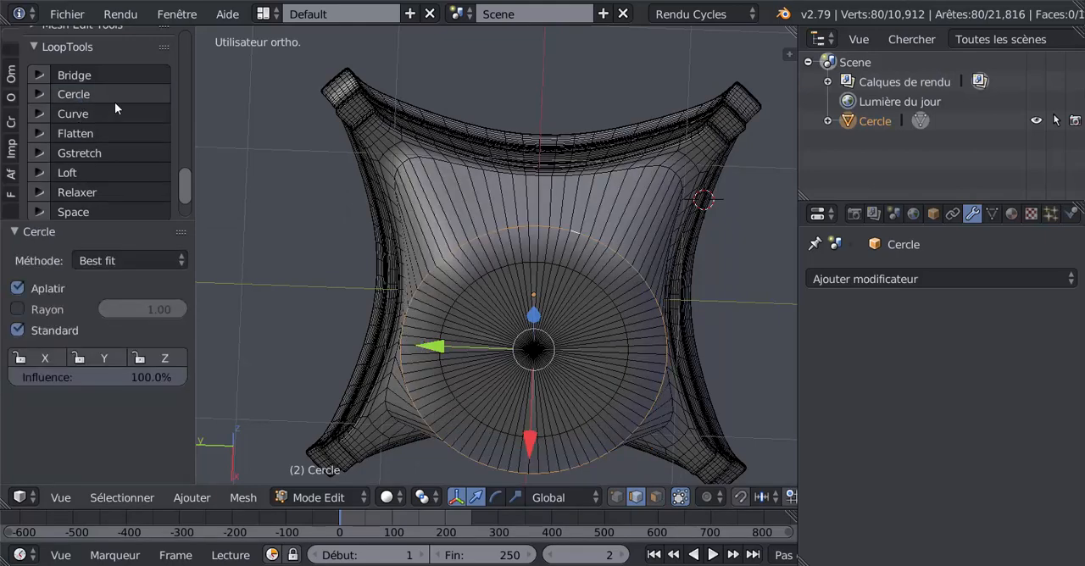
key(Tab)
middle_drag(347, 174, 507, 376)
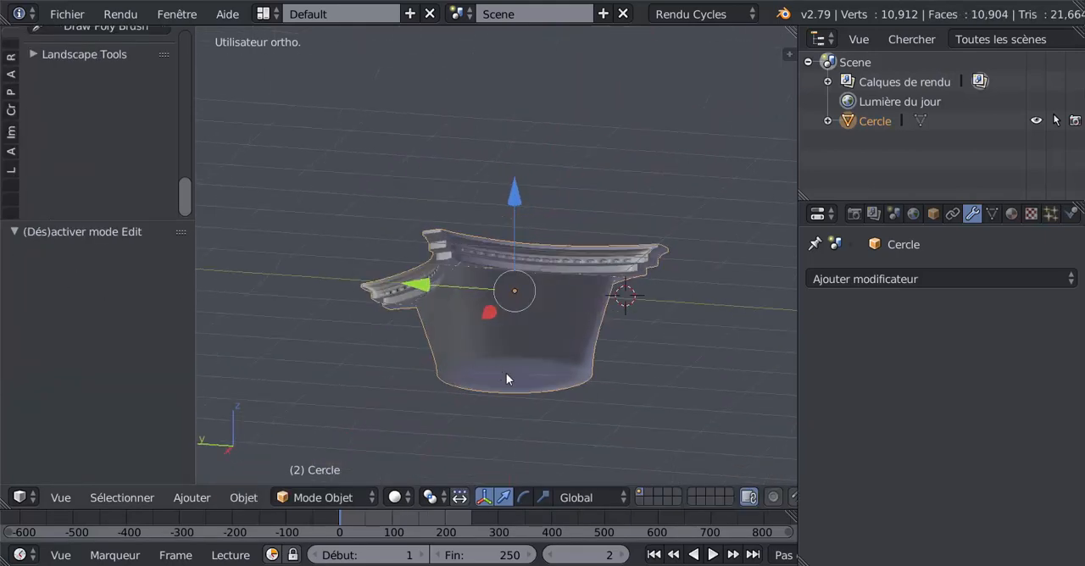
key(Tab)
scroll(492, 357, up, 3)
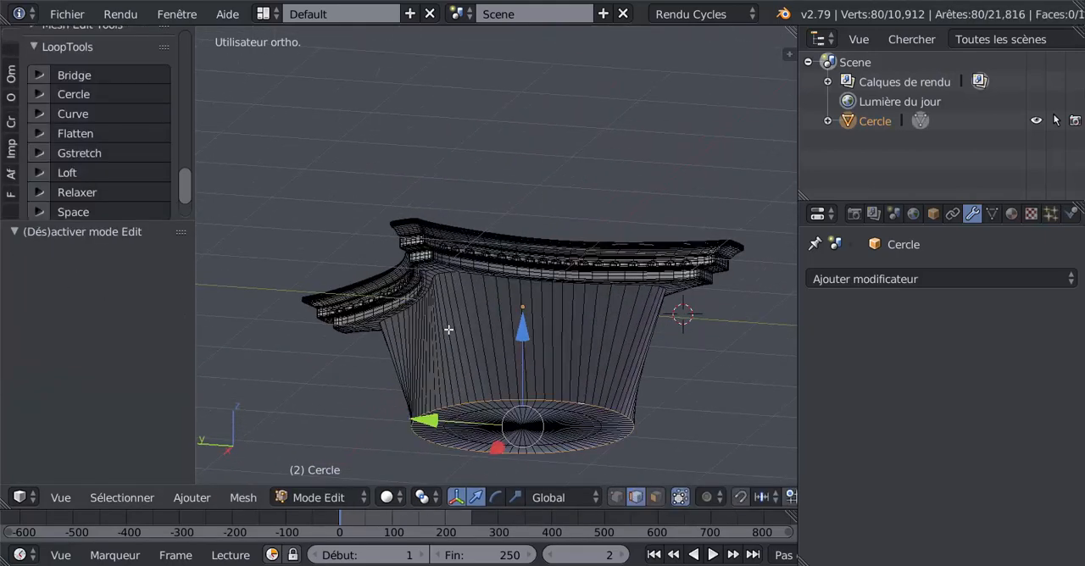
Scale the circular bottom loop to 0.857 on all axes
key(x)
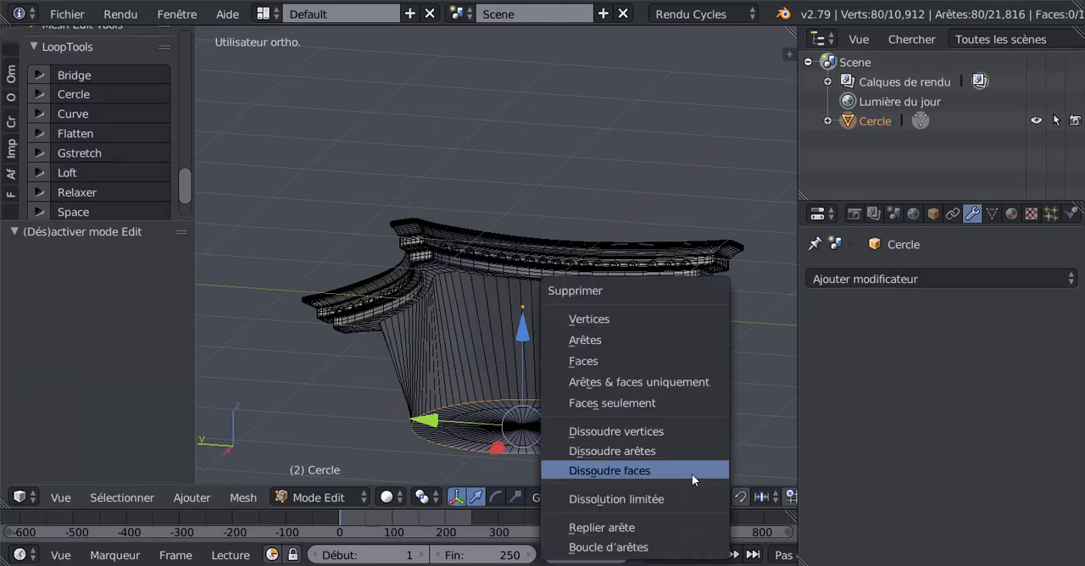
click(669, 402)
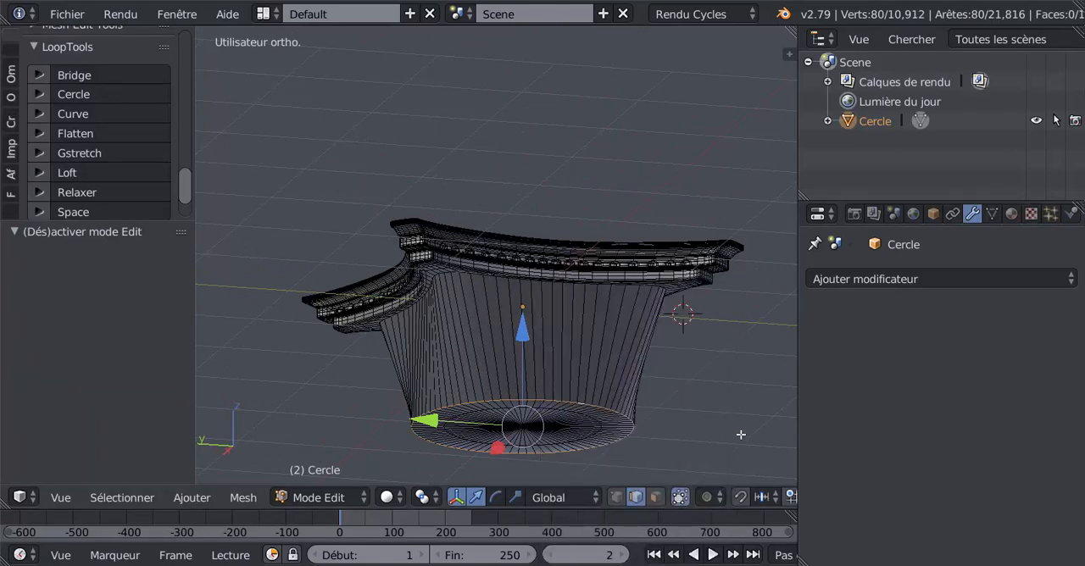
key(s)
click(709, 410)
Add an edge loop around the tapered body close to its circular bottom rim and check it in Object mode
middle_drag(709, 411, 644, 343)
key(ctrl+r)
click(638, 342)
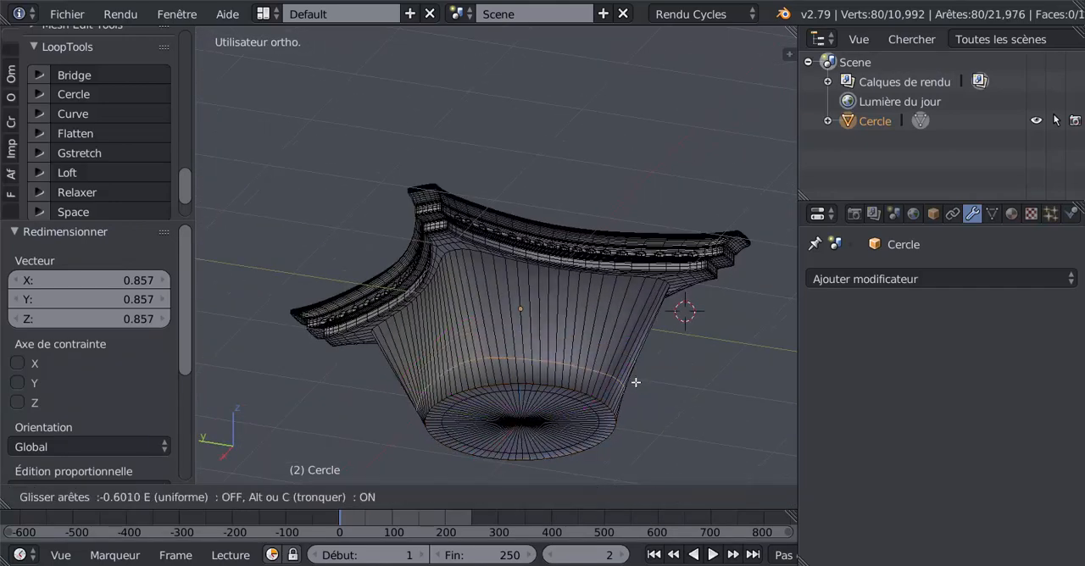
click(628, 391)
key(Tab)
middle_drag(624, 402, 596, 408)
scroll(676, 399, up, 3)
Add another edge loop around the upper part of the tapered body and inspect the result in Object mode
key(Tab)
key(ctrl+r)
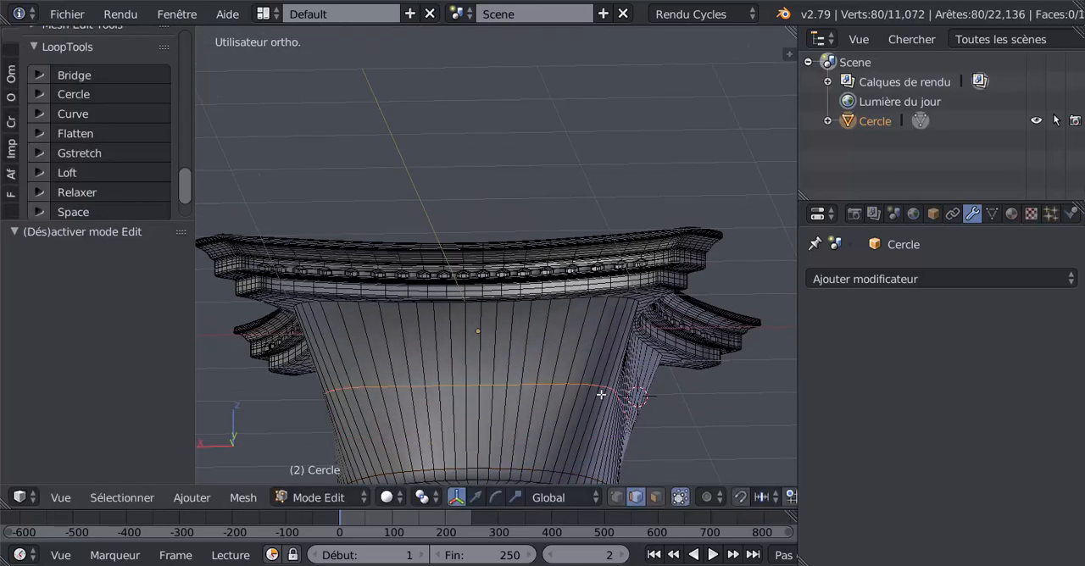
click(611, 341)
click(592, 387)
key(Tab)
scroll(591, 387, down, 3)
middle_drag(591, 388, 511, 410)
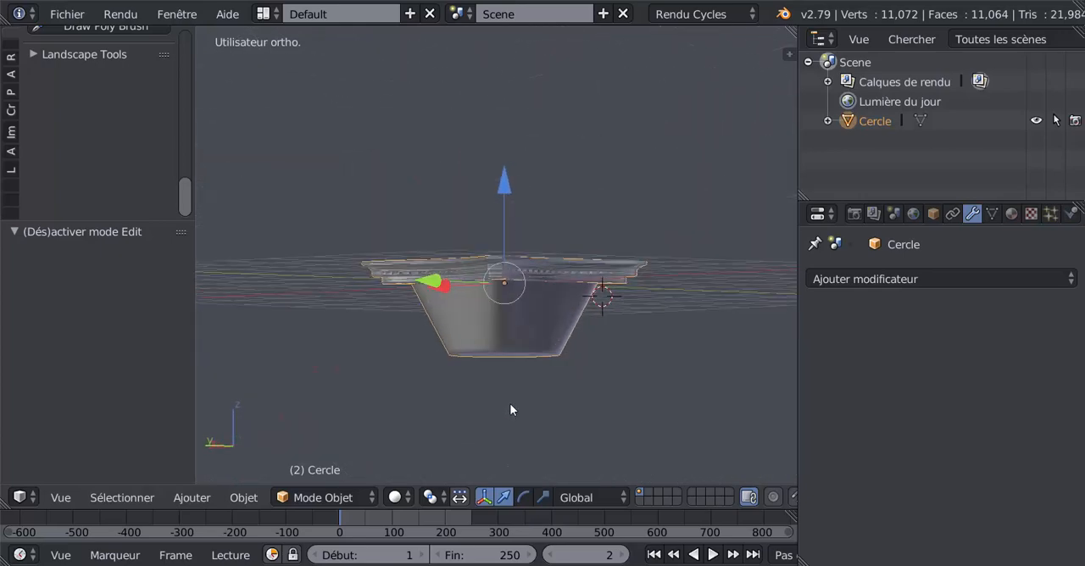
Undo the edge loops and all reshaping of the underside, back to the slab without its downward extrusion, and return to Object mode
key(Tab)
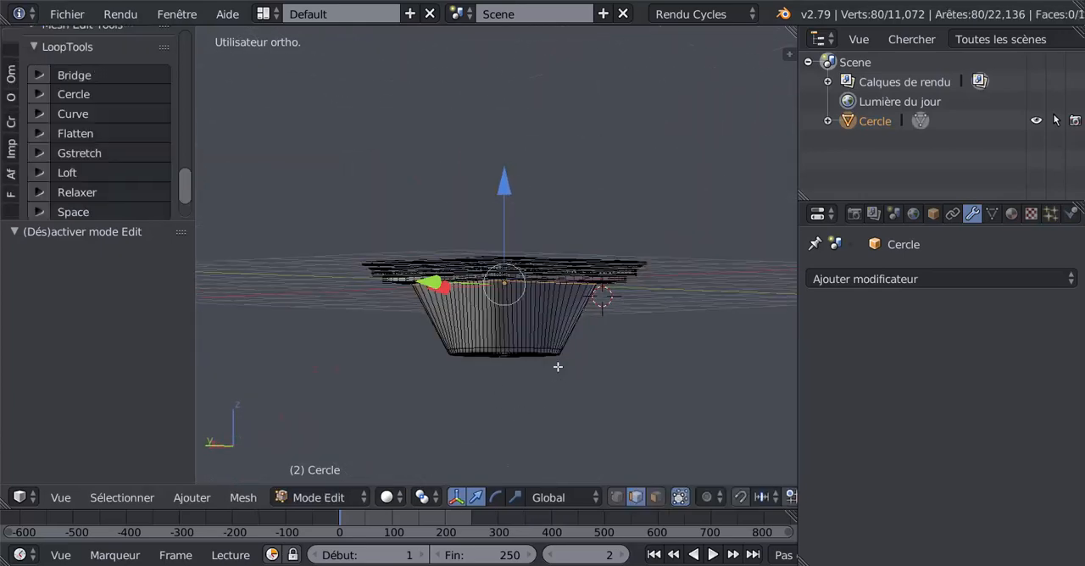
key(ctrl+z)
key(ctrl+z)
key(ctrl+z)
key(ctrl+z)
key(ctrl+z)
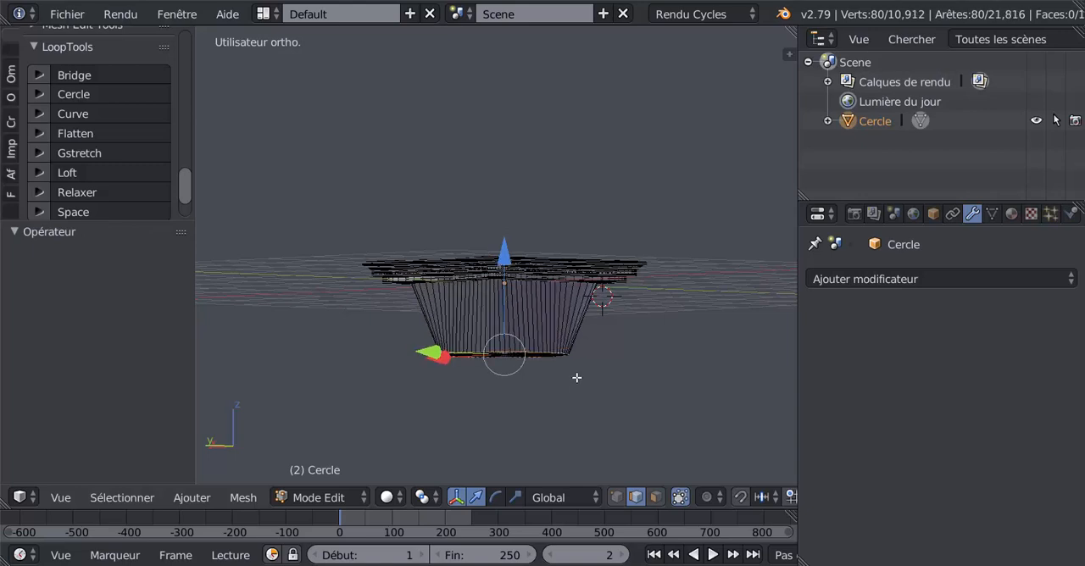
key(ctrl+z)
key(ctrl+z)
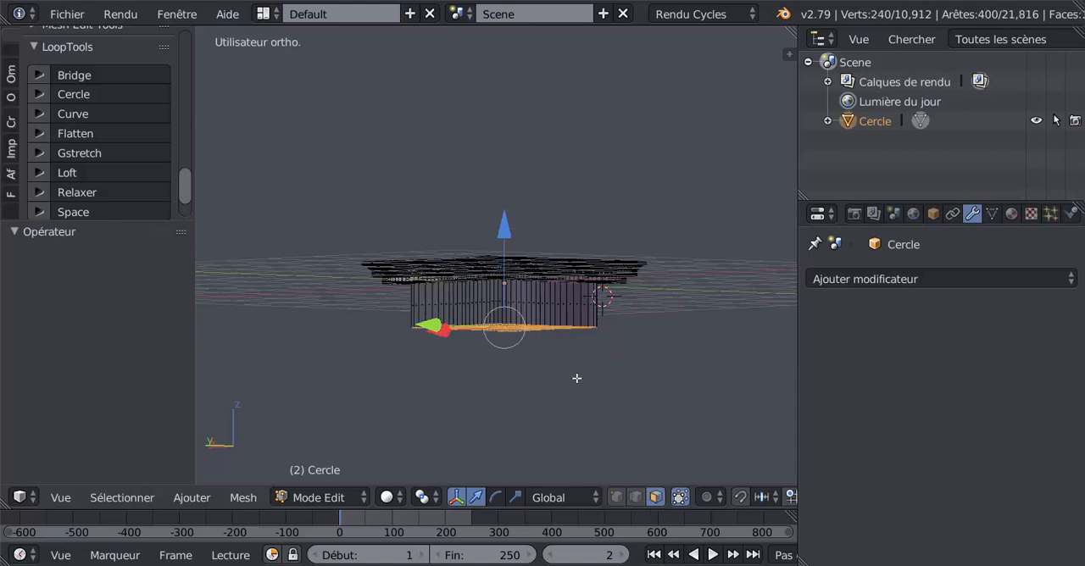
middle_drag(576, 378, 540, 286)
key(Tab)
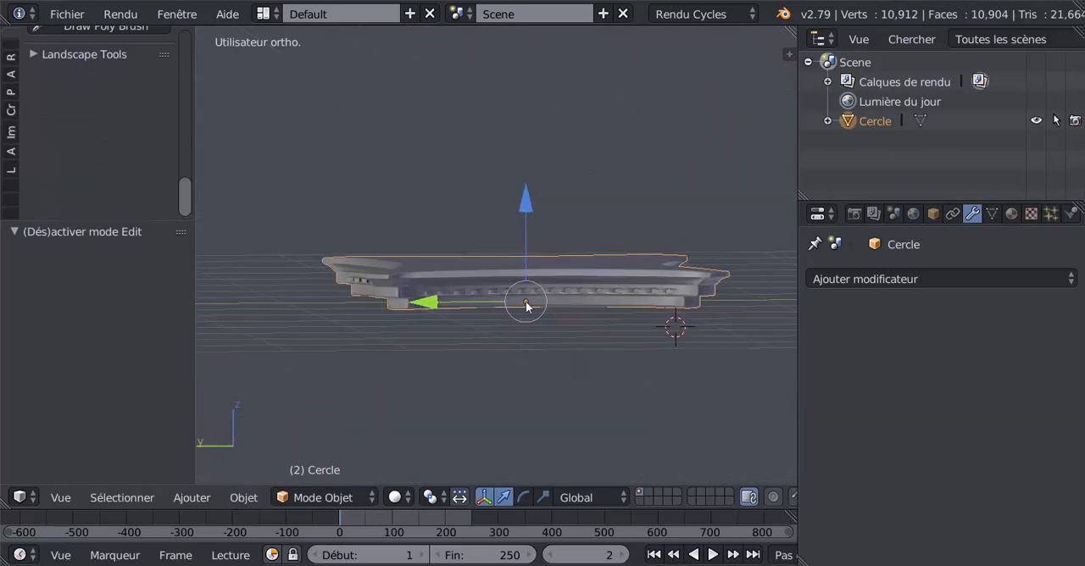
Raise the slab along Z in front view with successive moves of 1.468, 1.958 and 0.802
middle_drag(497, 332, 642, 420)
middle_drag(507, 325, 502, 312)
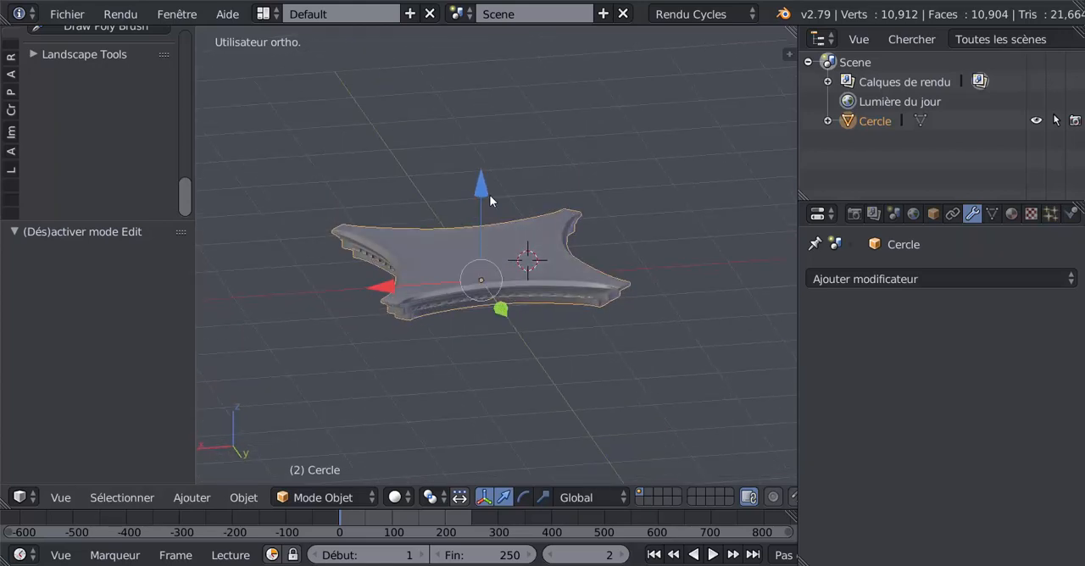
key(KP_1)
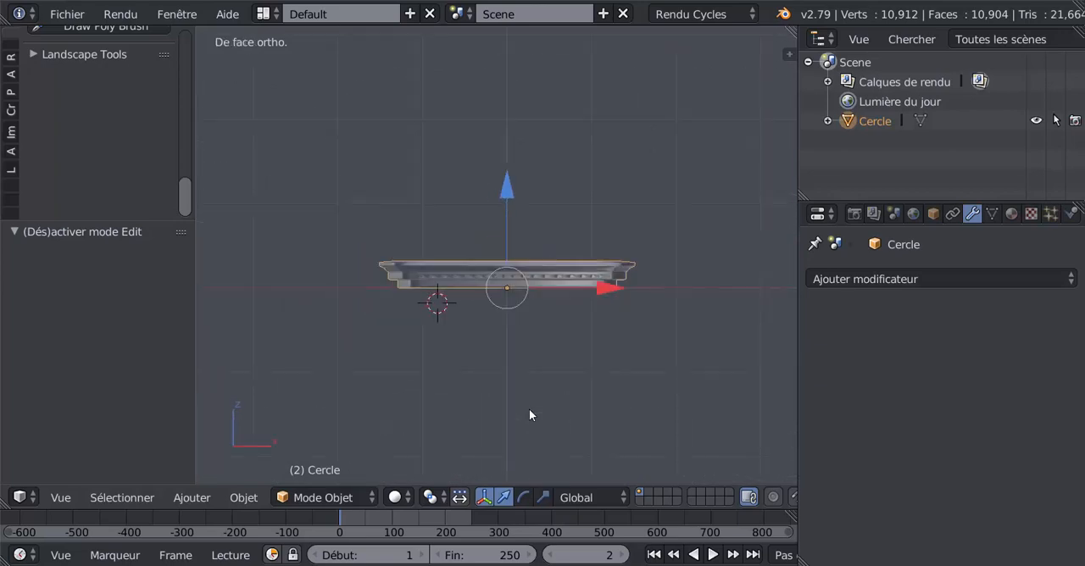
drag(508, 196, 498, 71)
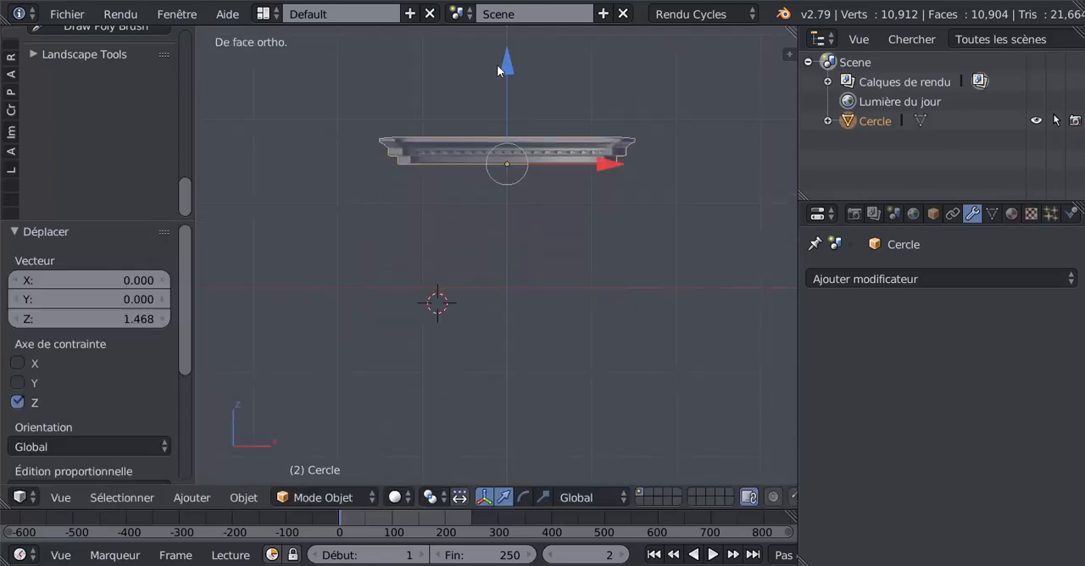
shift+middle_drag(489, 233, 511, 245)
drag(526, 188, 526, 51)
scroll(535, 202, up, 1)
shift+middle_drag(534, 203, 524, 362)
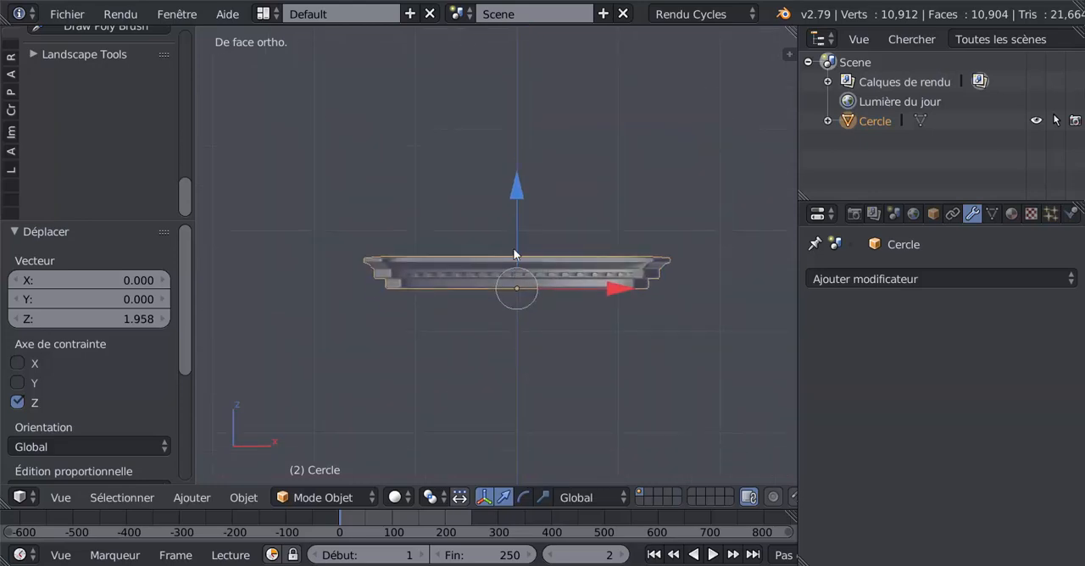
drag(521, 195, 530, 113)
scroll(511, 199, down, 6)
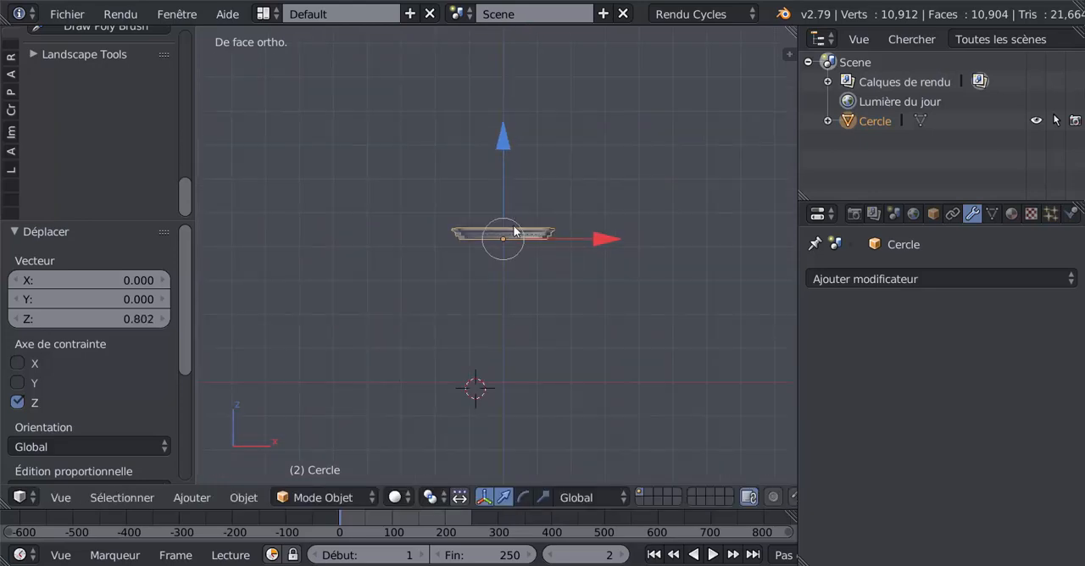
Hide the slab and snap the 3D cursor to the scene centre
key(h)
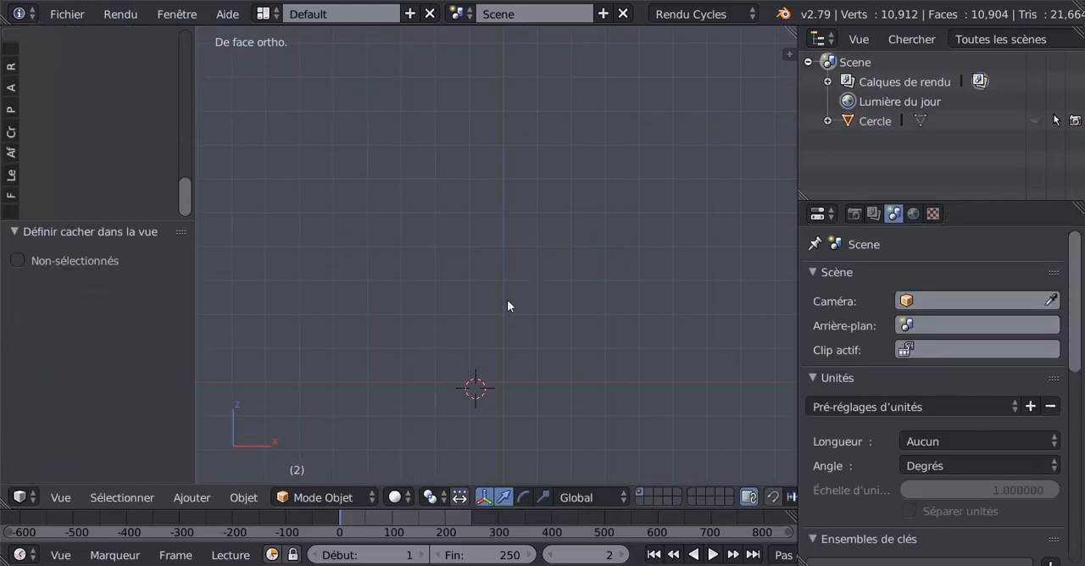
key(shift+s)
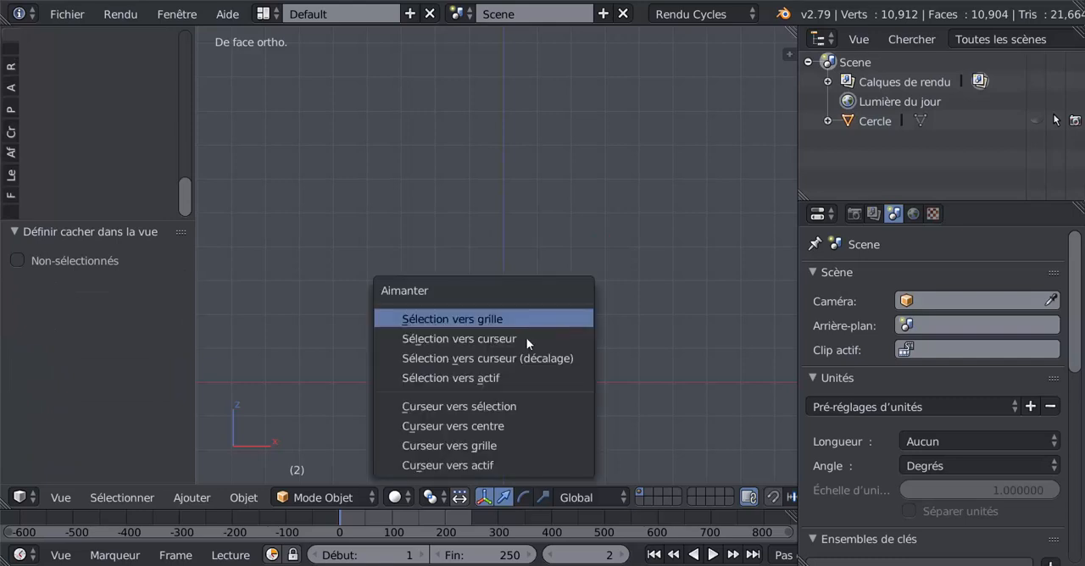
click(486, 426)
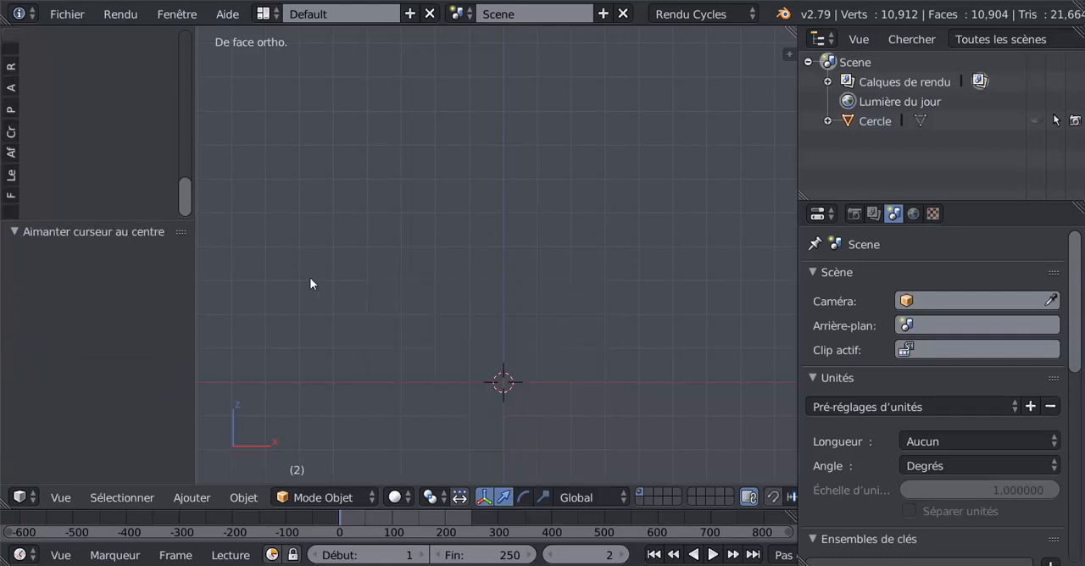
Add a circle mesh with 20 vertices and radius 1 at the 3D cursor
drag(145, 223, 145, 324)
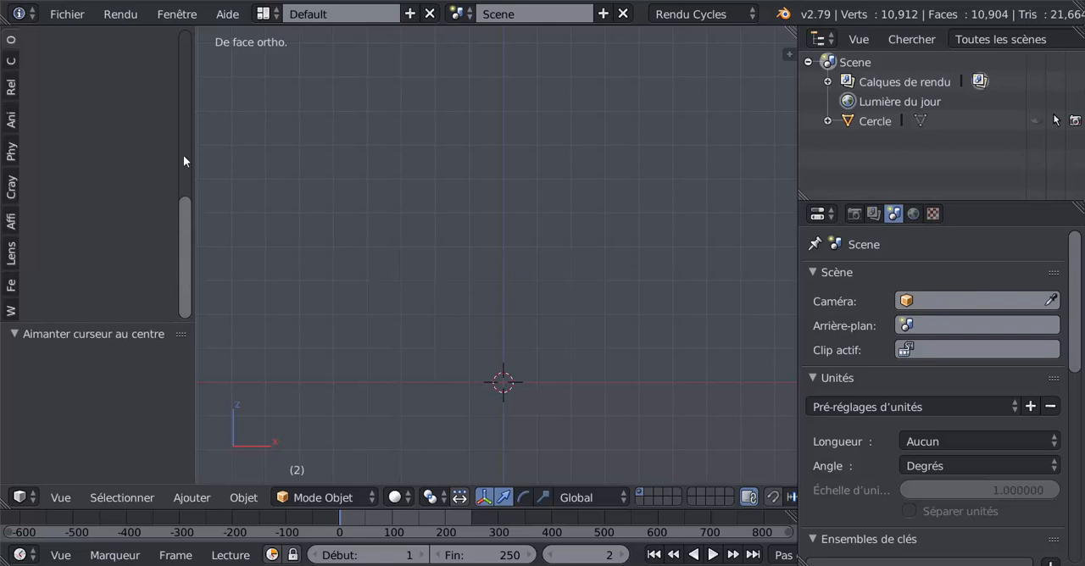
scroll(183, 156, up, 5)
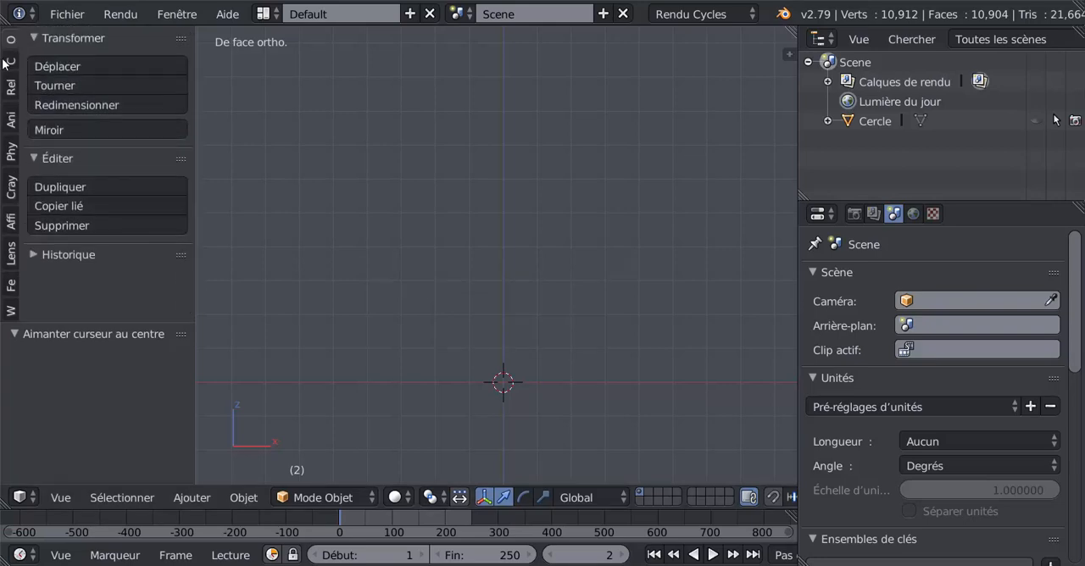
click(10, 62)
click(85, 125)
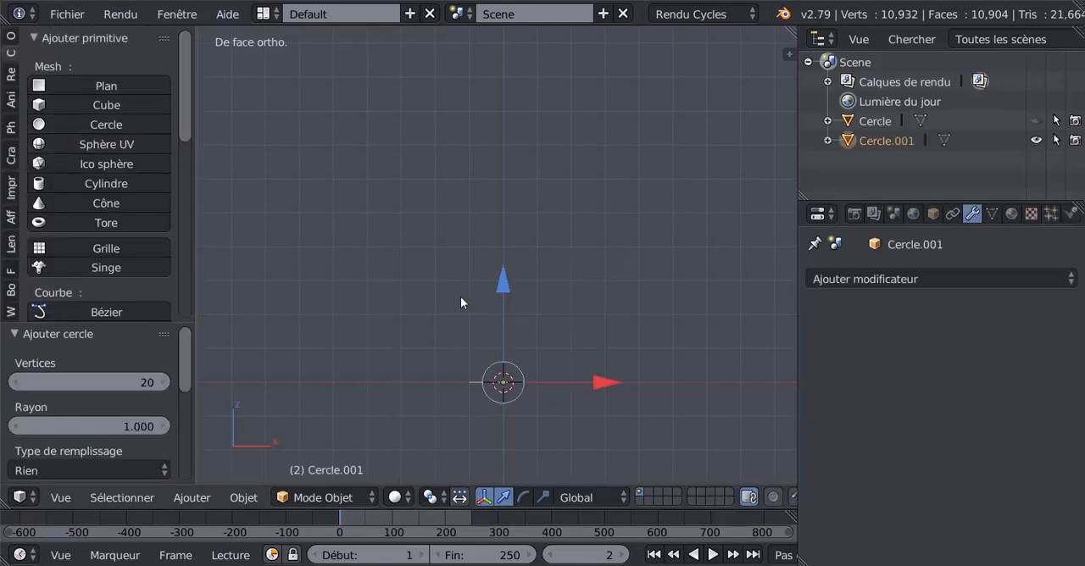
Show the new circle in top view and put it in Edit mode with vertex selection
key(KP_7)
scroll(524, 334, up, 3)
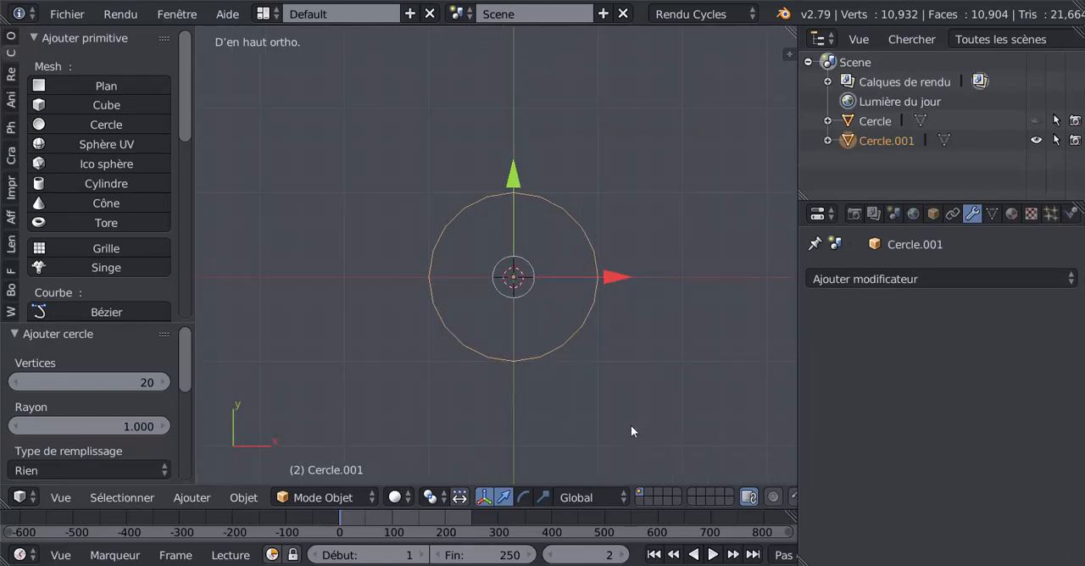
key(Tab)
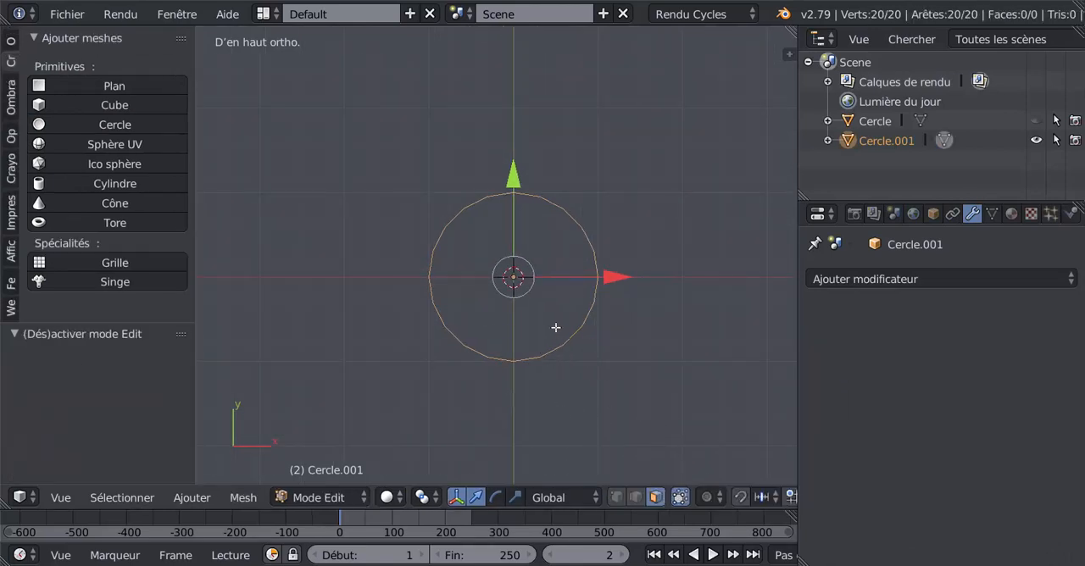
click(616, 497)
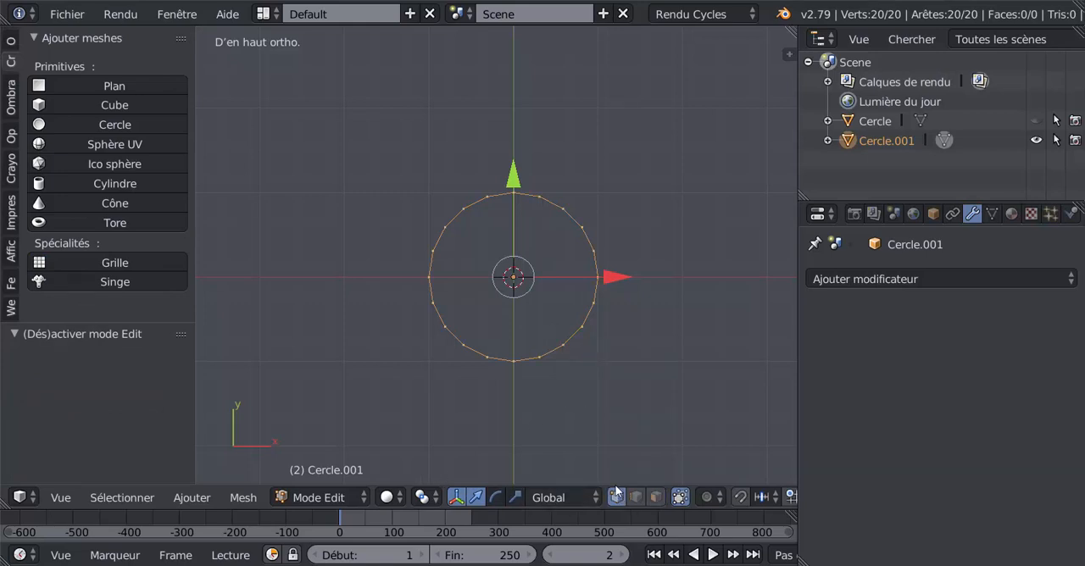
scroll(668, 420, up, 2)
scroll(650, 404, down, 1)
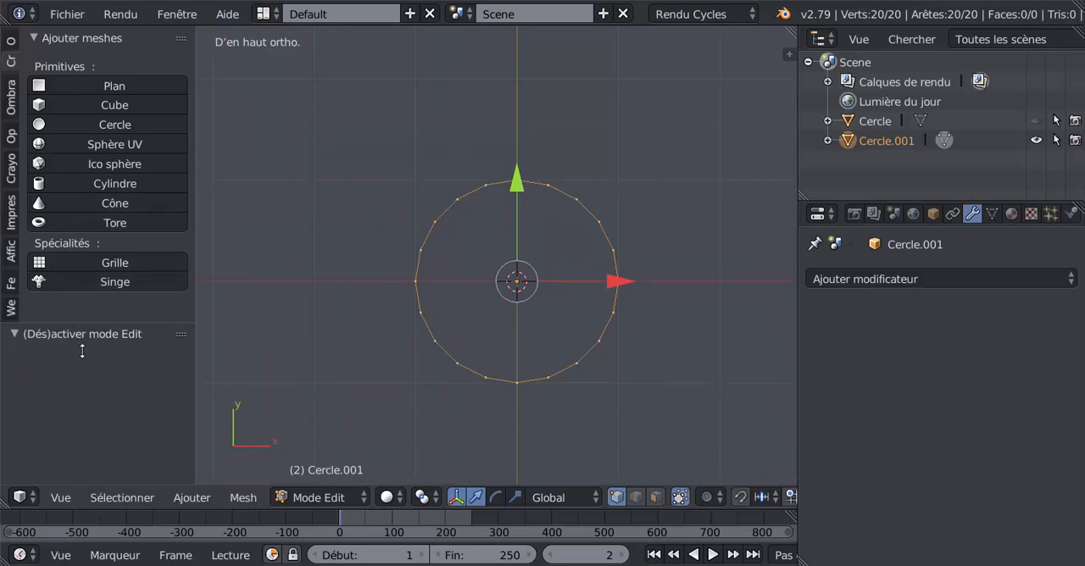
drag(82, 351, 82, 370)
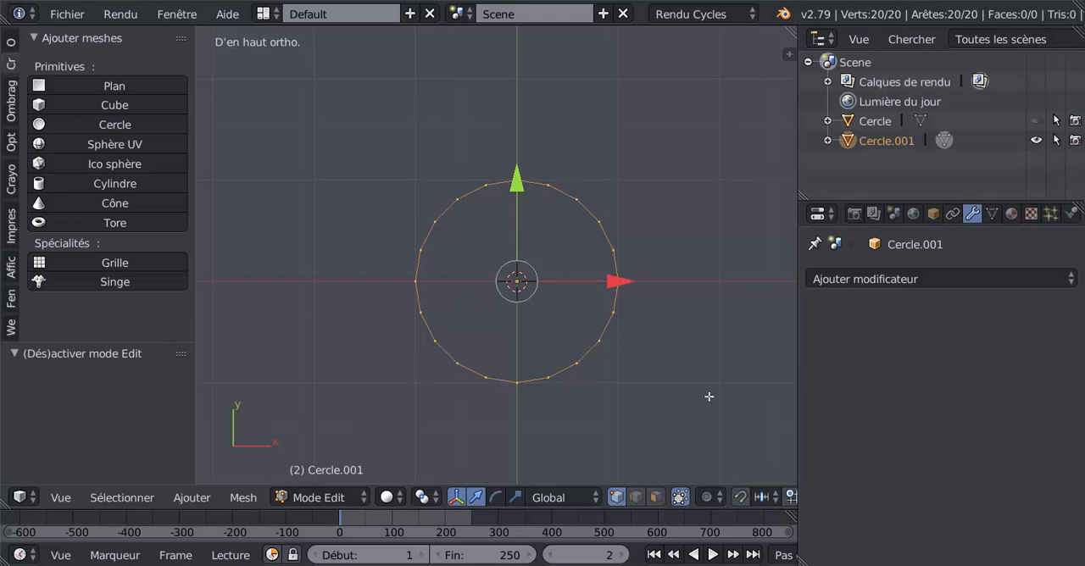
Extrude the circle's edges inward as a flat ring, scaling the new inner edge to 0.437
key(e)
key(s)
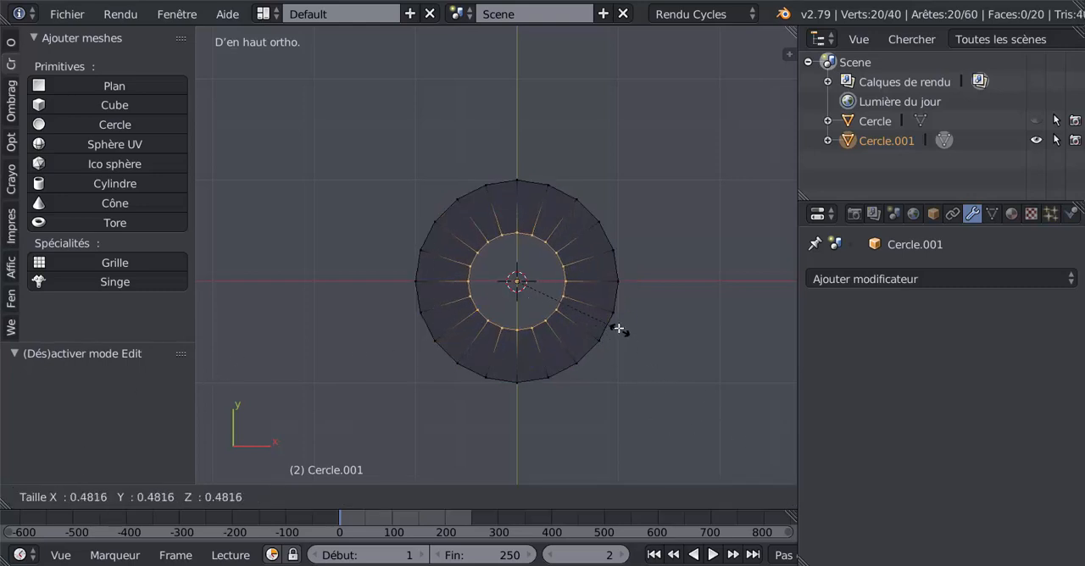
click(614, 318)
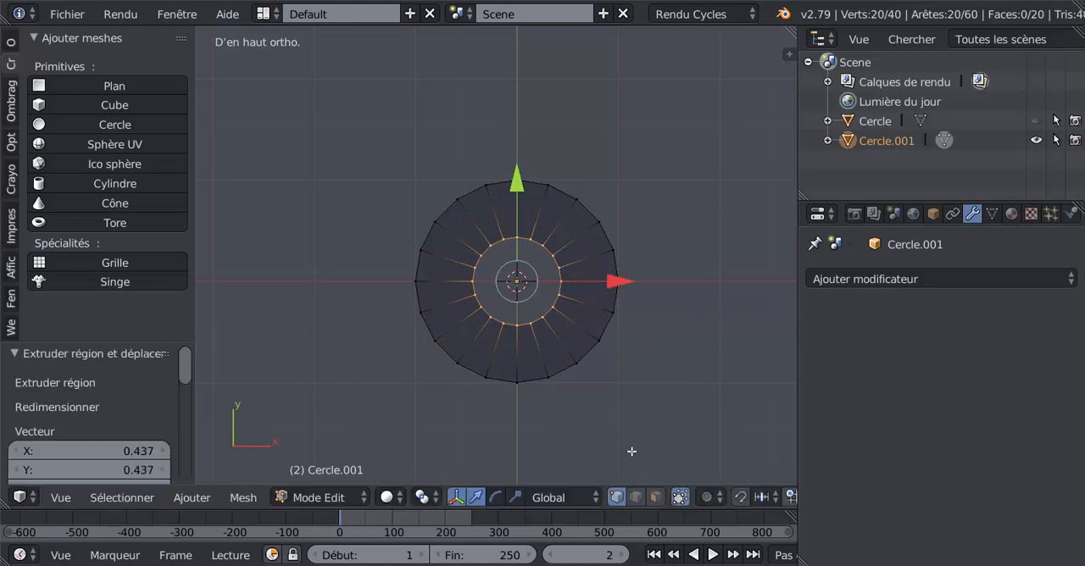
Select all the ring's faces in face mode and inset them individually with a thickness of 0.0455
click(655, 497)
key(a)
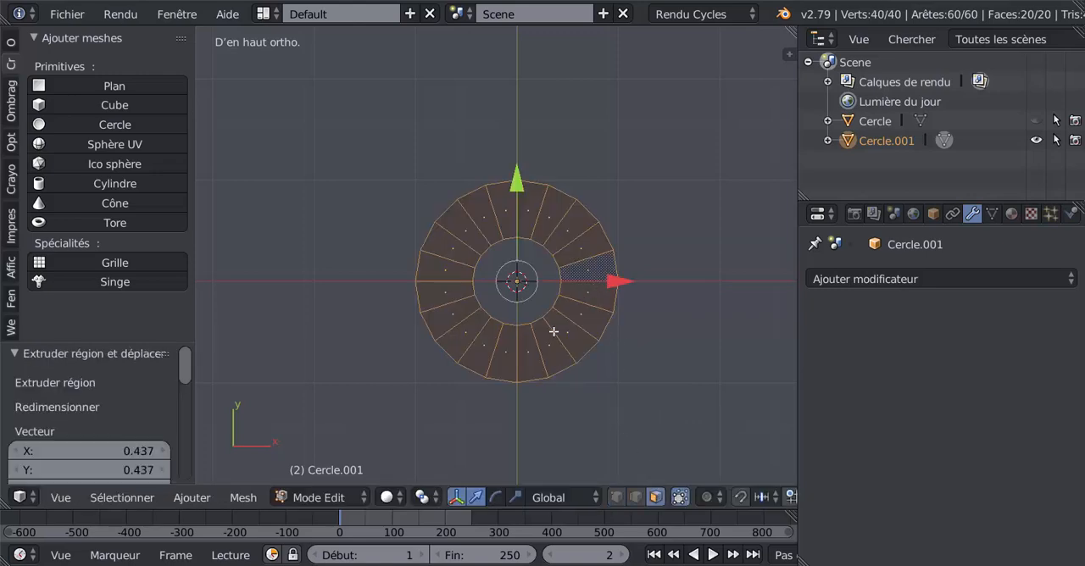
key(i)
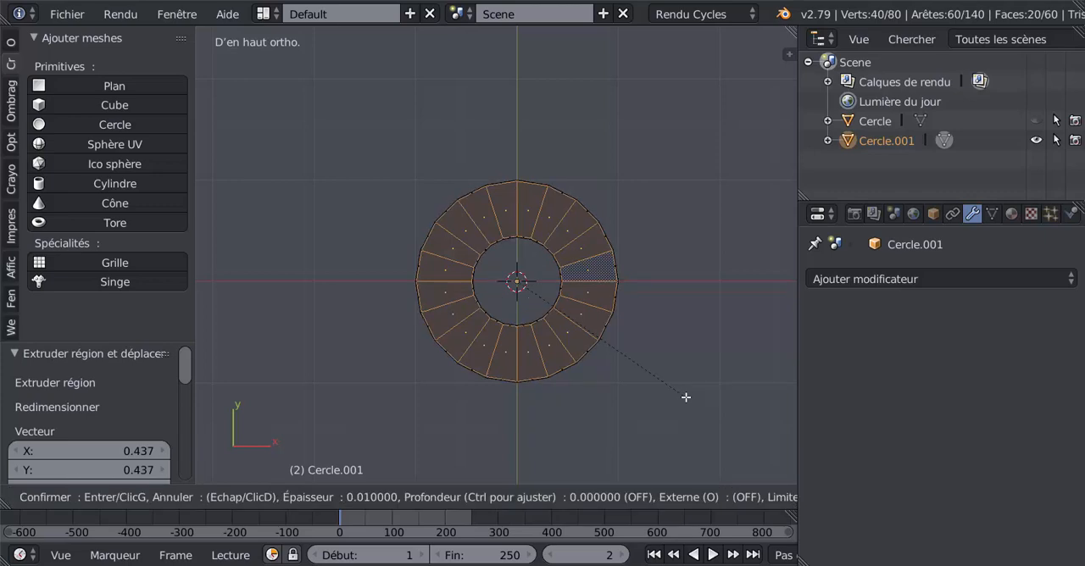
click(685, 392)
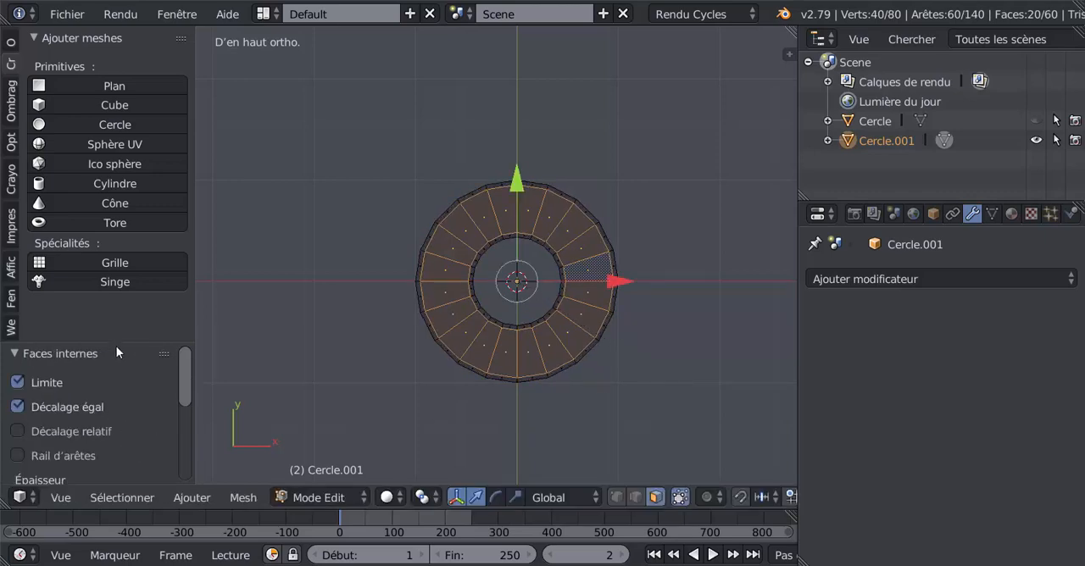
drag(116, 342, 116, 133)
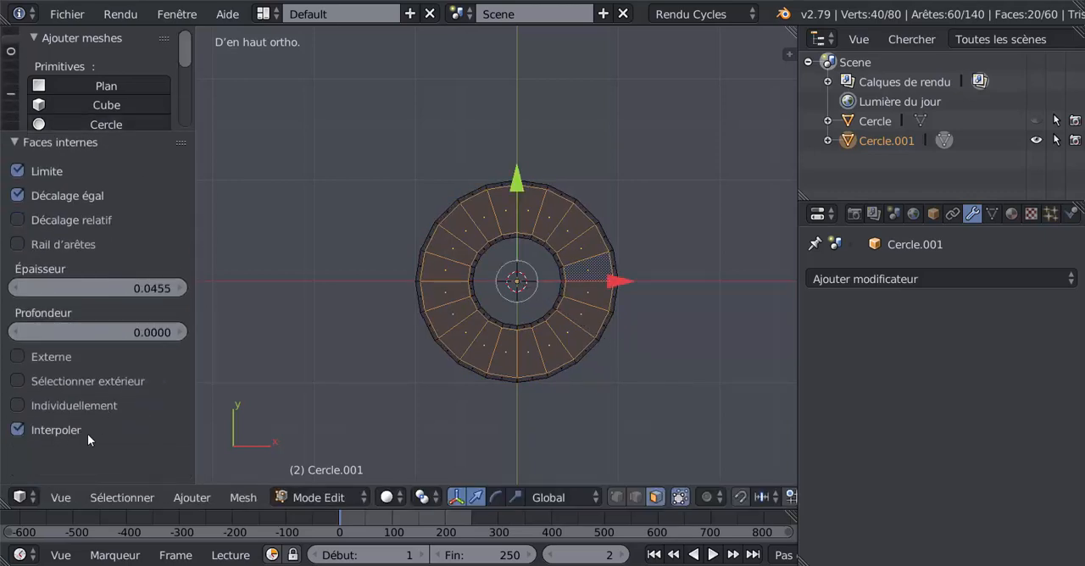
click(17, 406)
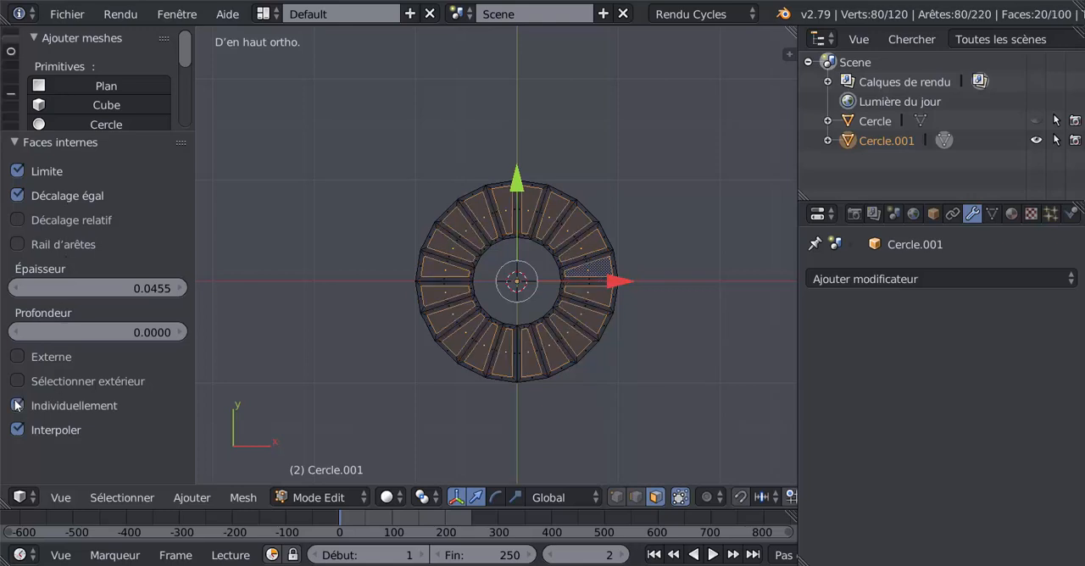
Extrude the inset faces and raise them 0.092 along Z to form the petals
middle_drag(503, 419, 516, 364)
key(KP_Decimal)
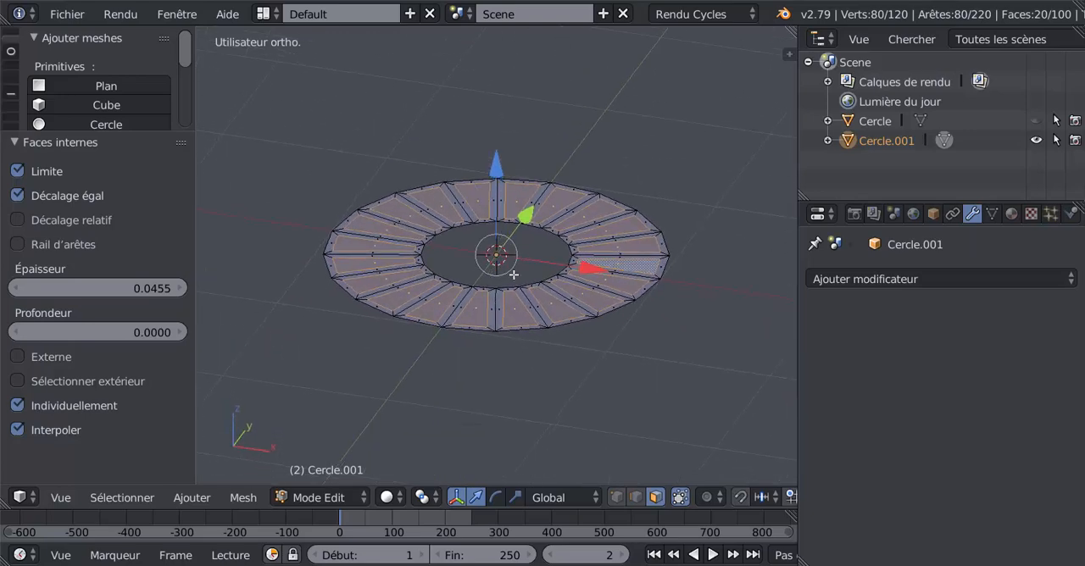
key(e)
right_click(514, 274)
drag(500, 172, 500, 151)
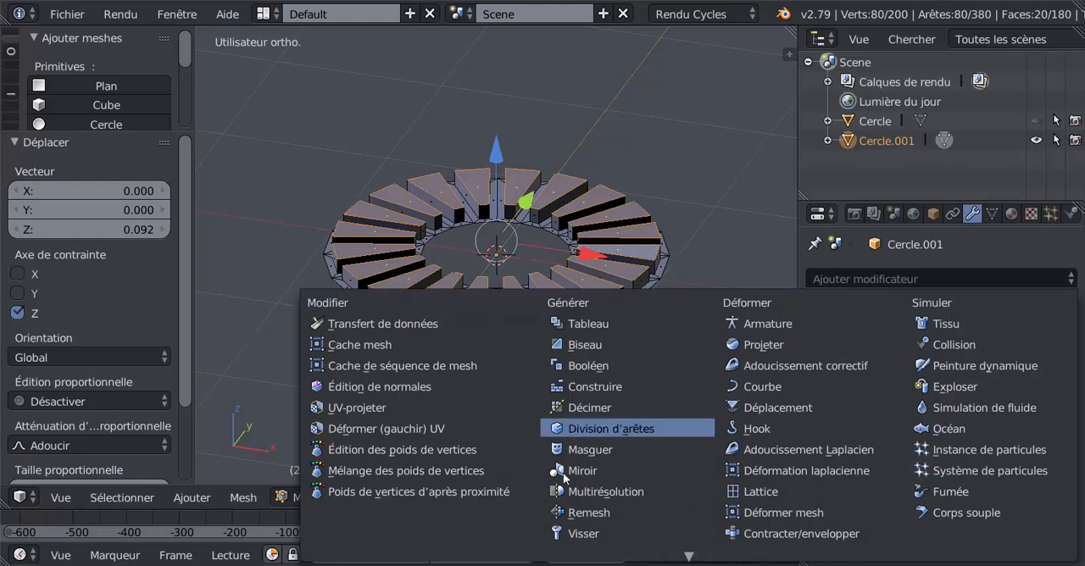
Add a Subdivision Surface modifier to the ring and set its view subdivisions to 2
mouse_move(550, 558)
click(601, 507)
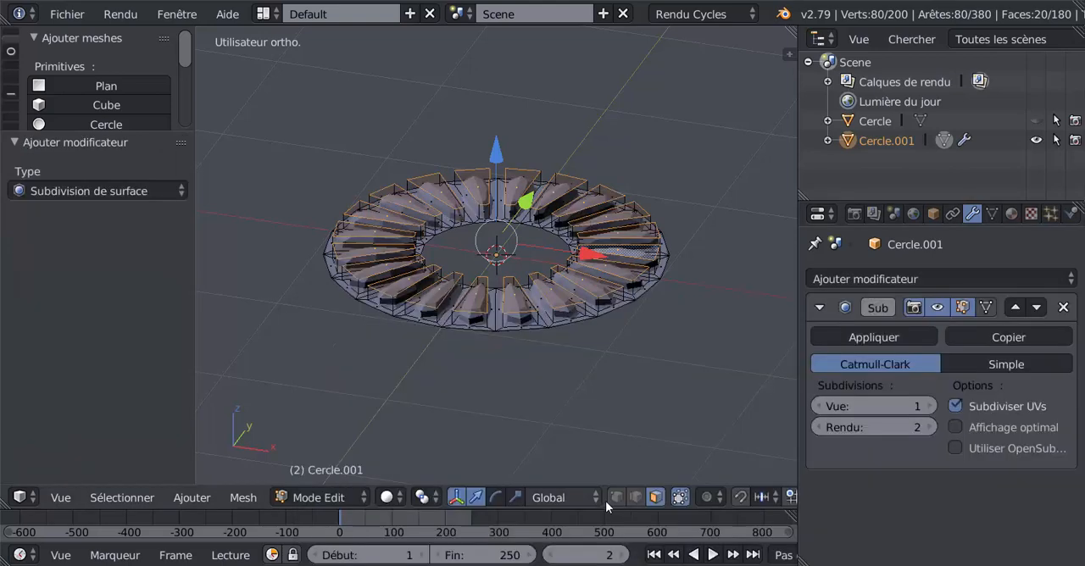
middle_drag(716, 428, 753, 456)
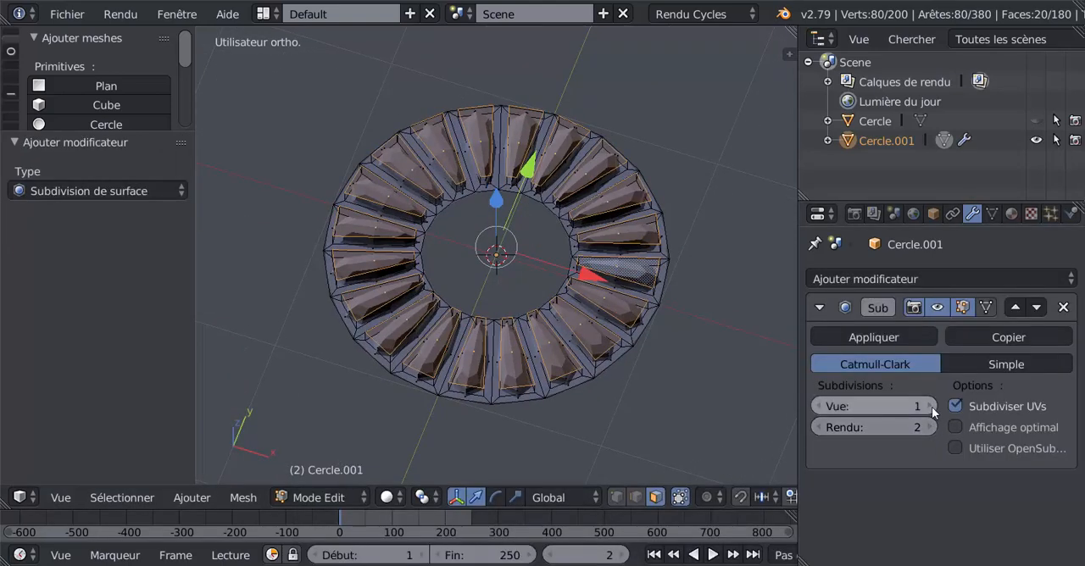
middle_drag(678, 407, 684, 426)
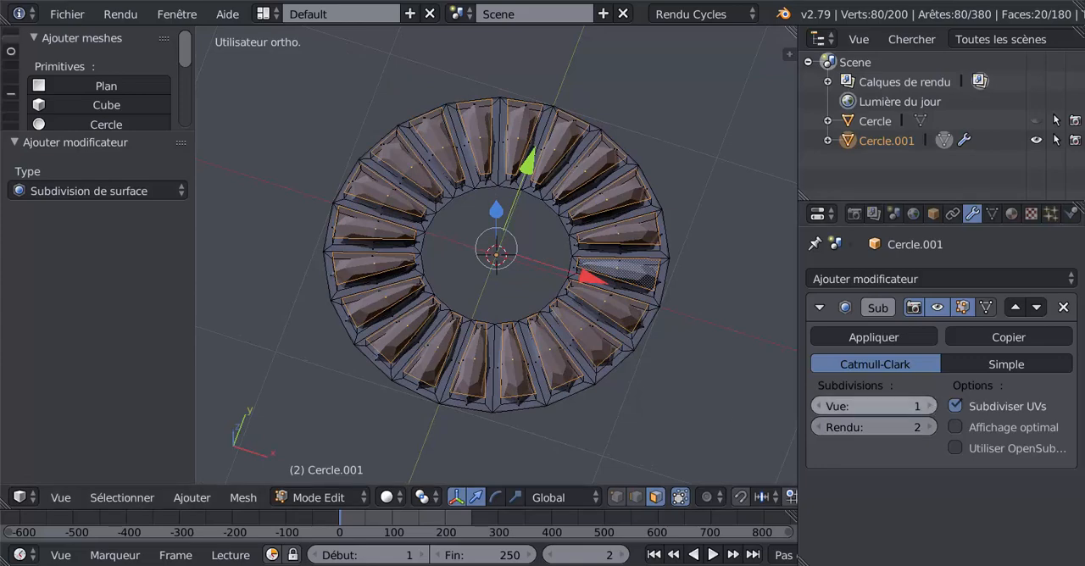
click(930, 406)
middle_drag(683, 378, 739, 362)
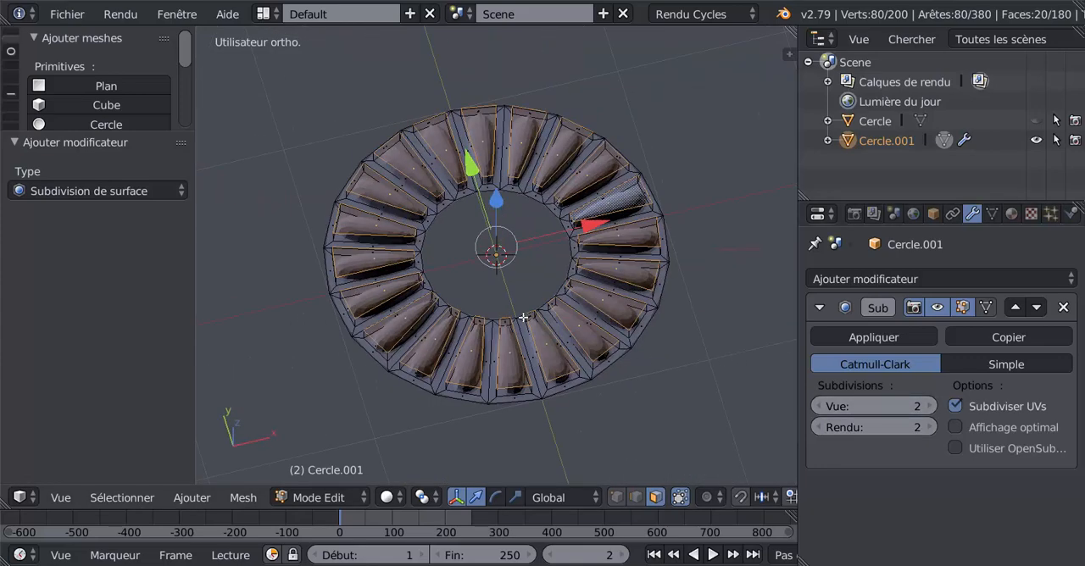
Select the ring's inner edge loop in edge mode and extrude it inward, scaled to 0.848
key(a)
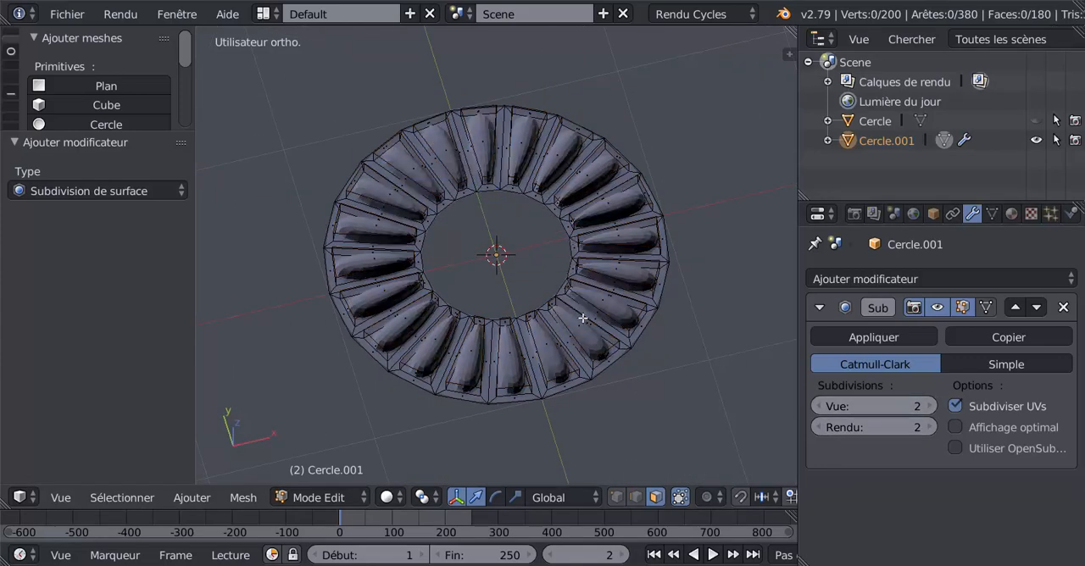
click(636, 496)
alt+right_click(568, 247)
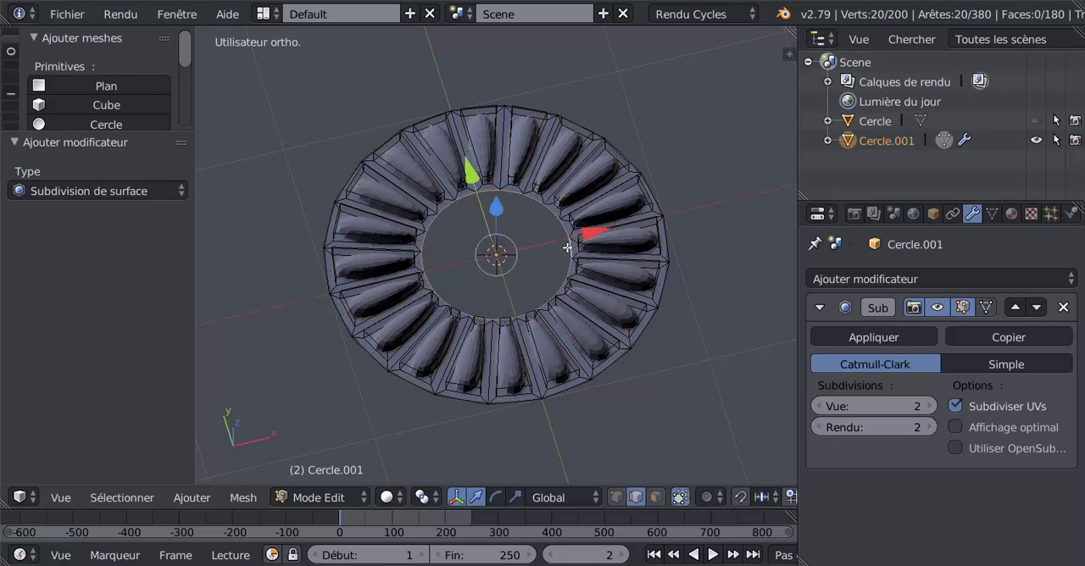
key(s)
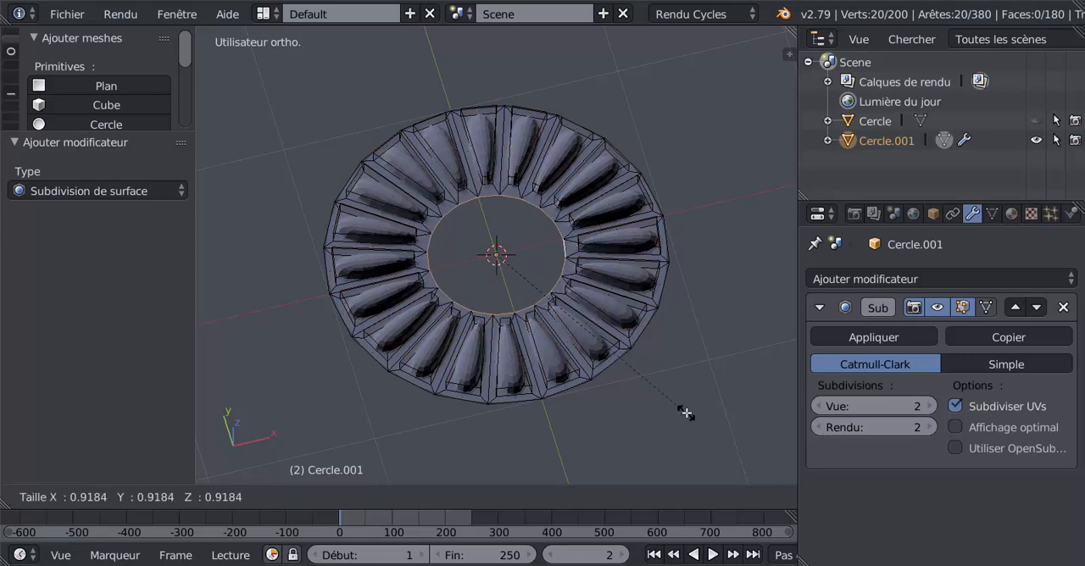
right_click(685, 414)
middle_drag(652, 411, 636, 405)
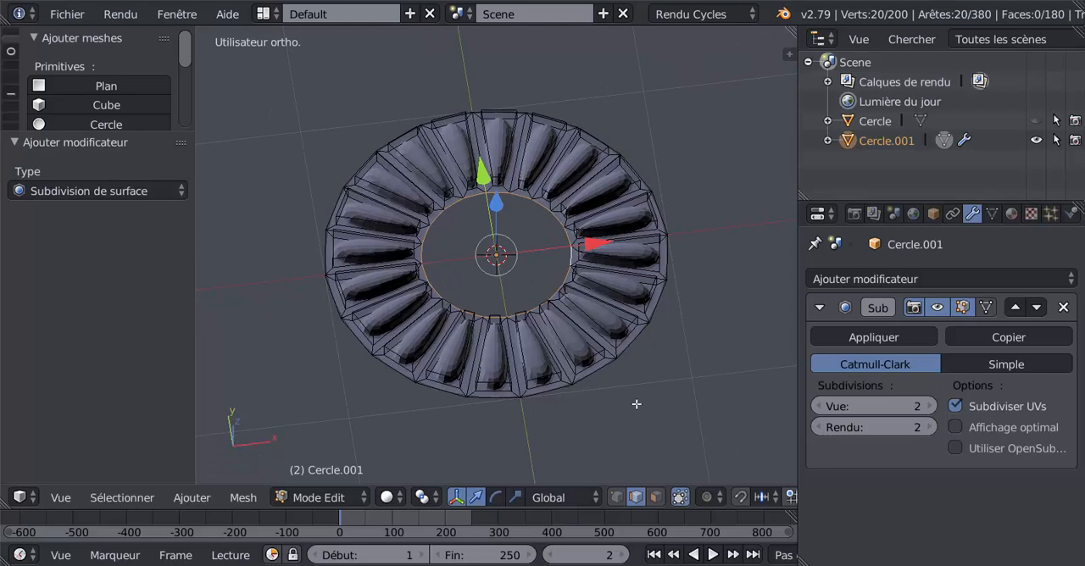
key(e)
key(s)
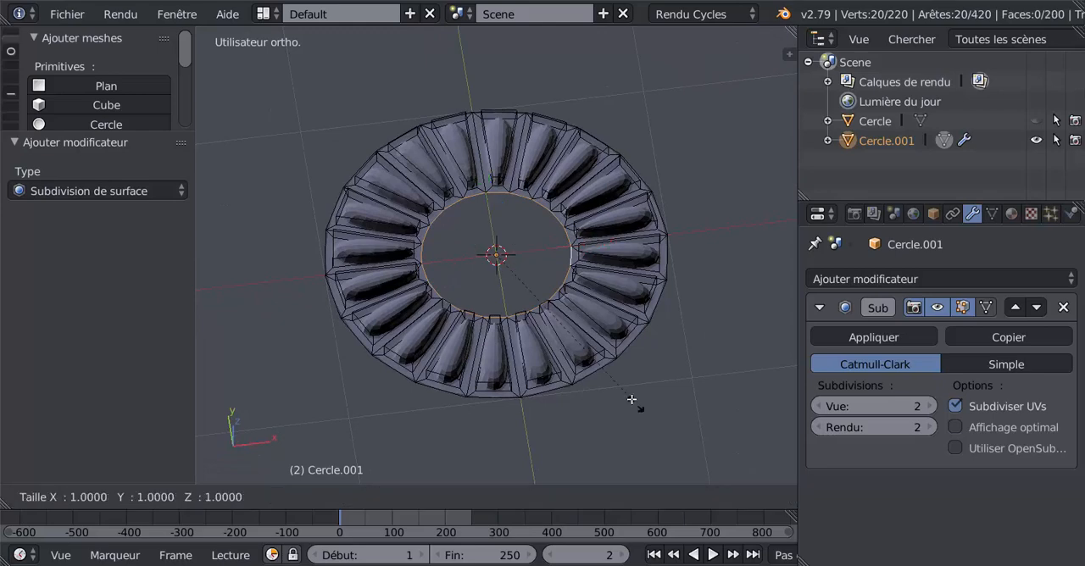
click(613, 384)
middle_drag(583, 382, 573, 330)
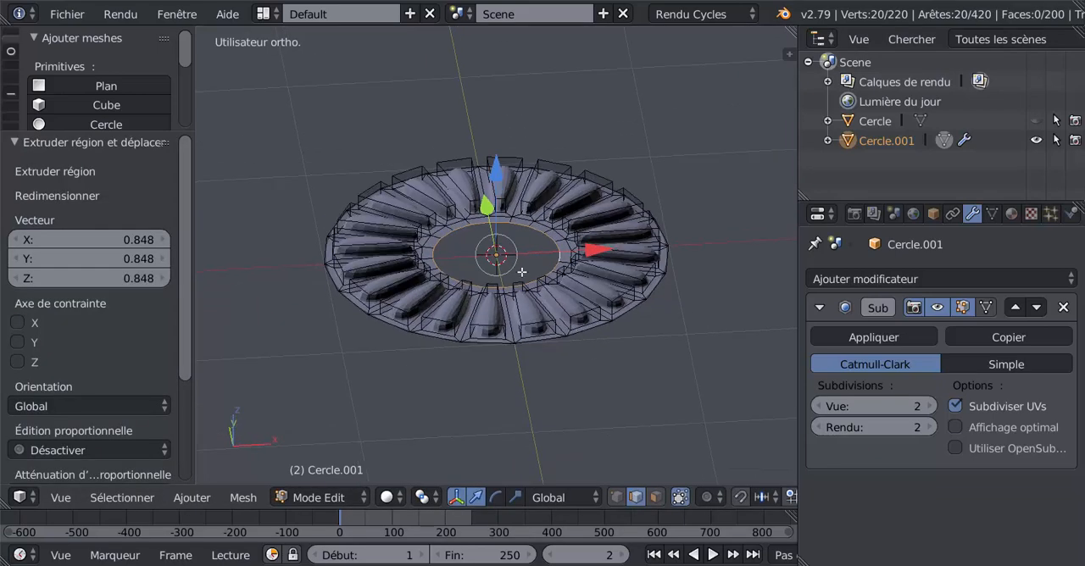
Extrude the inner loop 0.078 upward along Z and scale it to 0.9 to start the central dome
key(e)
click(501, 176)
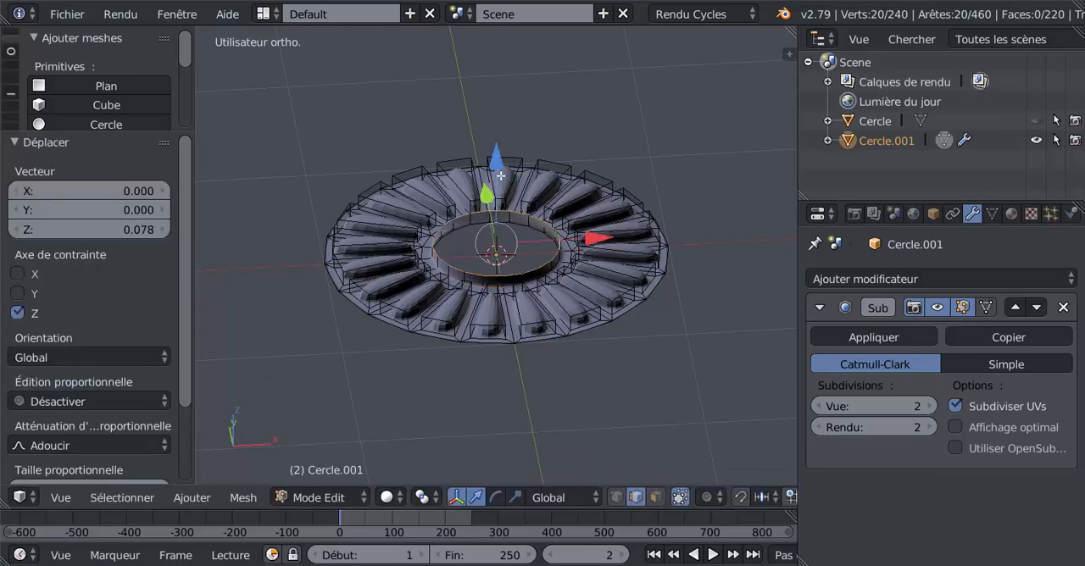
middle_drag(513, 306, 512, 296)
Extrude the dome's upper edge 0.060 along Z and scale it to about 0.78
key(e)
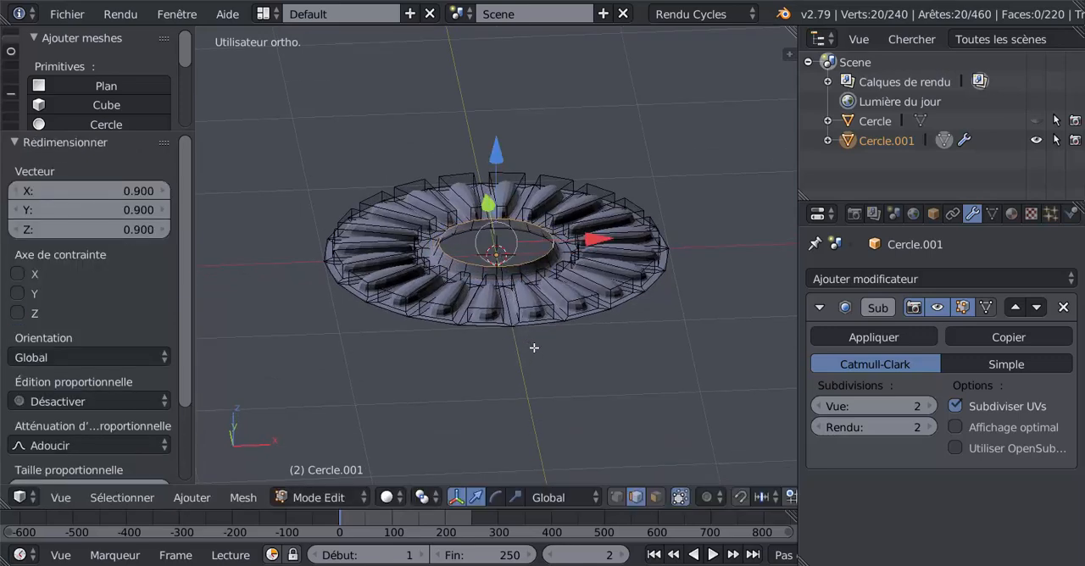
right_click(524, 247)
drag(492, 168, 500, 150)
key(s)
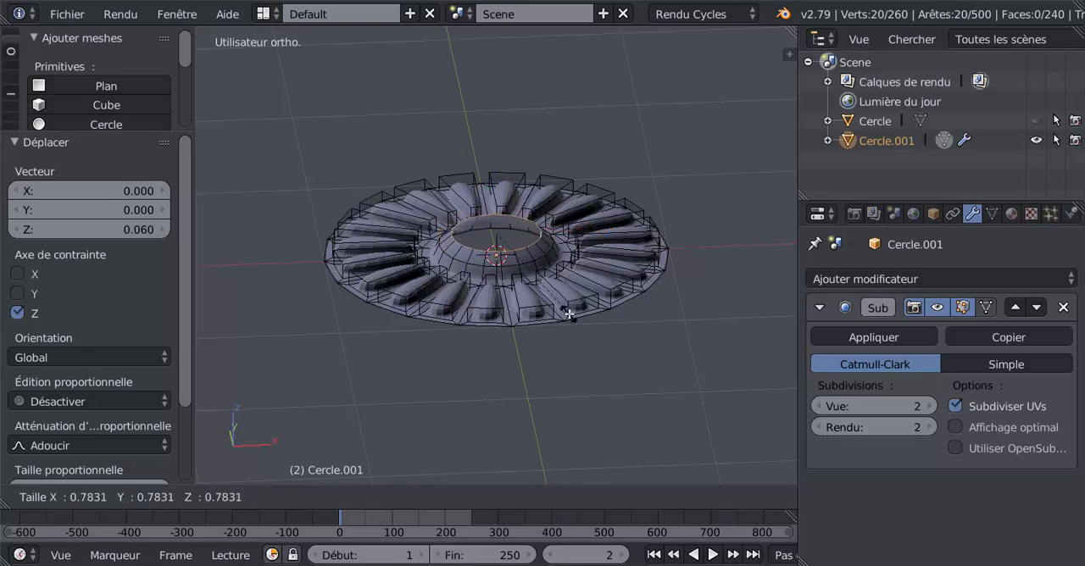
click(566, 306)
Extrude the dome's upper edge 0.047 along Z and scale it to about 0.60
key(e)
right_click(547, 227)
drag(506, 154, 505, 146)
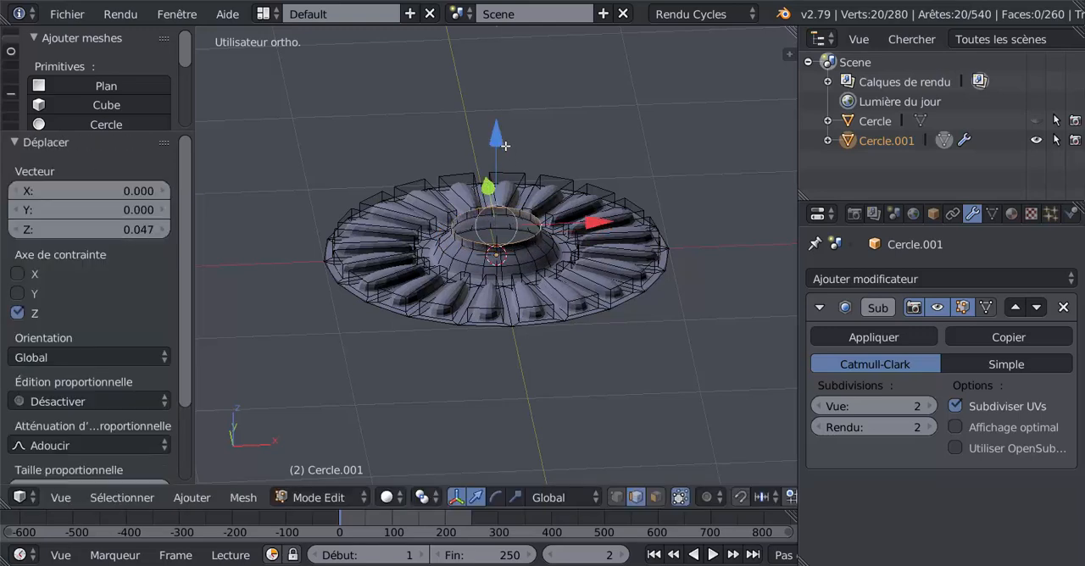
key(s)
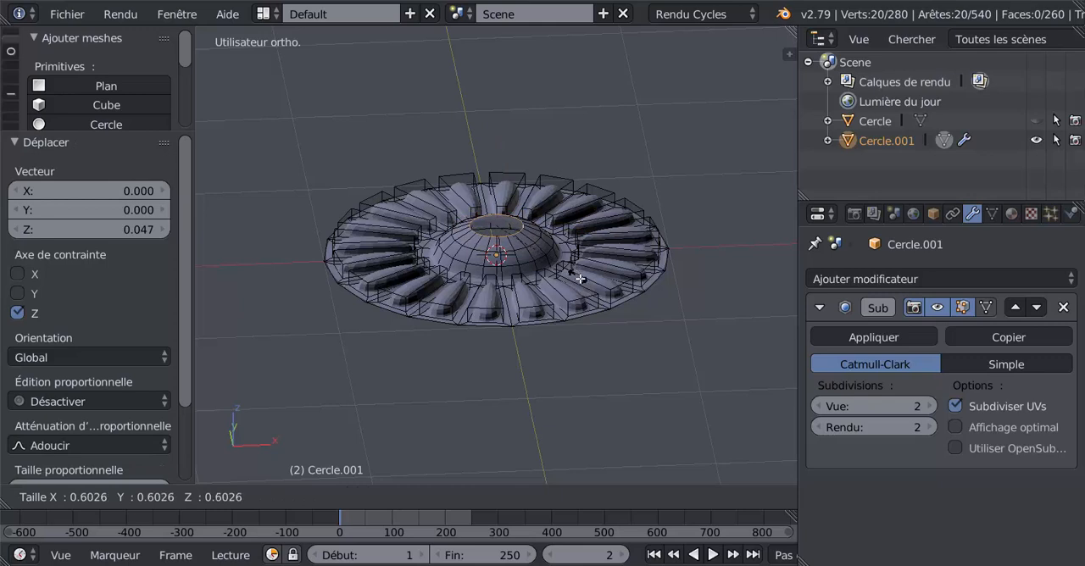
click(580, 279)
Close the dome by extruding its upper edge 0.013 along Z and scaling it to 0
key(e)
right_click(576, 264)
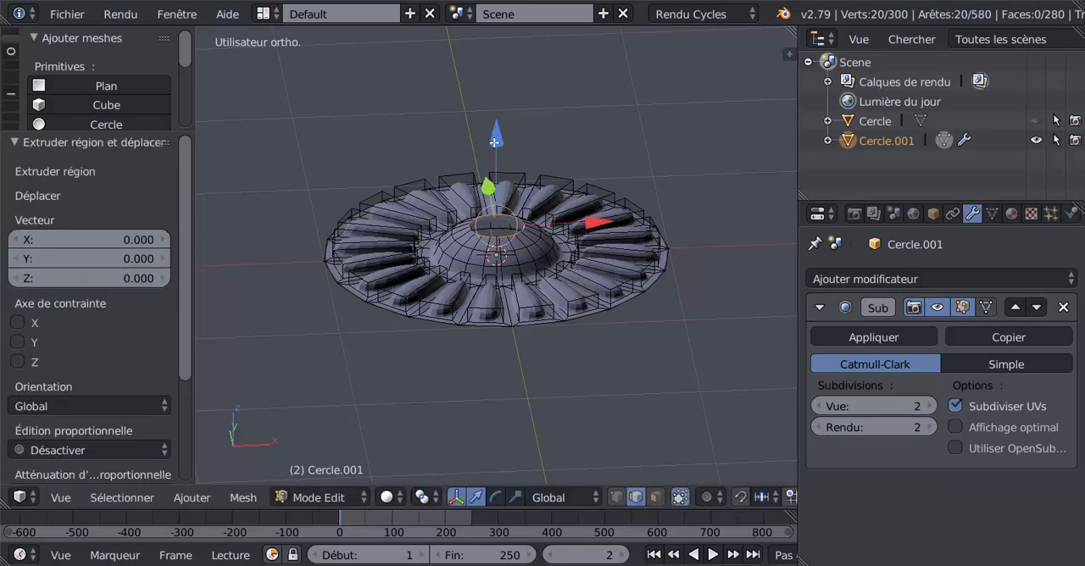
drag(495, 143, 497, 140)
key(s)
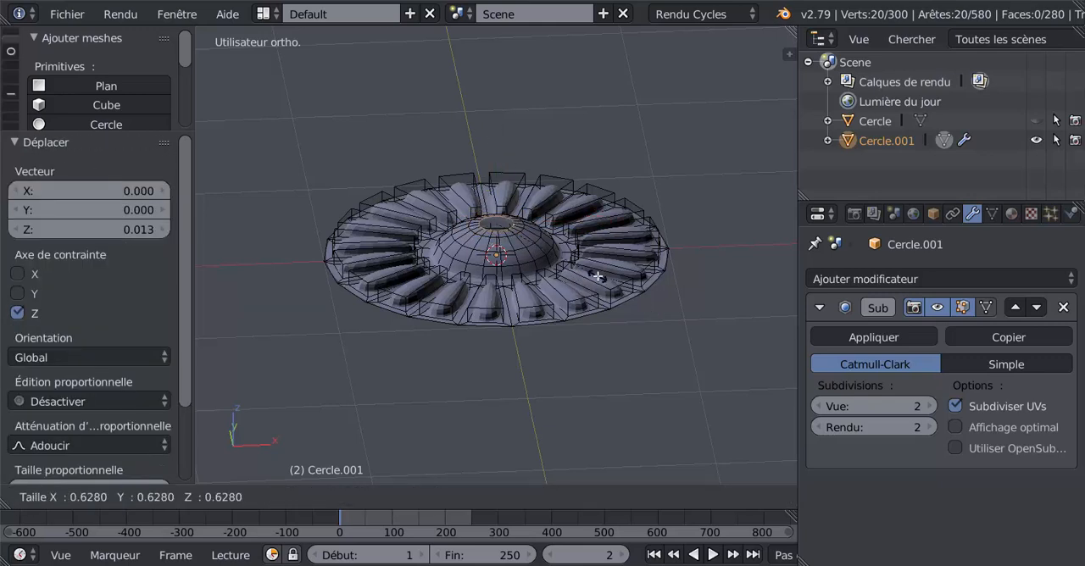
click(598, 276)
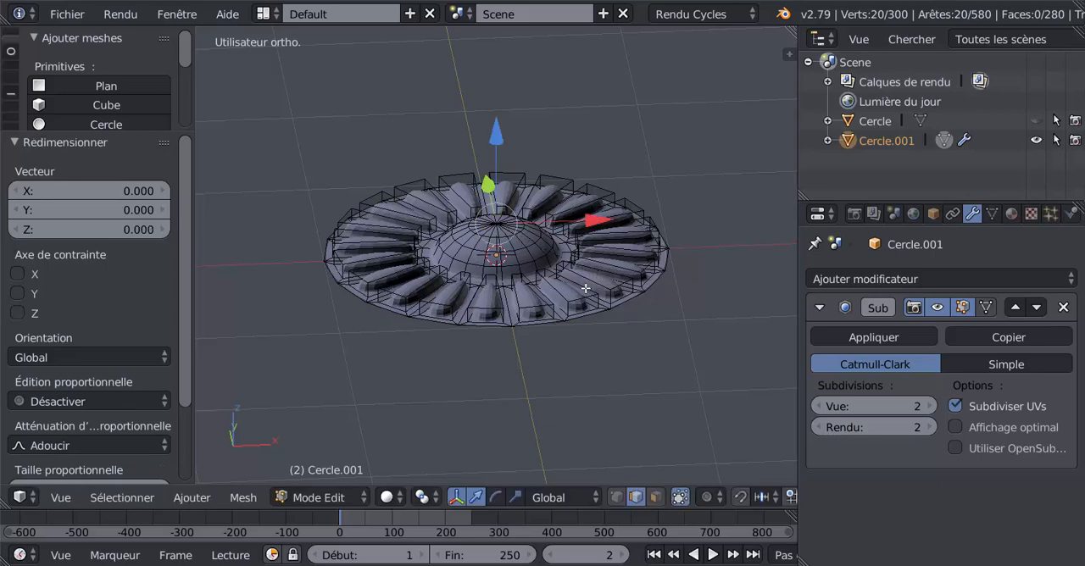
Select the whole mesh, flip the direction of its normals and check the shading in Object mode before returning to Edit mode
middle_drag(585, 289, 562, 328)
key(a)
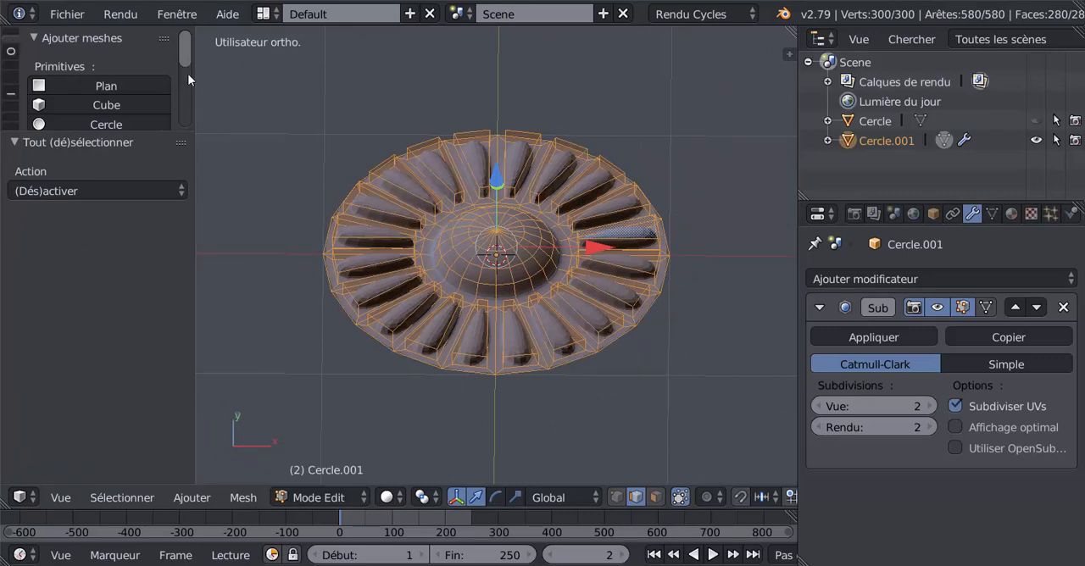
scroll(188, 80, down, 4)
drag(152, 130, 145, 313)
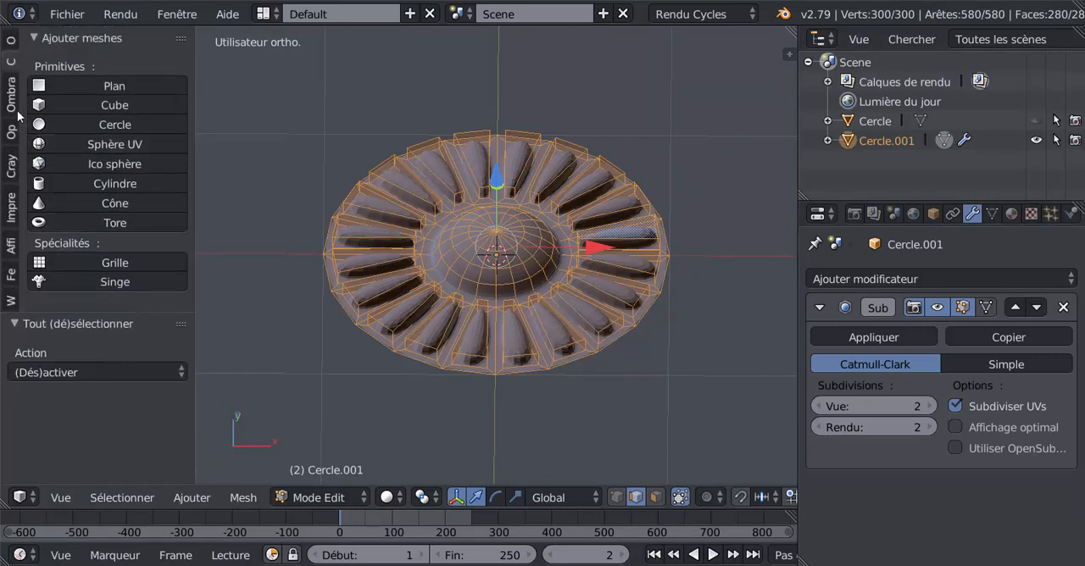
click(11, 94)
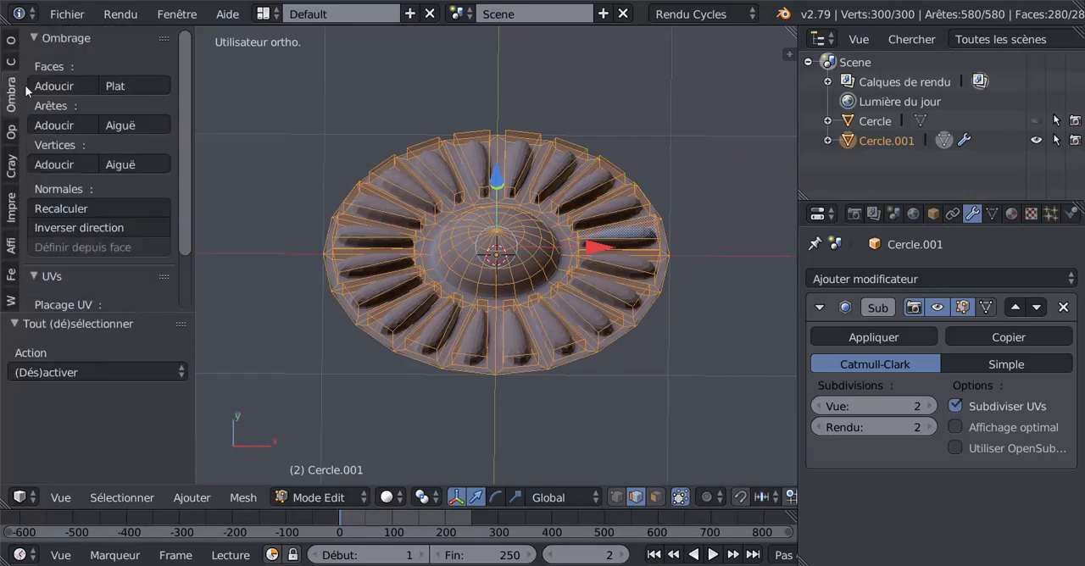
click(68, 225)
key(Tab)
mouse_move(348, 355)
middle_down()
mouse_move(359, 384)
mouse_move(362, 370)
middle_up()
scroll(582, 308, up, 2)
key(Tab)
Cut one edge loop around the petals and slide it towards the outer rim with a factor of -0.682
middle_drag(600, 327, 637, 269)
scroll(679, 287, down, 2)
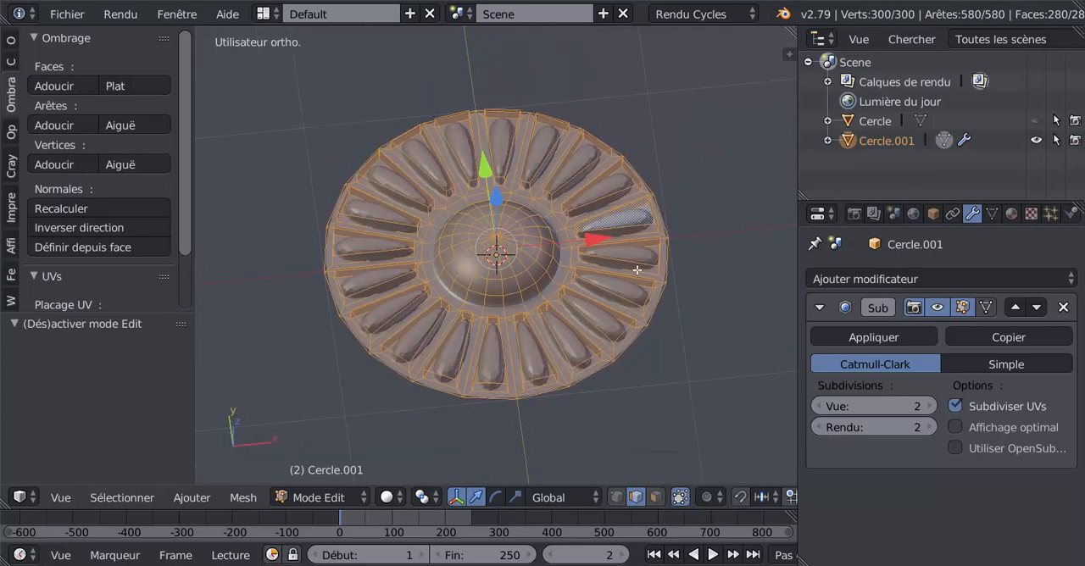
key(ctrl+r)
click(641, 270)
right_click(647, 269)
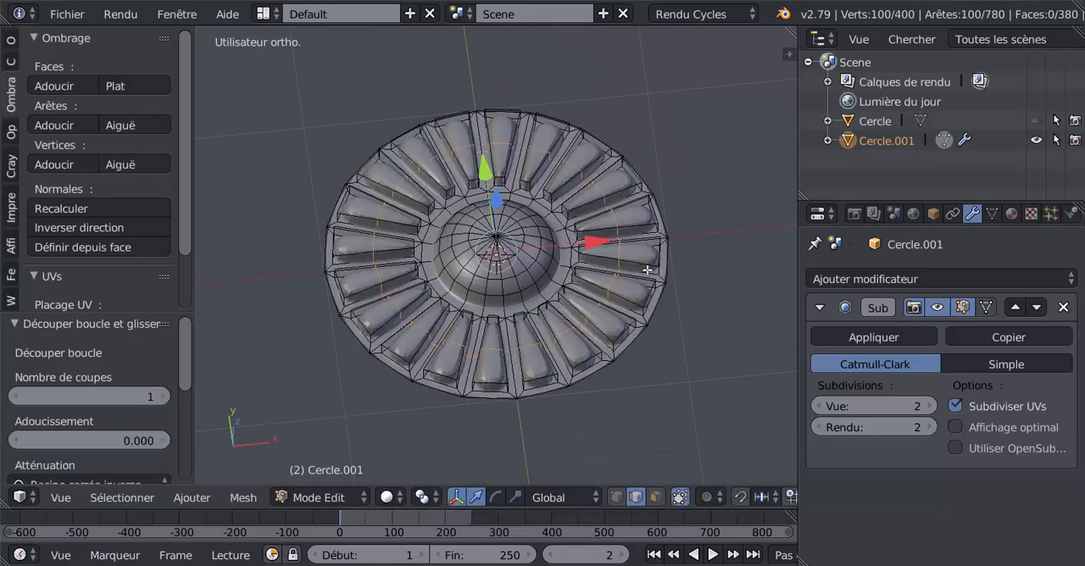
key(g)
key(g)
click(671, 310)
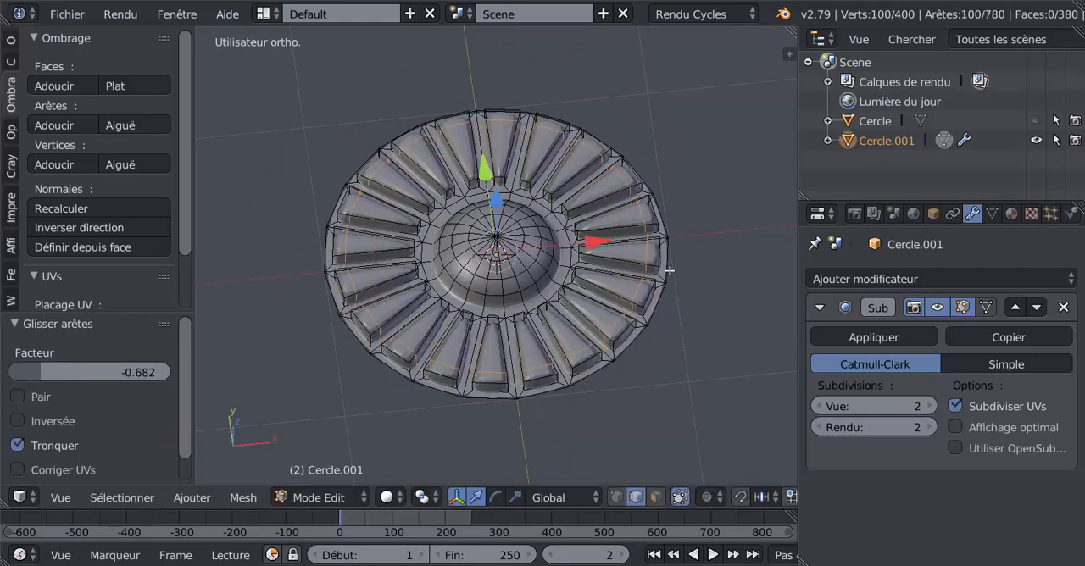
Lower the new petal edge loop by 0.114 along Z
middle_drag(670, 271, 518, 192)
drag(499, 149, 506, 170)
middle_drag(606, 270, 618, 303)
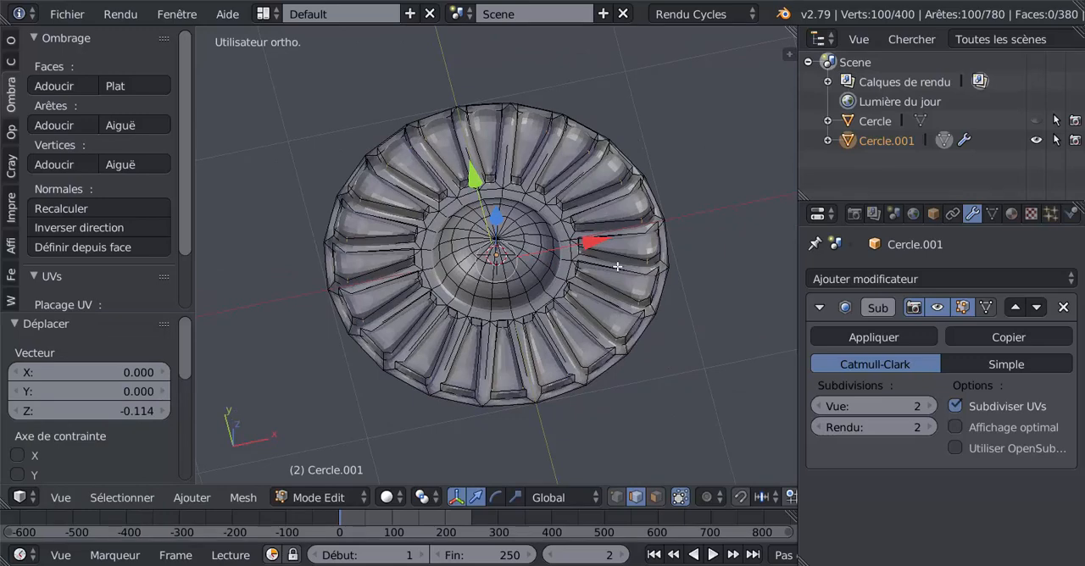
Cut one edge loop around the middle of the petals, raise it slightly along Z and check the shape in Object mode
key(ctrl+r)
click(619, 266)
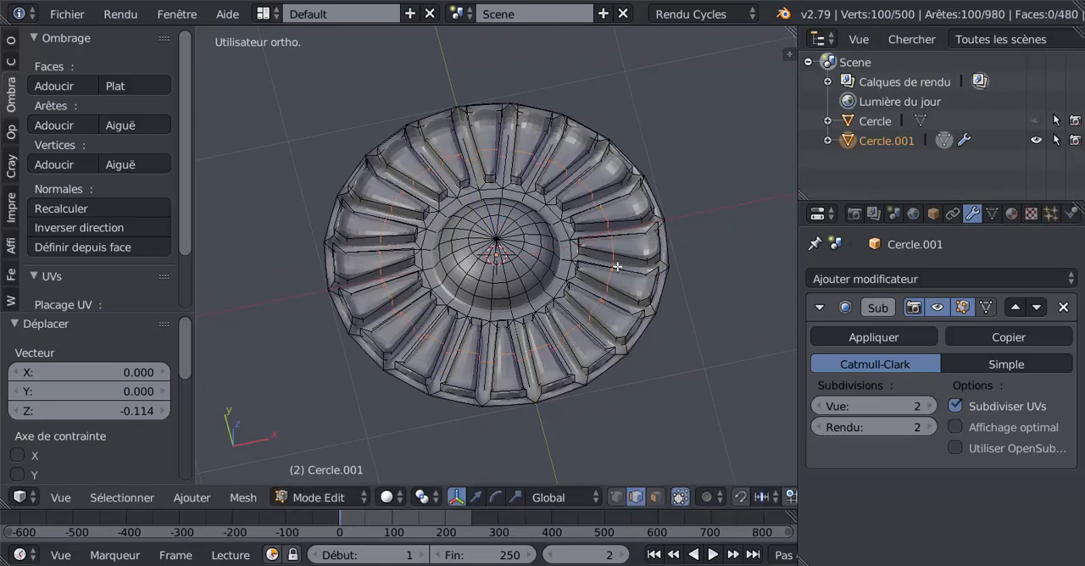
middle_drag(604, 277, 581, 188)
drag(498, 162, 497, 150)
key(Tab)
middle_drag(515, 284, 497, 221)
key(Tab)
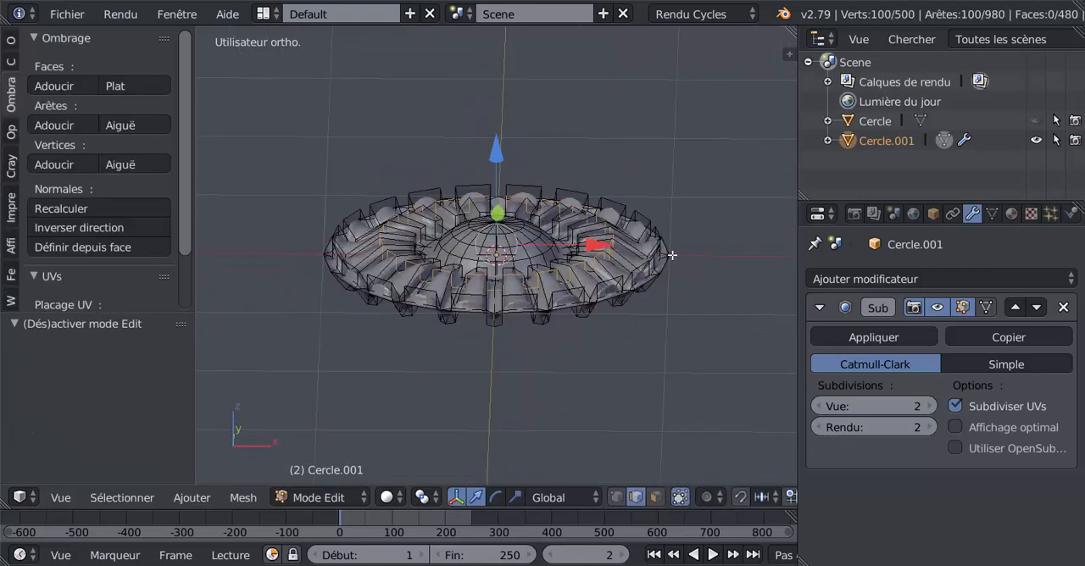
Select the outer rim edge loop, extrude it and lower the new edge by 0.031 along Z
alt+right_click(664, 271)
mouse_move(664, 311)
middle_down()
mouse_move(664, 283)
mouse_move(577, 336)
mouse_move(610, 407)
mouse_move(607, 390)
mouse_move(565, 359)
middle_up()
key(z)
key(z)
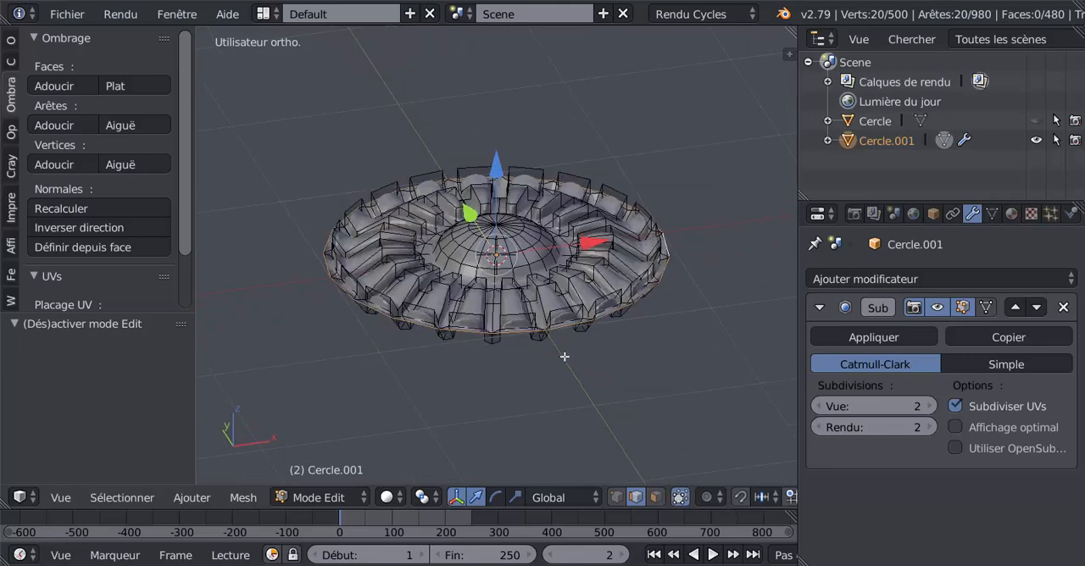
key(e)
right_click(565, 359)
mouse_move(499, 176)
mouse_down()
mouse_move(501, 204)
mouse_move(504, 182)
mouse_up()
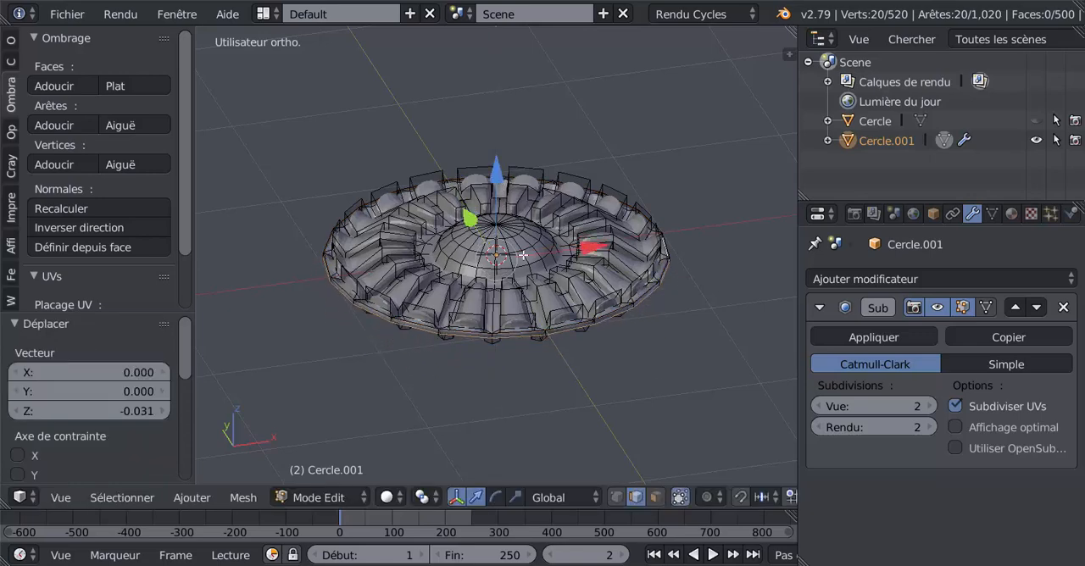
Extrude the lowered rim edge again and move it further down along Z to form the side wall
middle_drag(503, 183, 480, 167)
key(e)
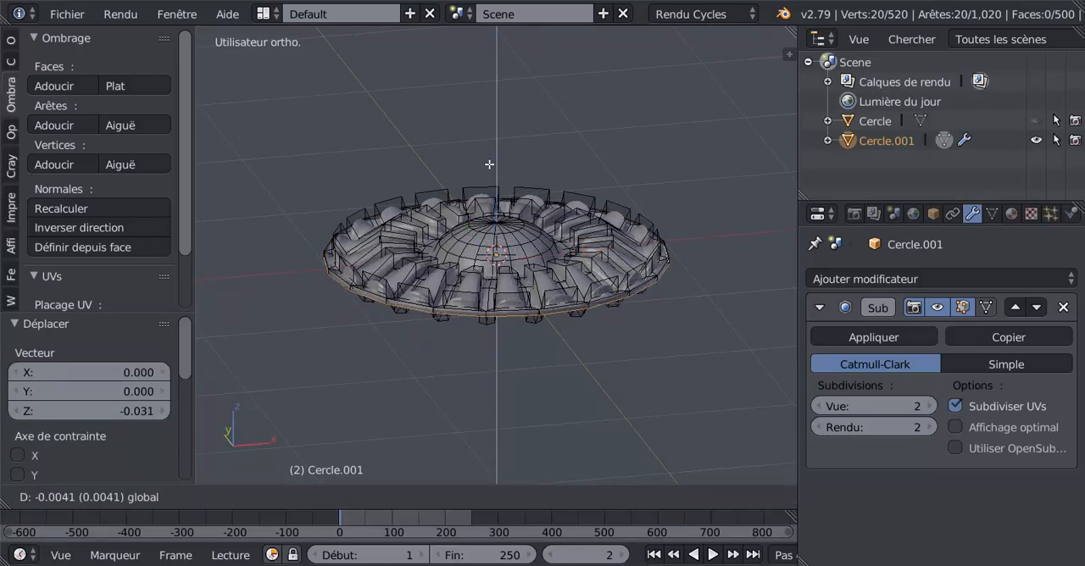
right_click(491, 164)
drag(494, 167, 501, 193)
Return the petalled piece to Object mode and apply smooth shading to it
key(Tab)
middle_drag(508, 331, 647, 414)
middle_drag(611, 383, 624, 362)
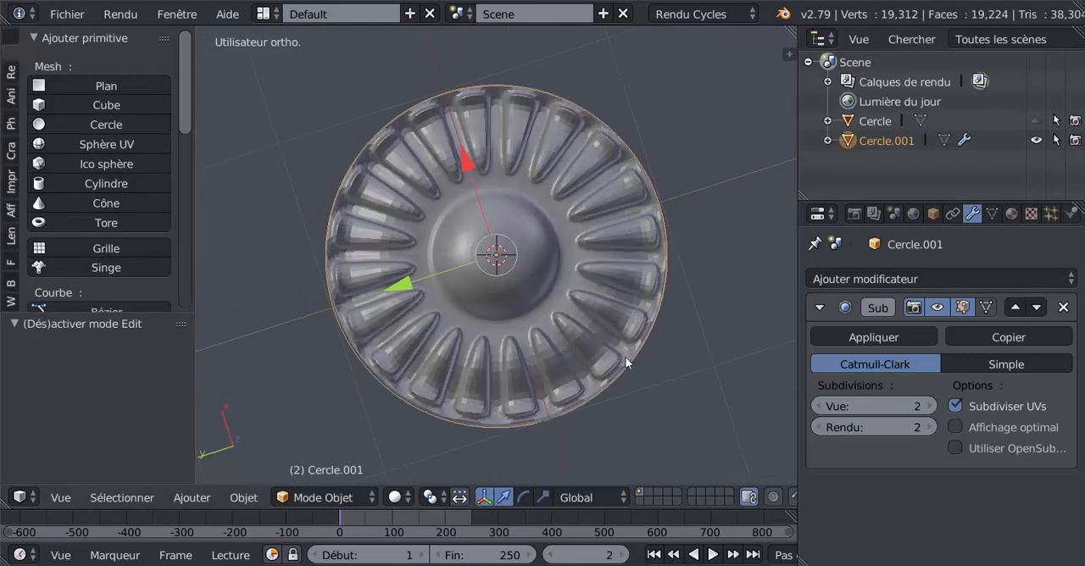
click(61, 14)
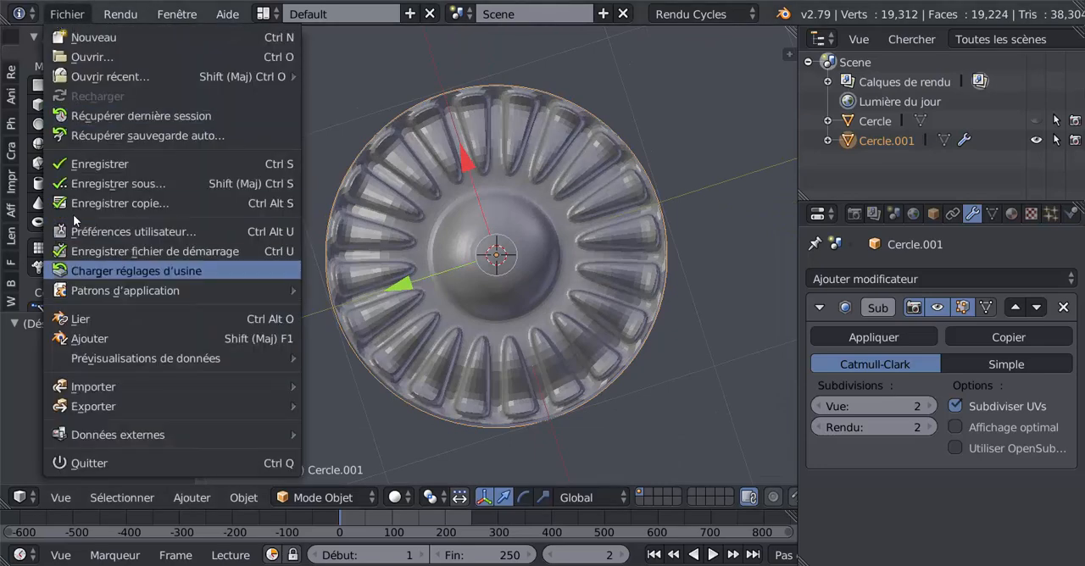
click(14, 34)
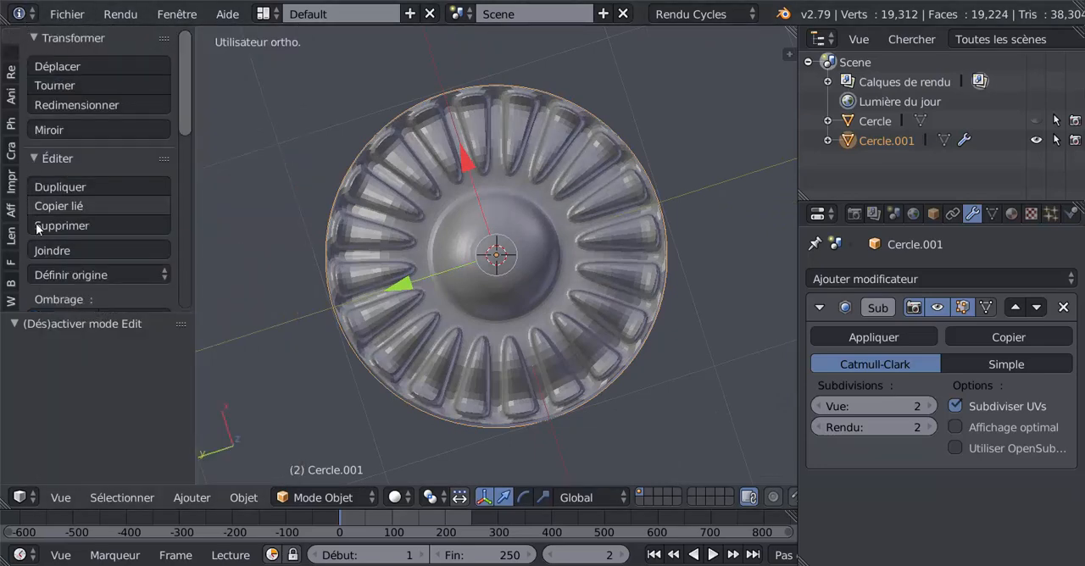
scroll(49, 258, down, 2)
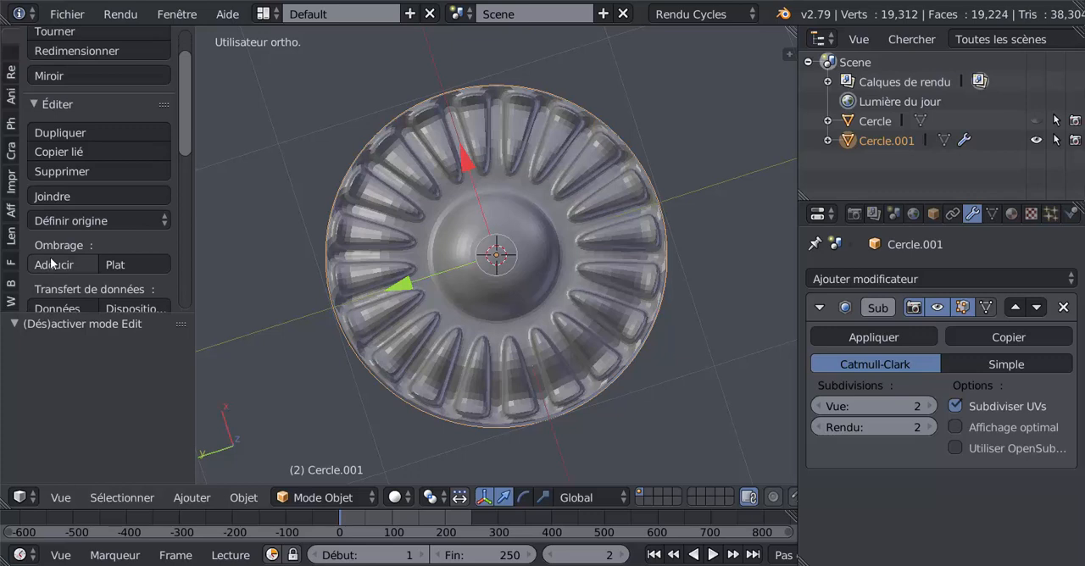
click(53, 264)
middle_drag(607, 396, 629, 346)
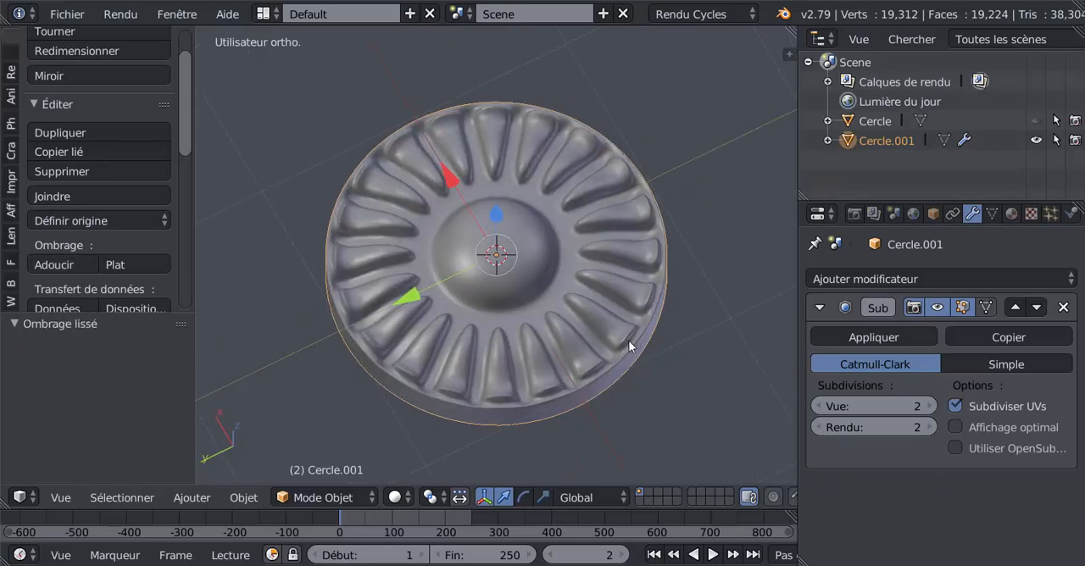
Unhide the slab, select it and move it down 2.263 along Z towards the petalled piece
scroll(629, 346, down, 4)
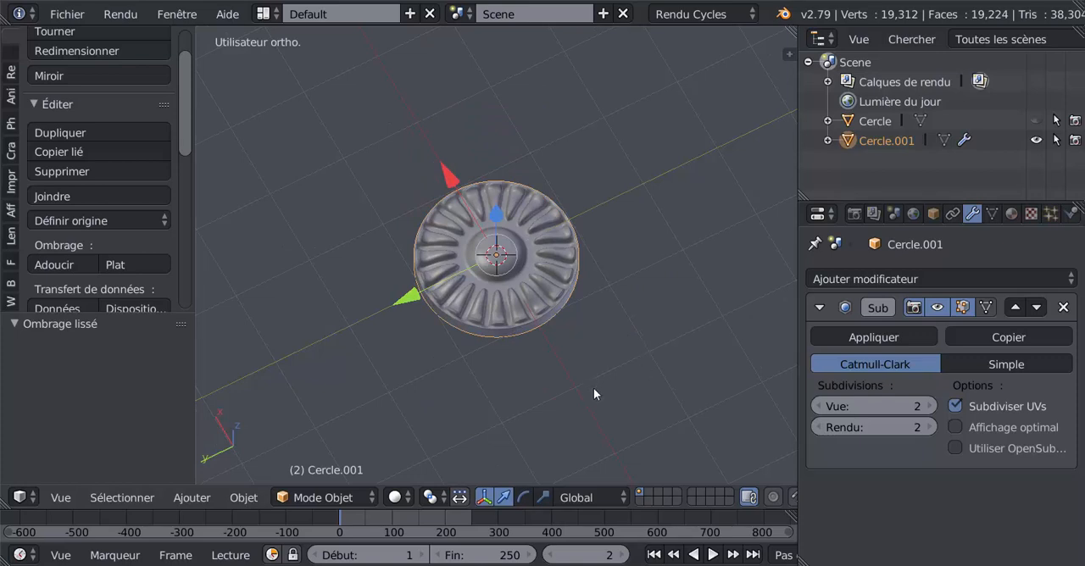
middle_drag(594, 389, 605, 335)
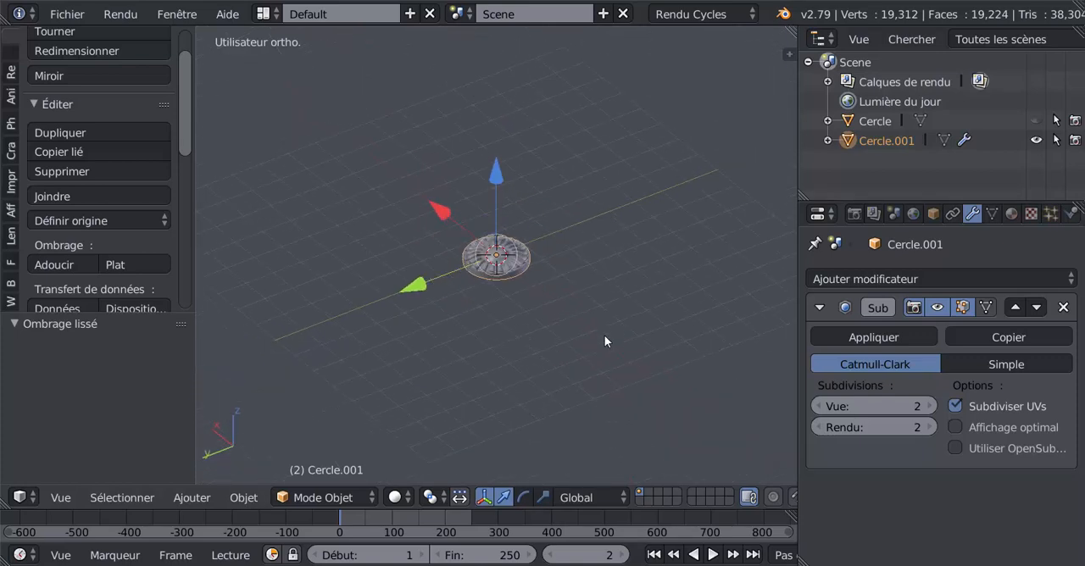
key(alt+h)
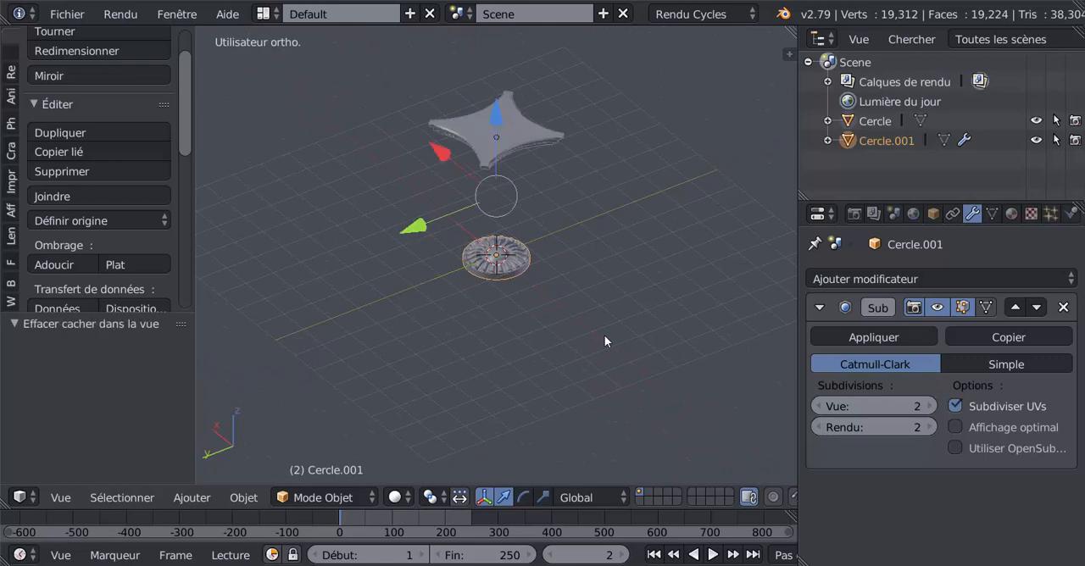
right_click(512, 148)
key(g)
key(z)
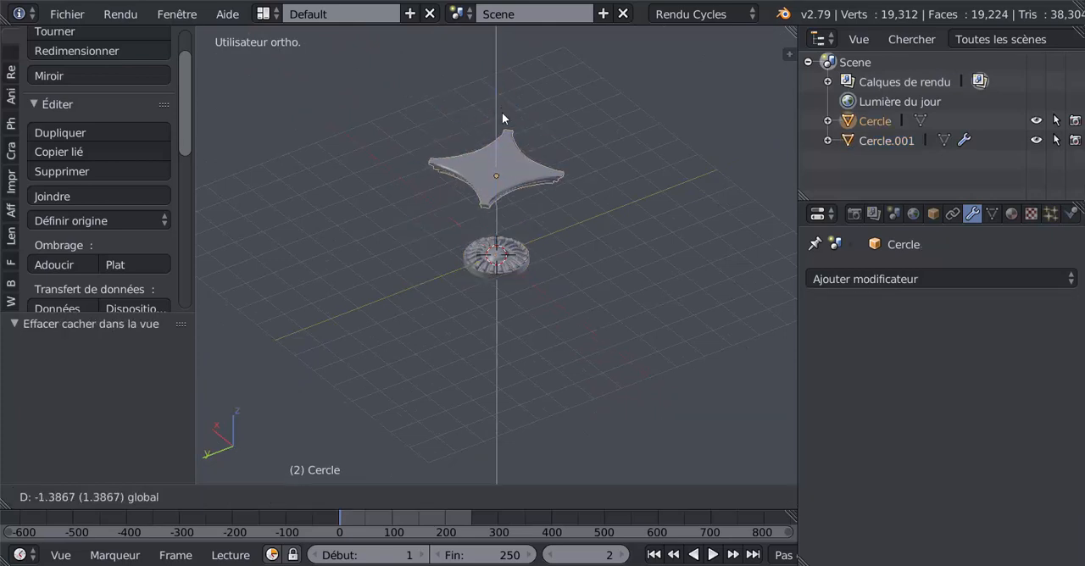
click(496, 254)
Select the petalled piece and scale it uniformly to 0.178
right_click(502, 277)
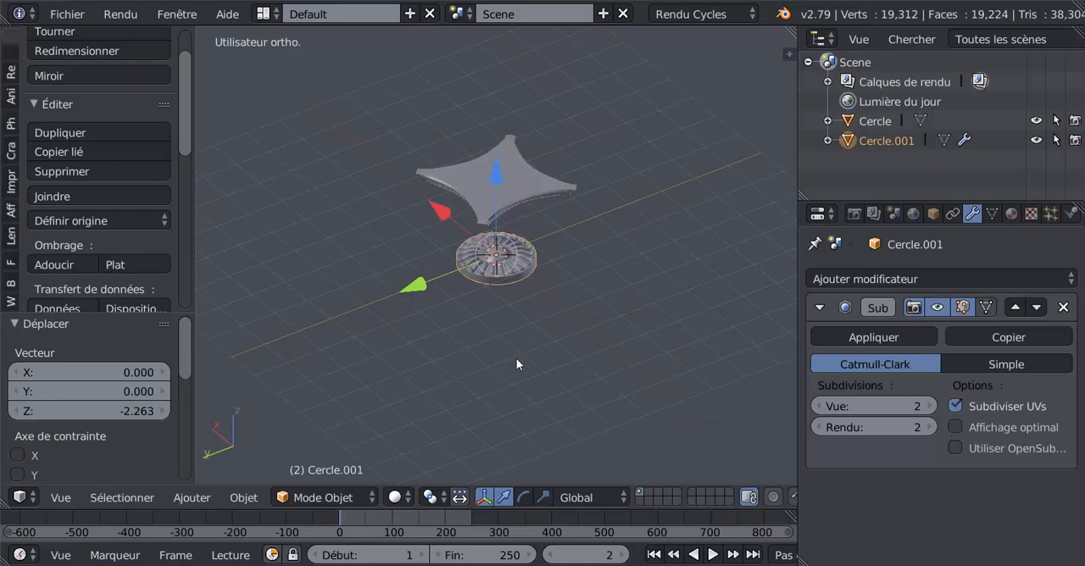
scroll(516, 357, up, 3)
key(s)
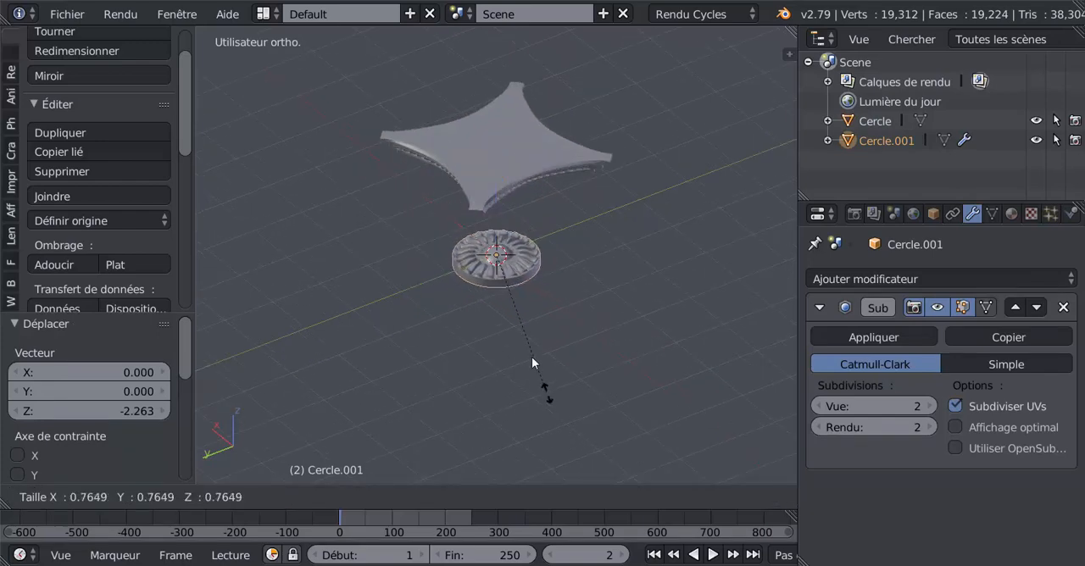
click(509, 292)
Rotate the petalled piece 90° about the global X axis
middle_drag(507, 292, 568, 283)
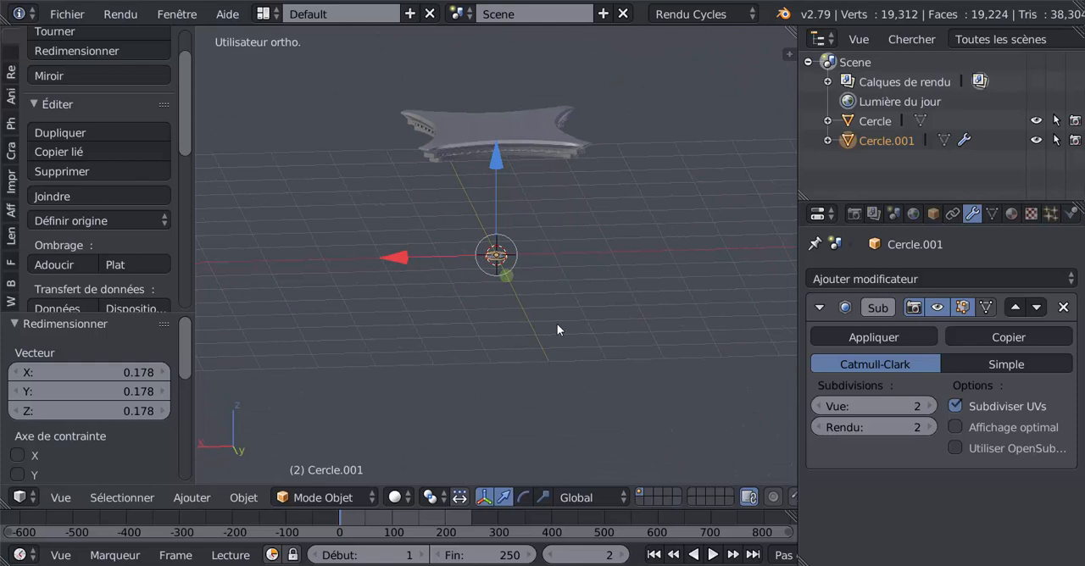
middle_drag(571, 344, 472, 358)
text(rx)
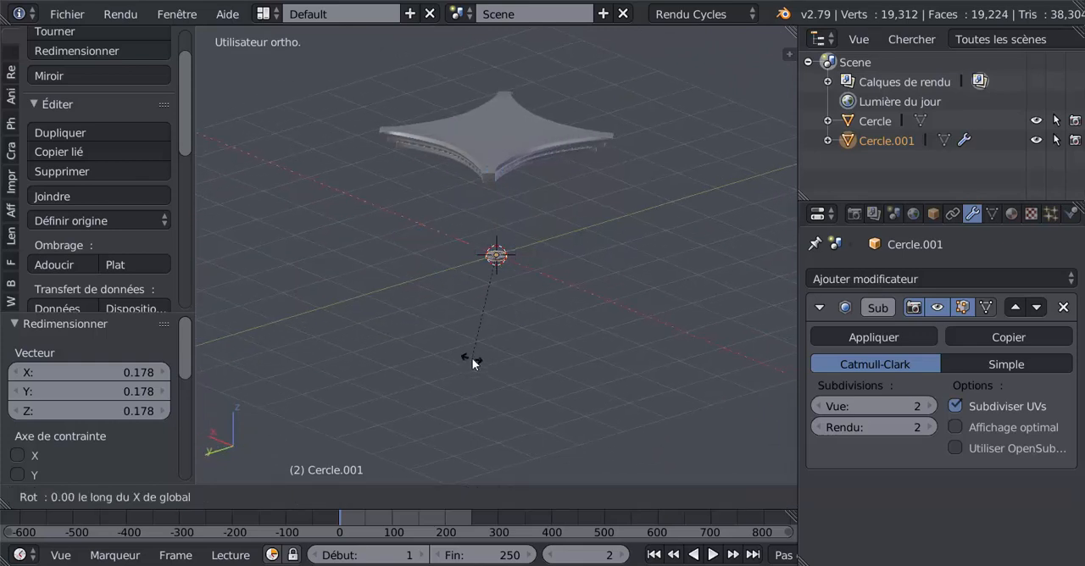
text(90)
key(Return)
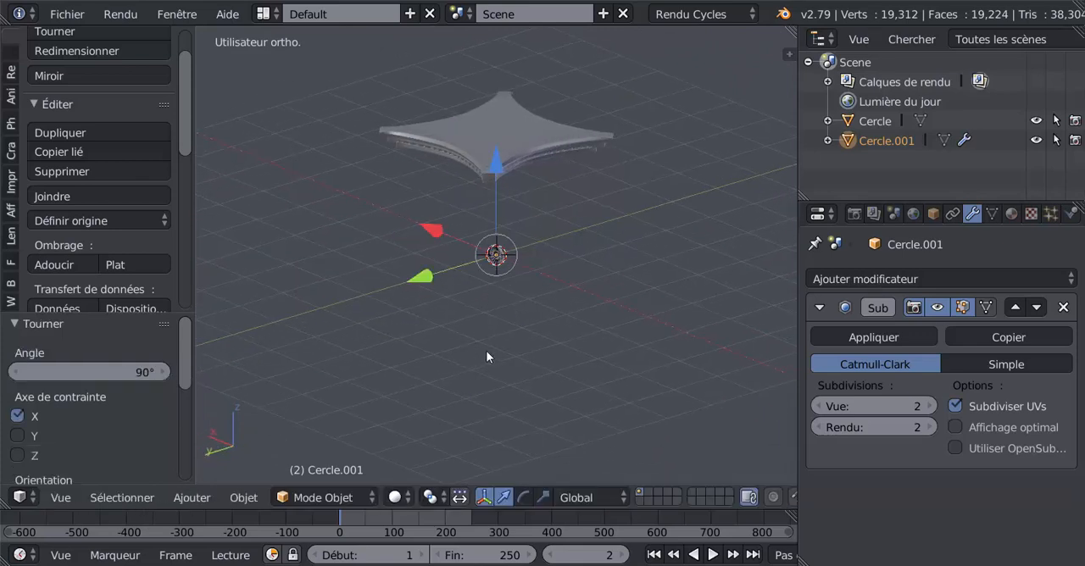
Move the petalled piece up 2.116 along Z and -1.223 along Y to place it in front of the slab's concave edge
middle_drag(487, 356, 407, 326)
key(KP_1)
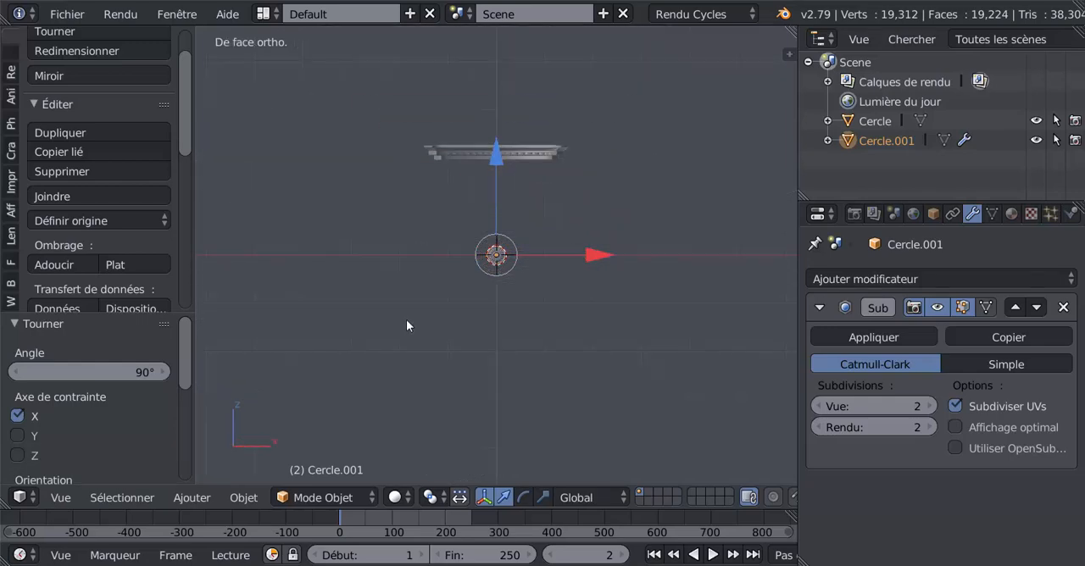
scroll(496, 206, down, 2)
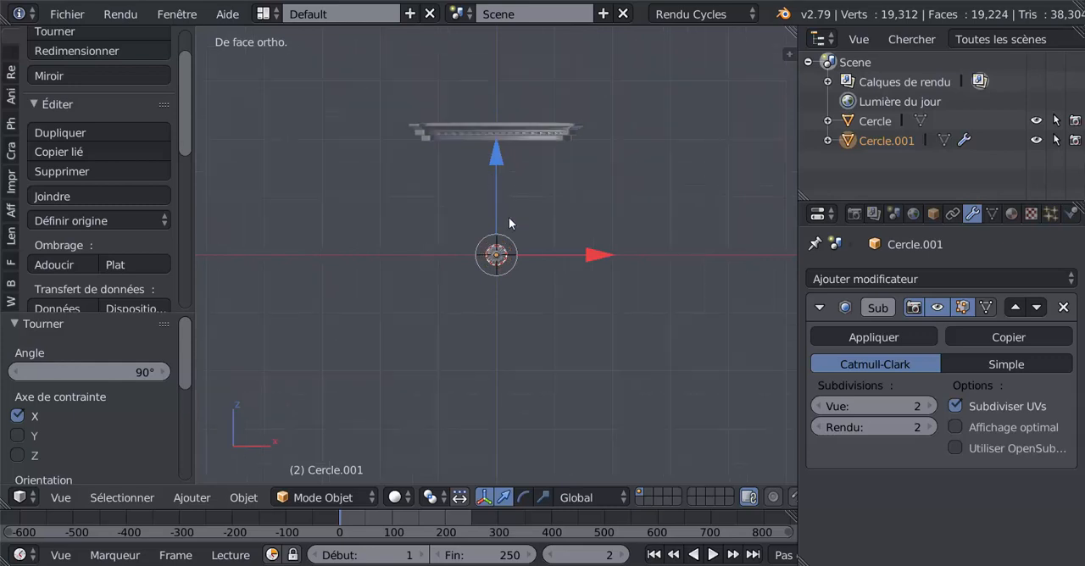
drag(496, 153, 507, 38)
middle_drag(519, 84, 500, 114)
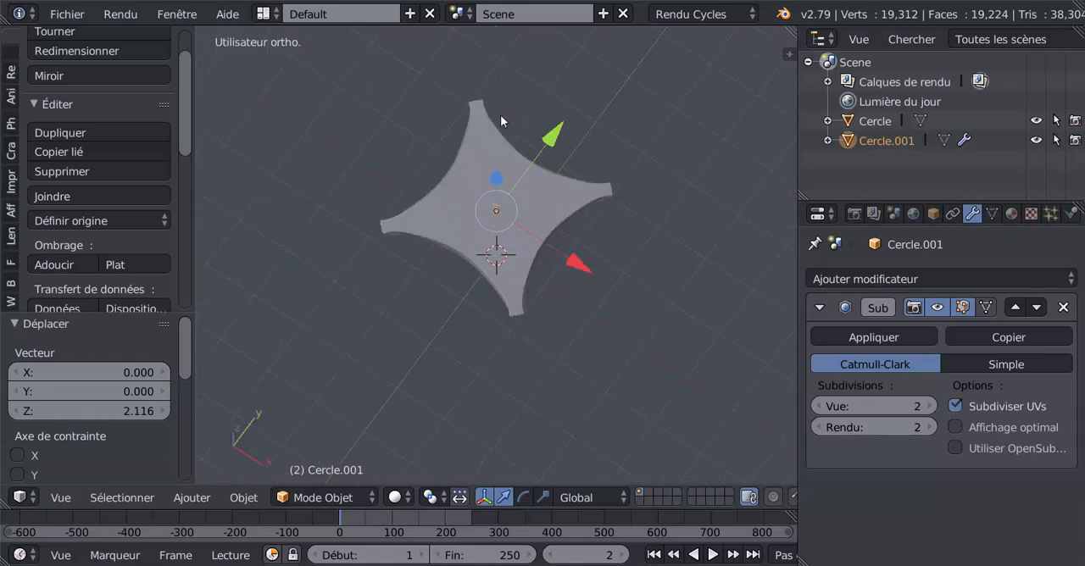
key(g)
key(y)
click(530, 209)
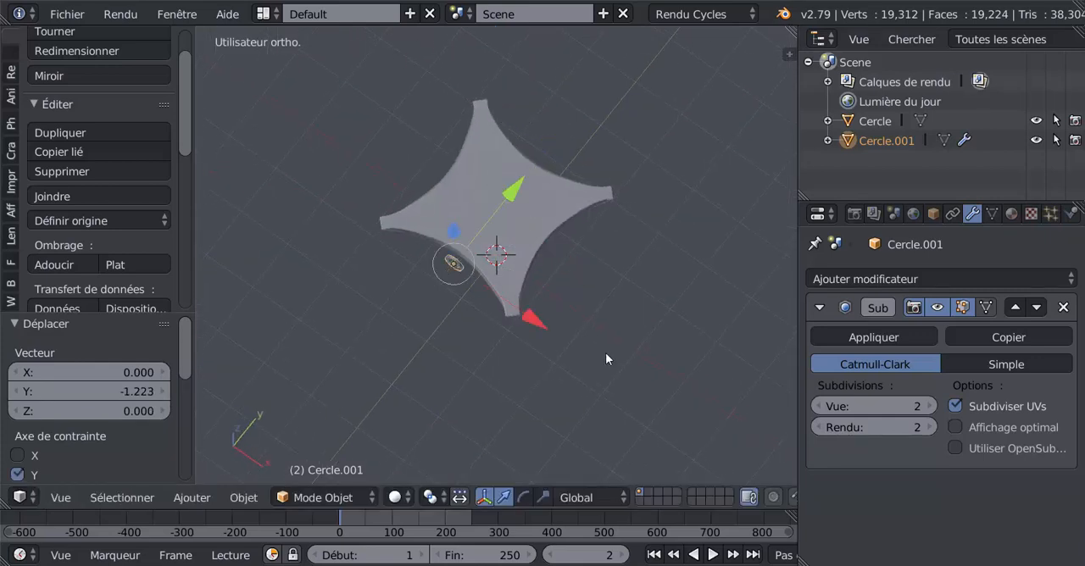
In front view, scale the petalled piece down to fit the slab's moulding and raise it 0.009 along Z
key(KP_1)
shift+middle_drag(607, 204, 592, 250)
scroll(585, 364, up, 7)
scroll(592, 254, up, 2)
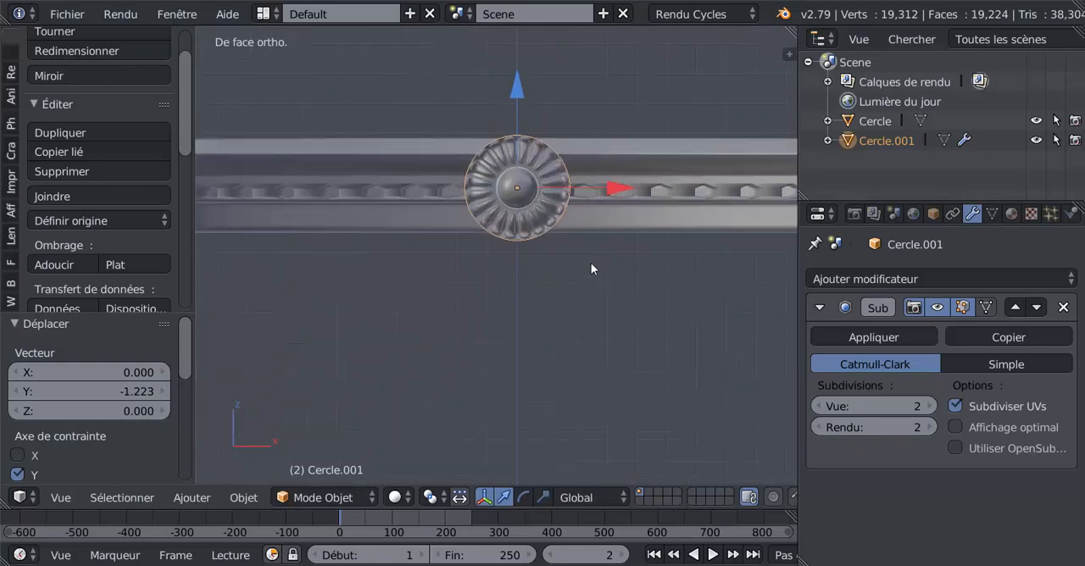
key(s)
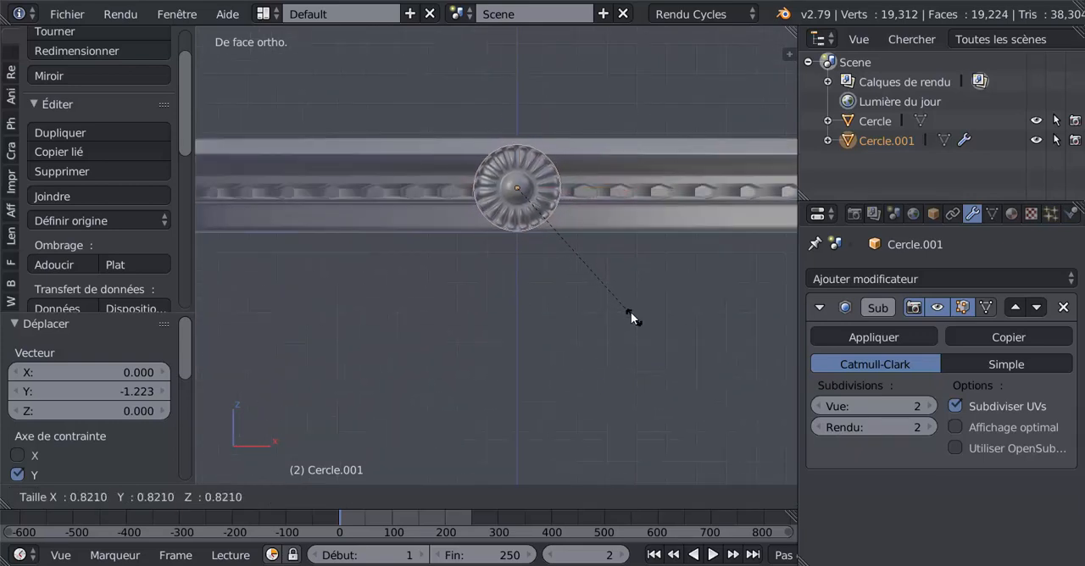
click(627, 309)
drag(518, 95, 521, 92)
scroll(517, 154, up, 3)
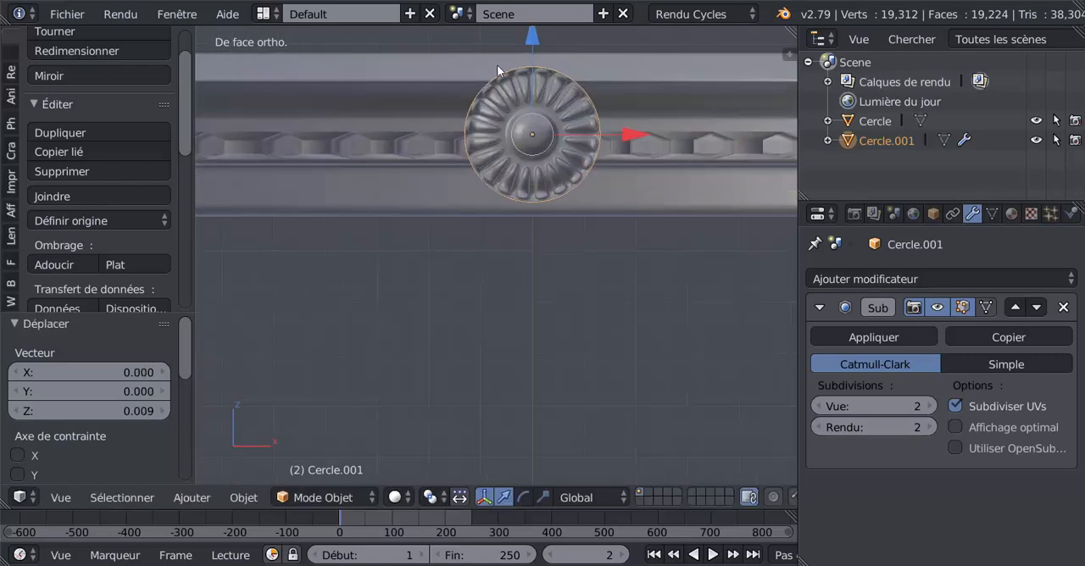
scroll(577, 145, down, 5)
scroll(519, 273, up, 2)
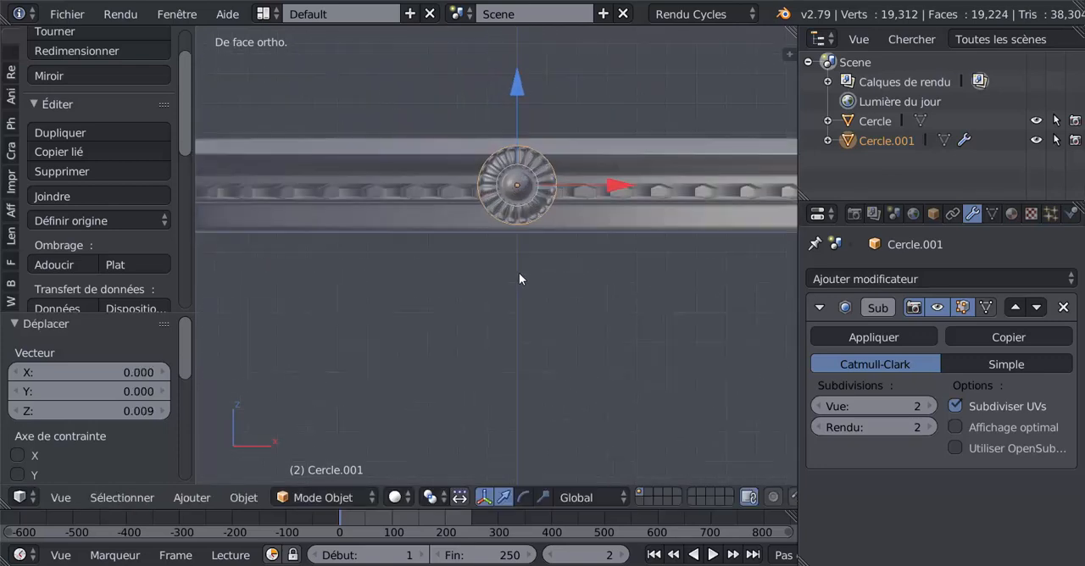
In top view with wireframe display, move the petalled piece 0.143 along Y against the slab's edge, then restore solid display
middle_drag(515, 277, 568, 299)
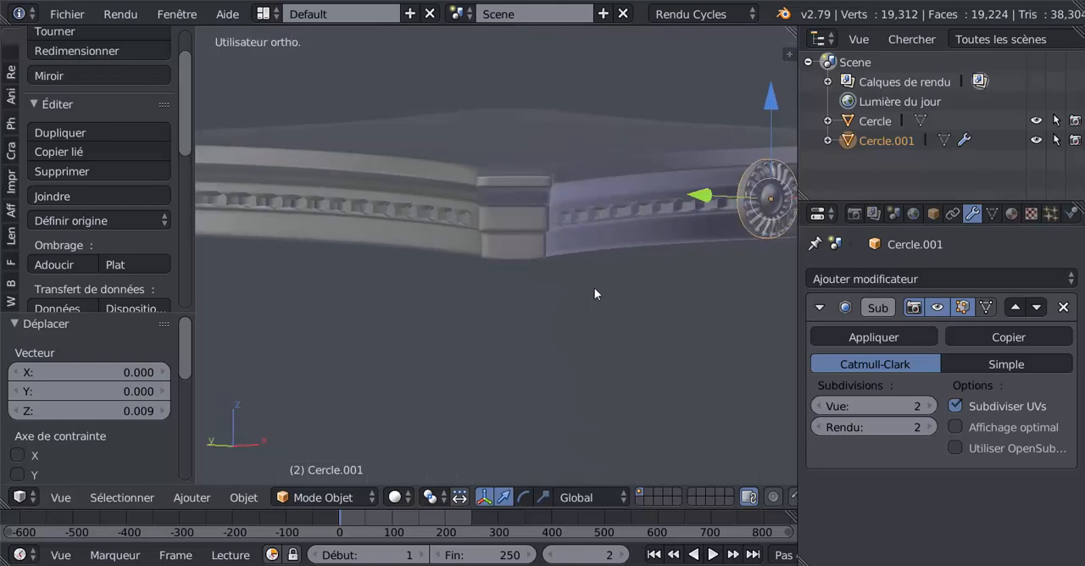
key(KP_7)
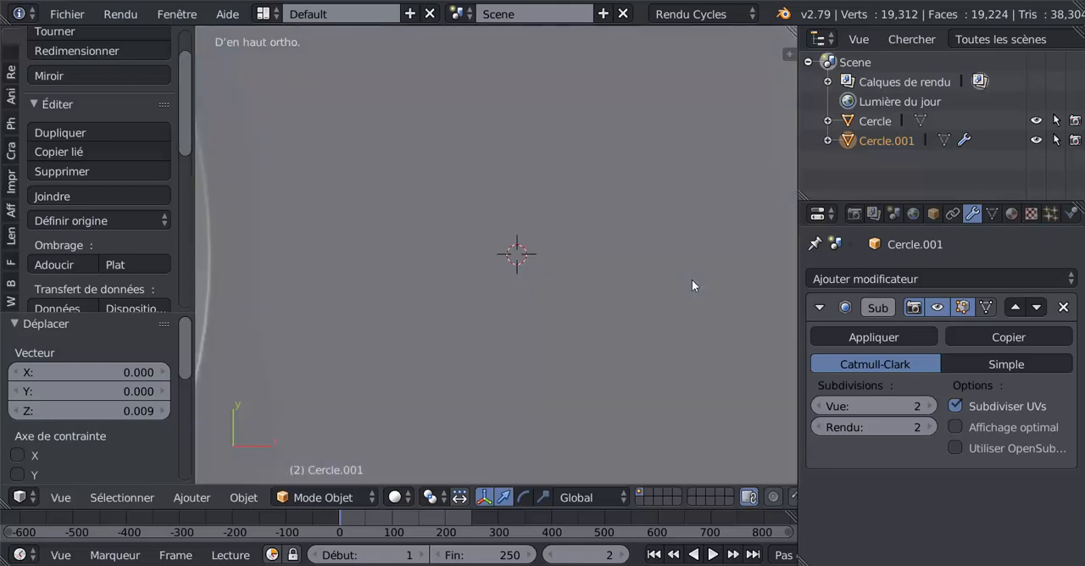
scroll(692, 286, down, 4)
shift+middle_drag(600, 353, 616, 189)
scroll(562, 300, up, 3)
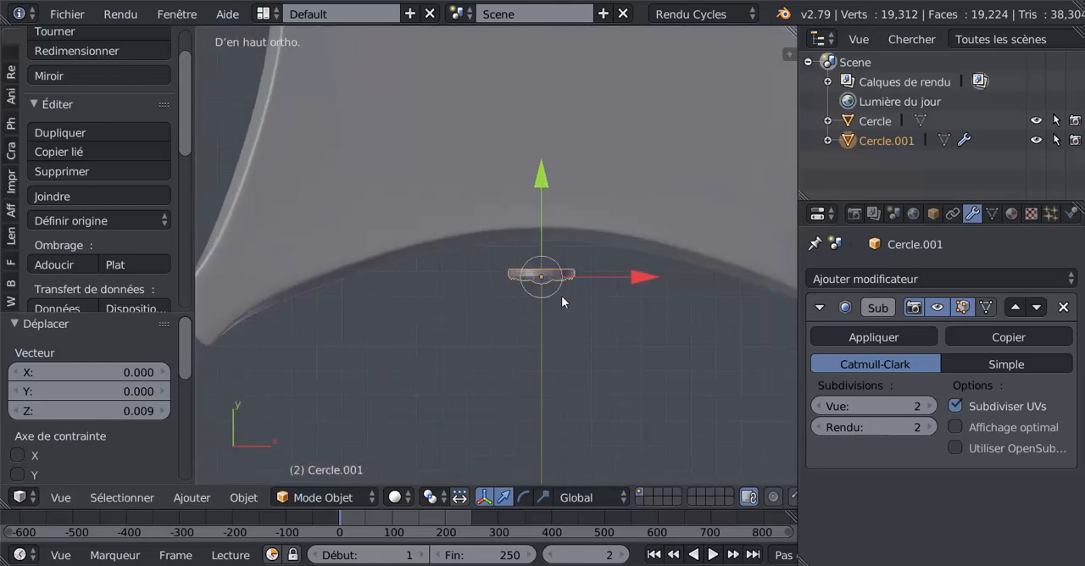
key(z)
scroll(562, 296, up, 3)
key(g)
key(y)
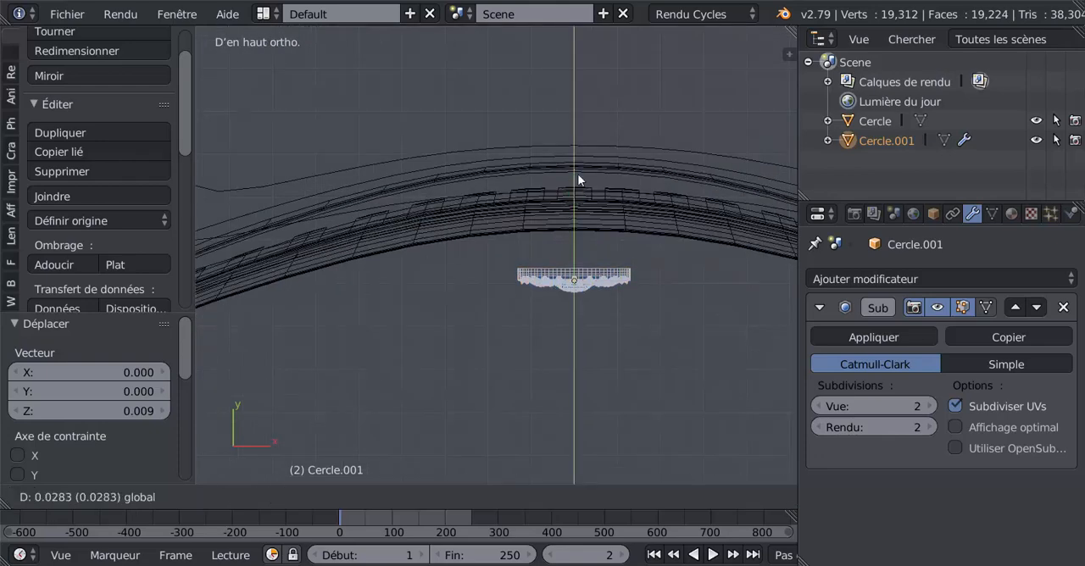
click(587, 132)
scroll(542, 356, down, 3)
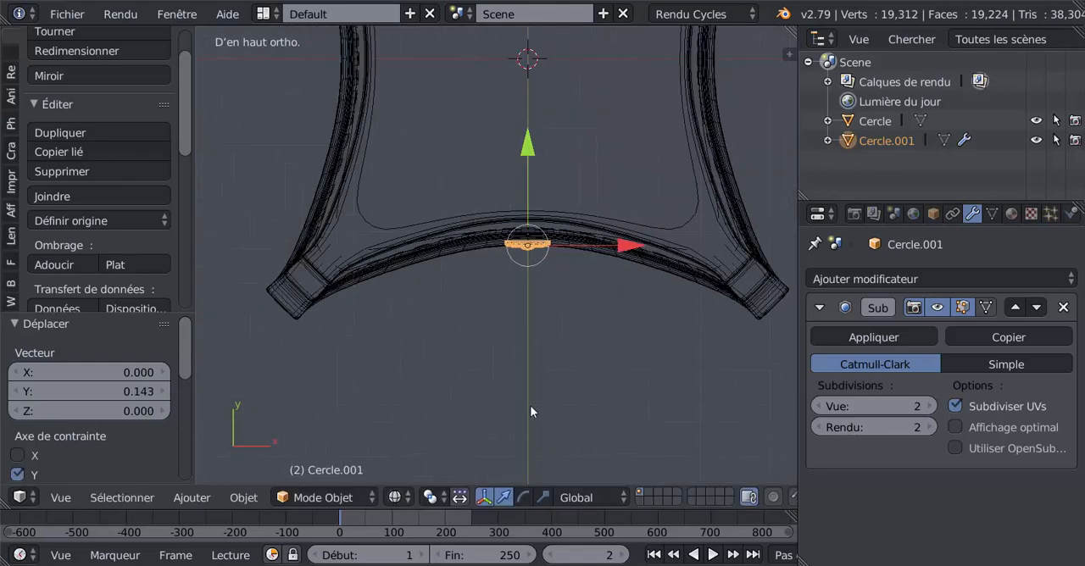
mouse_move(530, 405)
middle_down()
mouse_move(628, 274)
mouse_move(626, 233)
mouse_move(588, 242)
mouse_move(616, 270)
middle_up()
key(z)
Tilt the petalled piece 20.9° about the global X axis to match the slope of the slab's moulding
scroll(618, 272, up, 3)
middle_drag(499, 246, 500, 390)
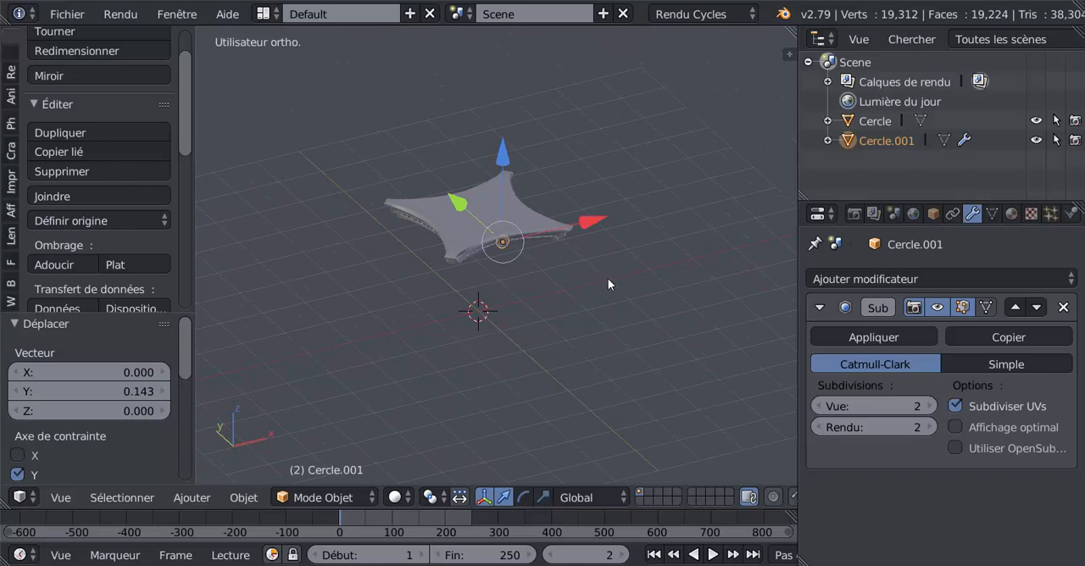
middle_drag(697, 279, 481, 311)
middle_drag(365, 397, 543, 306)
scroll(528, 322, up, 4)
key(r)
key(x)
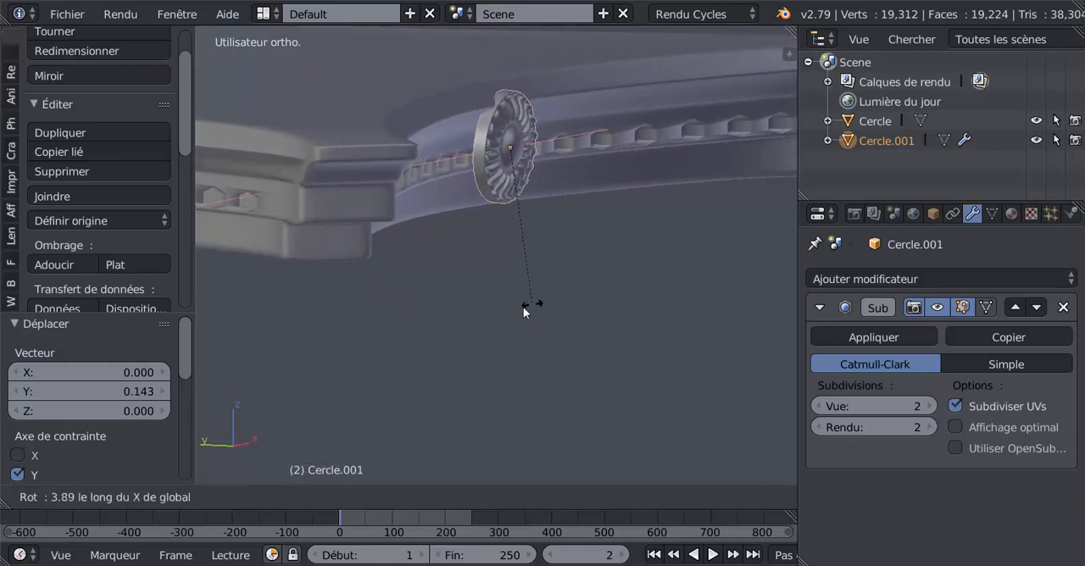
click(483, 319)
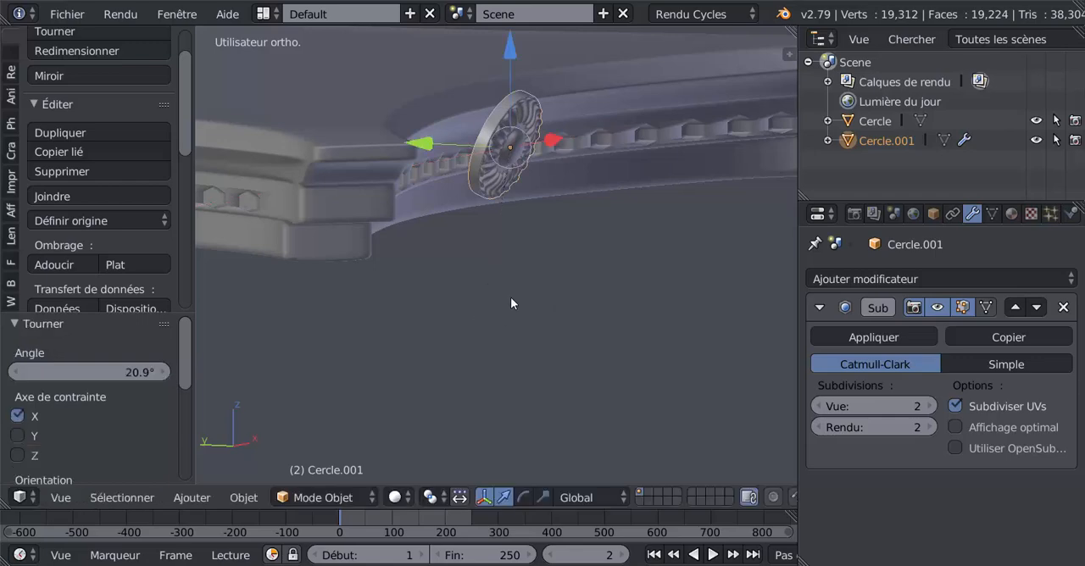
In front view, scale the rosette up slightly to span the slab's moulding and move it -0.005 along Z
middle_drag(511, 303, 494, 366)
key(KP_1)
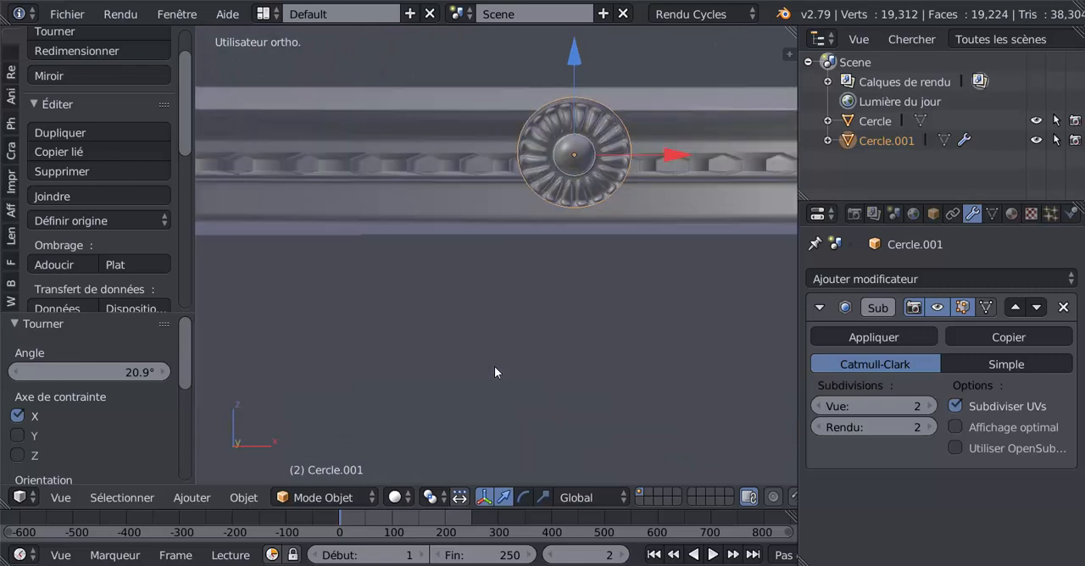
key(s)
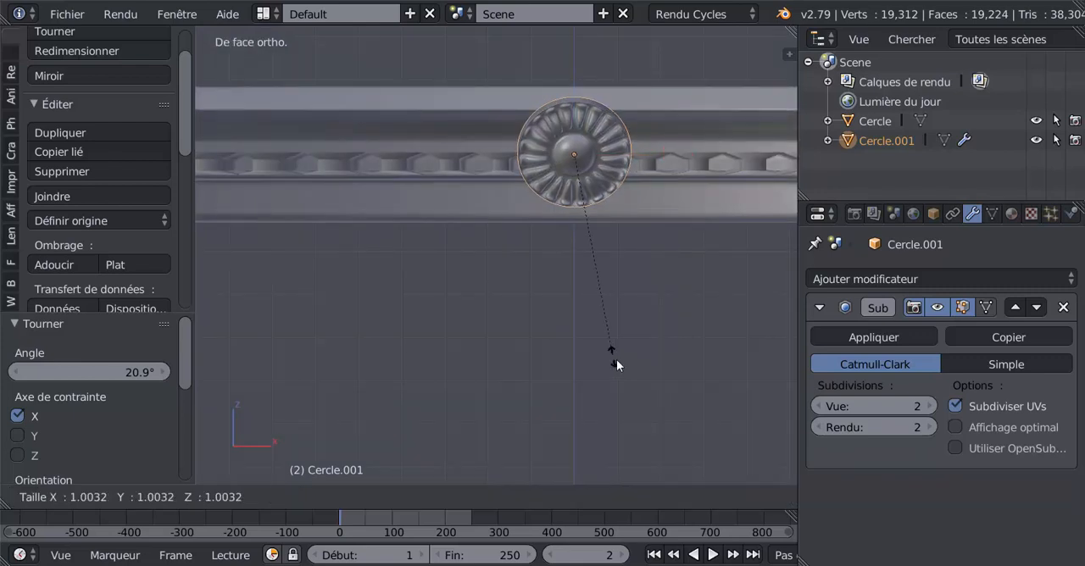
click(632, 380)
drag(574, 47, 575, 46)
Move the rosette 0.024 along Y and -0.009 along Z, and nudge it slightly back along Y against the moulding
middle_drag(503, 133, 602, 244)
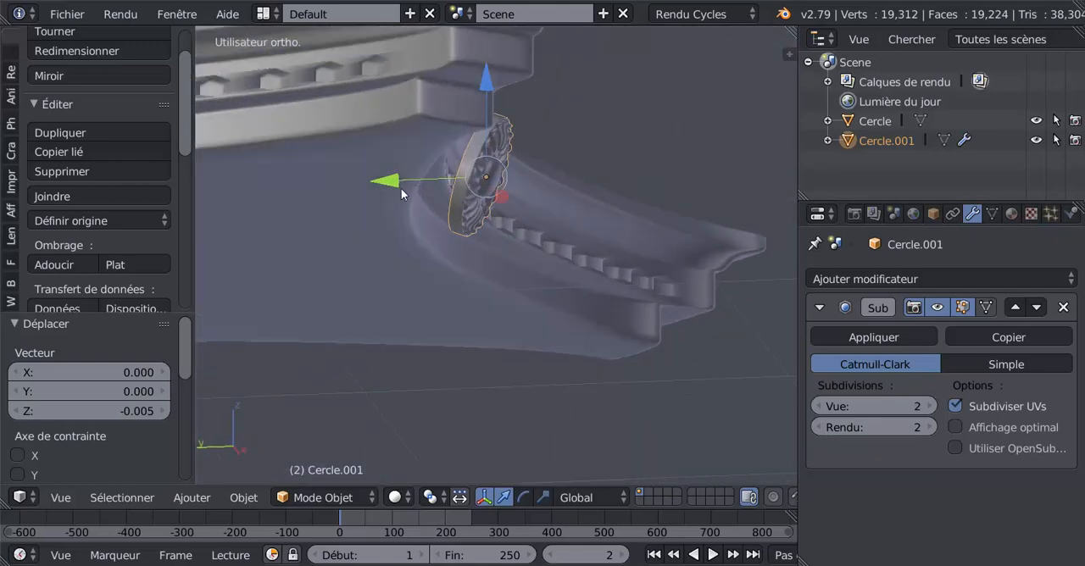
drag(393, 184, 384, 188)
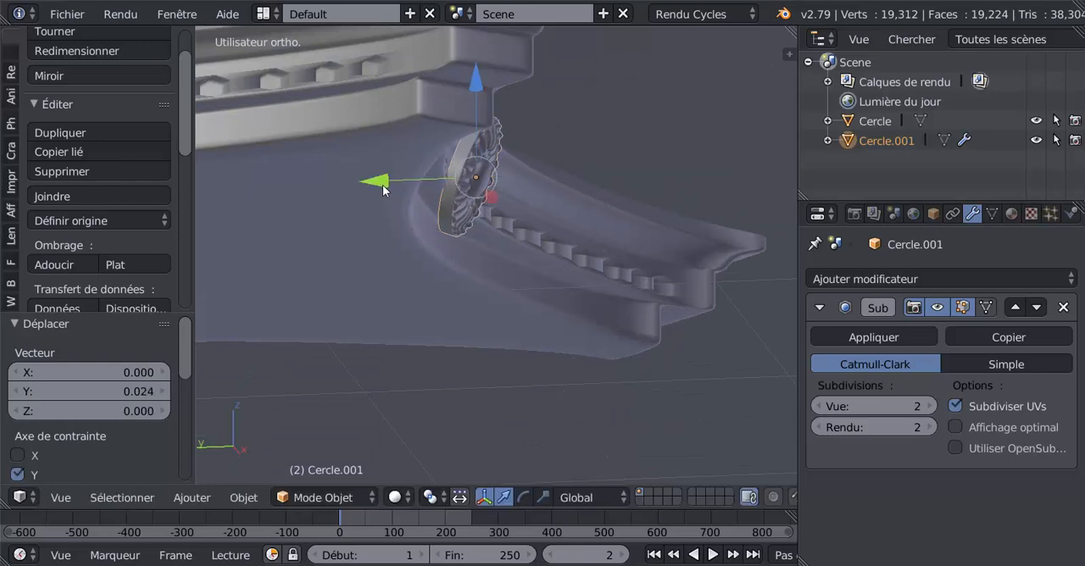
middle_drag(385, 188, 441, 275)
middle_drag(549, 240, 546, 189)
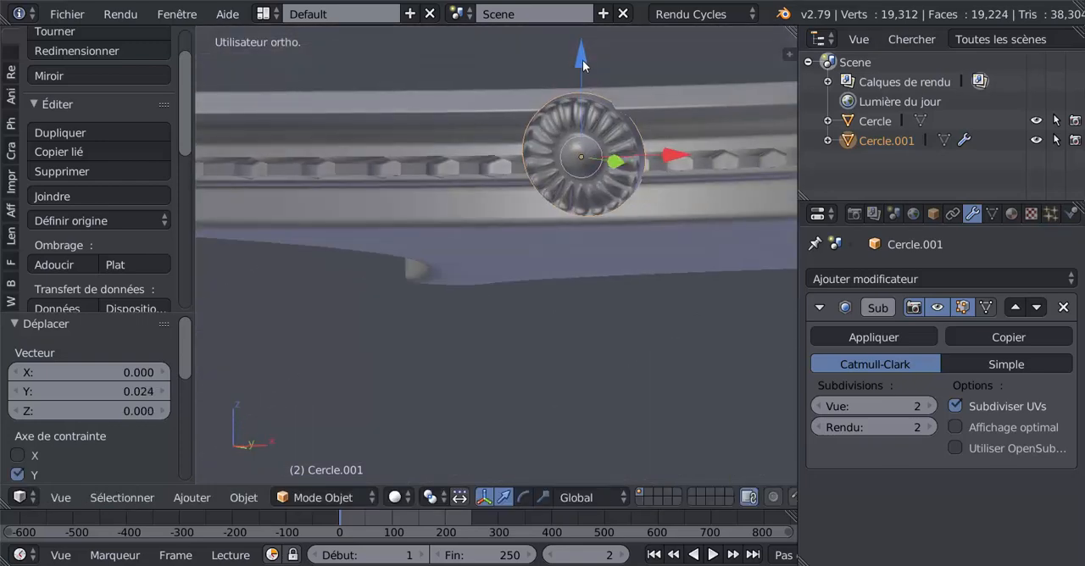
drag(583, 60, 582, 63)
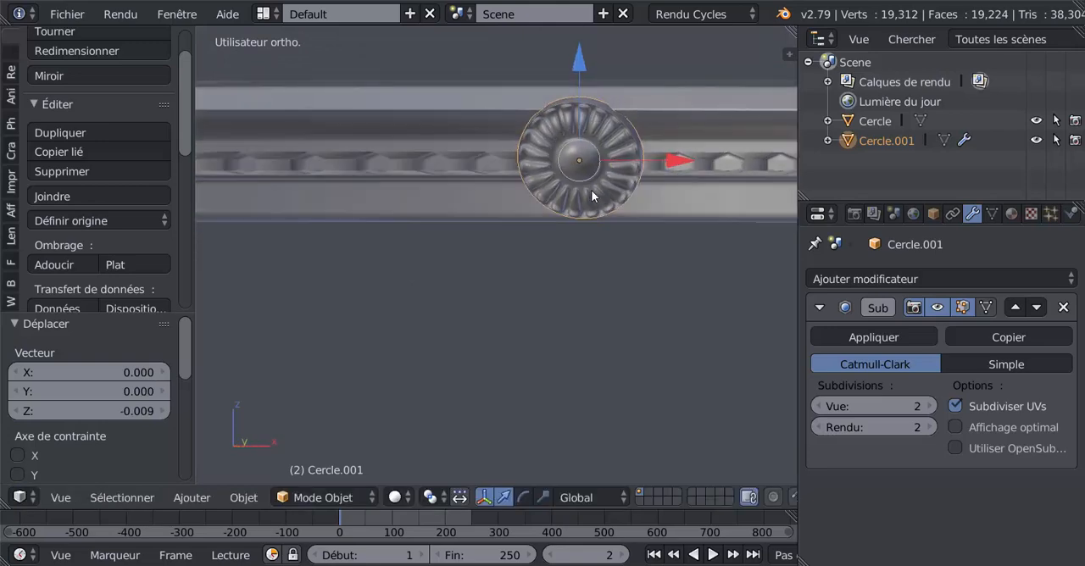
middle_drag(591, 190, 412, 171)
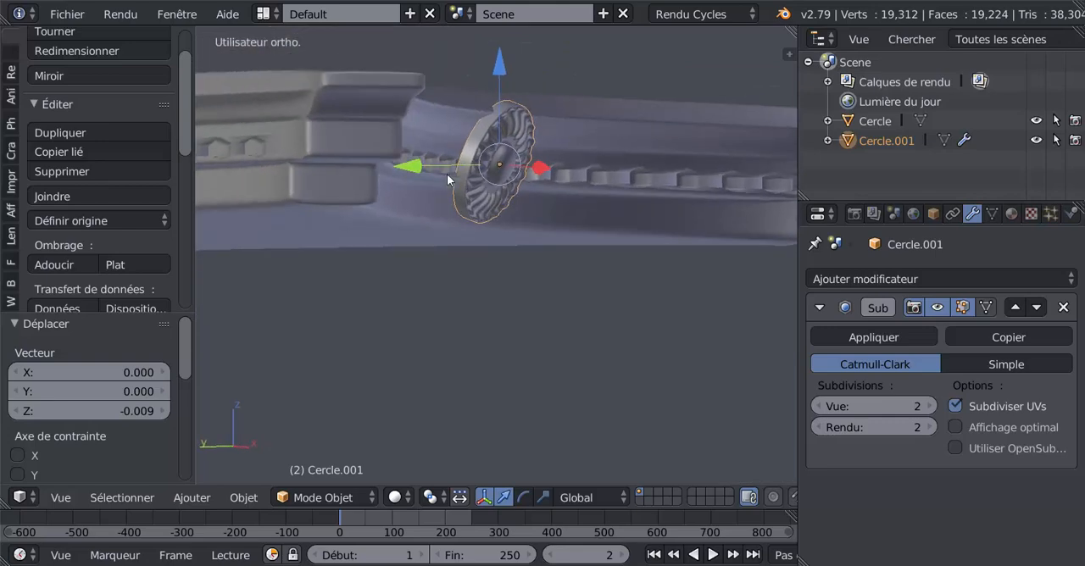
mouse_move(411, 171)
mouse_down()
mouse_move(428, 167)
mouse_move(422, 174)
mouse_up()
middle_drag(421, 175, 467, 228)
Extrude the rosette's rear rim in place and shift the new loop along Y to extend the body into the slab's edge
key(Tab)
mouse_move(419, 252)
middle_down()
mouse_move(508, 243)
mouse_move(478, 173)
mouse_move(469, 235)
mouse_move(420, 240)
middle_up()
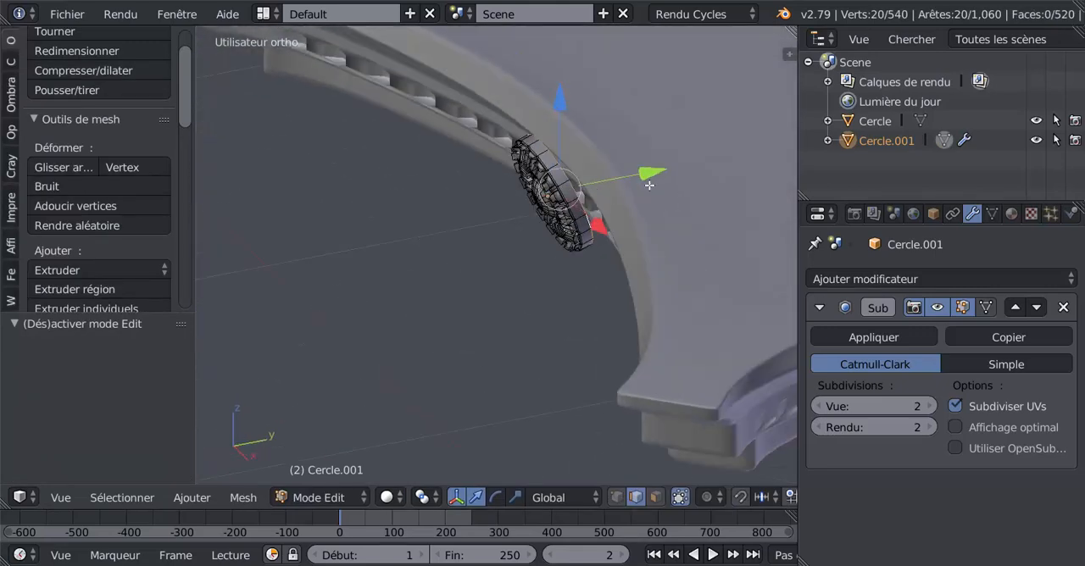
middle_drag(650, 185, 606, 224)
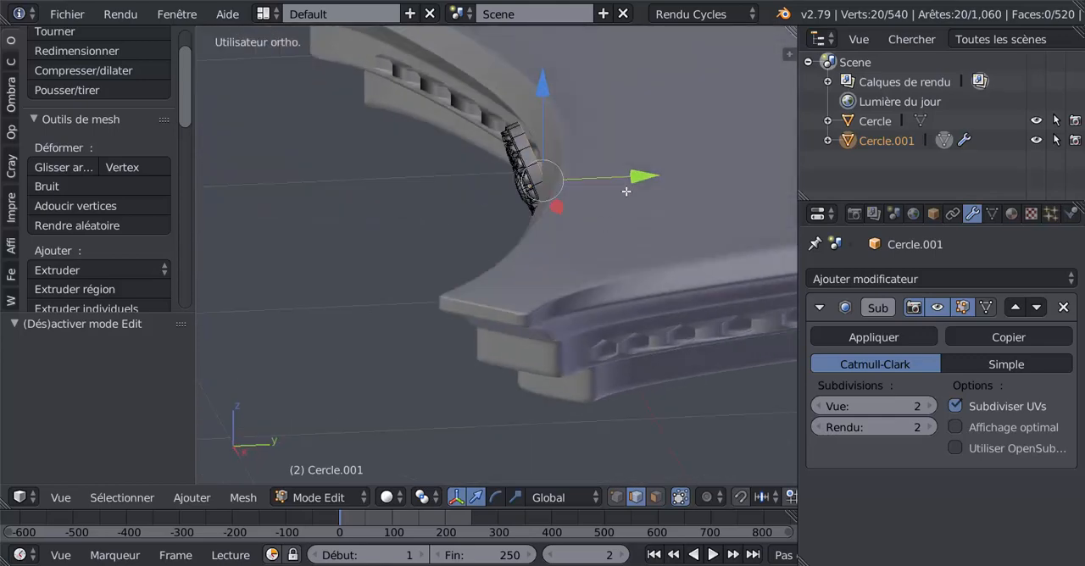
key(e)
right_click(642, 230)
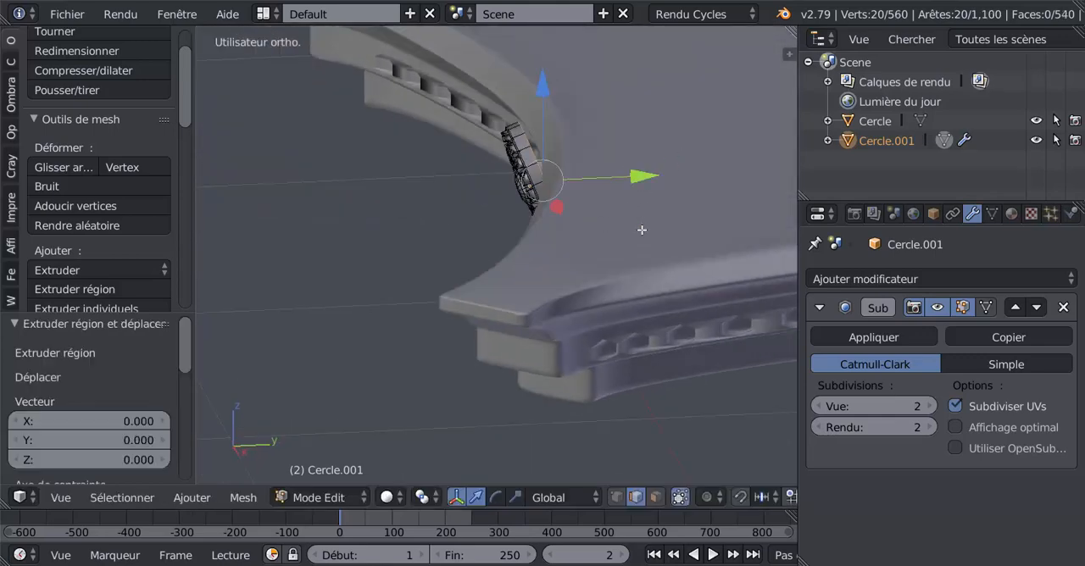
middle_drag(602, 282, 603, 333)
key(KP_7)
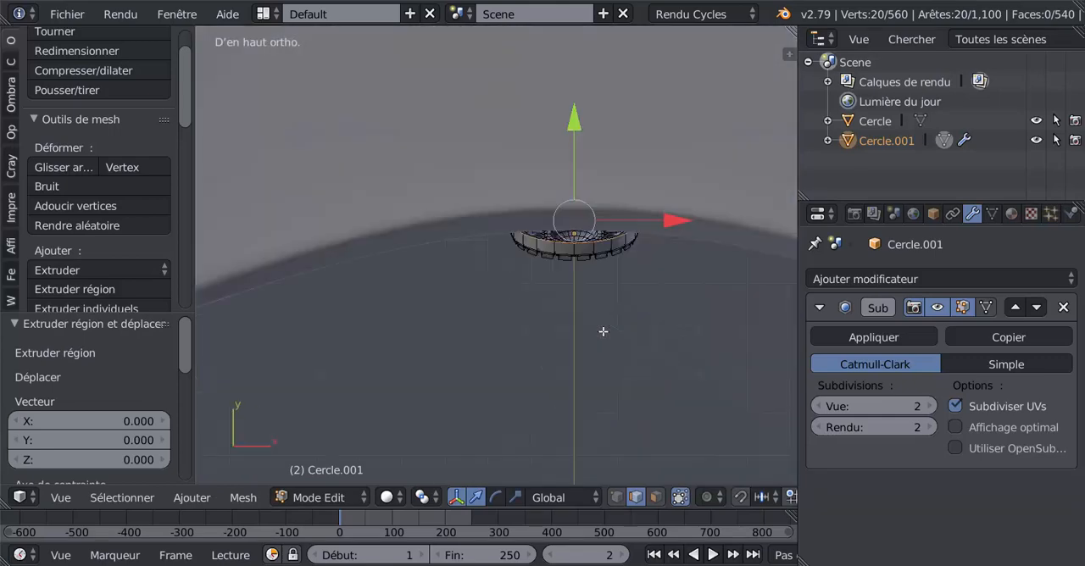
mouse_move(574, 127)
mouse_down()
mouse_move(574, 109)
mouse_move(581, 146)
mouse_up()
key(Tab)
Scale the whole rosette to about 0.796 of its size and lower it slightly along Z on the moulding
middle_drag(584, 265, 444, 188)
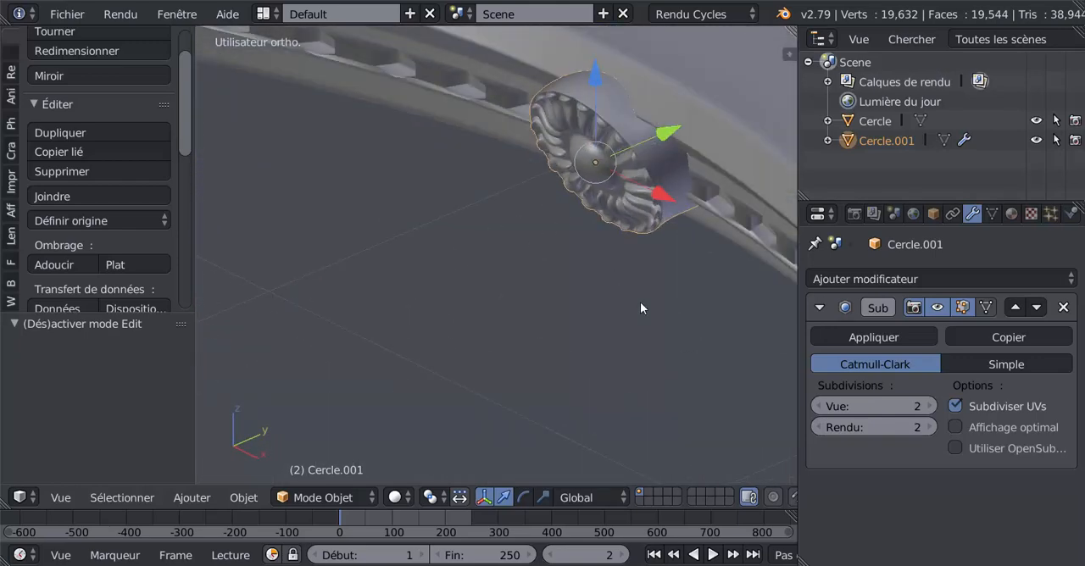
key(s)
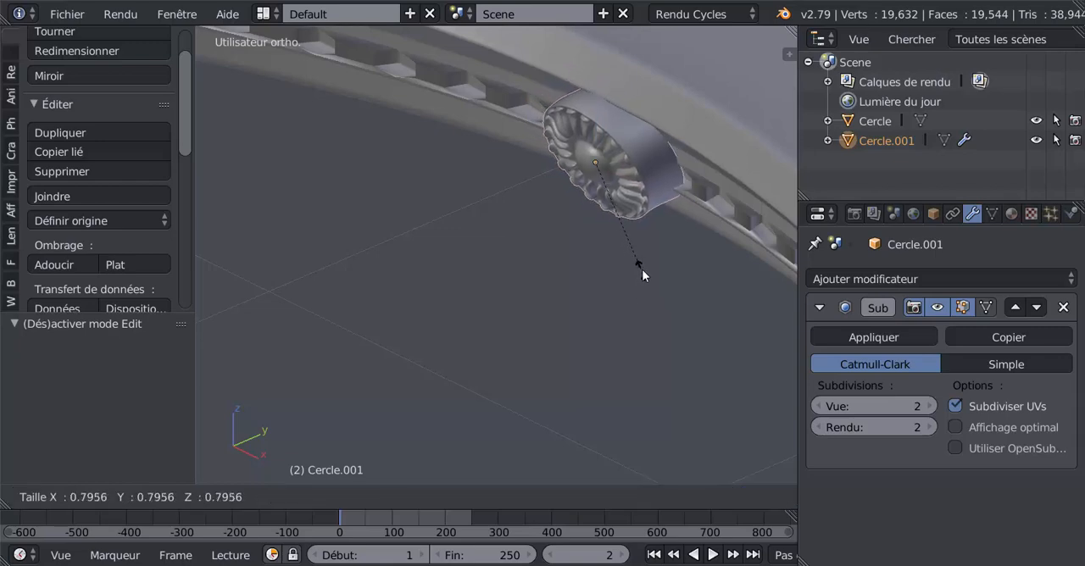
click(642, 270)
middle_drag(663, 244, 577, 84)
drag(581, 35, 583, 46)
middle_drag(583, 47, 618, 146)
Push the rosette deeper into the slab's moulding along Y, with a final shift of 0.020
drag(664, 144, 686, 130)
middle_drag(562, 178, 673, 150)
key(Tab)
key(Tab)
mouse_move(688, 139)
mouse_down()
mouse_move(700, 138)
mouse_move(697, 149)
mouse_up()
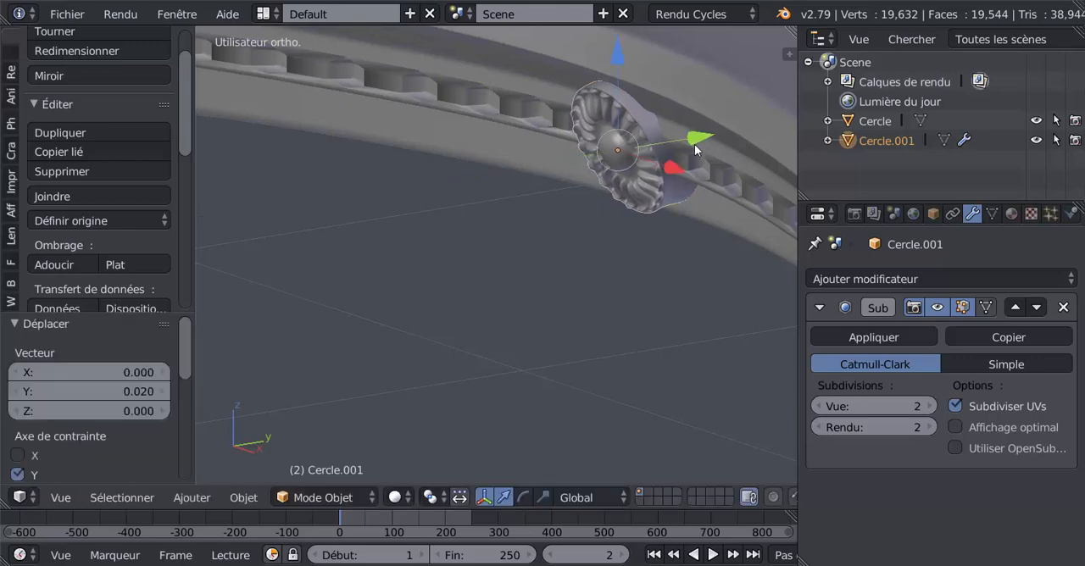
middle_drag(697, 149, 604, 229)
middle_drag(499, 171, 507, 124)
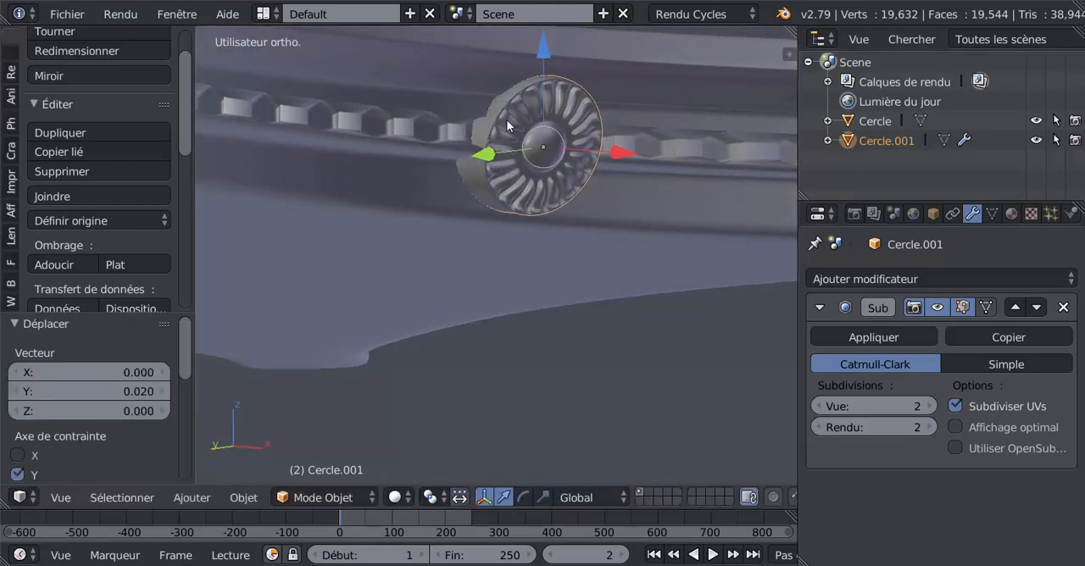
middle_drag(471, 174, 487, 248)
key(Tab)
key(Tab)
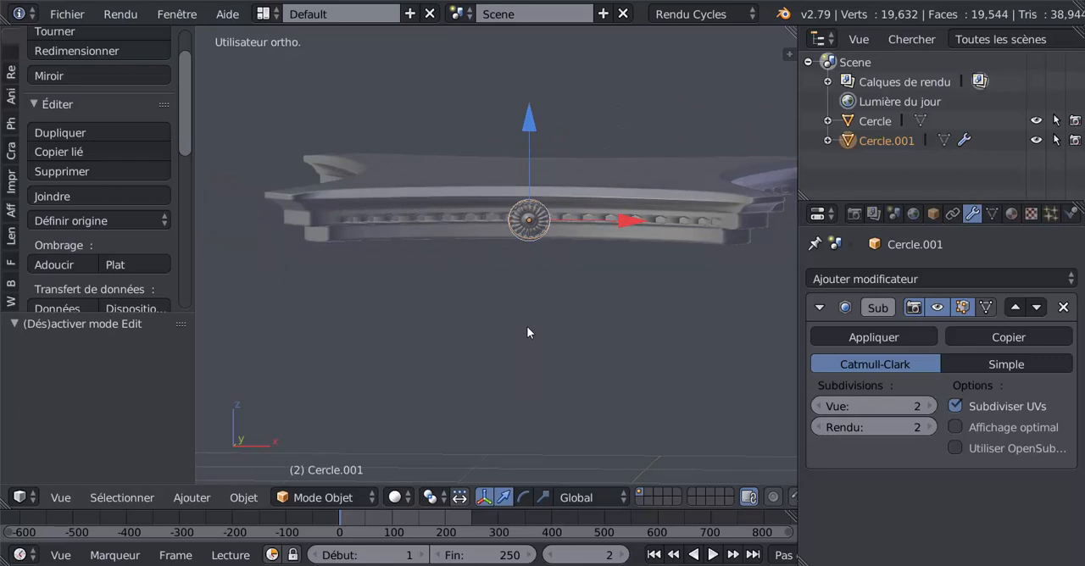
In top view with wireframe display, duplicate the rosette's entire linked mesh and move the copy 2.037 along Y to the slab's opposite edge
key(KP_7)
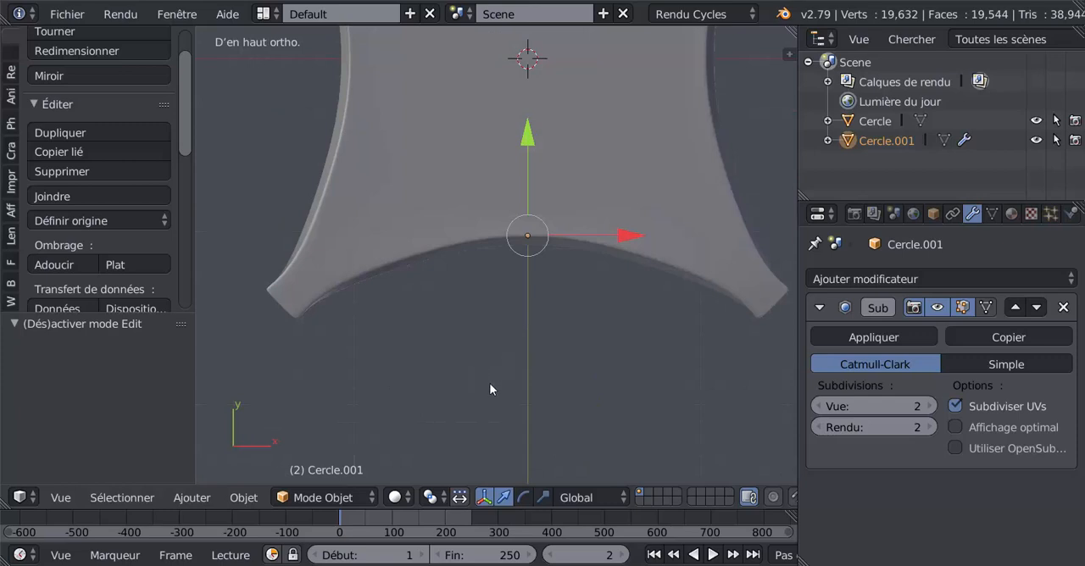
key(Tab)
key(z)
scroll(548, 350, down, 2)
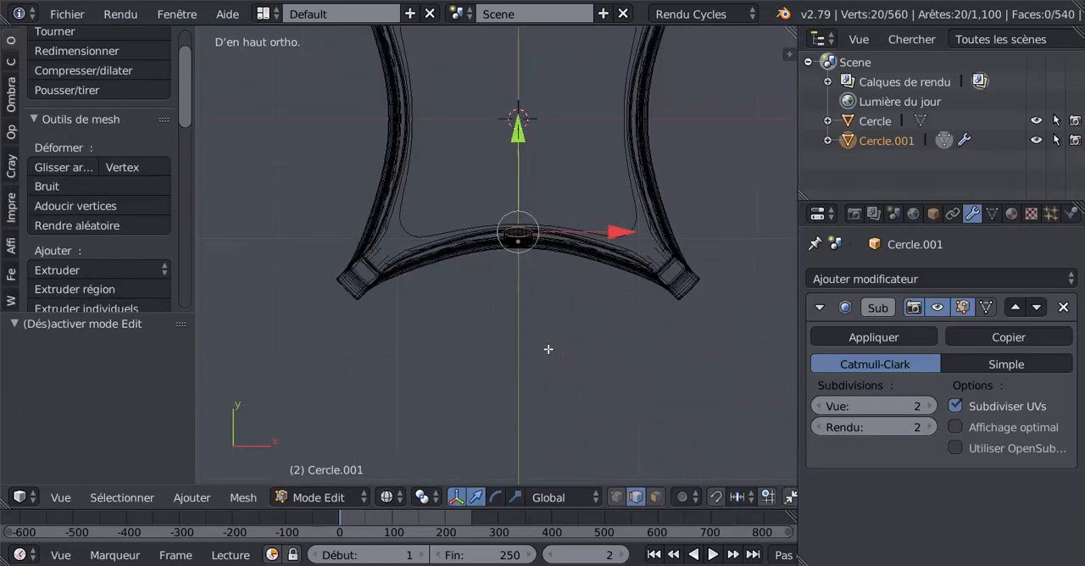
scroll(548, 349, down, 1)
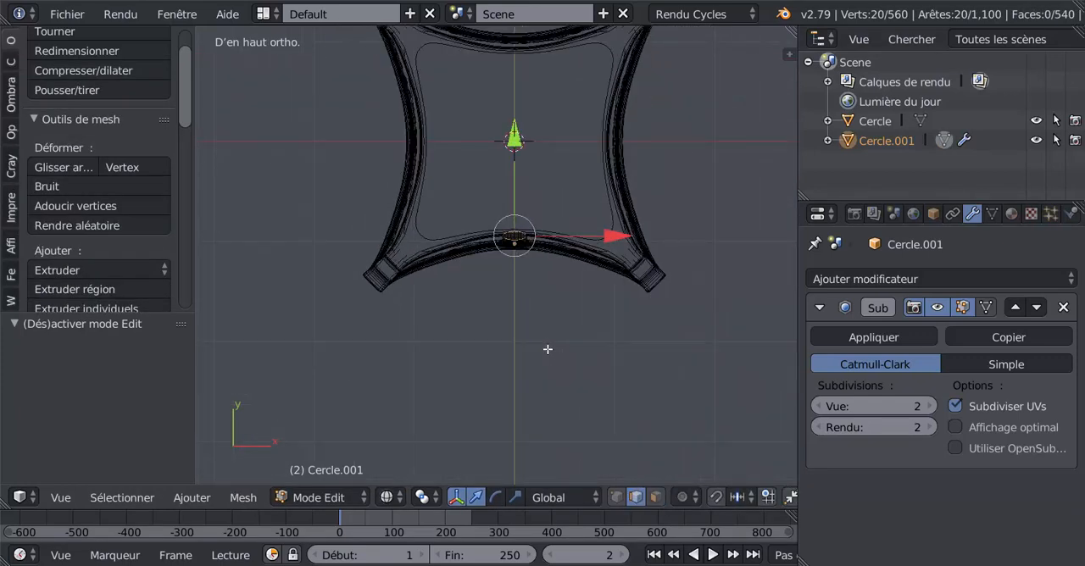
key(ctrl+l)
shift+middle_drag(562, 363, 569, 410)
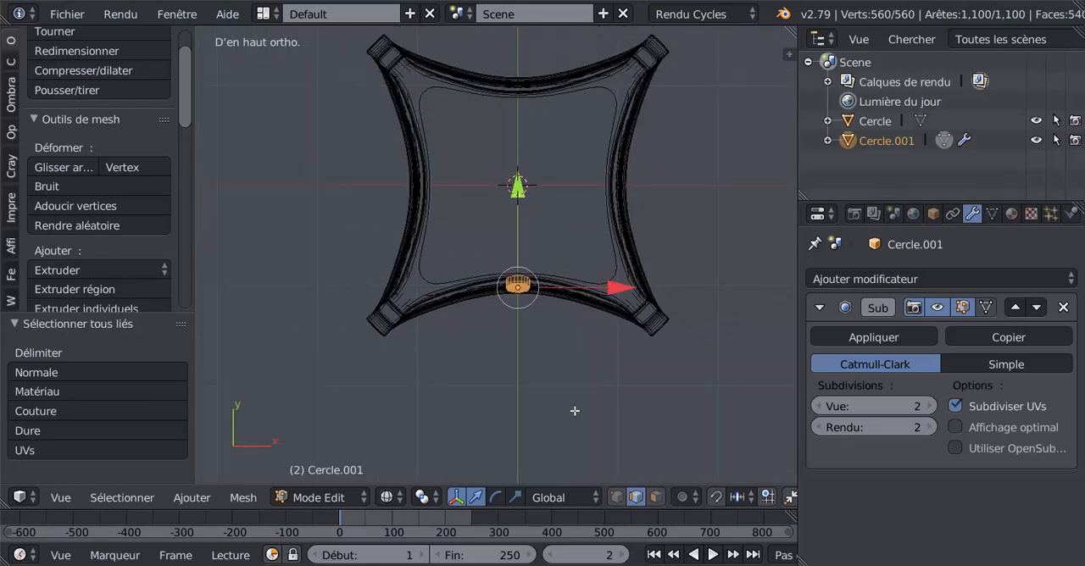
key(shift+d)
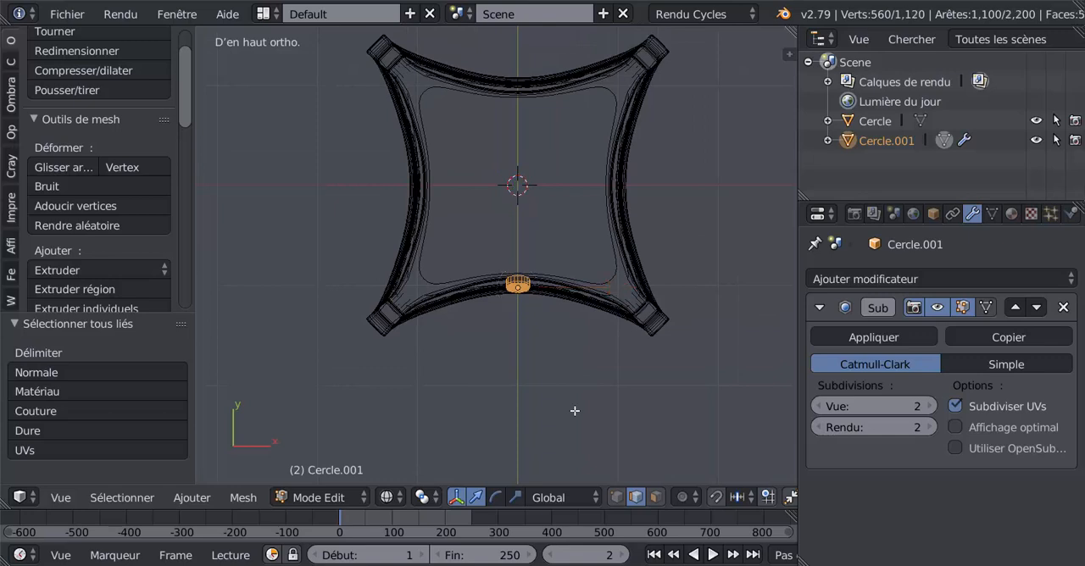
key(Escape)
drag(519, 191, 536, 438)
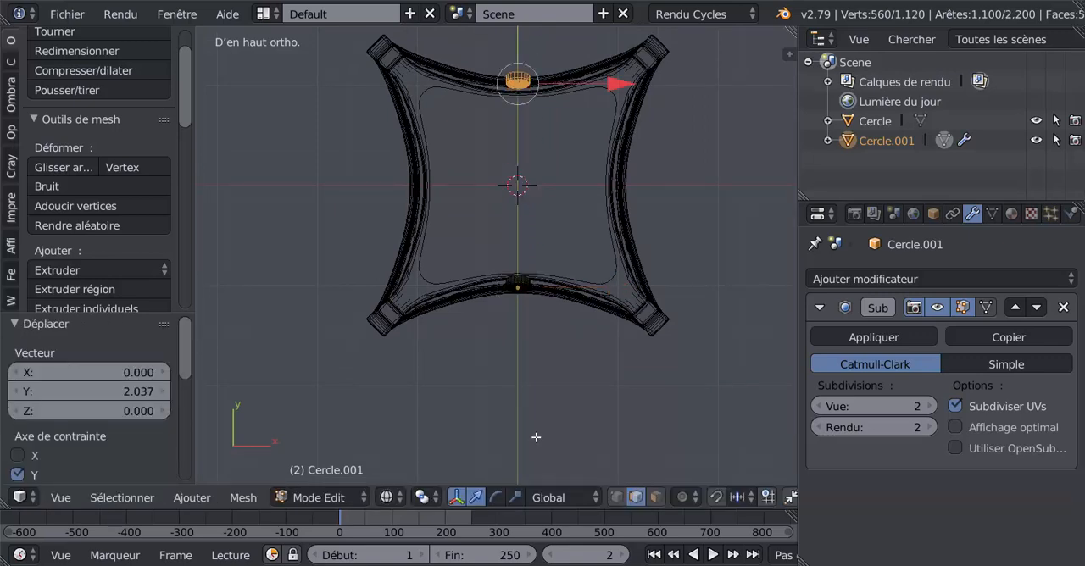
Move the rosette copy another 0.338 along Y clear of the slab and rotate it 180° about Z to face outward
shift+middle_drag(551, 375, 547, 37)
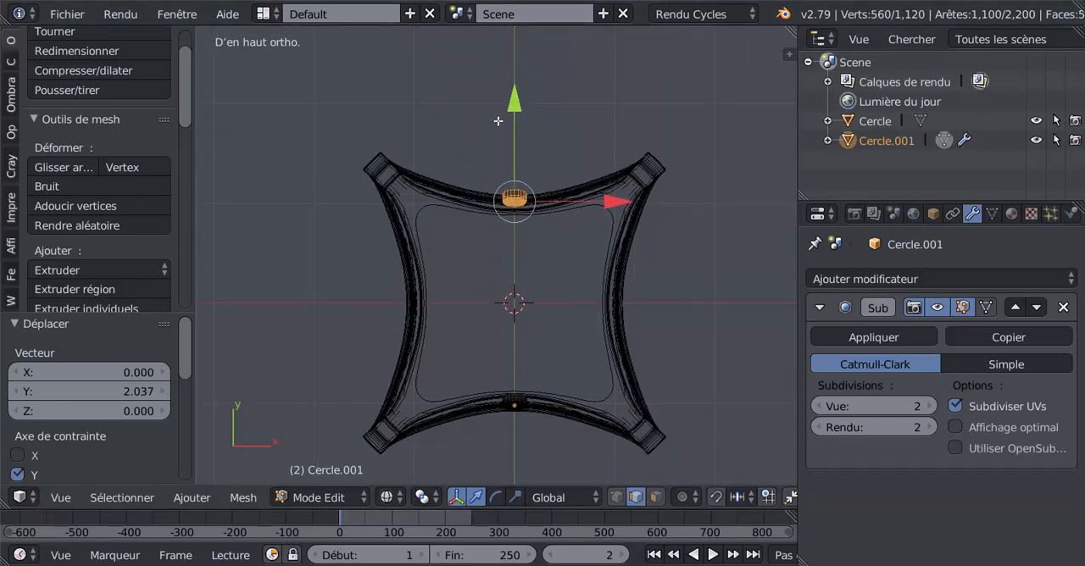
drag(515, 113, 521, 79)
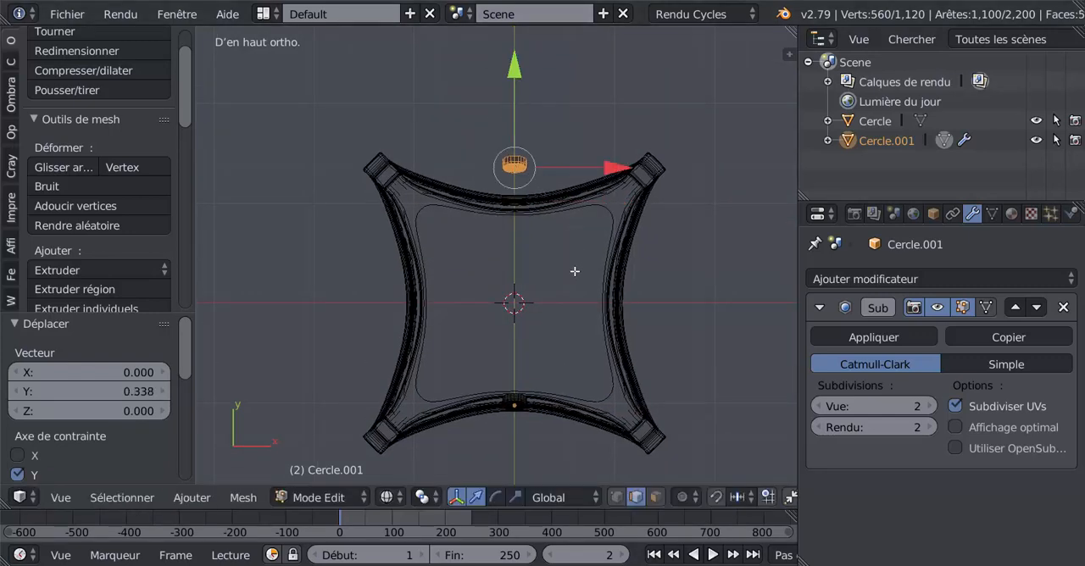
text(rz18)
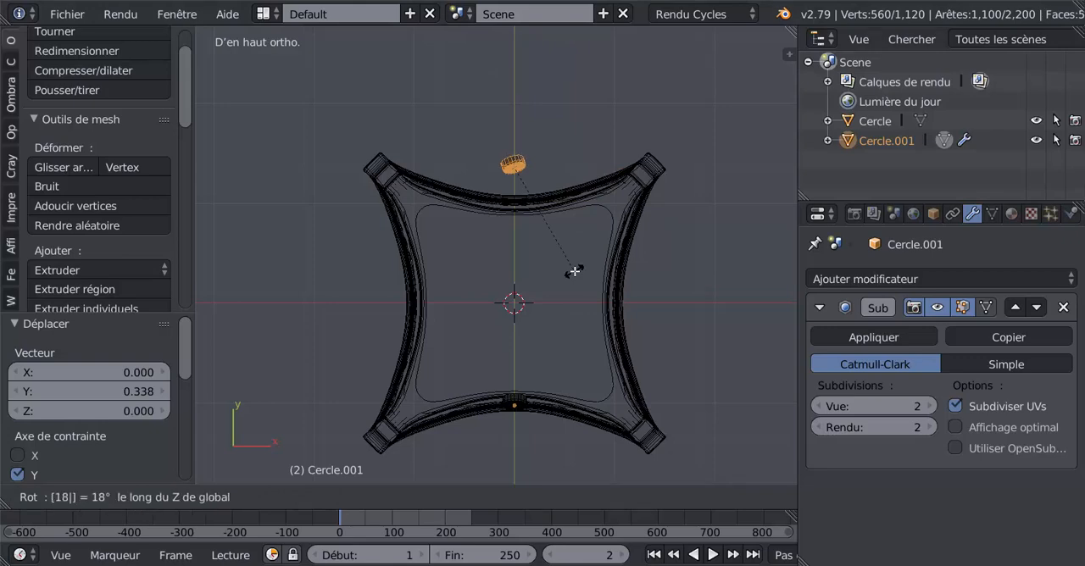
text(0)
key(Return)
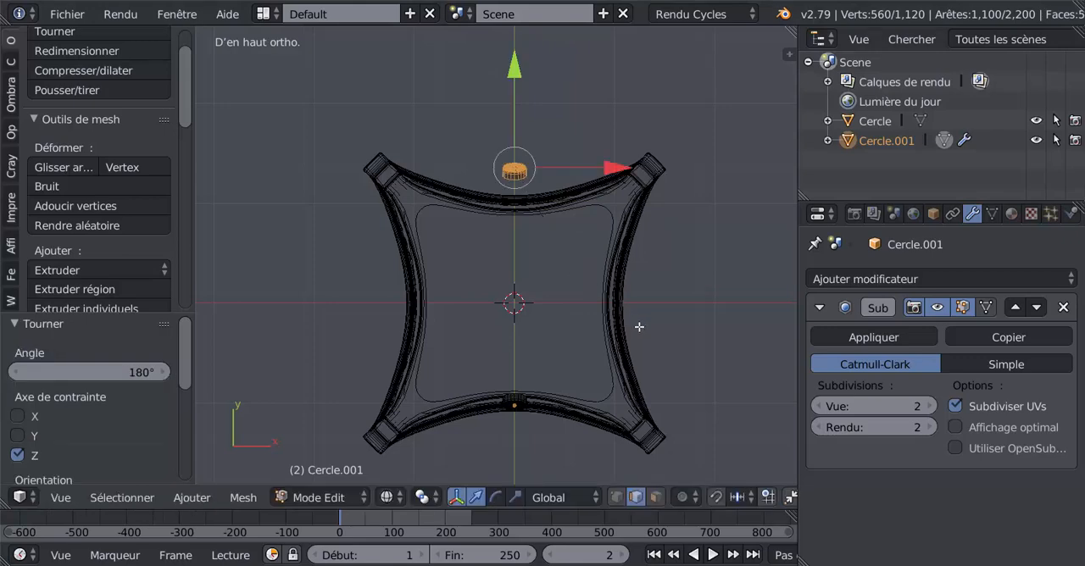
Restore solid display and seat the rosette copy in the far edge's moulding, moving it -0.320 and then -0.022 along Y
middle_drag(740, 366, 545, 393)
scroll(544, 394, up, 1)
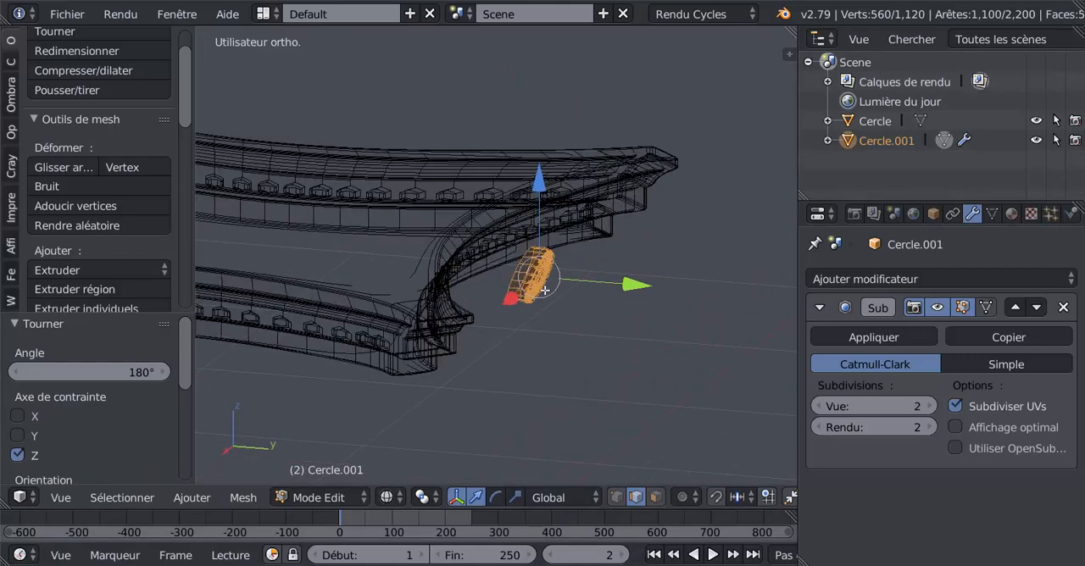
key(z)
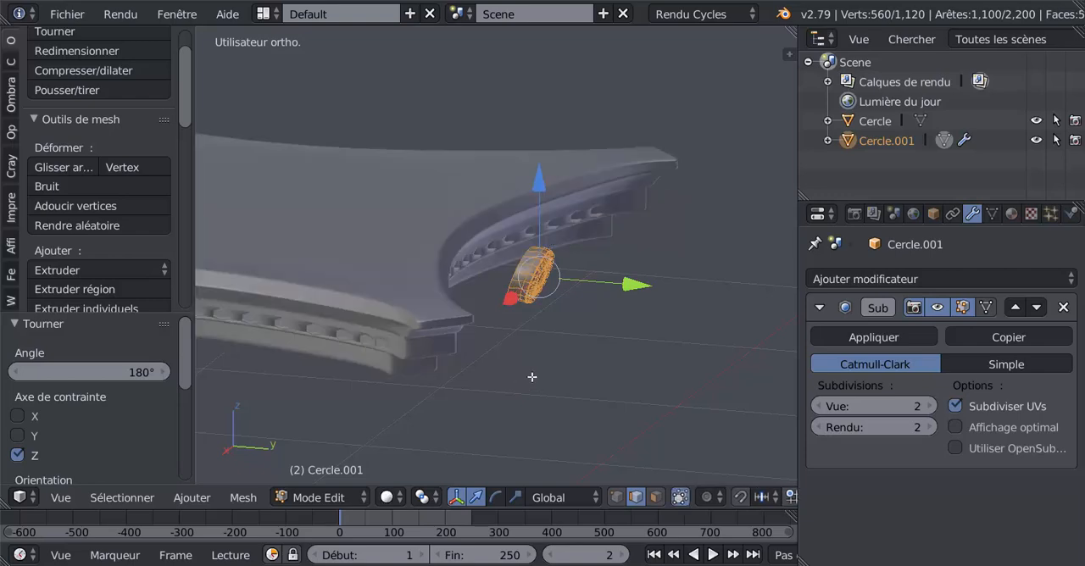
scroll(586, 349, up, 1)
drag(647, 298, 539, 297)
middle_drag(536, 310, 354, 297)
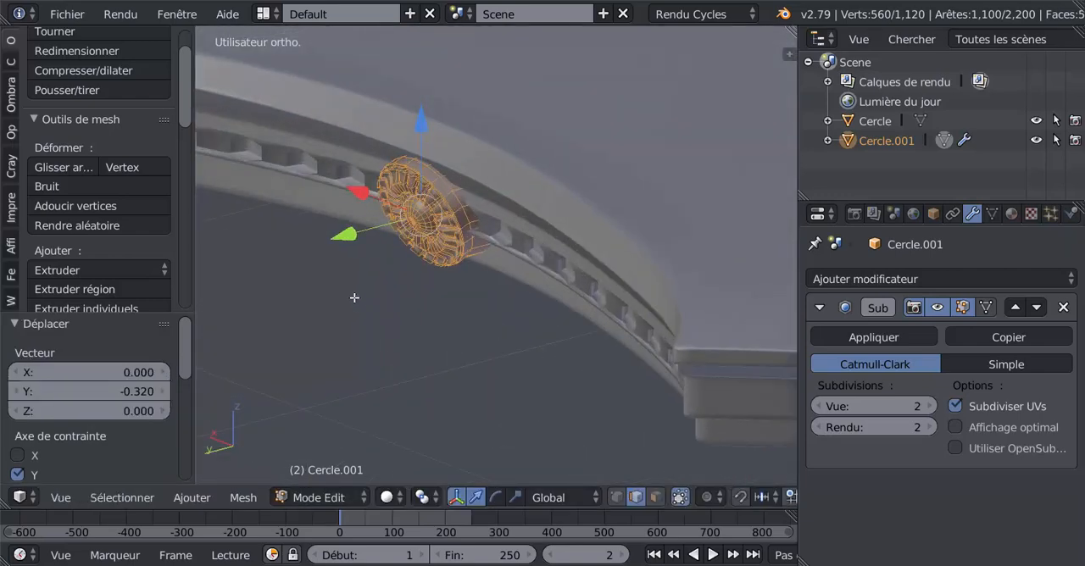
click(340, 247)
drag(347, 239, 357, 240)
middle_drag(357, 241, 465, 318)
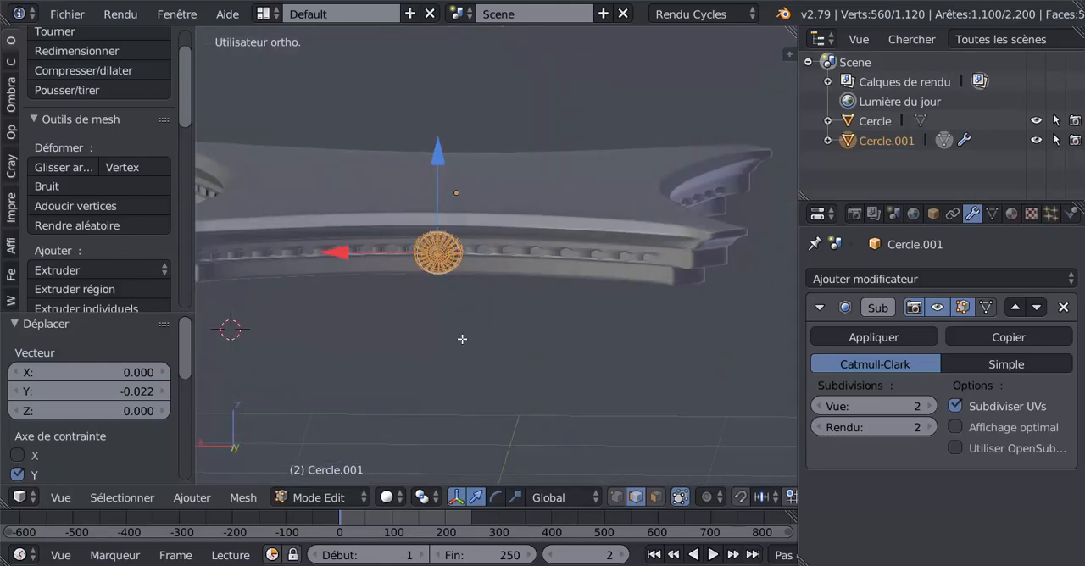
In top view with wireframe display, duplicate both rosettes in place and rotate the copies 90° about Z onto the two remaining slab sides
key(a)
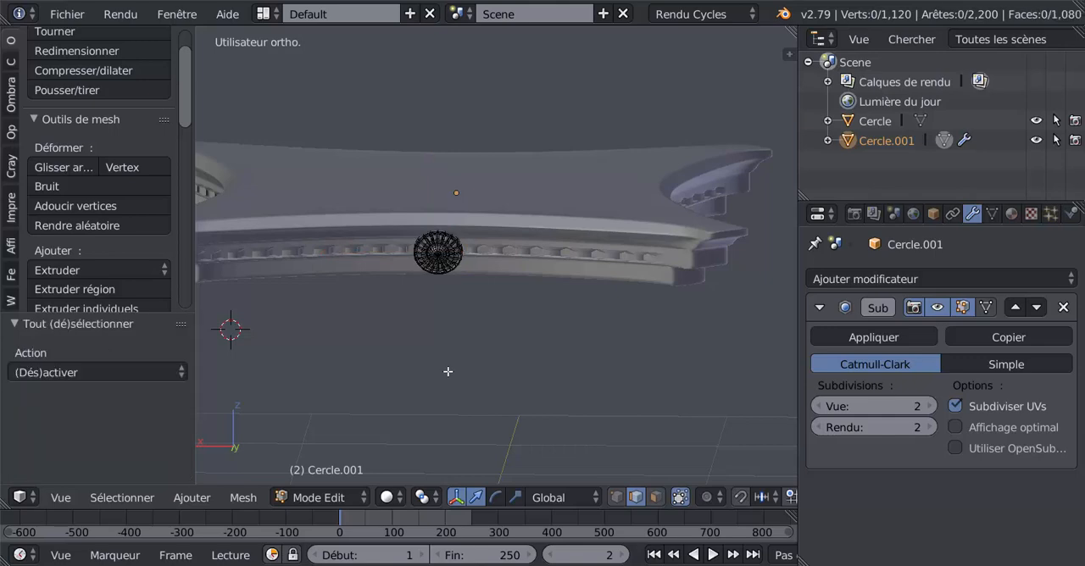
key(a)
key(KP_7)
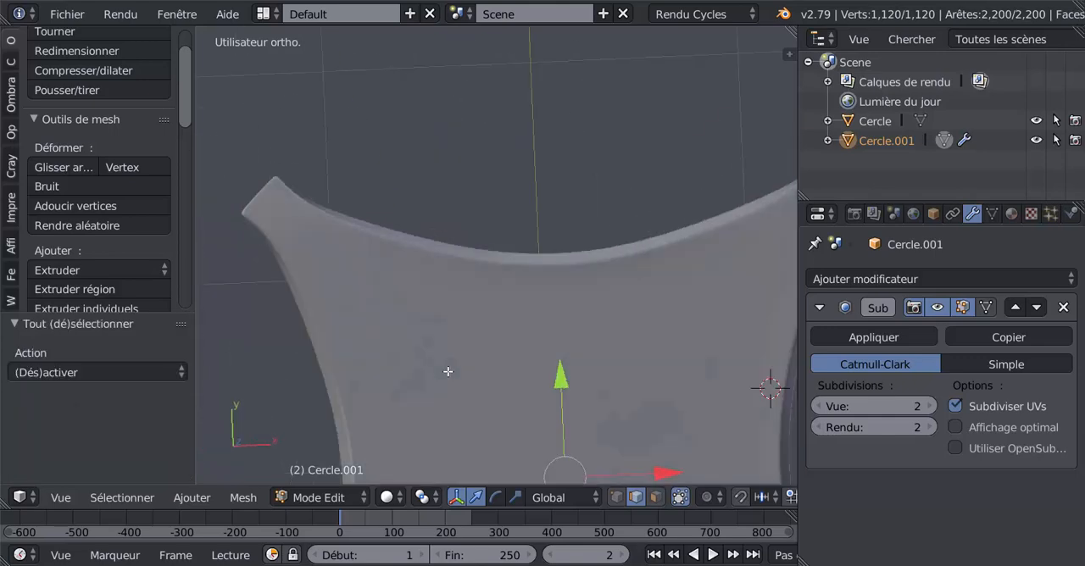
scroll(448, 372, down, 4)
shift+middle_drag(511, 378, 504, 284)
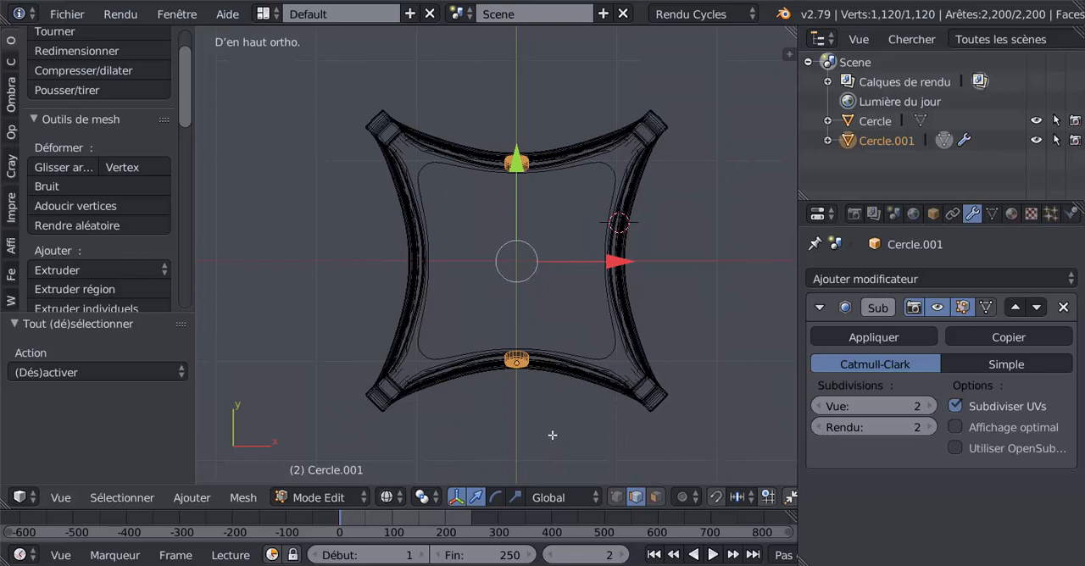
key(shift+d)
right_click(552, 435)
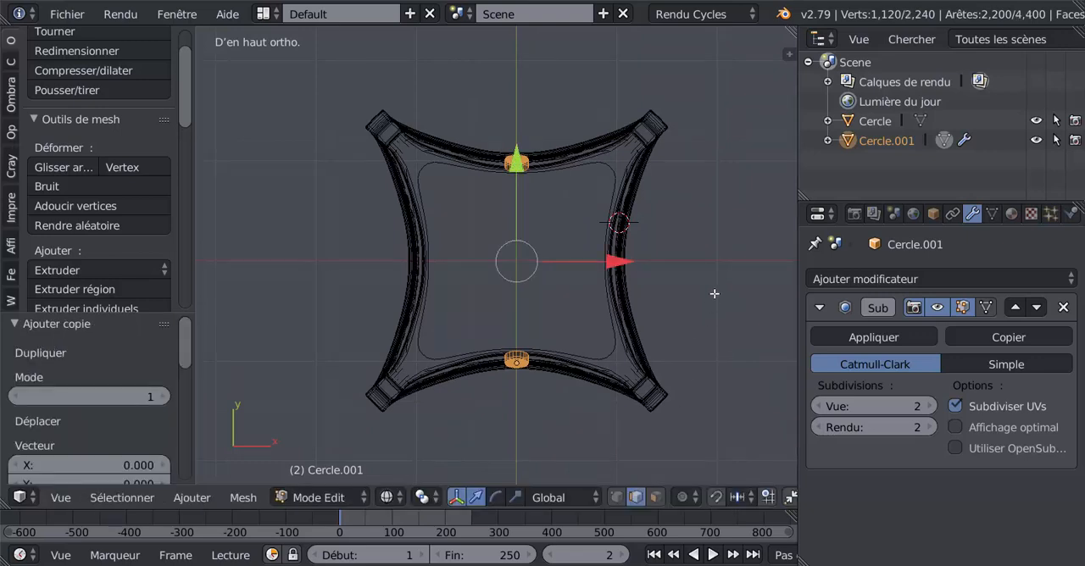
key(r)
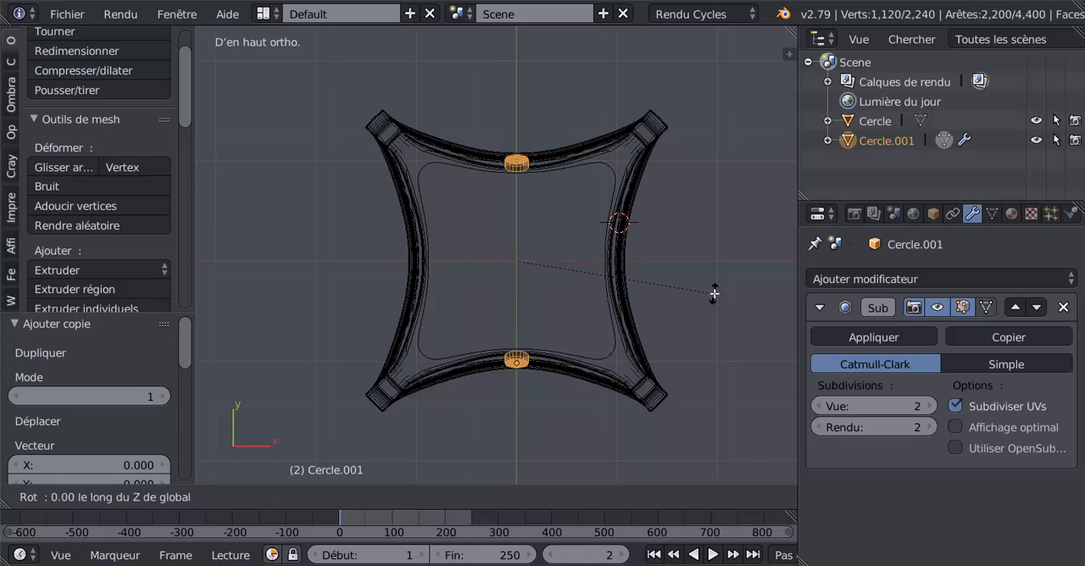
text(90)
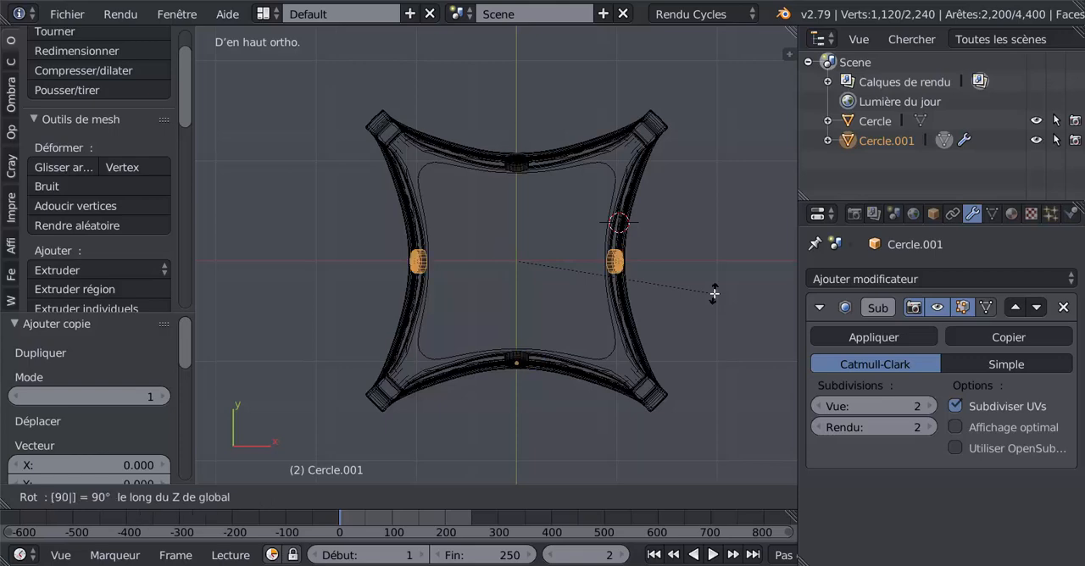
key(Return)
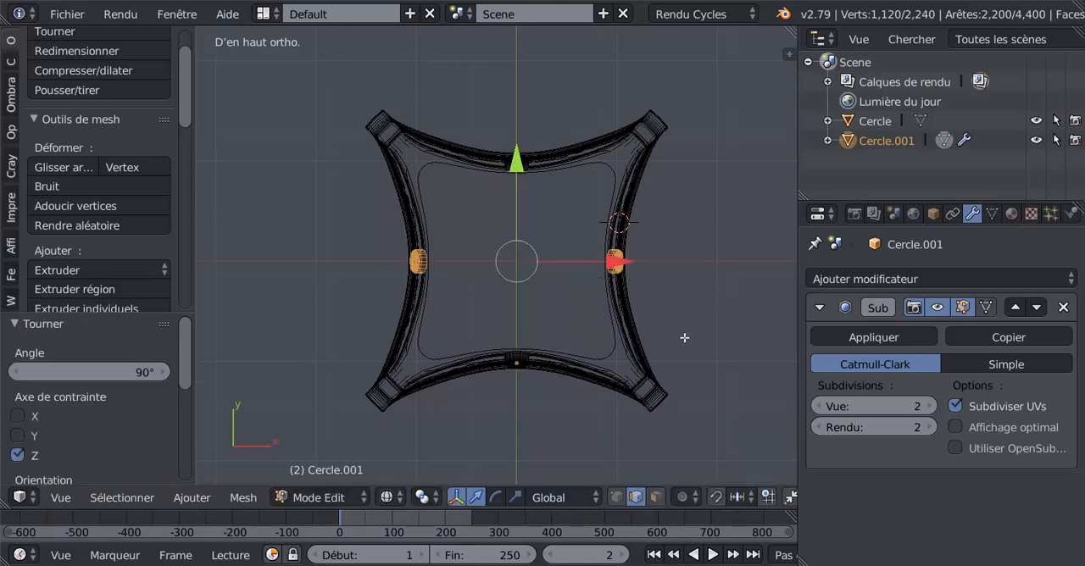
Restore solid display of the rosettes and return to Object mode
middle_drag(620, 441, 617, 363)
mouse_move(596, 421)
middle_down()
mouse_move(547, 424)
mouse_move(610, 356)
mouse_move(665, 337)
mouse_move(598, 342)
mouse_move(650, 313)
mouse_move(675, 314)
mouse_move(591, 317)
mouse_move(594, 328)
middle_up()
key(z)
key(Tab)
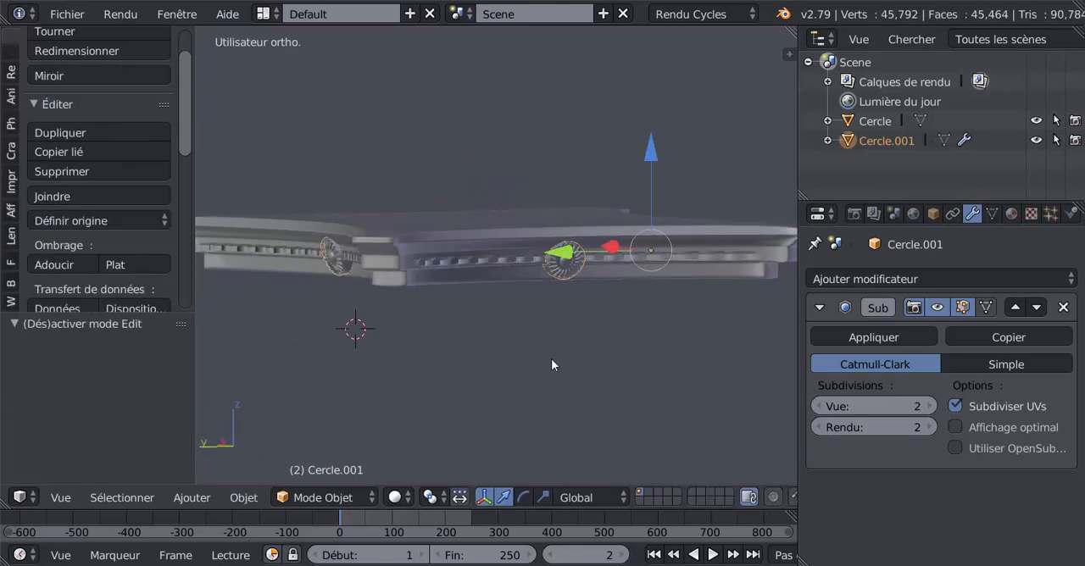
Examine the mounted rosettes, the bead row and the stepped corner mouldings around the slab from several angles
middle_drag(551, 359, 499, 337)
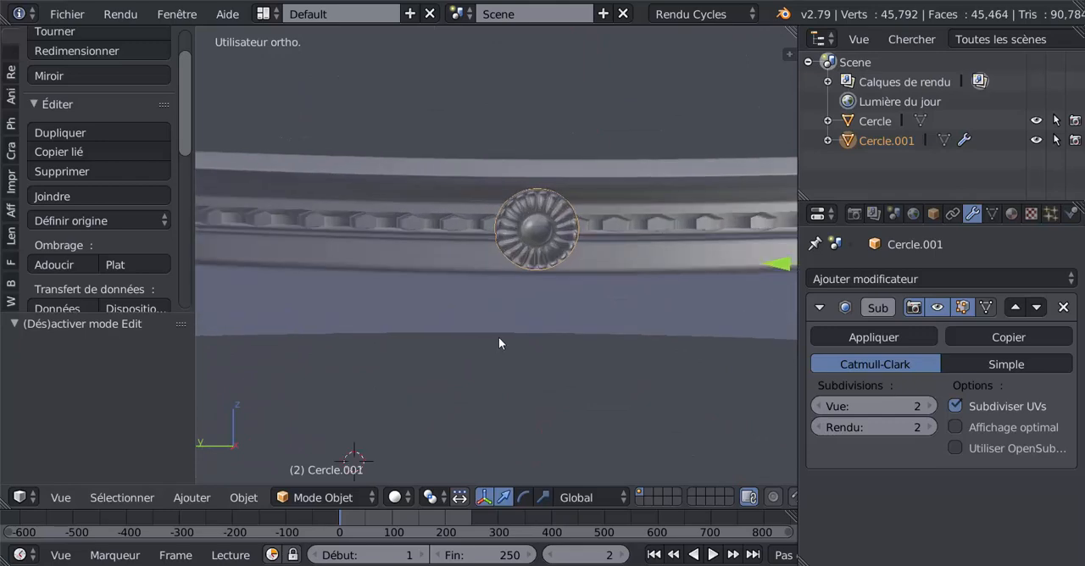
scroll(500, 345, up, 3)
scroll(526, 380, down, 5)
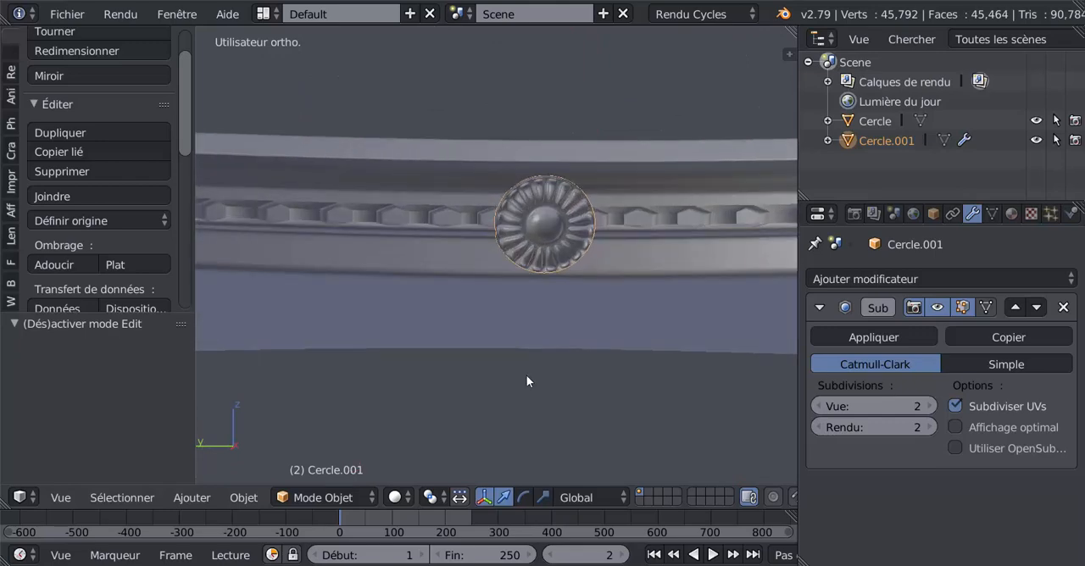
middle_drag(359, 370, 581, 340)
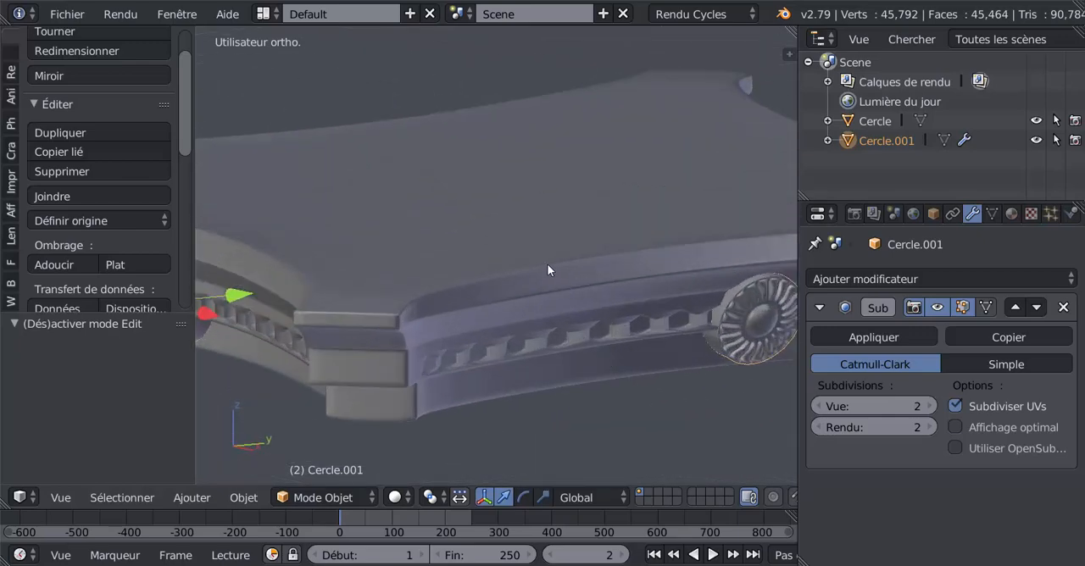
middle_drag(547, 270, 538, 302)
middle_drag(475, 321, 483, 310)
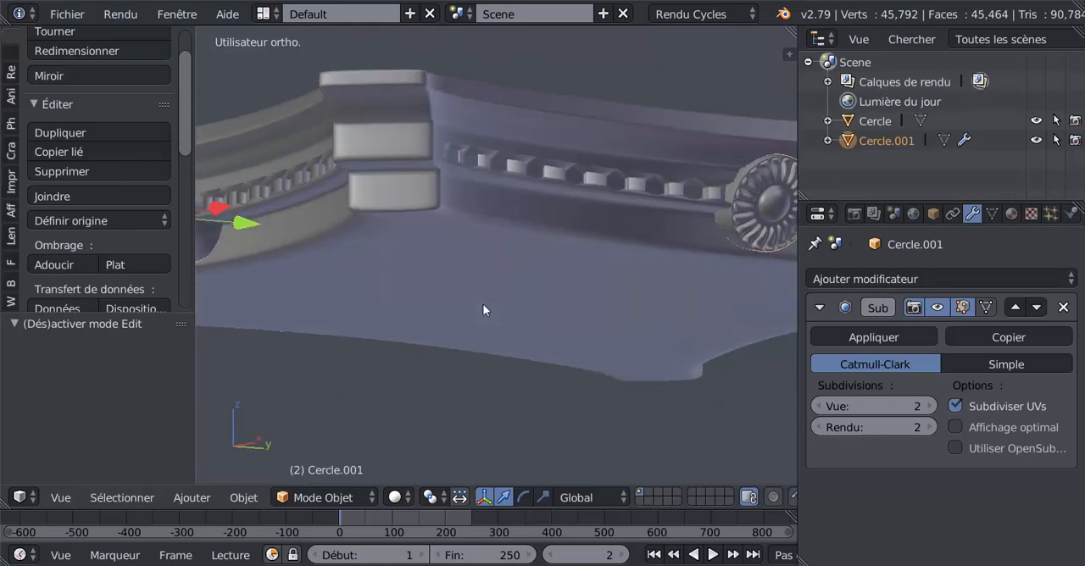
right_click(474, 308)
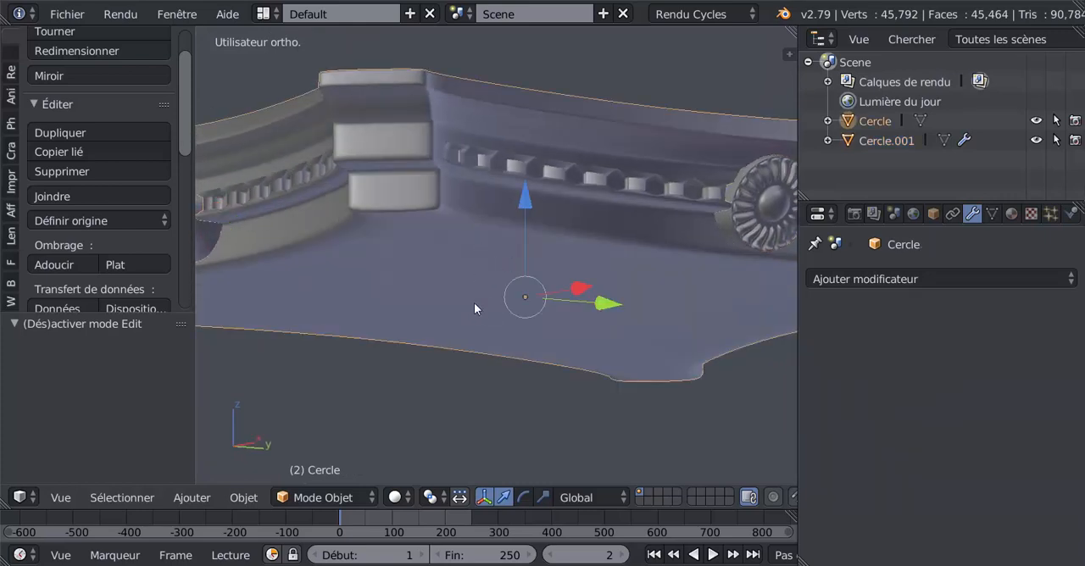
middle_drag(499, 284, 507, 280)
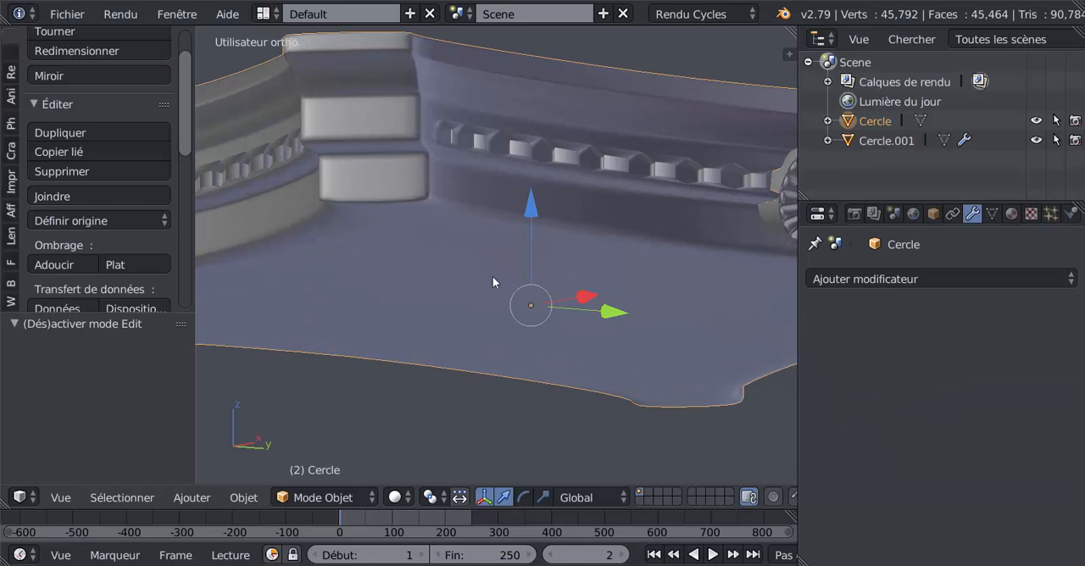
scroll(513, 267, down, 3)
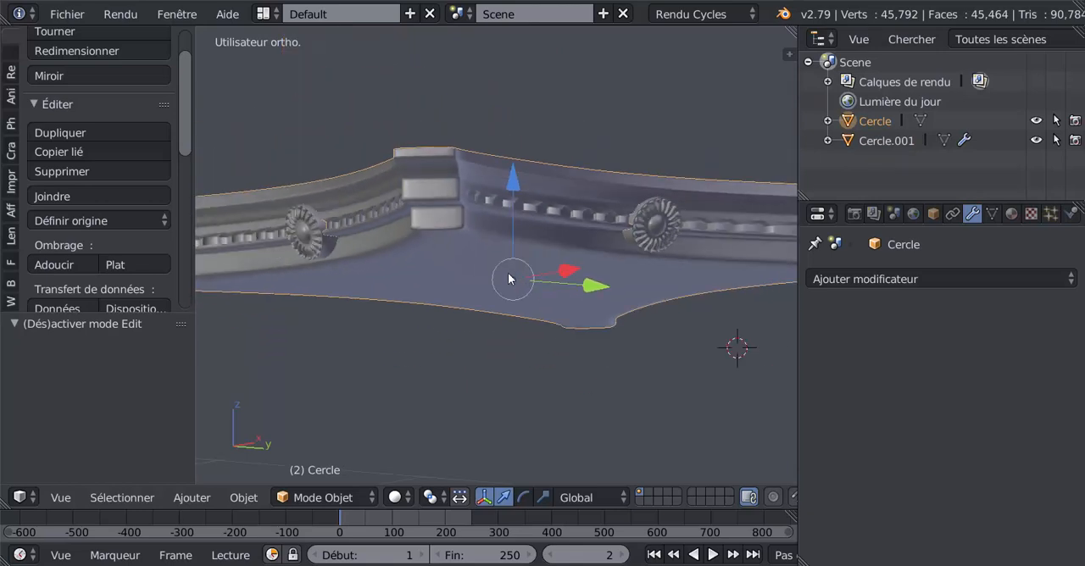
middle_drag(509, 286, 508, 283)
scroll(507, 283, up, 3)
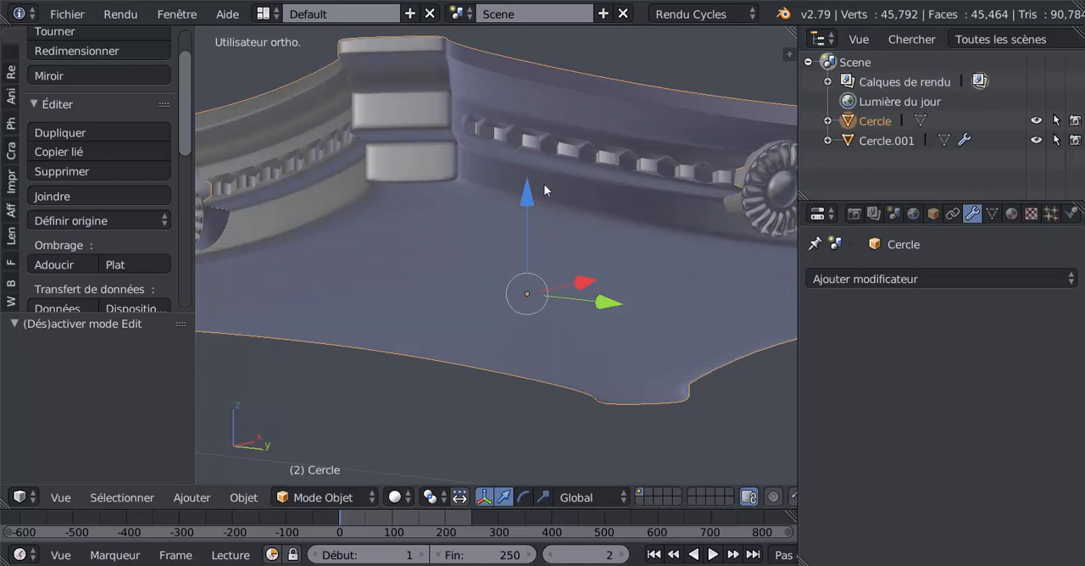
right_click(744, 206)
scroll(612, 290, down, 3)
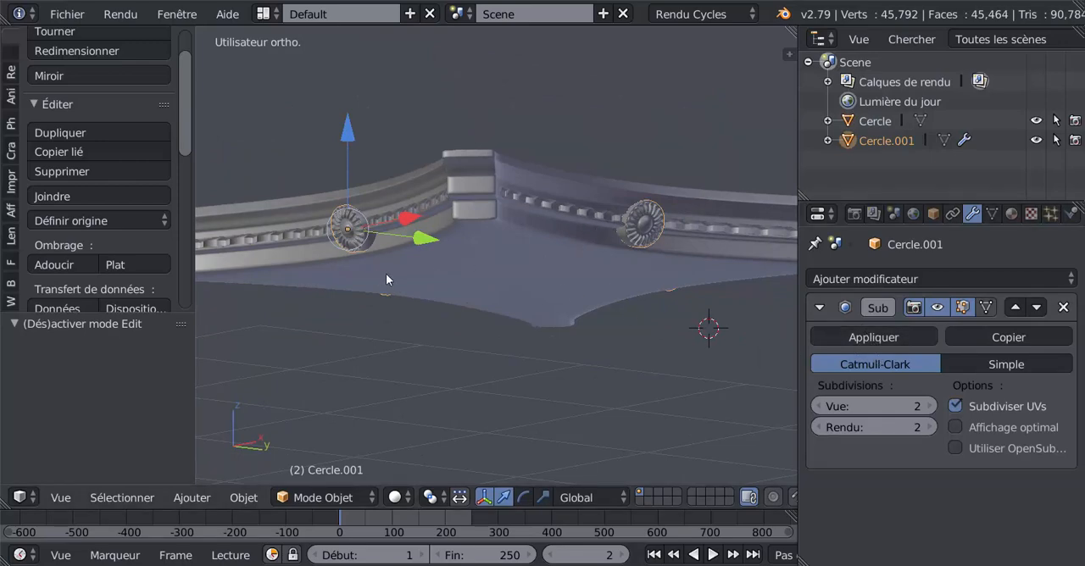
middle_drag(386, 278, 435, 273)
scroll(431, 272, up, 3)
In the slab's mesh, add one centred loop cut around the lowest band of the moulding
right_click(476, 251)
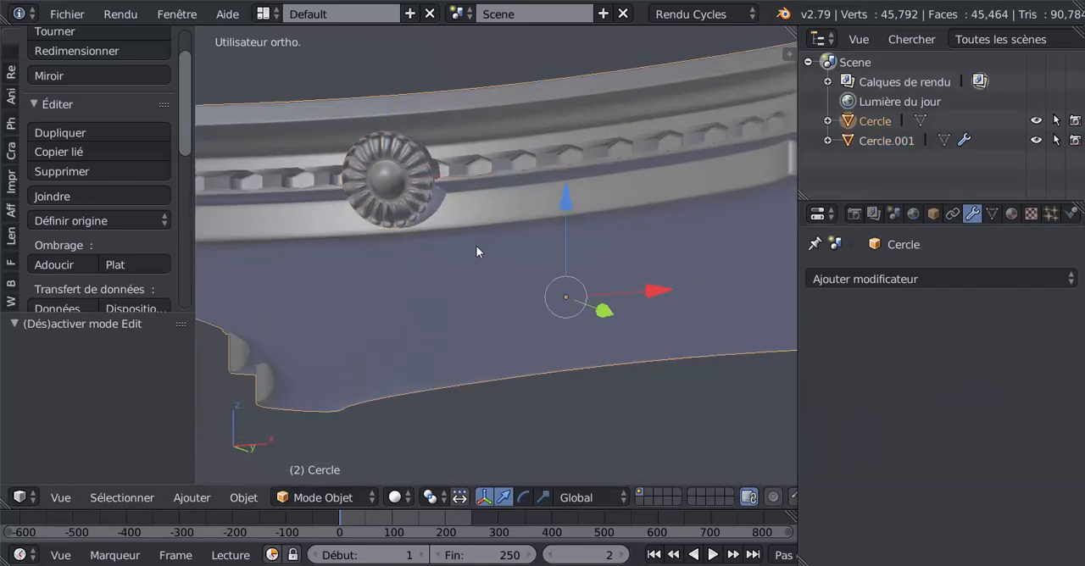
key(Tab)
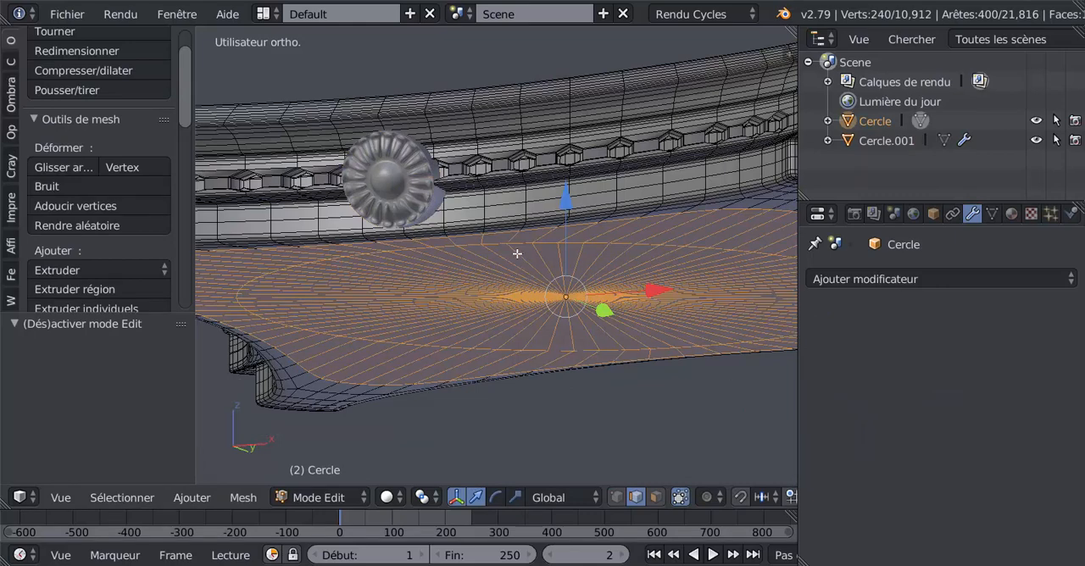
middle_drag(472, 277, 288, 313)
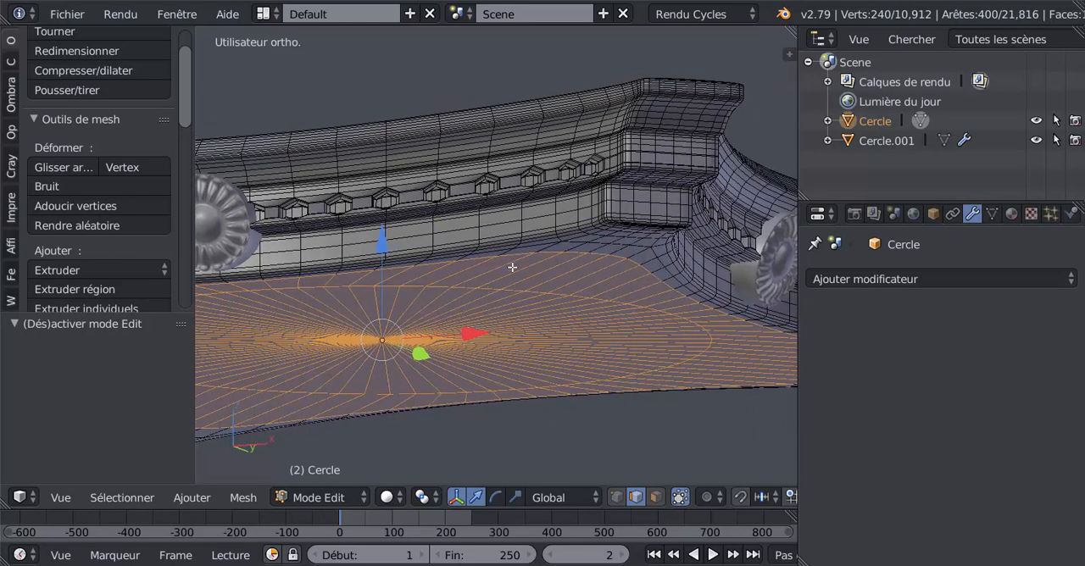
scroll(564, 217, up, 1)
scroll(566, 215, down, 1)
scroll(566, 212, up, 1)
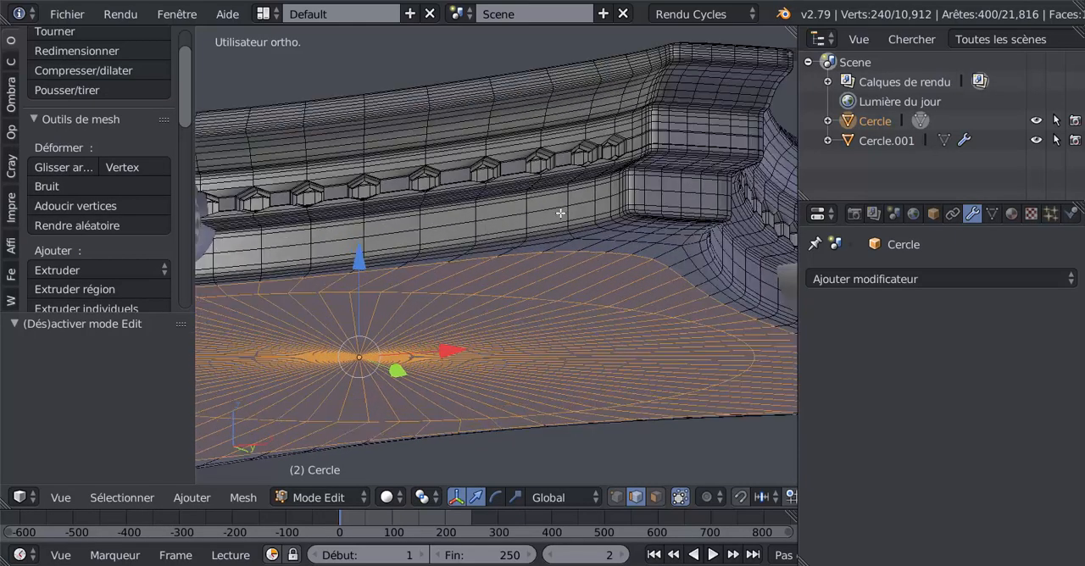
key(ctrl+r)
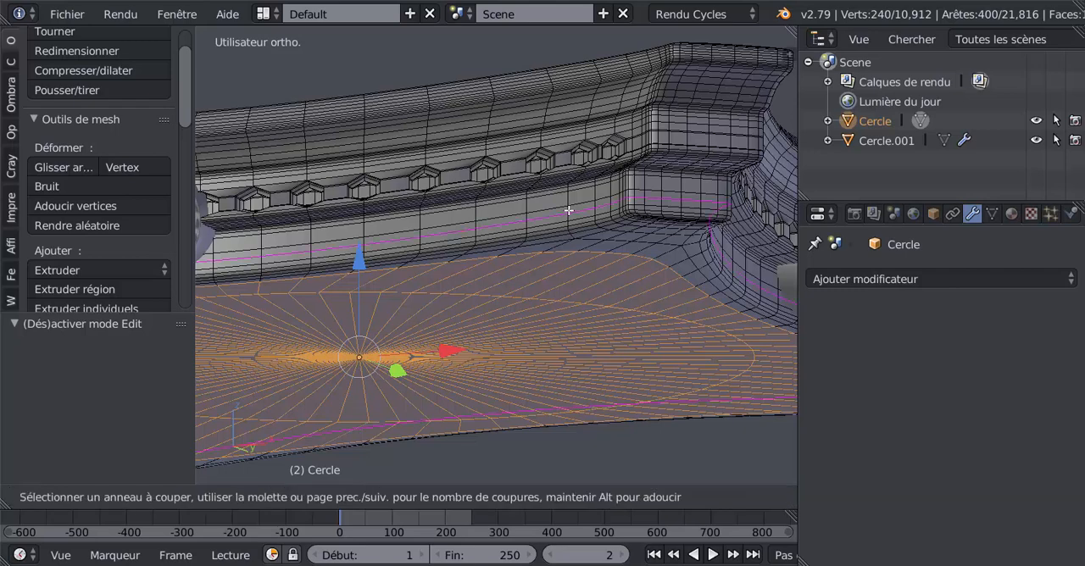
click(568, 210)
right_click(568, 210)
Select the upper face loop of the slab's lowest band, extrude it and scale it slightly to form a step, then return to Object mode
click(653, 500)
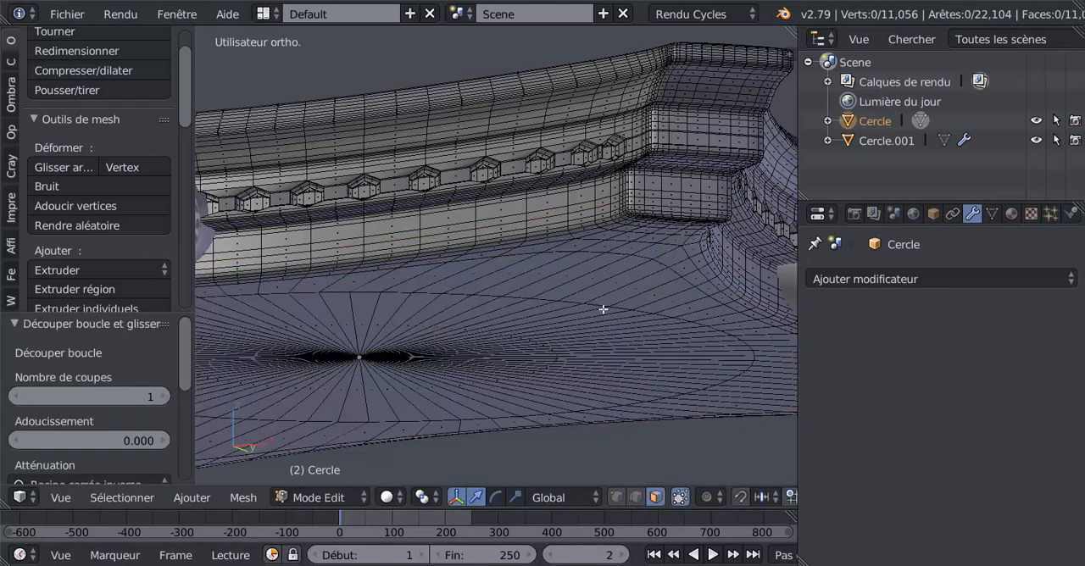
alt+click(594, 210)
alt+click(597, 201)
middle_drag(597, 202, 580, 439)
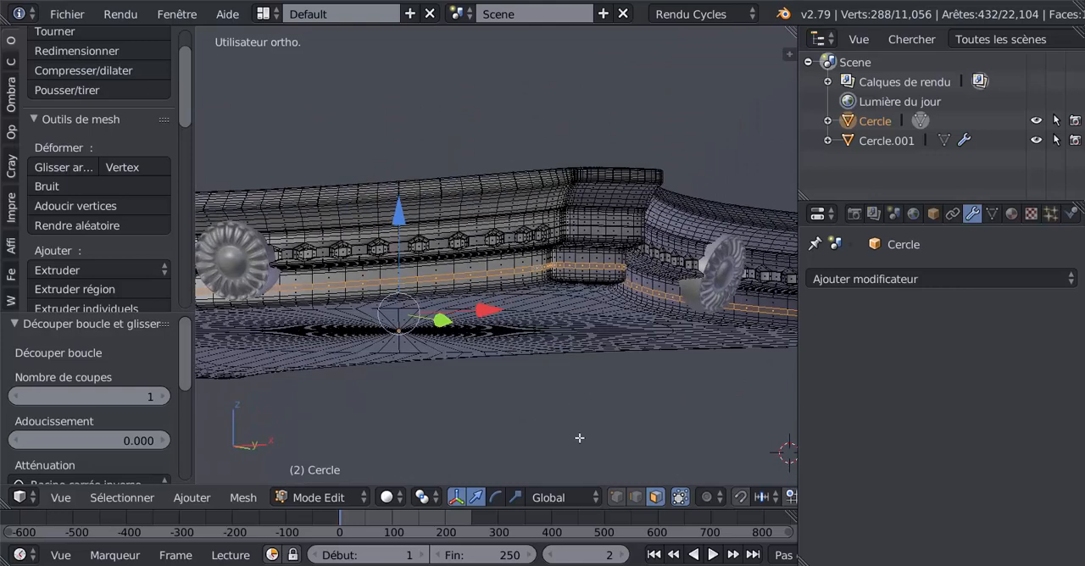
key(e)
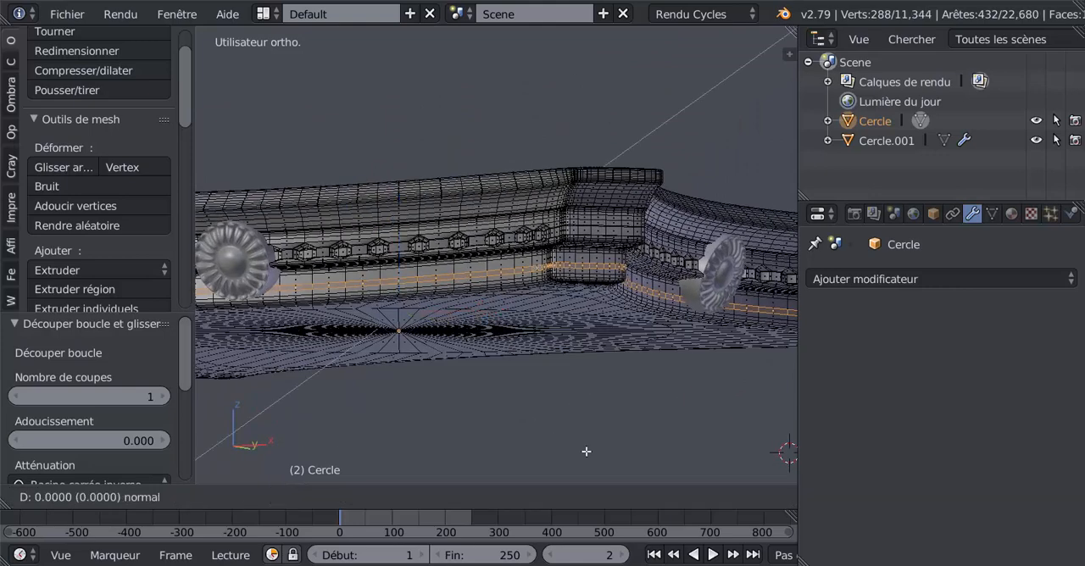
key(s)
key(Tab)
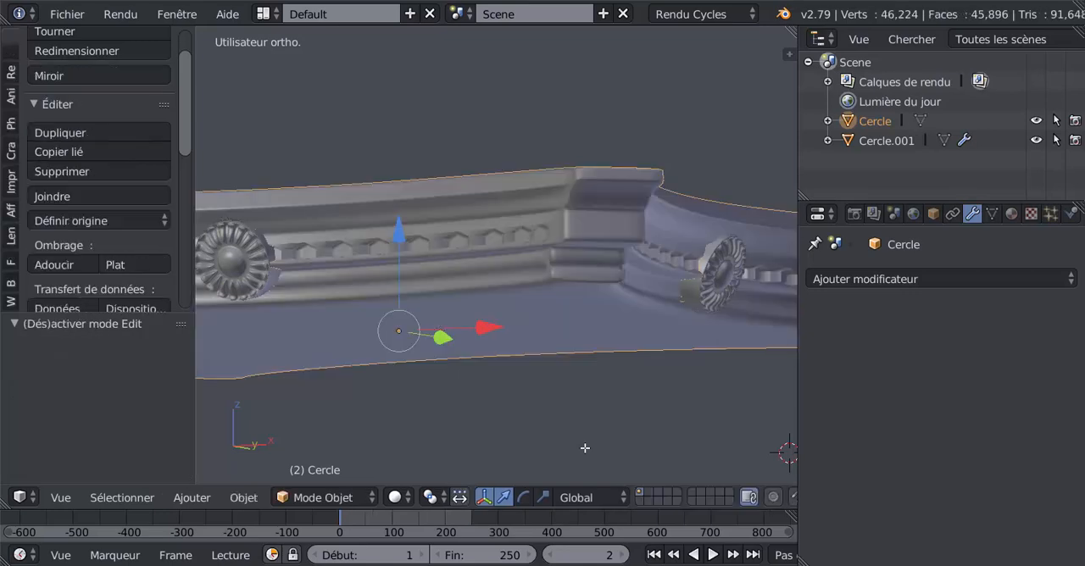
Try to raise the central area of the slab's top surface by extruding its faces upward along Z
middle_drag(582, 448, 495, 349)
key(Tab)
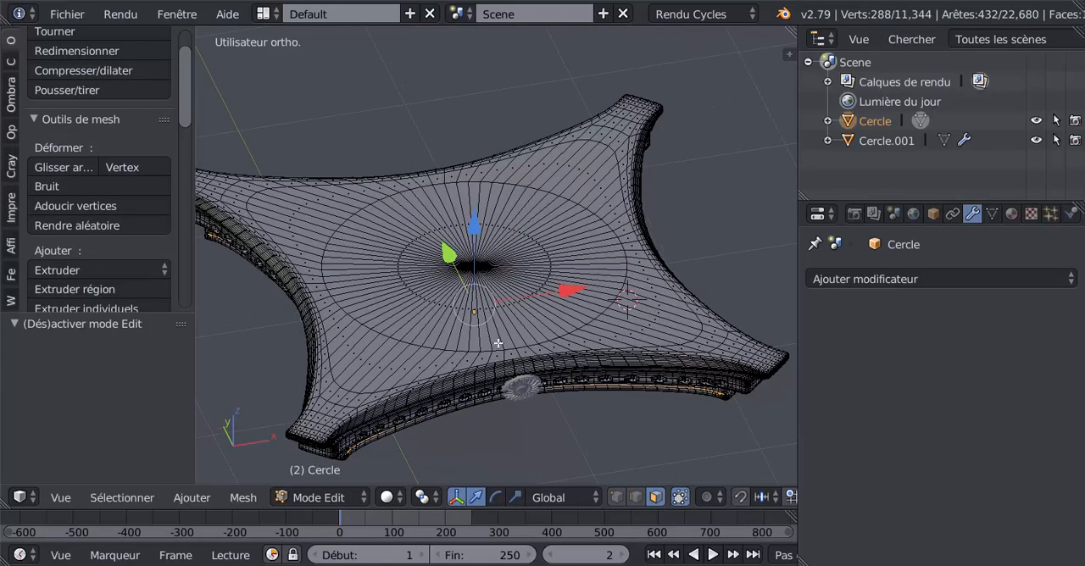
right_click(634, 324)
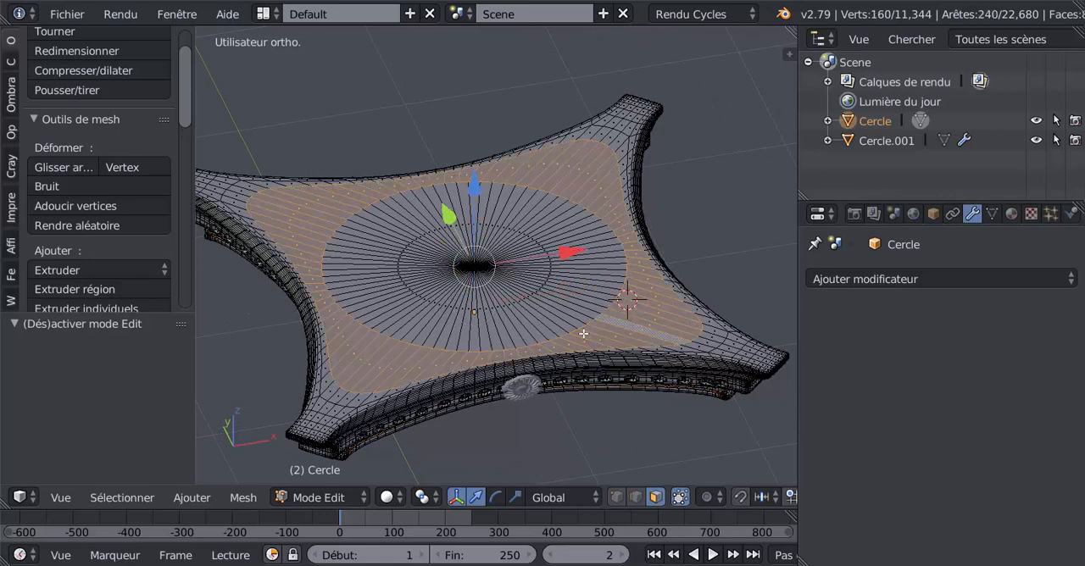
key(l)
middle_drag(542, 330, 549, 312)
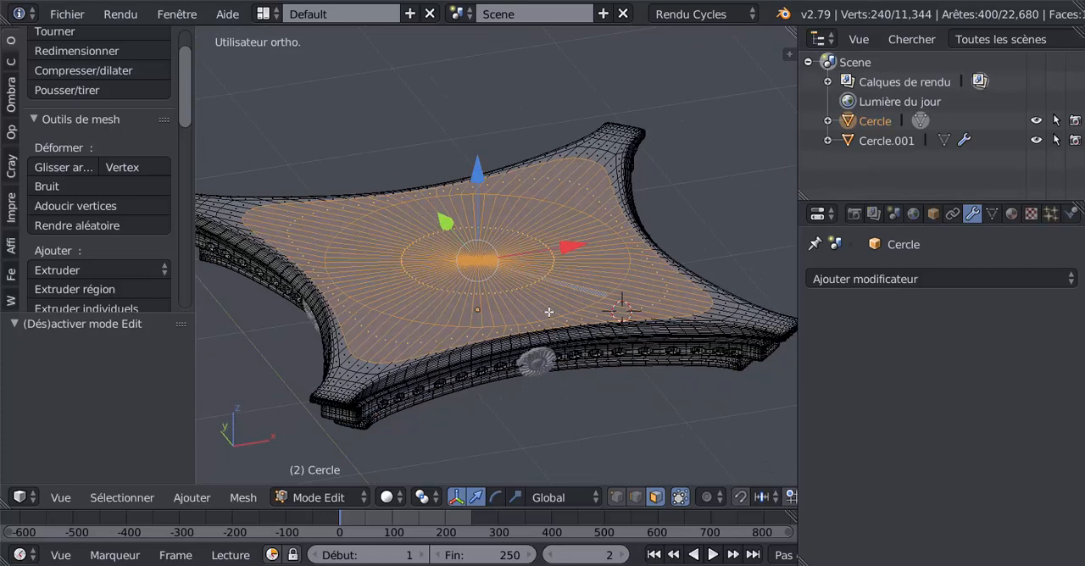
key(e)
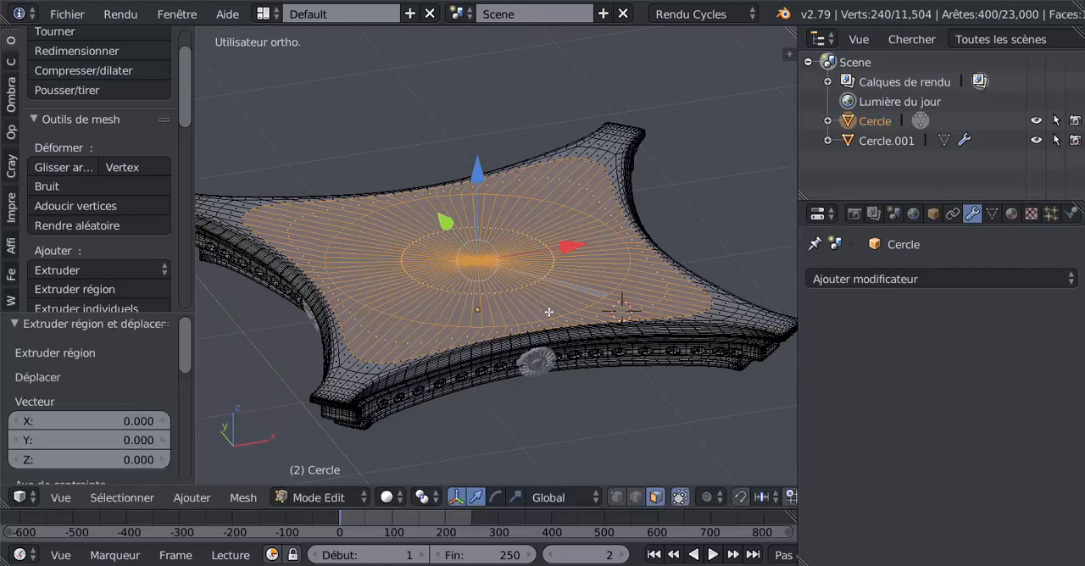
click(484, 175)
key(Tab)
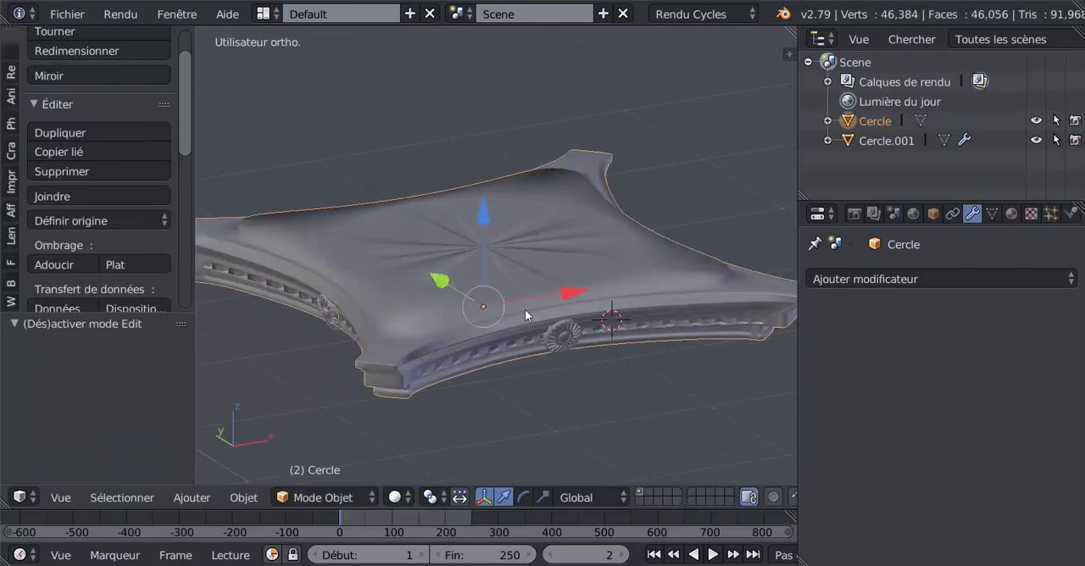
Undo the raising of the slab's top faces, deselect them and return to Object mode
key(Tab)
middle_drag(505, 299, 525, 320)
key(ctrl+z)
key(ctrl+z)
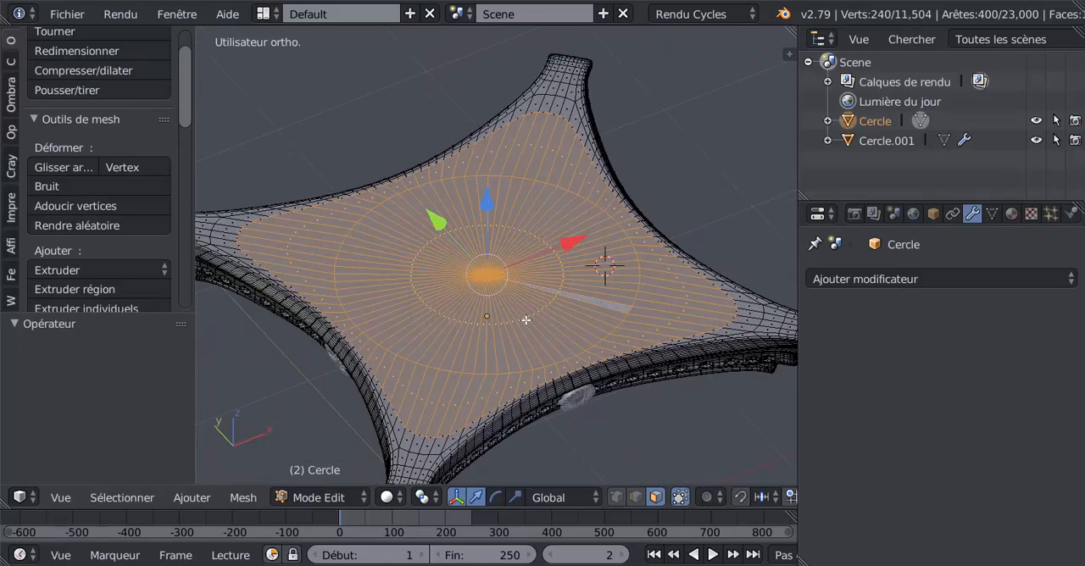
key(a)
key(Tab)
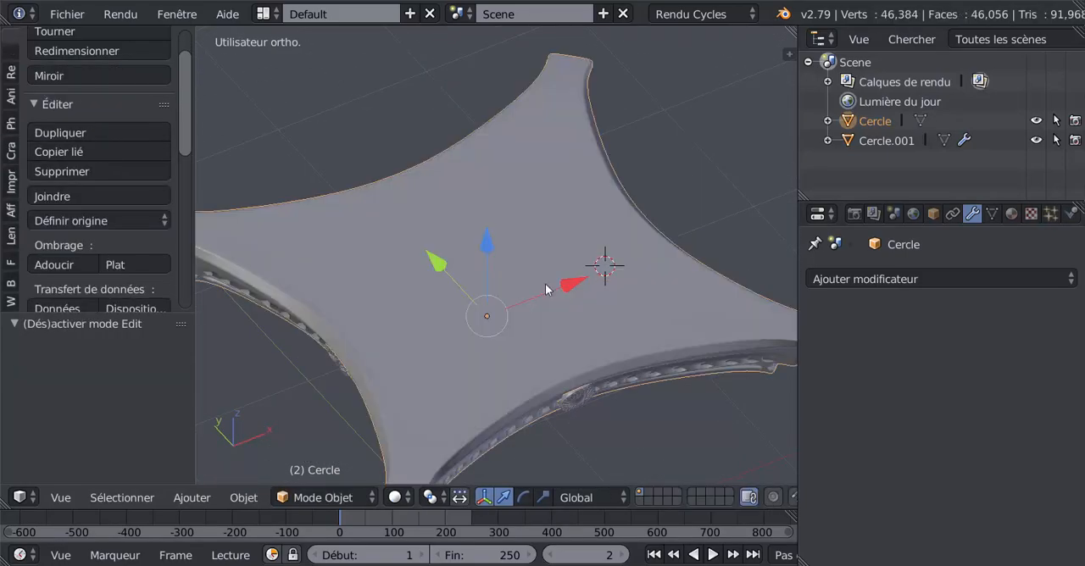
Select the slab's entire mesh in Edit mode and remove its duplicate vertices
scroll(544, 288, down, 4)
key(Tab)
key(a)
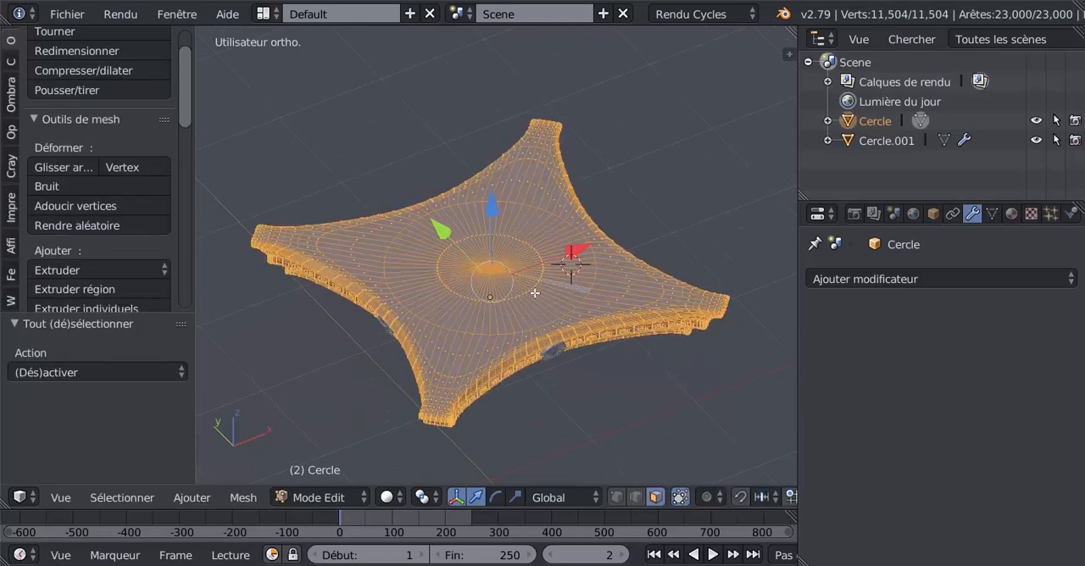
key(a)
key(a)
middle_drag(535, 292, 393, 339)
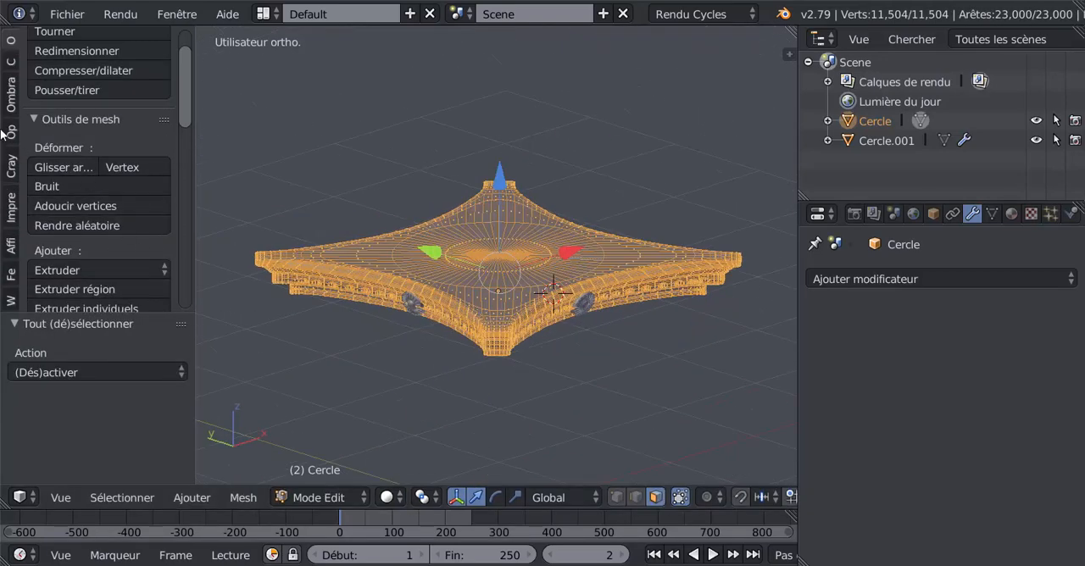
drag(187, 101, 181, 186)
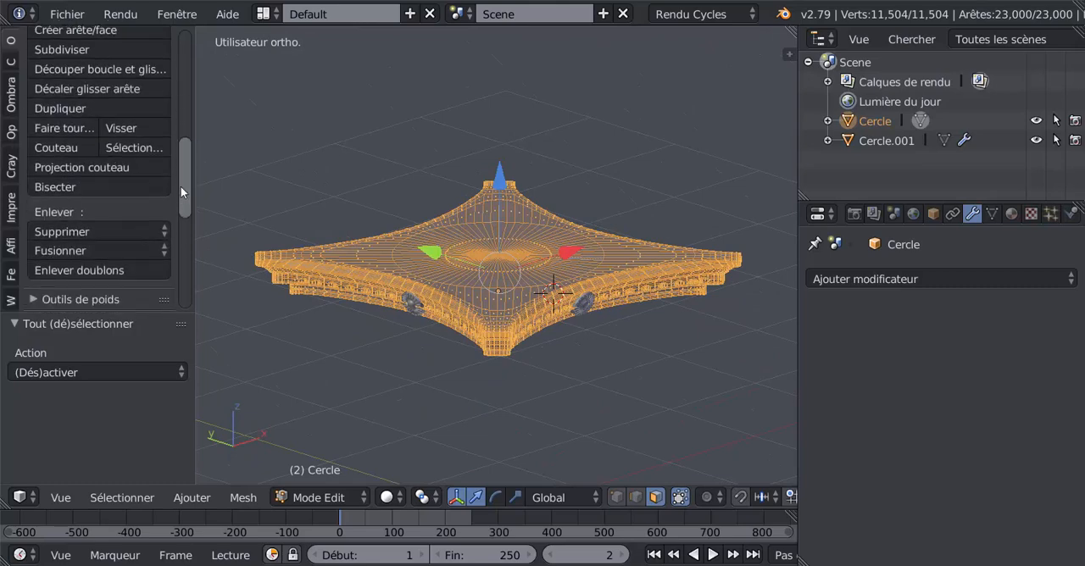
click(70, 270)
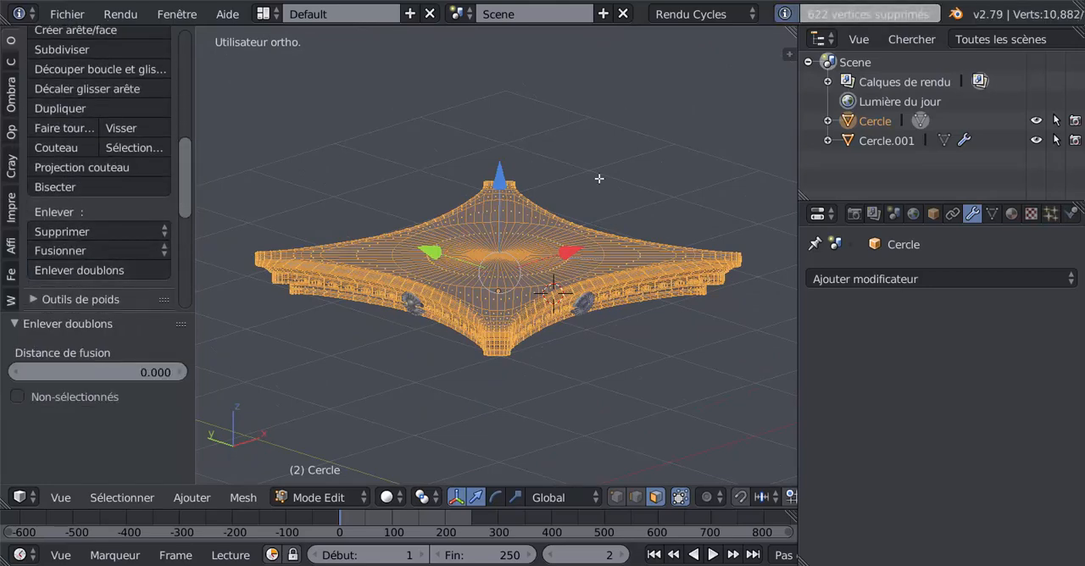
Examine the slab's wireframe and shading from above, below and along the side moulding, alternating between Object and Edit mode
key(Tab)
key(Tab)
middle_drag(570, 315, 491, 340)
scroll(492, 340, down, 3)
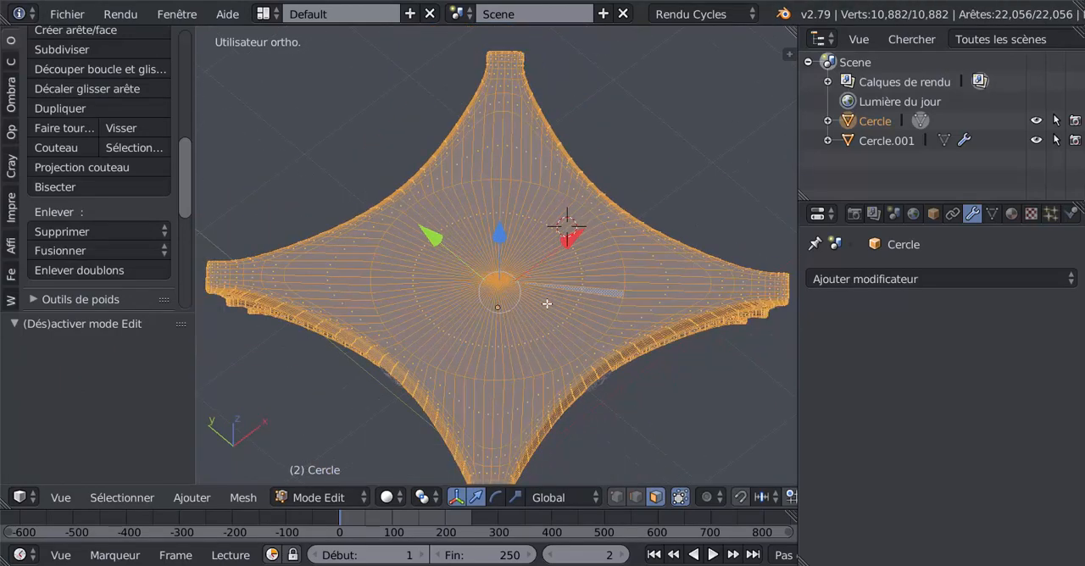
scroll(533, 318, up, 2)
scroll(521, 322, down, 3)
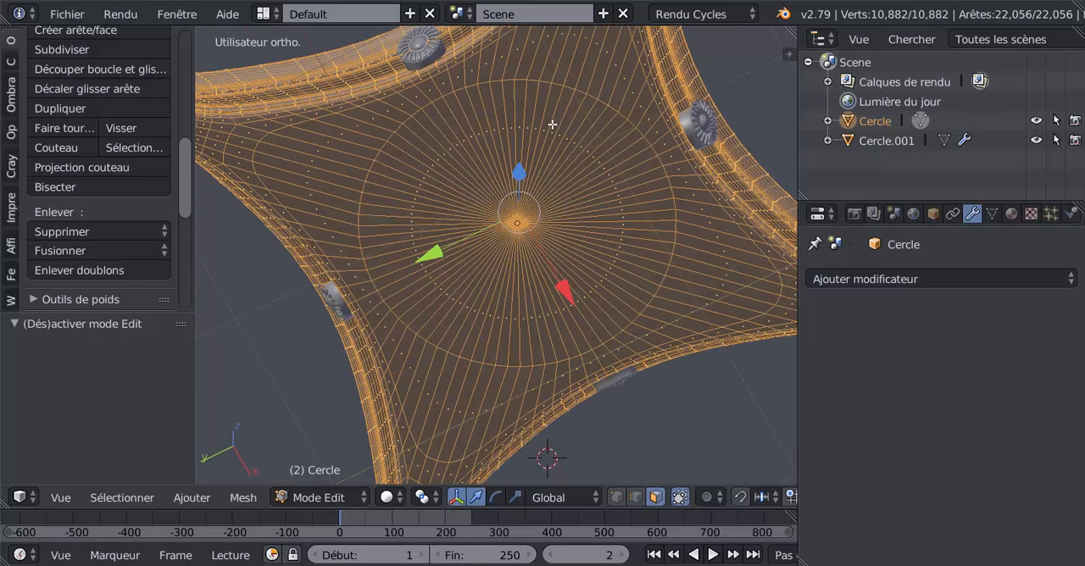
key(Tab)
middle_drag(549, 212, 528, 273)
key(Tab)
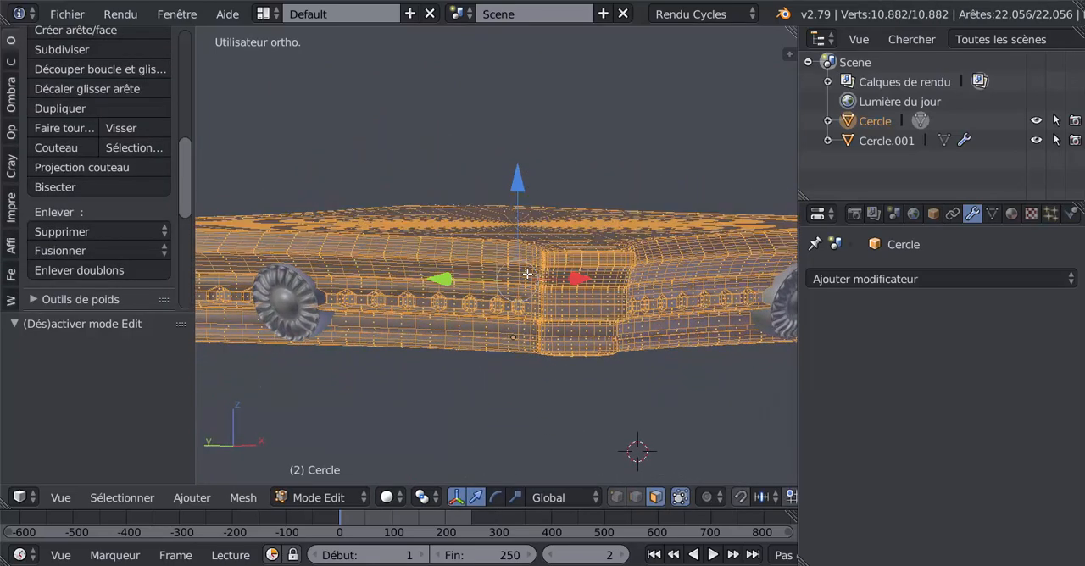
scroll(521, 273, up, 8)
key(Tab)
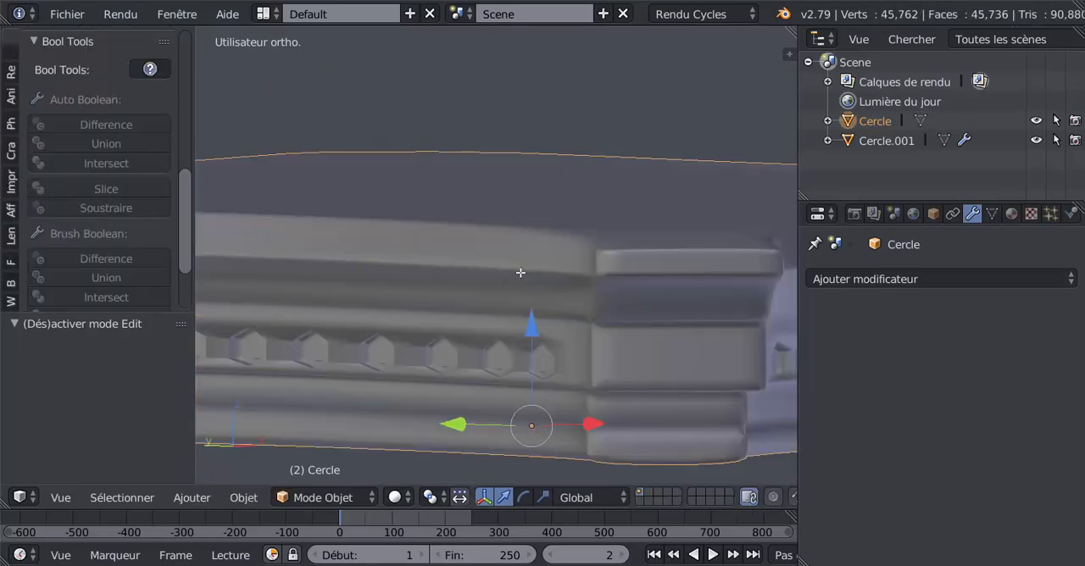
key(Tab)
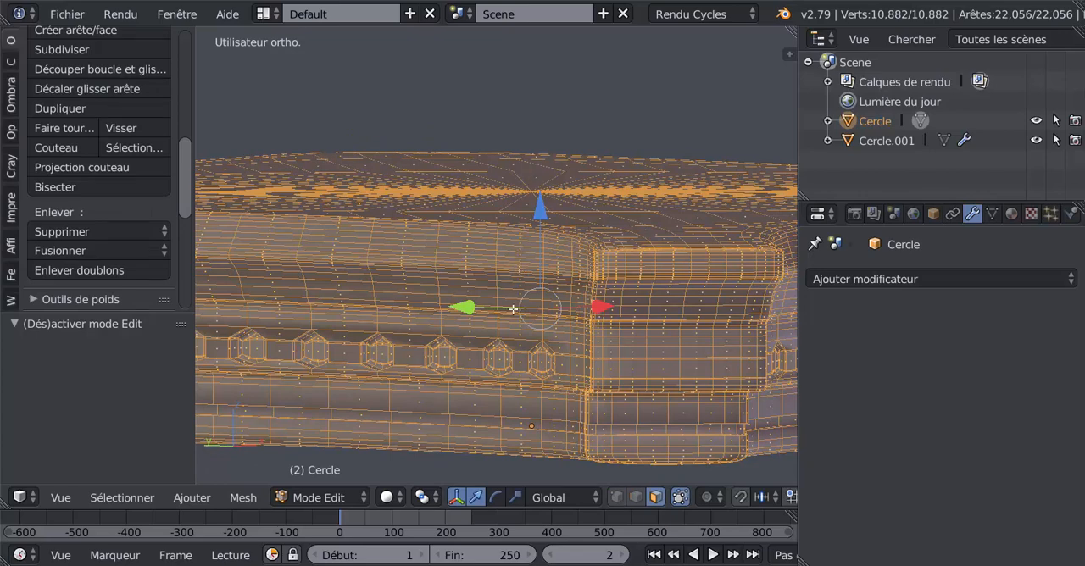
scroll(515, 309, down, 2)
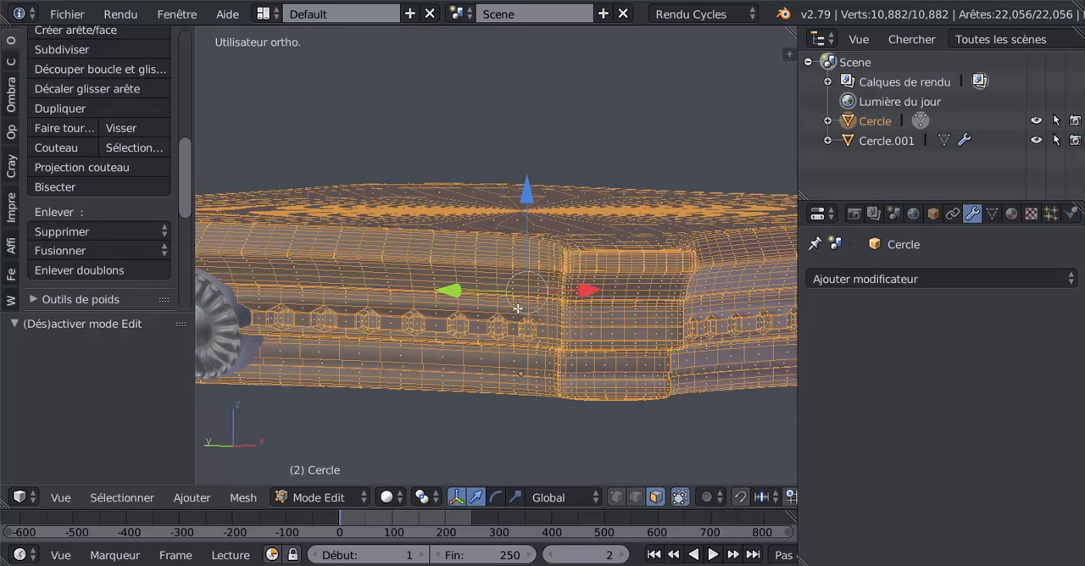
middle_drag(516, 309, 545, 307)
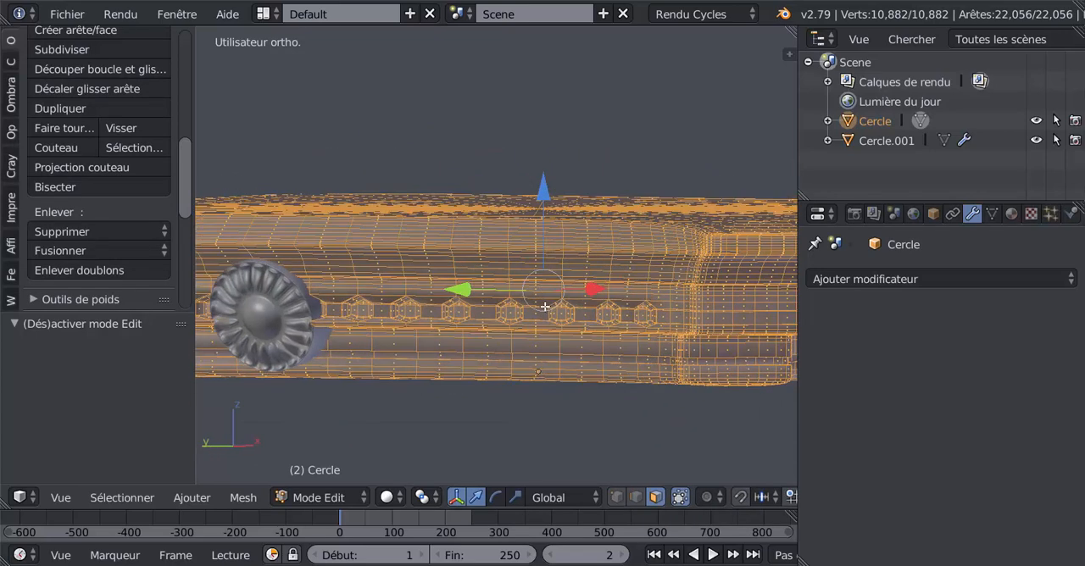
key(Tab)
key(Tab)
In edge select mode, select the three horizontal edge loops on the slab's uppermost band and dissolve those edges
click(636, 496)
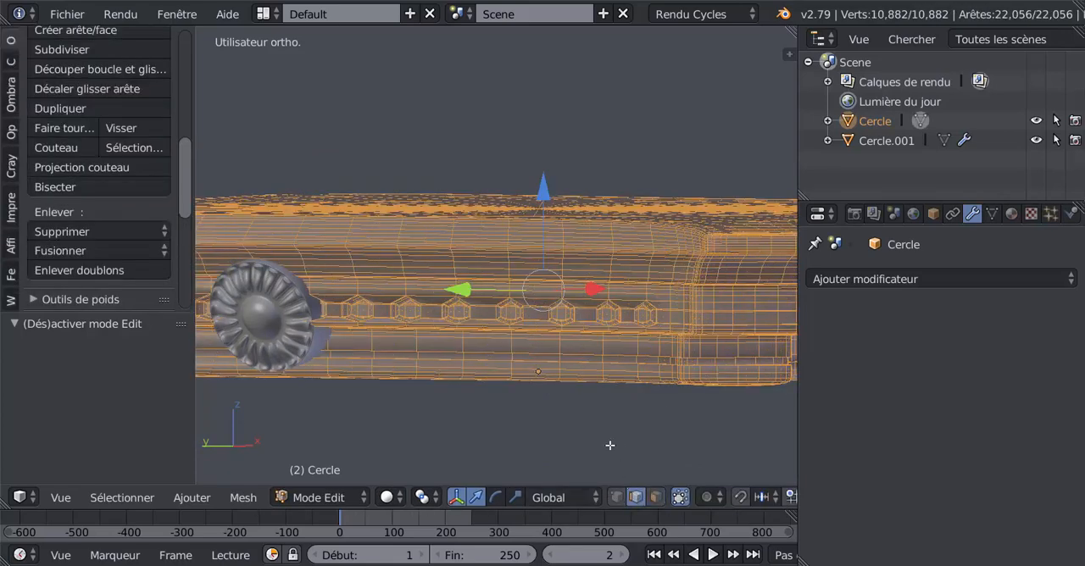
middle_drag(594, 345, 421, 188)
mouse_move(536, 217)
shift+middle_down()
mouse_move(331, 194)
mouse_move(325, 182)
shift+middle_up()
shift+middle_drag(497, 236, 410, 228)
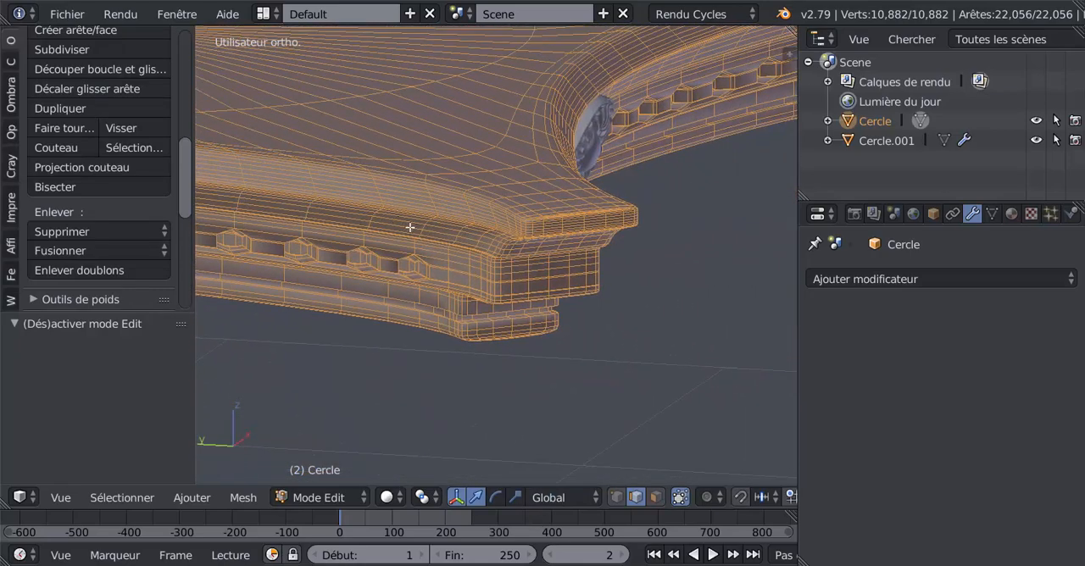
scroll(517, 255, up, 3)
scroll(519, 255, up, 1)
mouse_move(577, 253)
middle_down()
mouse_move(523, 274)
mouse_move(569, 267)
mouse_move(570, 258)
middle_up()
scroll(567, 267, up, 1)
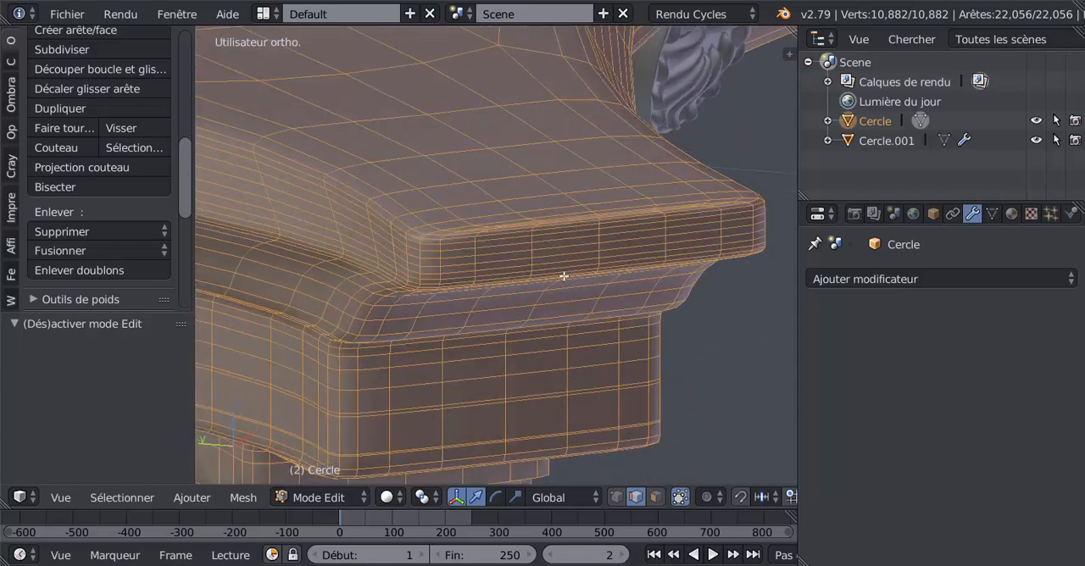
alt+click(567, 263)
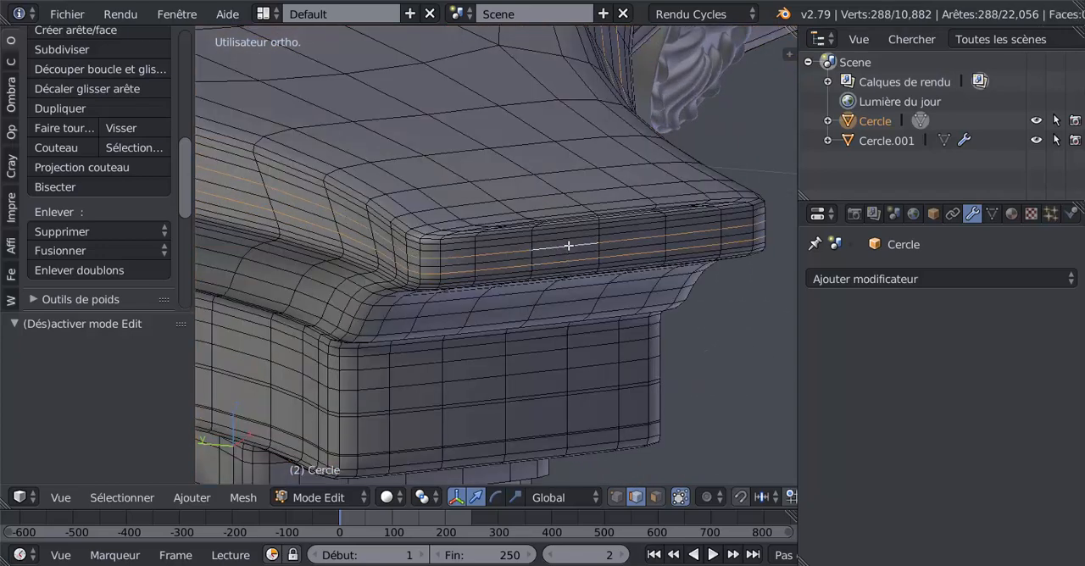
alt+shift+click(567, 245)
alt+shift+click(571, 233)
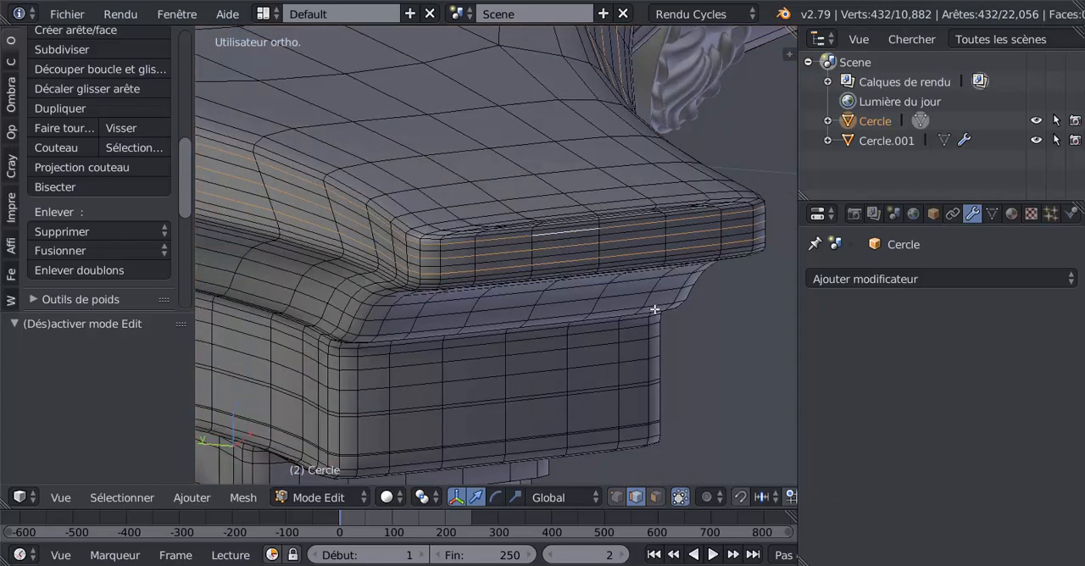
key(x)
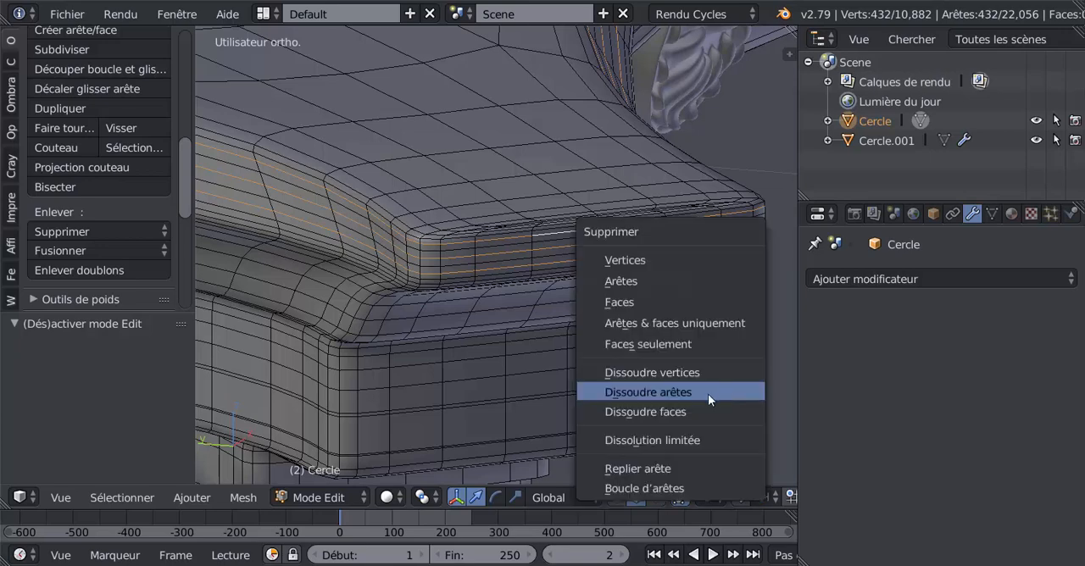
click(697, 393)
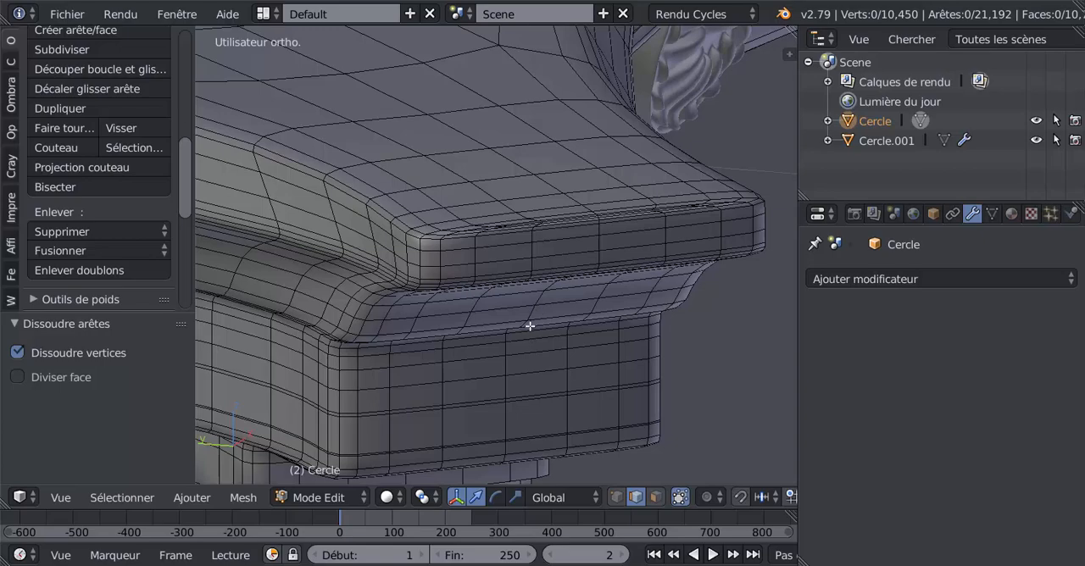
Examine the slab's moulding and corners in Edit mode and in Object mode, ending in Object mode
middle_drag(530, 327, 580, 320)
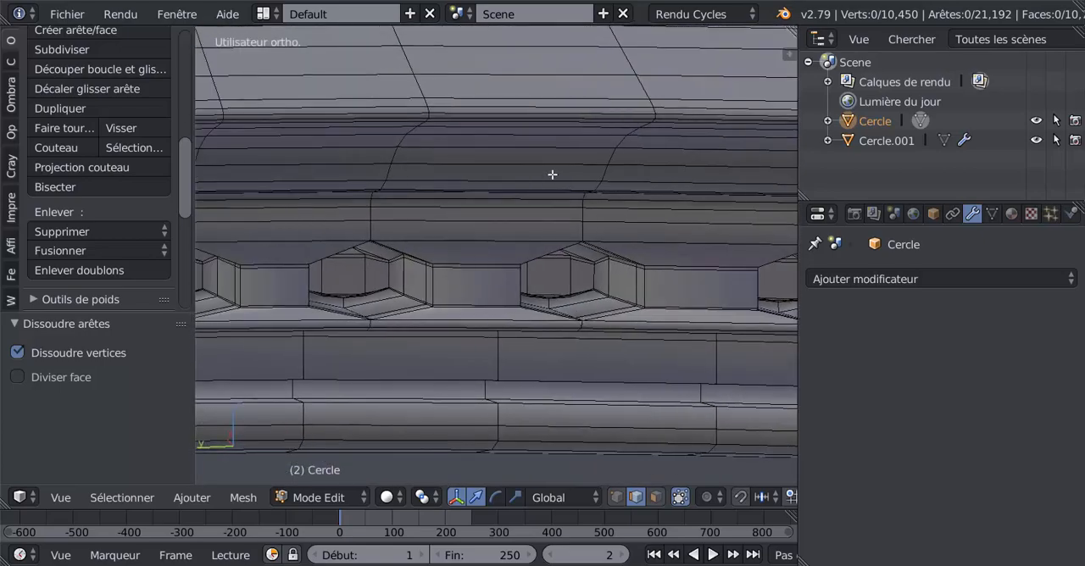
scroll(552, 174, down, 10)
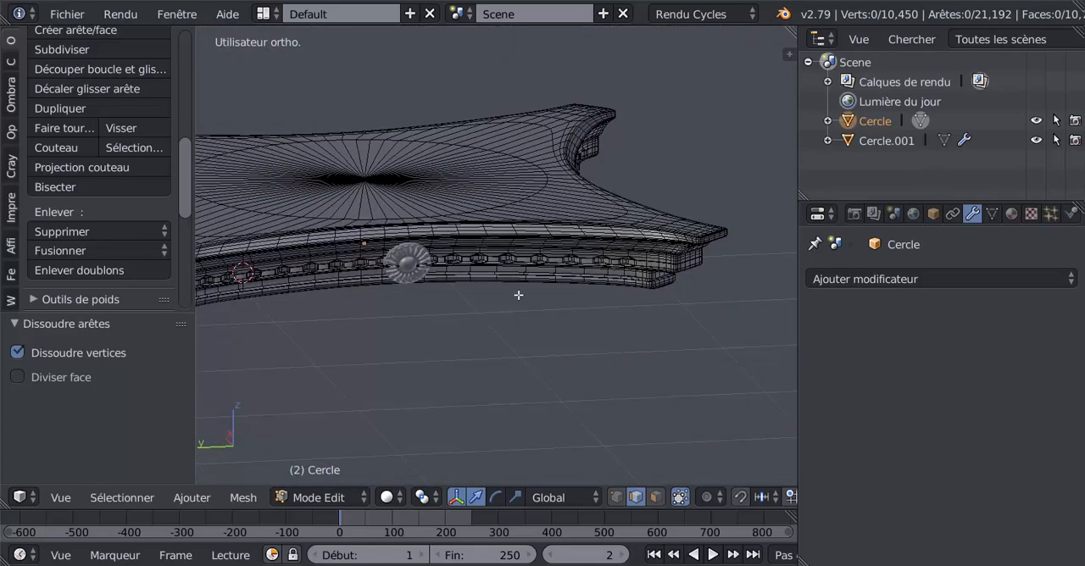
mouse_move(519, 295)
middle_down()
mouse_move(567, 292)
mouse_move(484, 297)
mouse_move(474, 283)
mouse_move(505, 269)
mouse_move(430, 280)
mouse_move(618, 240)
mouse_move(471, 301)
mouse_move(549, 300)
mouse_move(556, 278)
mouse_move(601, 274)
mouse_move(700, 322)
mouse_move(727, 309)
mouse_move(526, 324)
mouse_move(570, 332)
middle_up()
key(Tab)
key(Tab)
key(Tab)
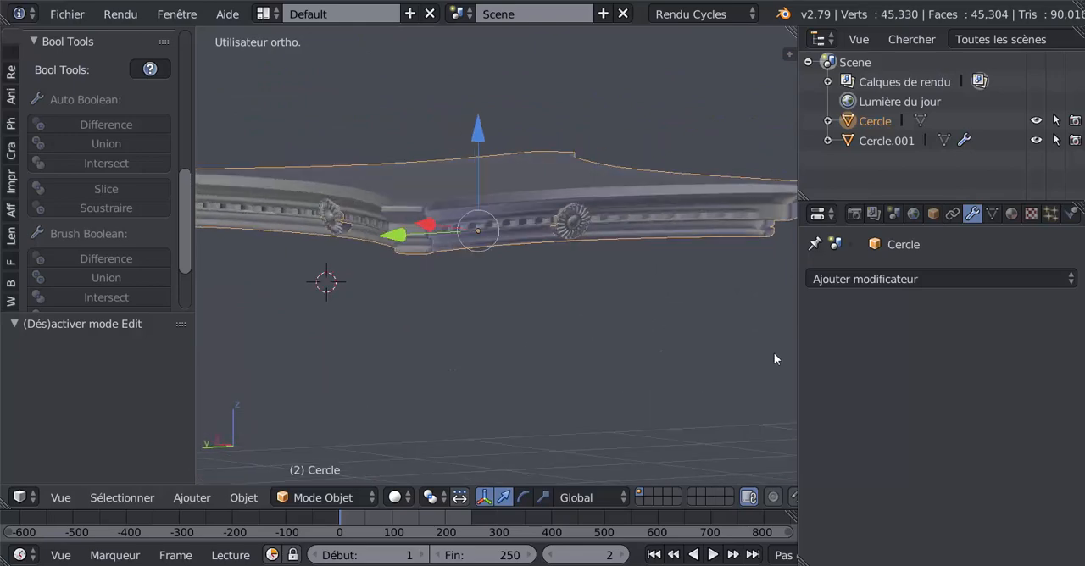
key(Tab)
middle_drag(775, 354, 616, 302)
key(Tab)
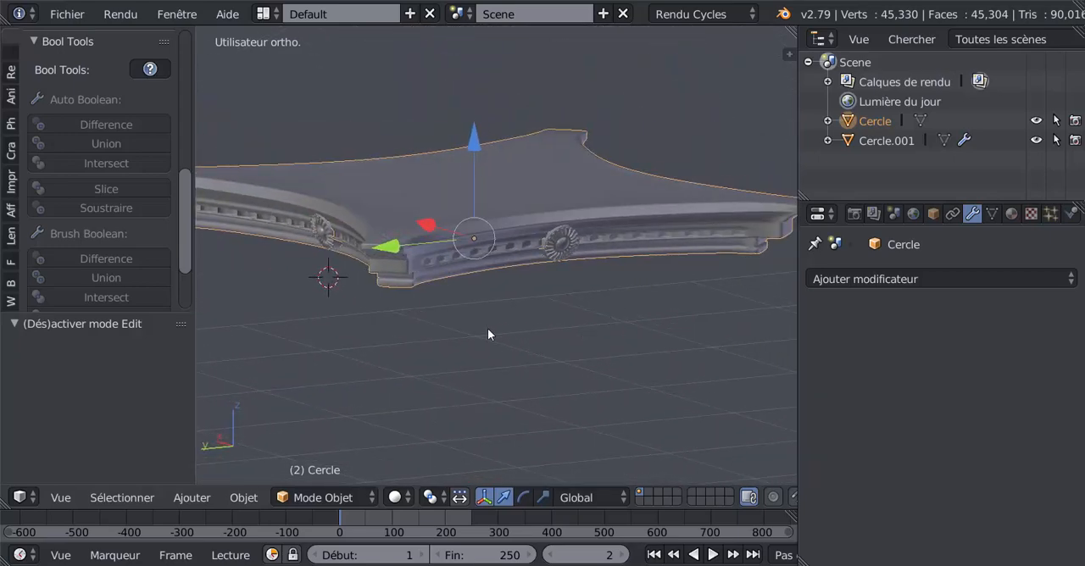
scroll(508, 329, down, 3)
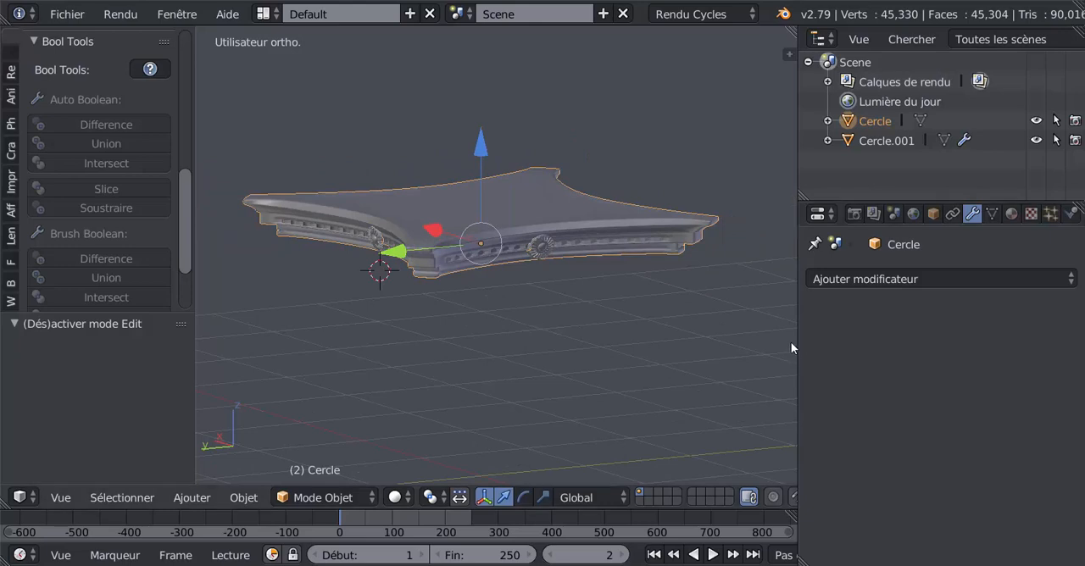
Widen the 3D view and examine the slab's profile and underside from several sides
drag(797, 340, 961, 322)
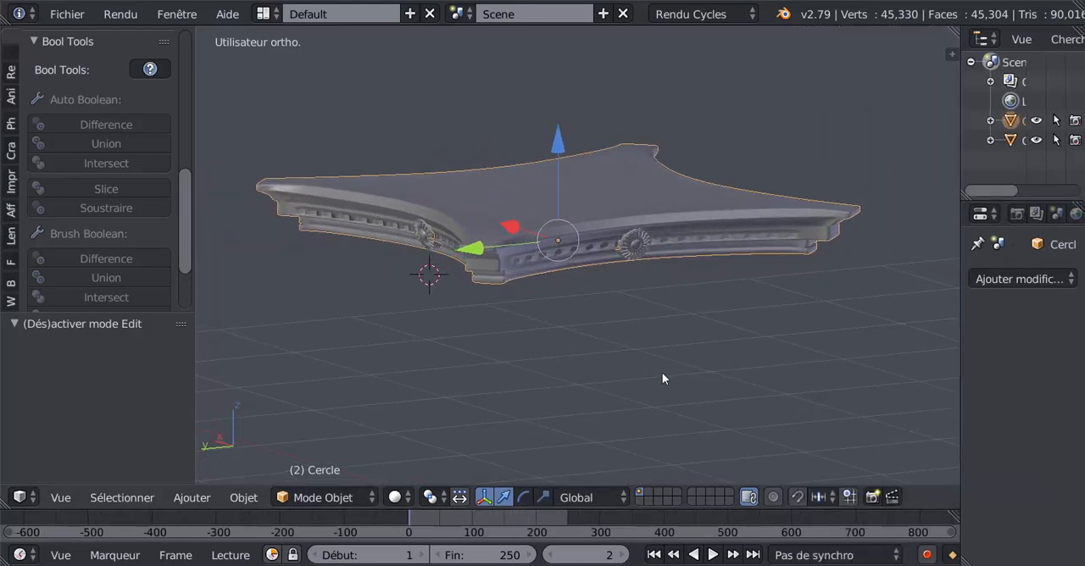
middle_drag(664, 378, 694, 369)
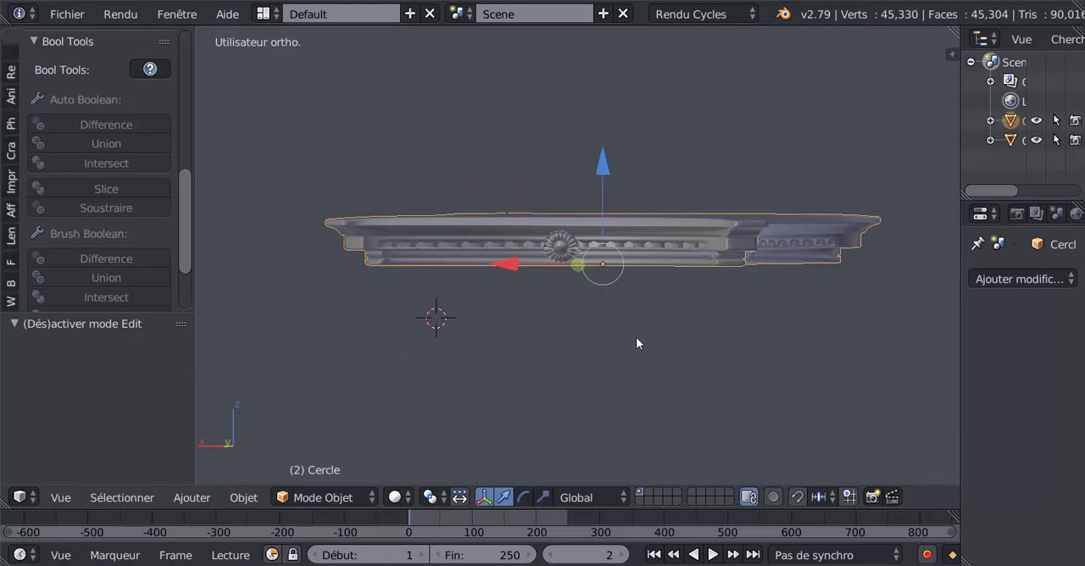
shift+middle_drag(651, 342, 599, 319)
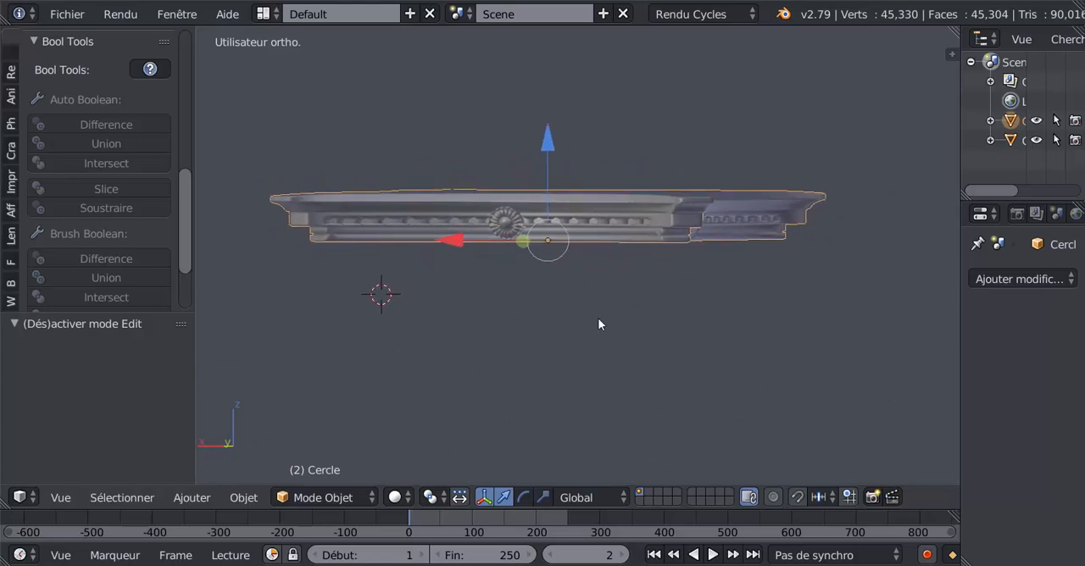
middle_drag(578, 251, 627, 270)
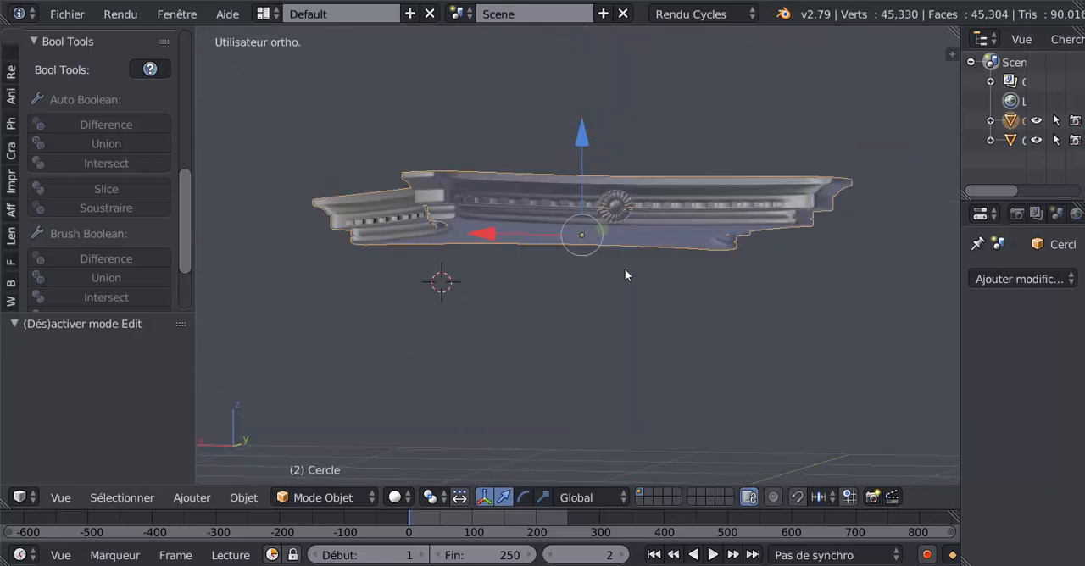
scroll(624, 269, up, 1)
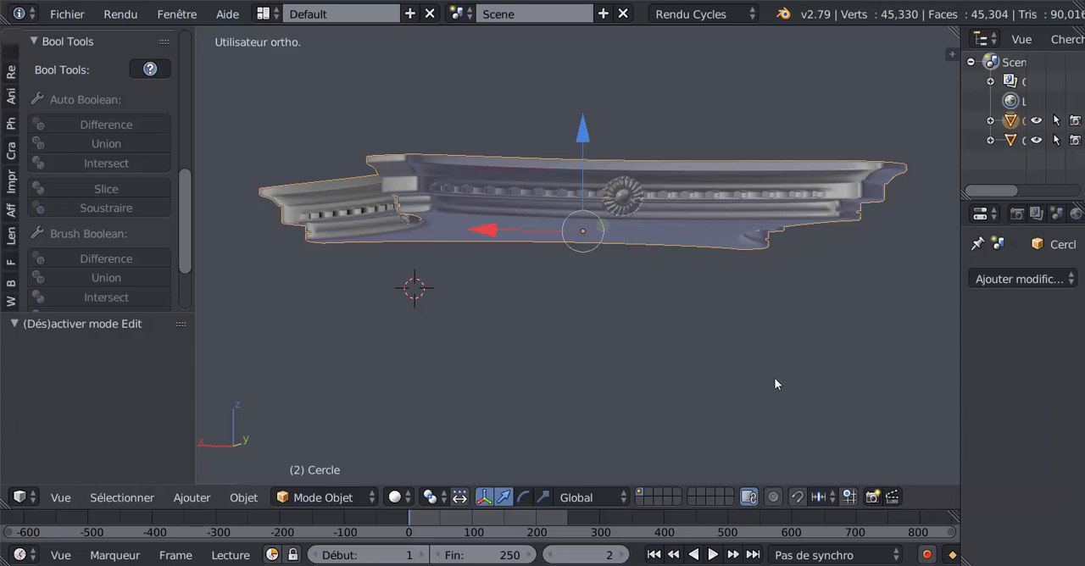
middle_drag(774, 376, 737, 370)
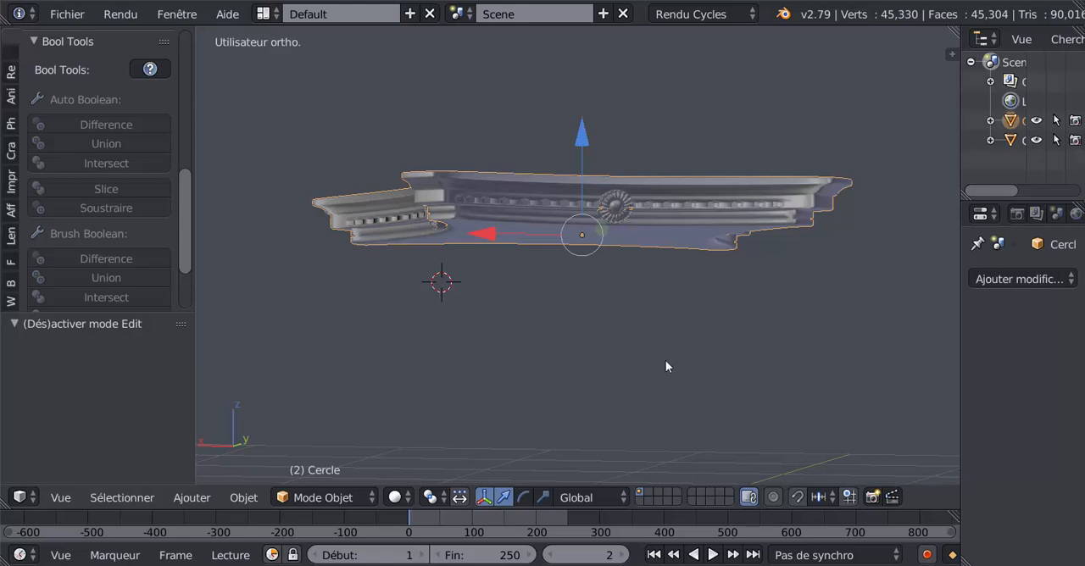
scroll(659, 356, down, 1)
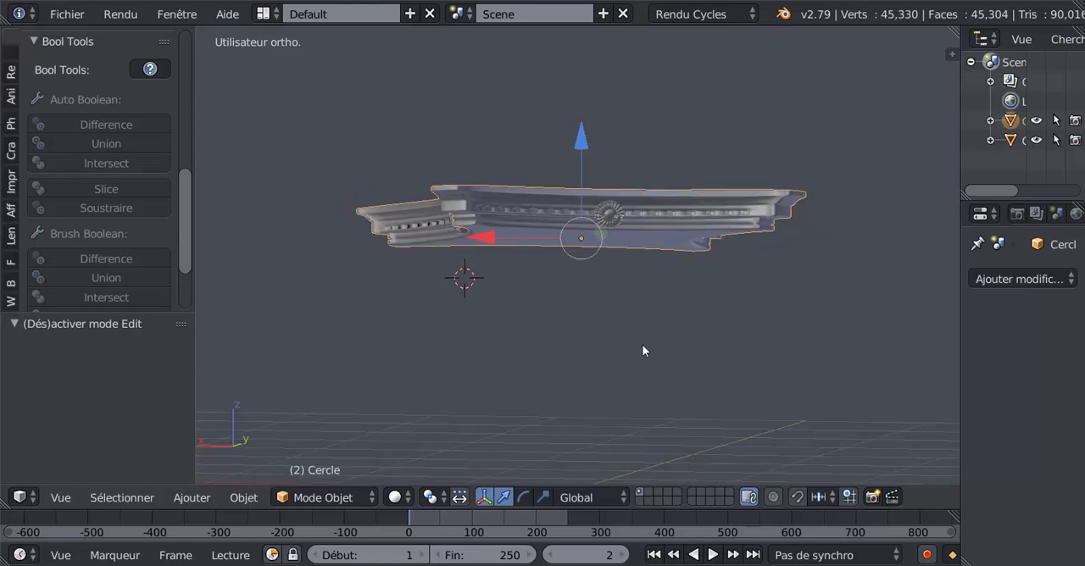
mouse_move(644, 345)
middle_down()
mouse_move(653, 348)
mouse_move(631, 348)
middle_up()
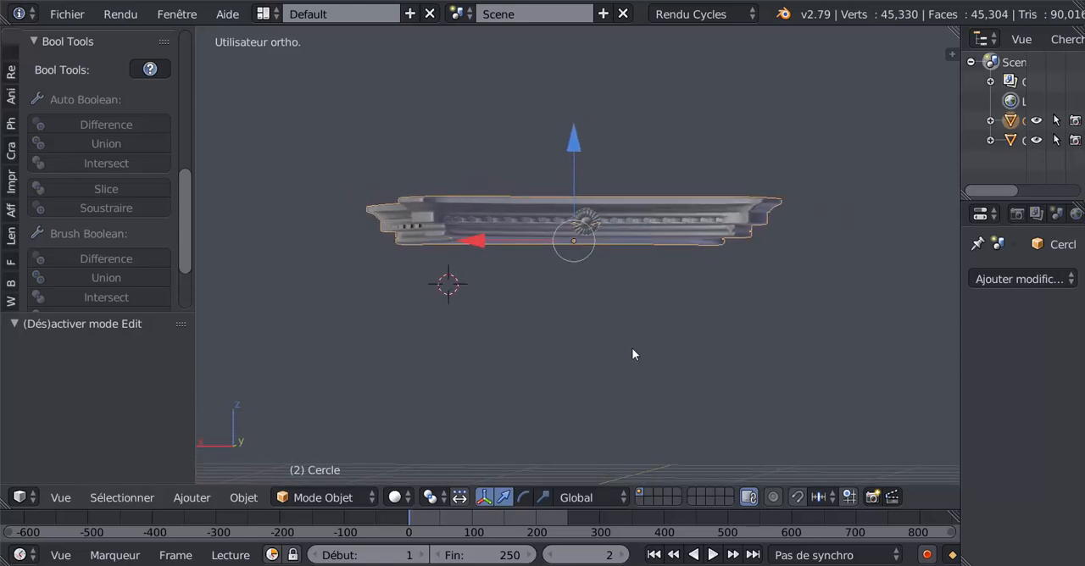